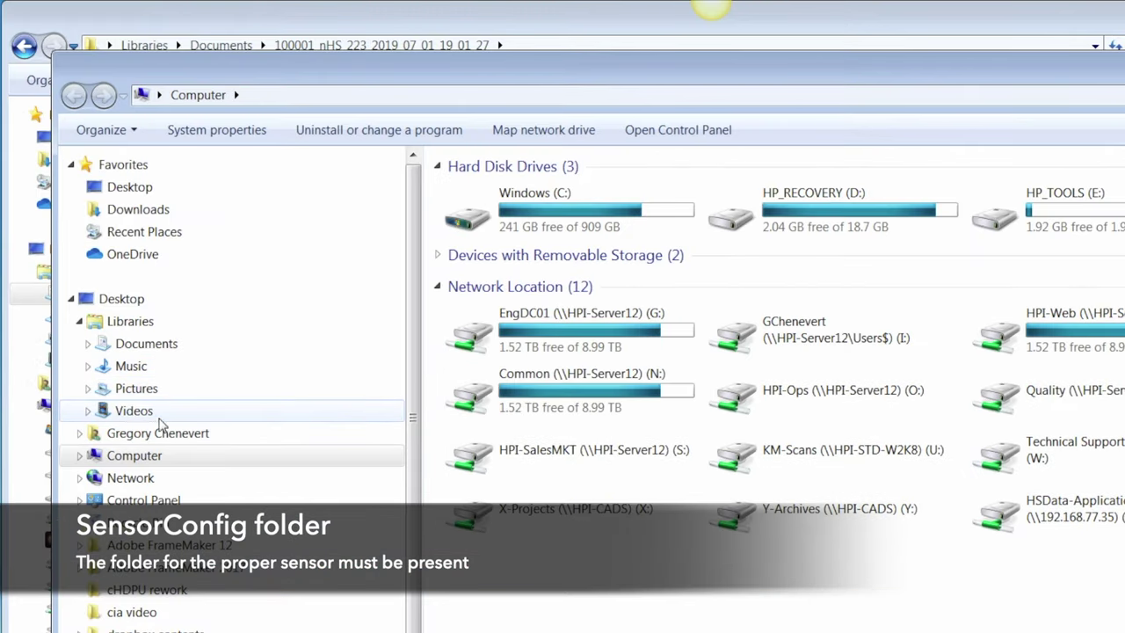
Step: Open the sensorConfig folder inside the Headwall folder on the Windows (C:) drive
double_click(531, 211)
double_click(532, 211)
scroll(628, 277, down, 3)
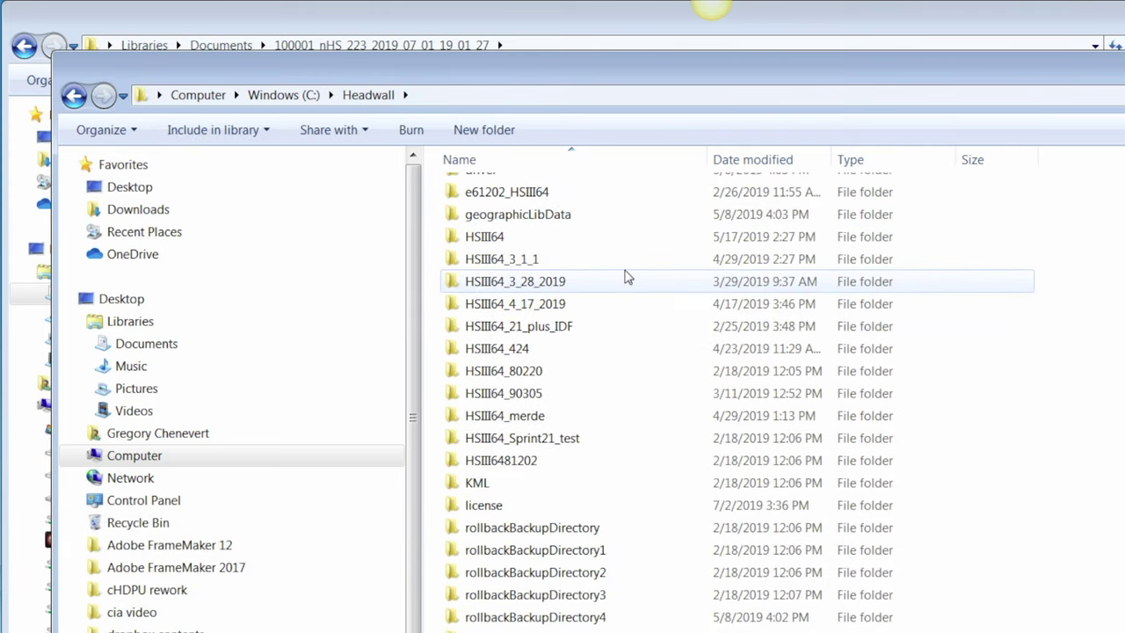
scroll(629, 277, down, 3)
click(483, 532)
double_click(483, 532)
Step: Locate the nHS-223 sensor folder matching the dataset folder and open its 12mm lens folder's radioCal.mp subfolder to check the calibration files
scroll(562, 510, down, 7)
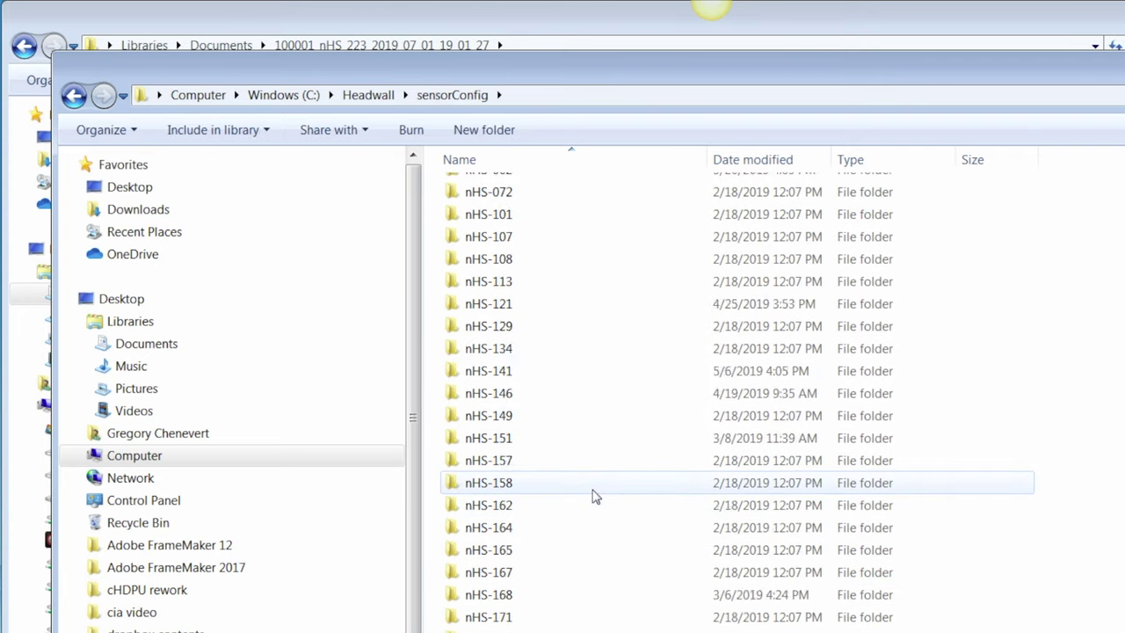
scroll(595, 497, down, 6)
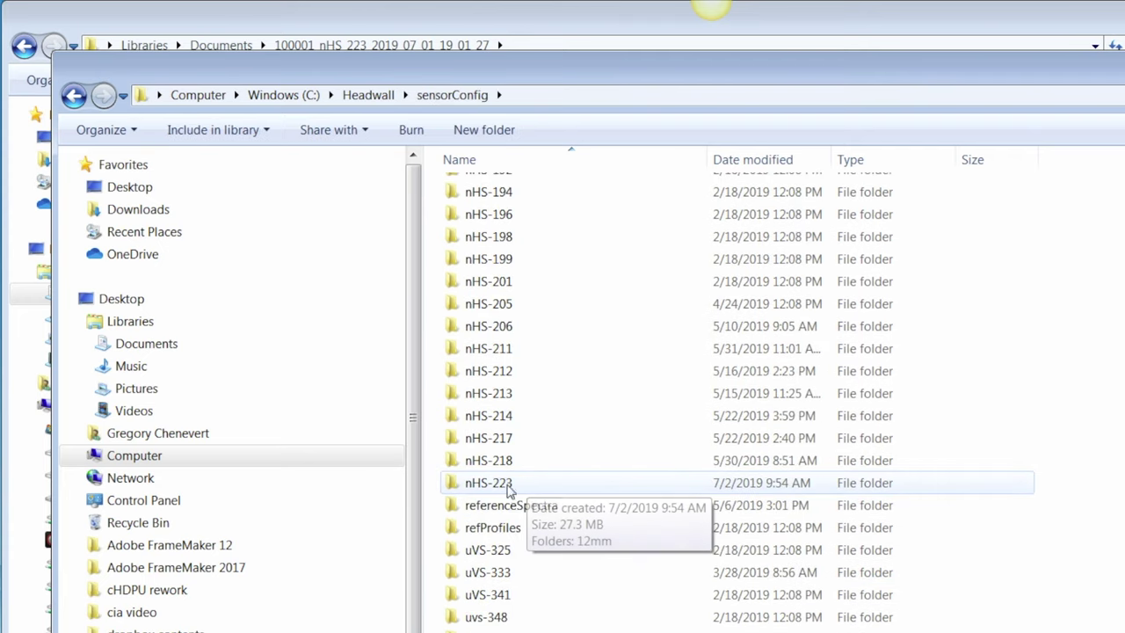
drag(930, 84, 890, 189)
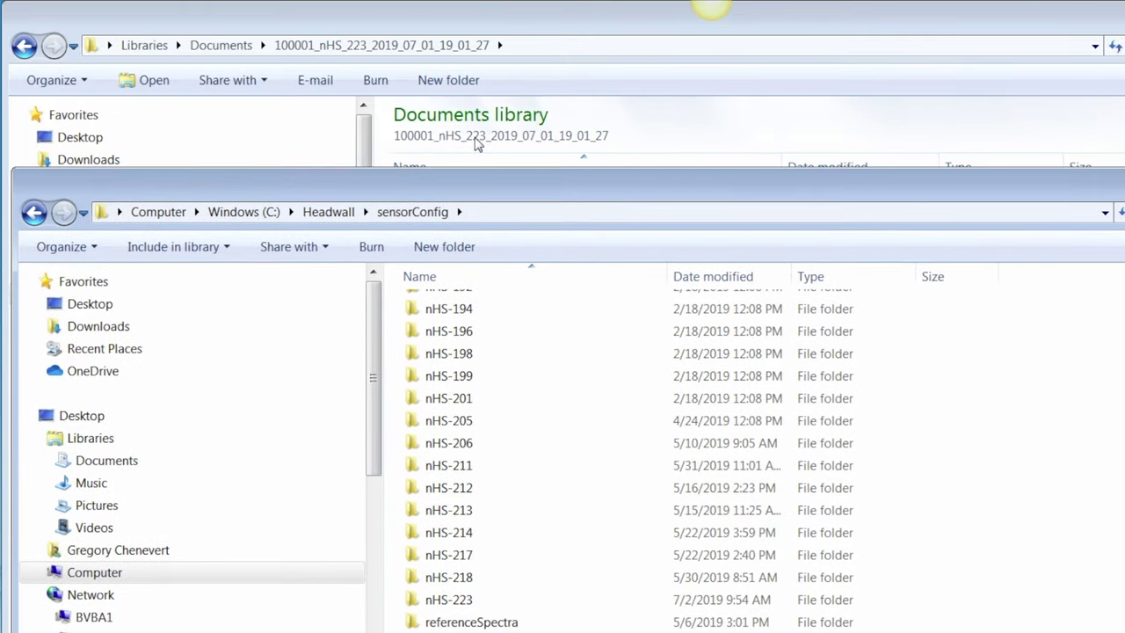
double_click(410, 605)
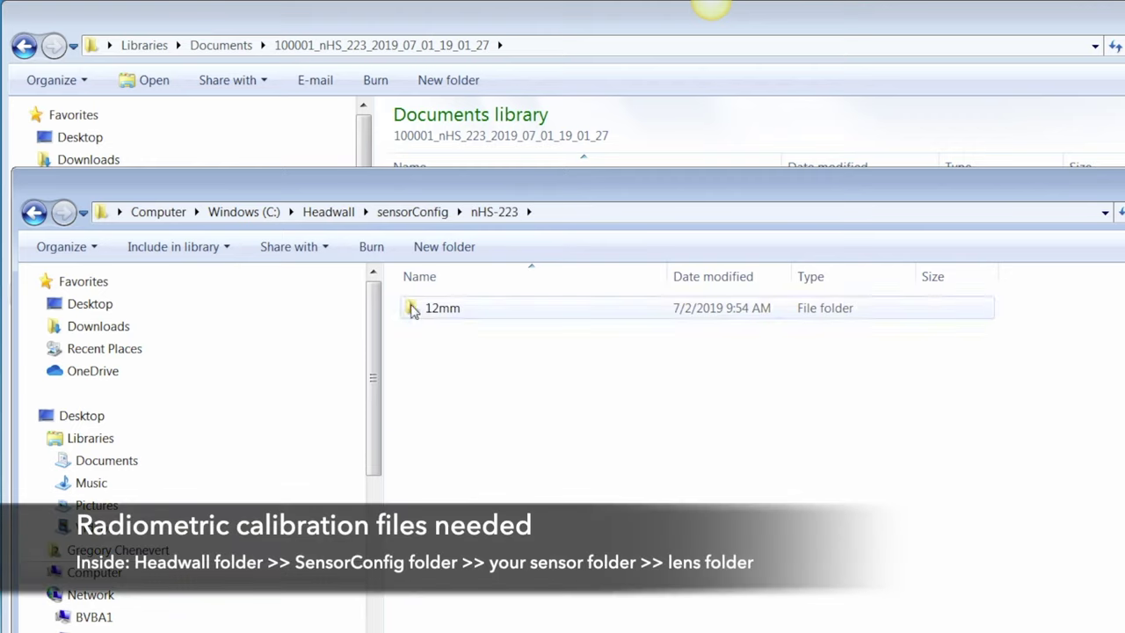
double_click(435, 308)
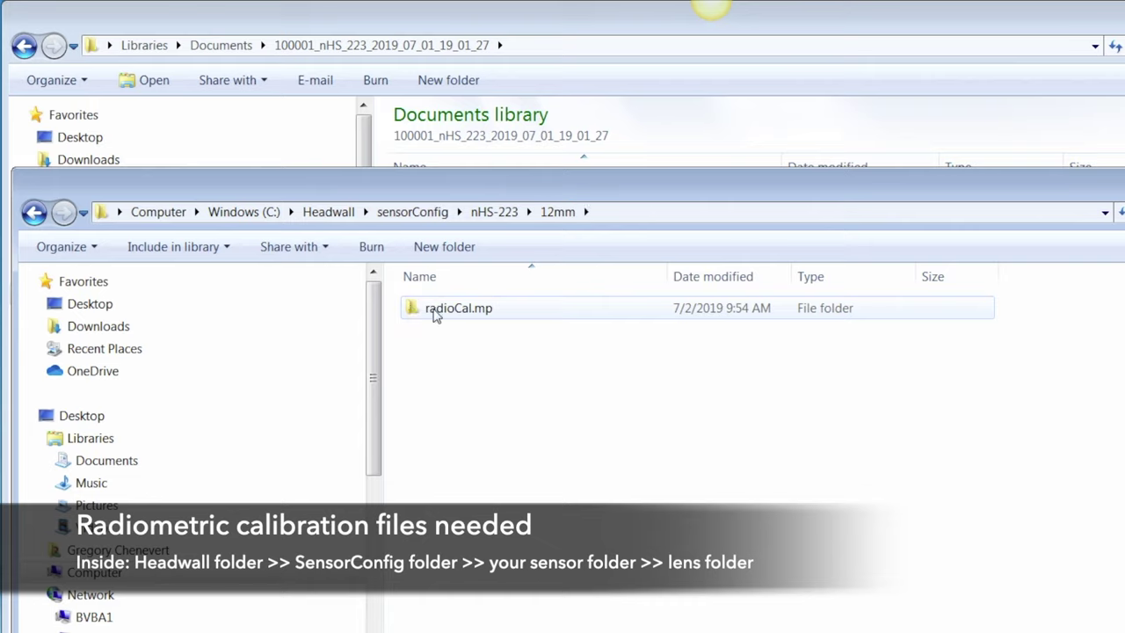
double_click(410, 311)
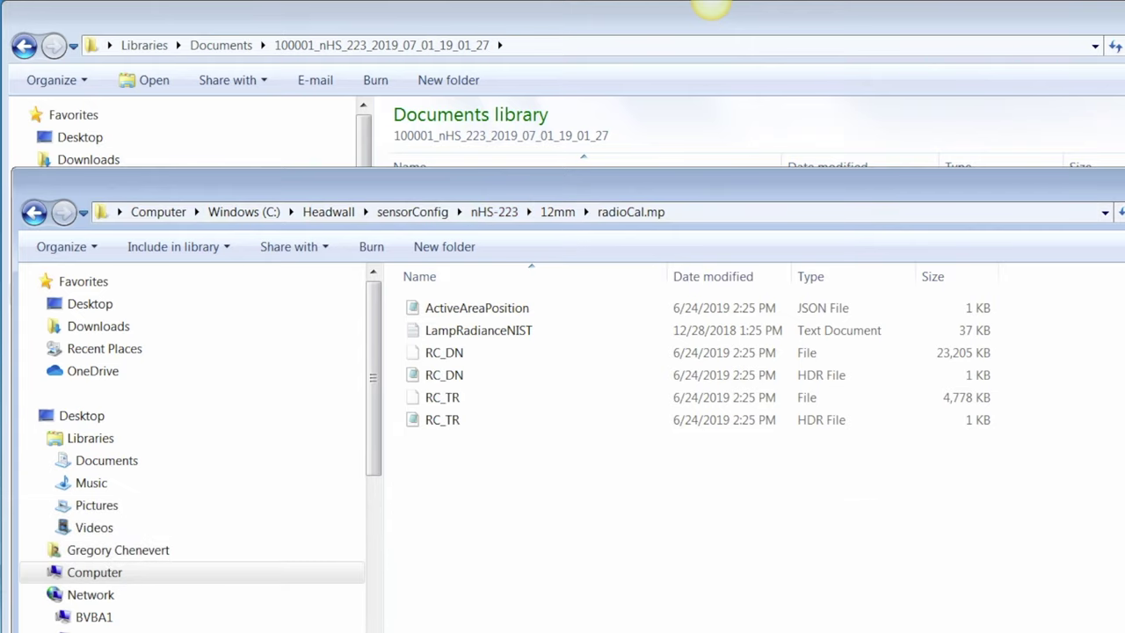
Step: Switch to SpectralView and open the raw_4896 data cube from the 100001_nHS_223_2019_07_01_19_01_27 folder with all wavelengths selected
click(711, 7)
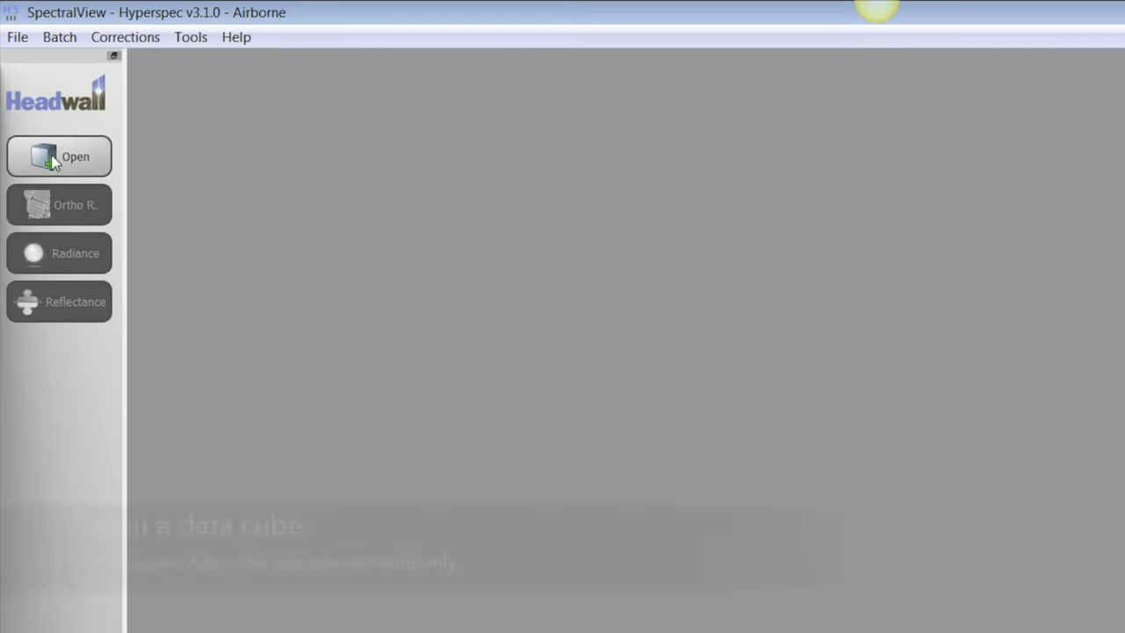
click(64, 167)
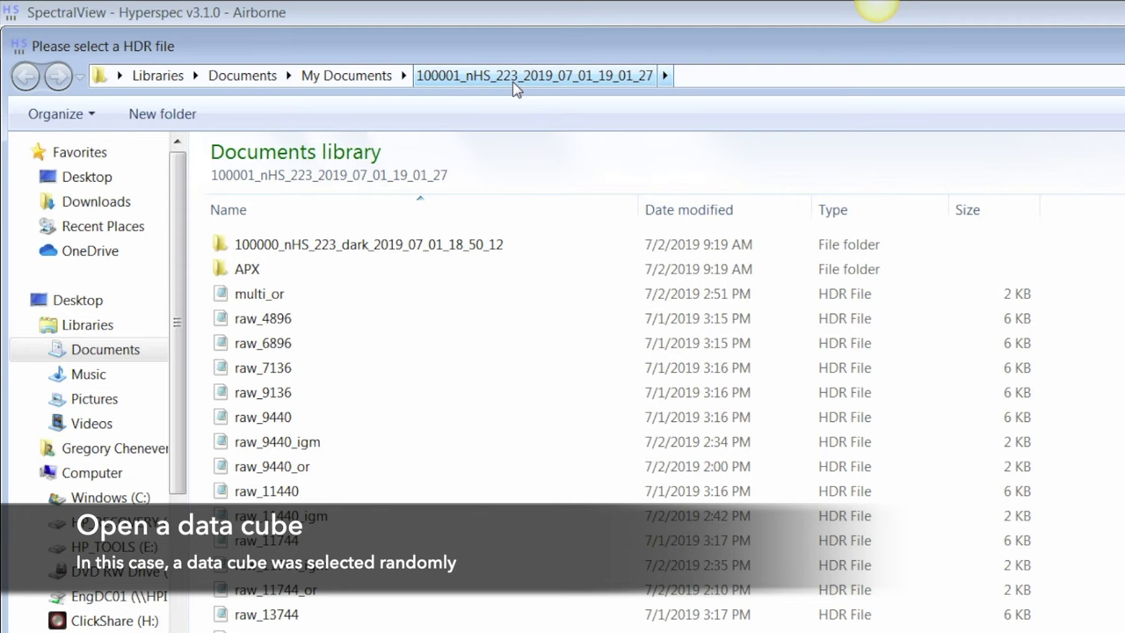
click(256, 320)
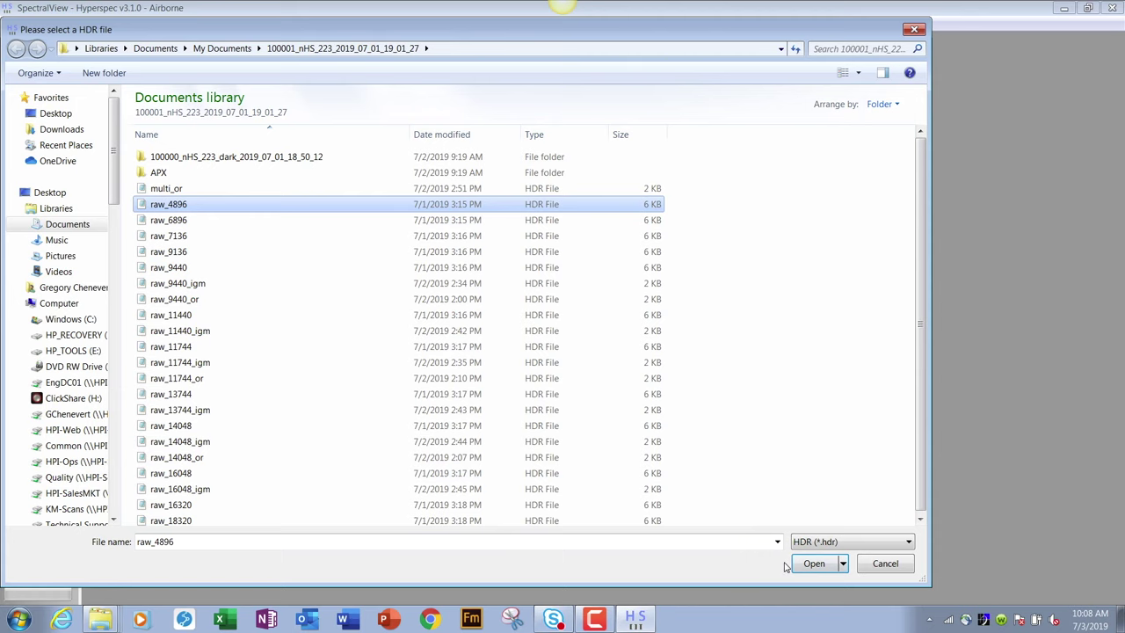
click(814, 564)
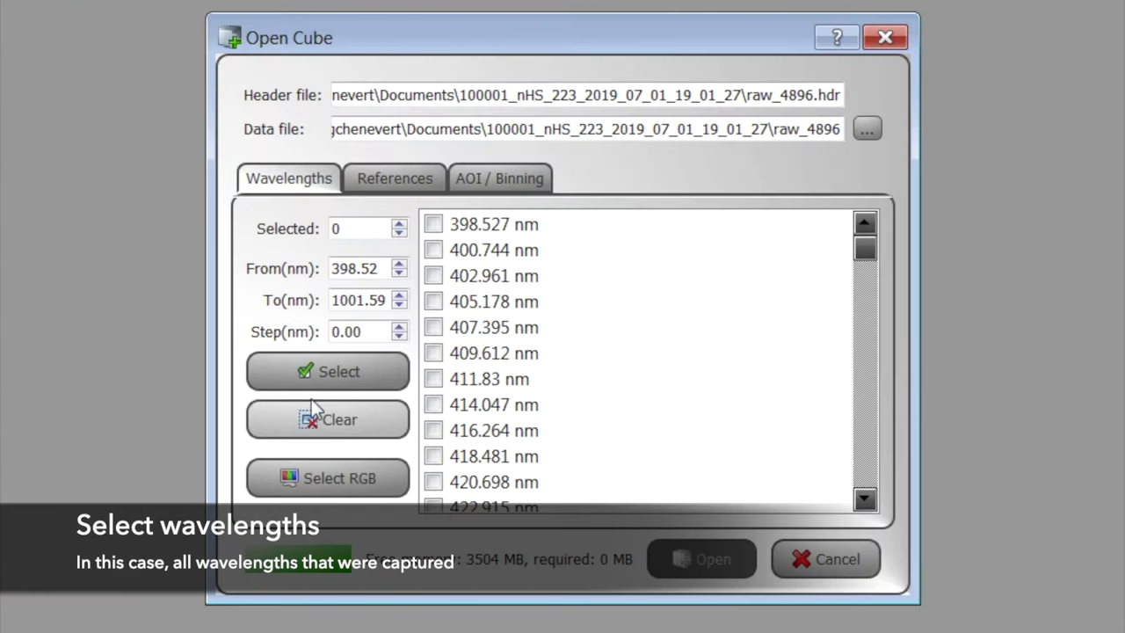
click(320, 377)
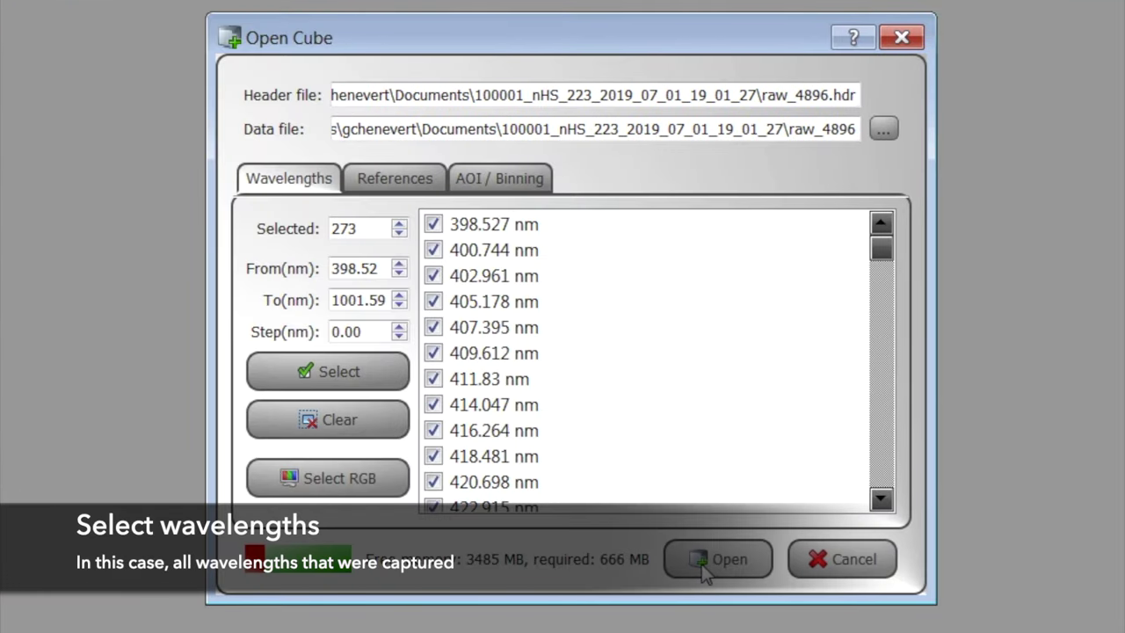
click(707, 567)
Step: Enlarge the raw_4896 image window and look over the whole uncorrected image from end to end
drag(448, 307, 755, 582)
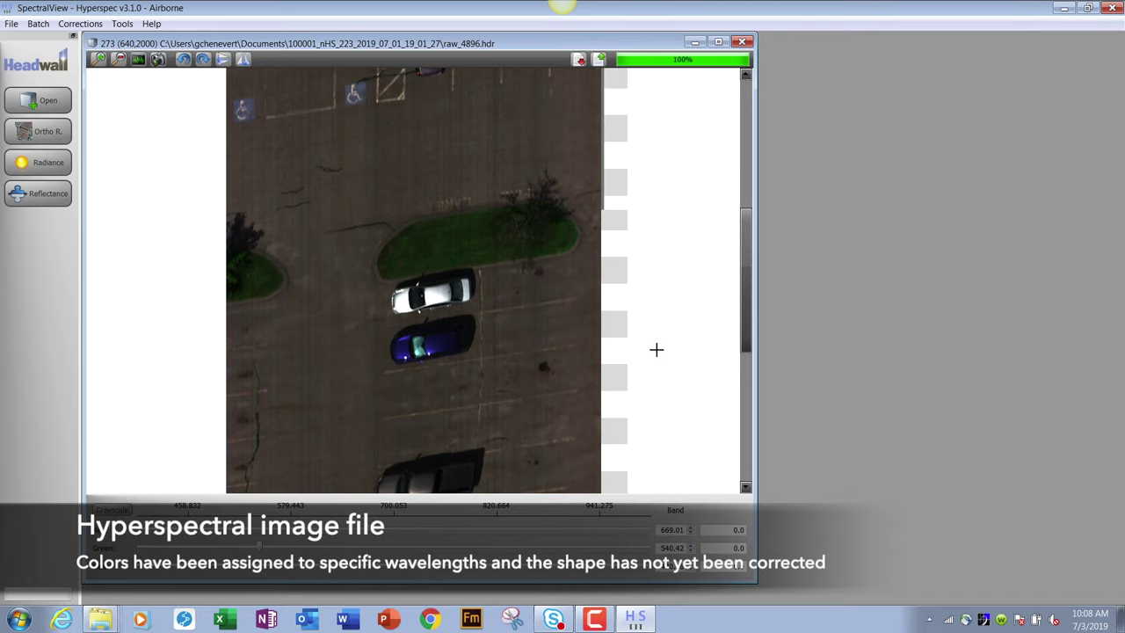
scroll(652, 363, up, 3)
scroll(651, 361, up, 5)
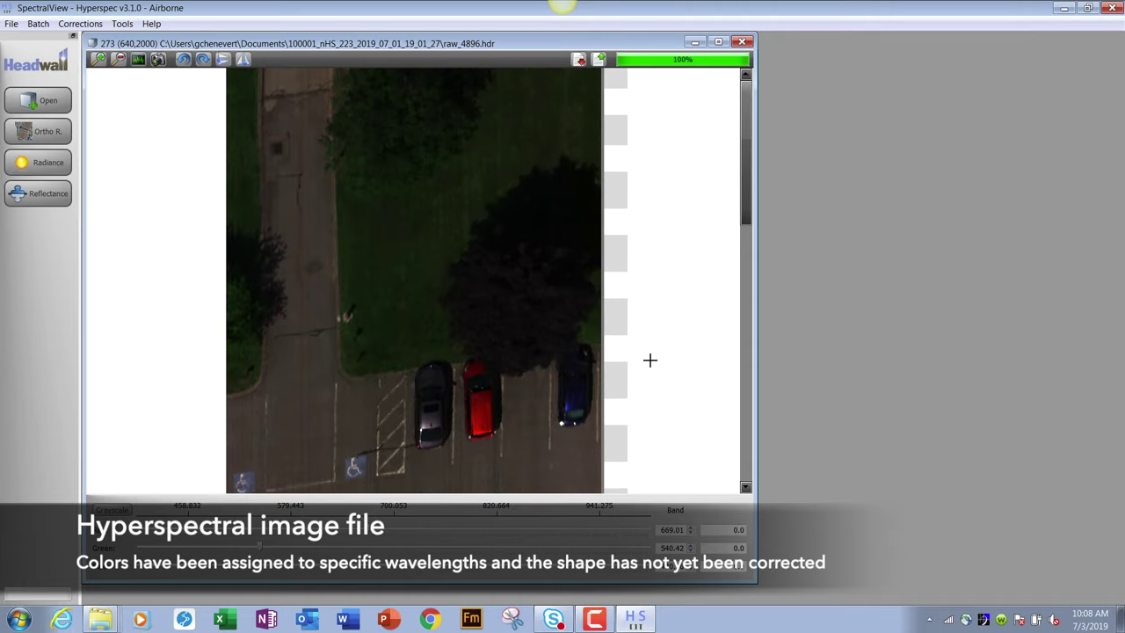
scroll(647, 355, down, 18)
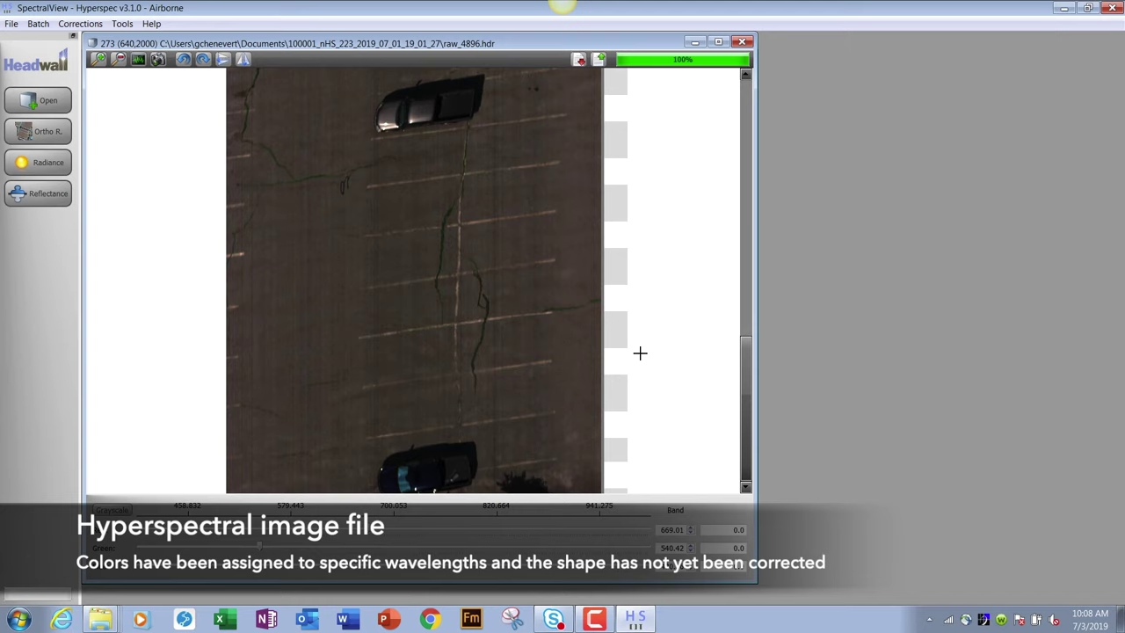
scroll(638, 353, up, 20)
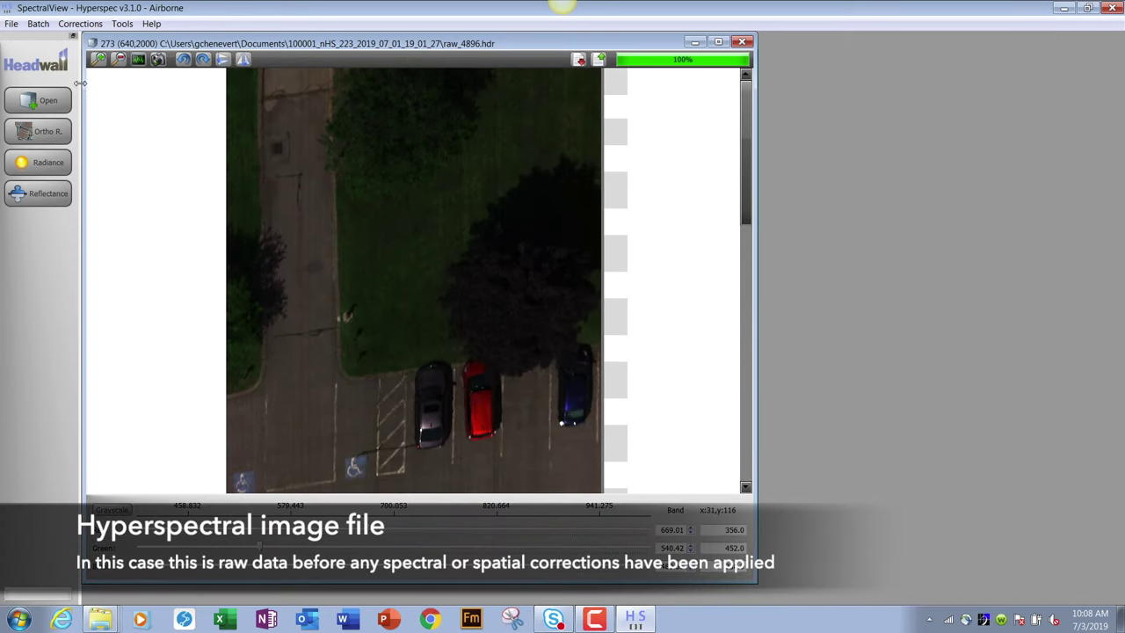
Step: Plot the spectral curve of a grass pixel beside the dark tree in the raw cube, examine it, and close the plot
click(138, 59)
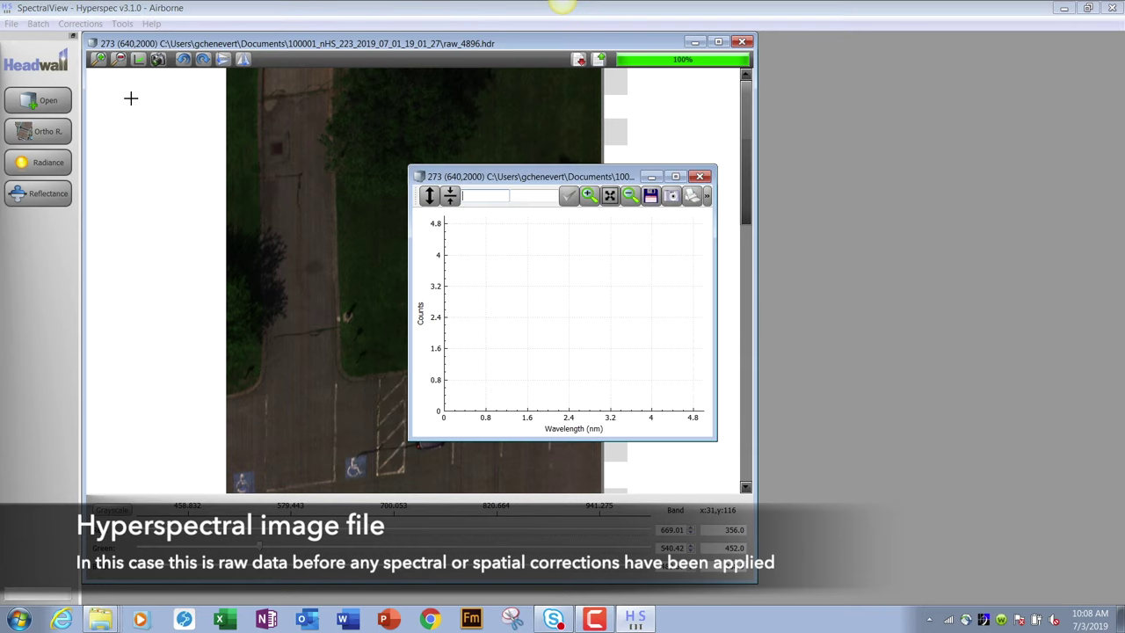
drag(611, 180, 846, 172)
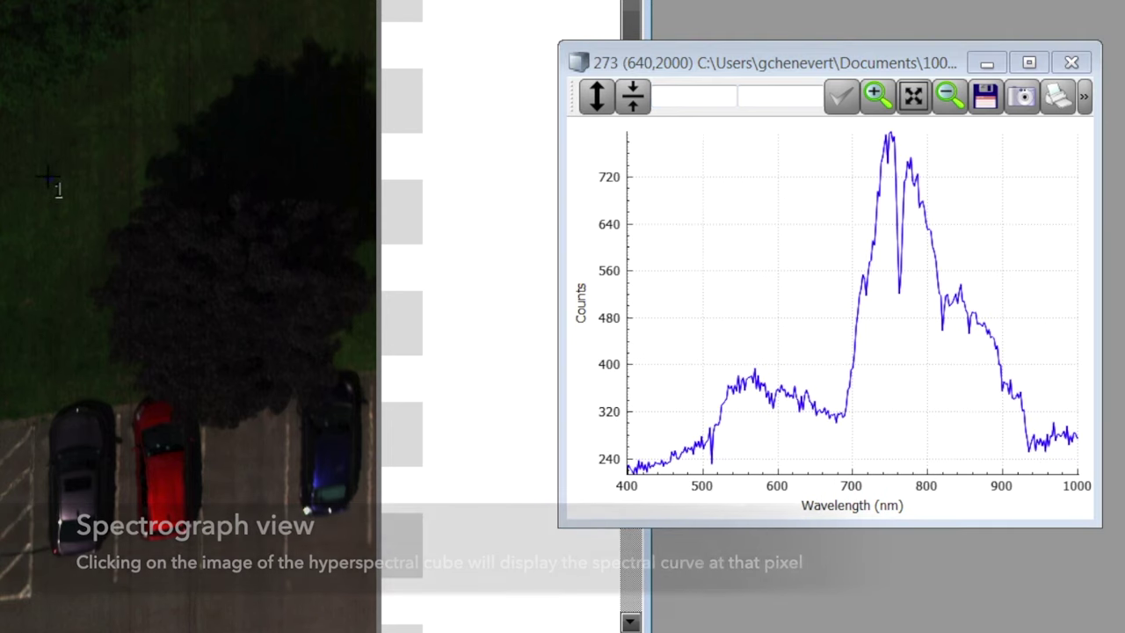
click(50, 181)
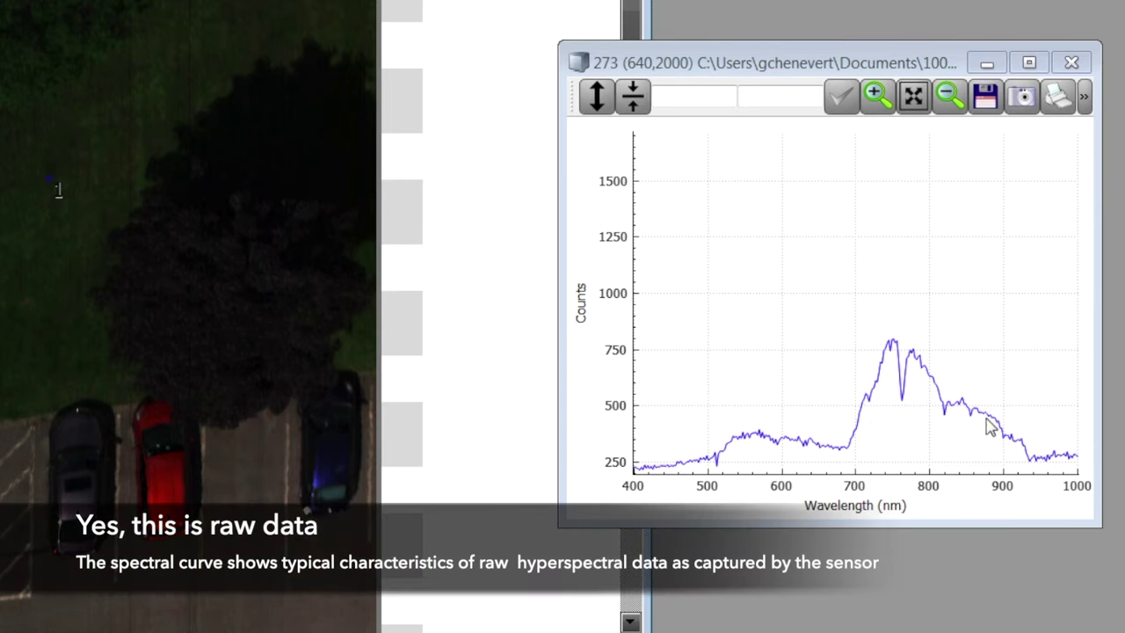
click(70, 354)
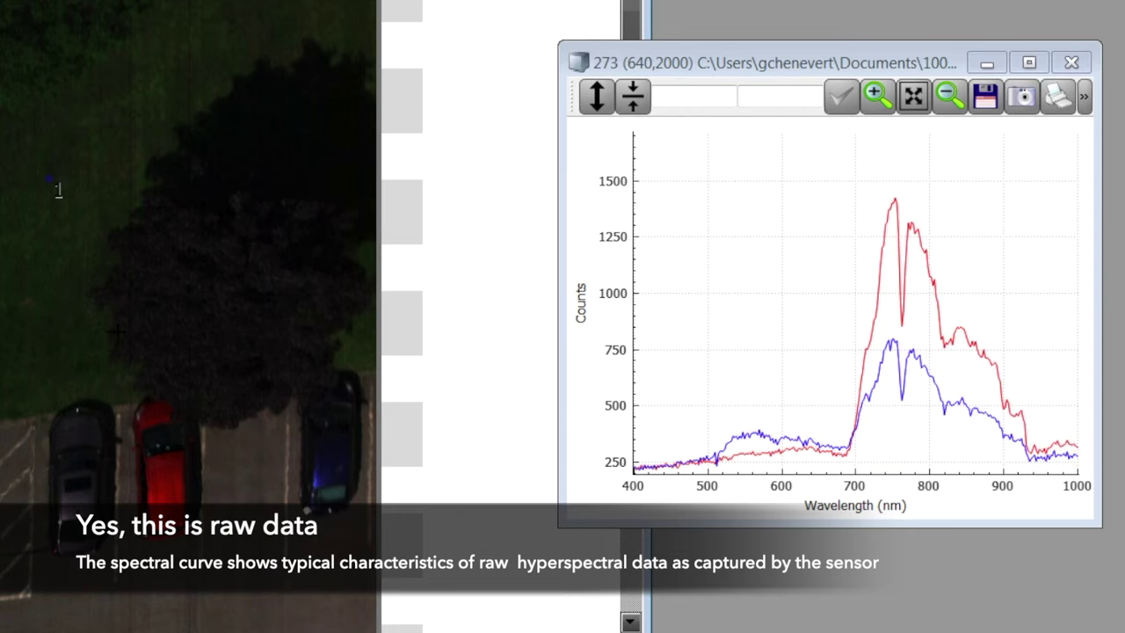
click(1076, 64)
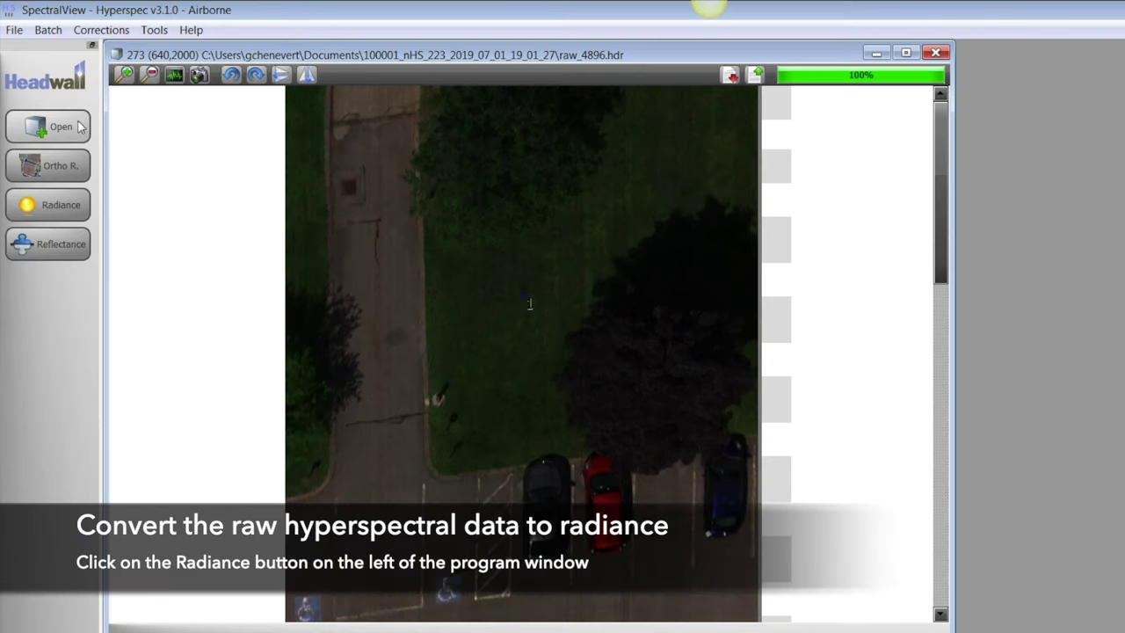
Step: Start a radiance conversion of the raw cube and set its dark reference to raw_0 from the 100000_nHS_223_dark_2019_07_01_18_50_12 folder
click(54, 209)
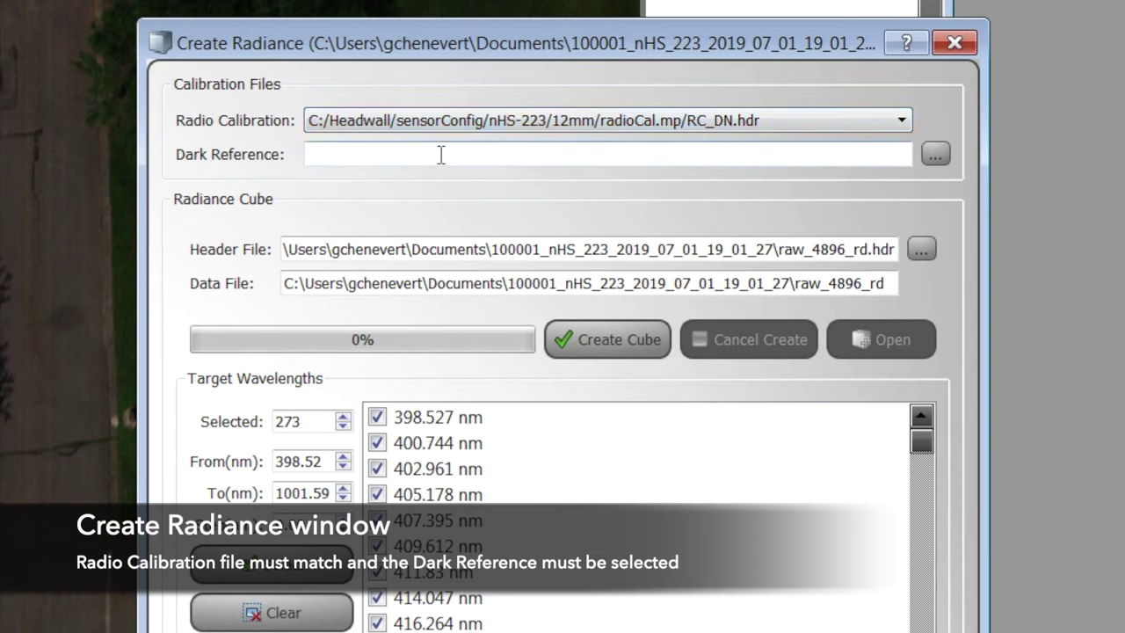
click(935, 155)
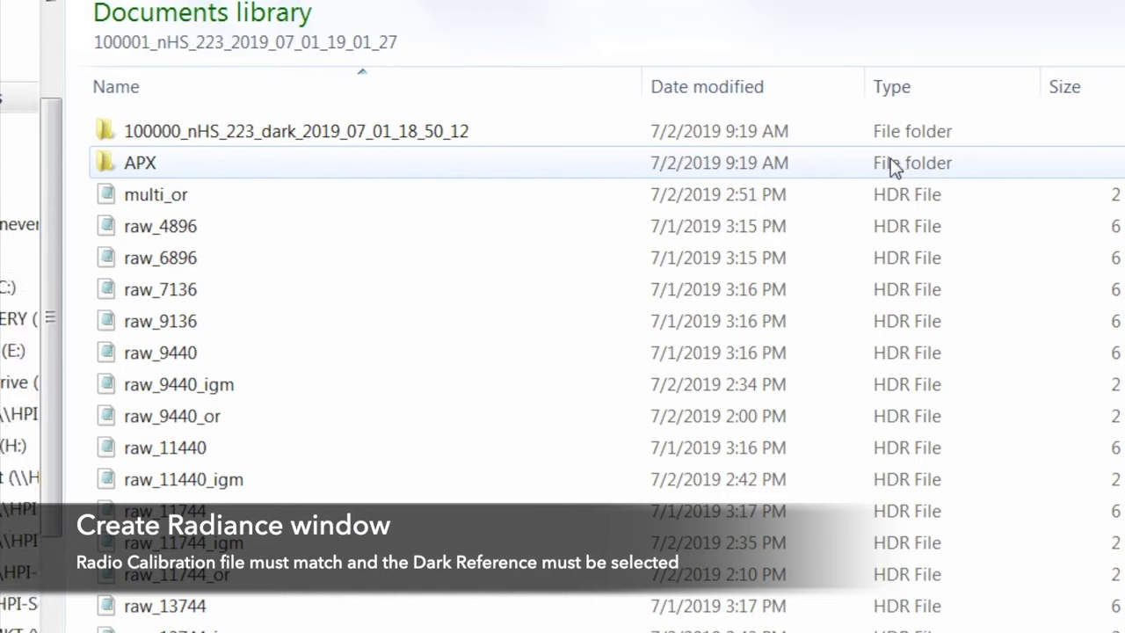
double_click(332, 132)
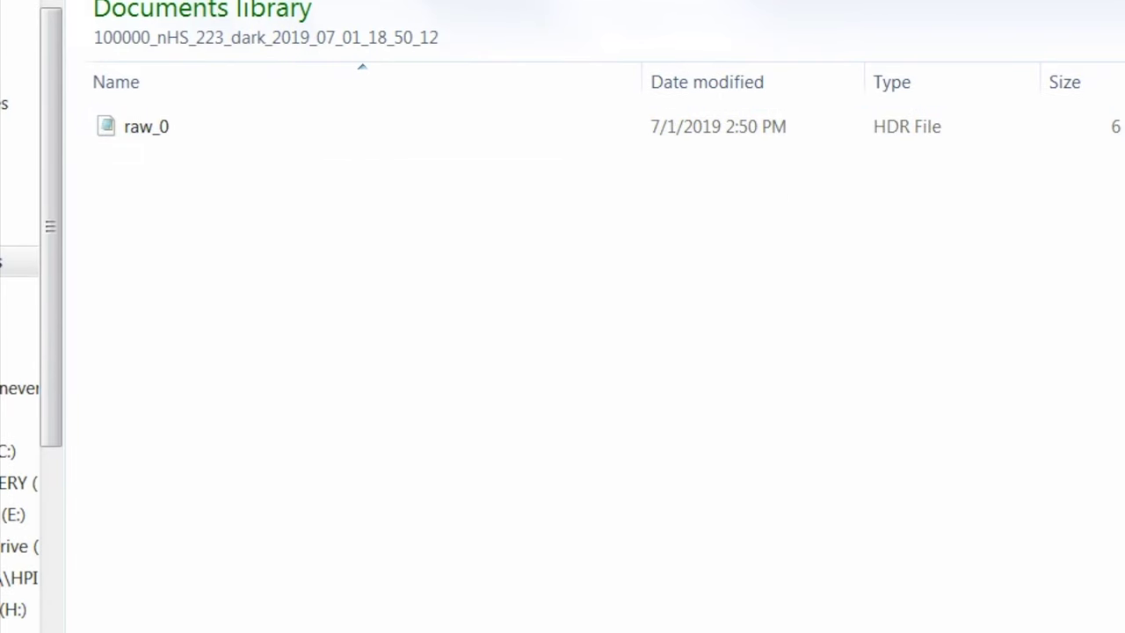
click(154, 130)
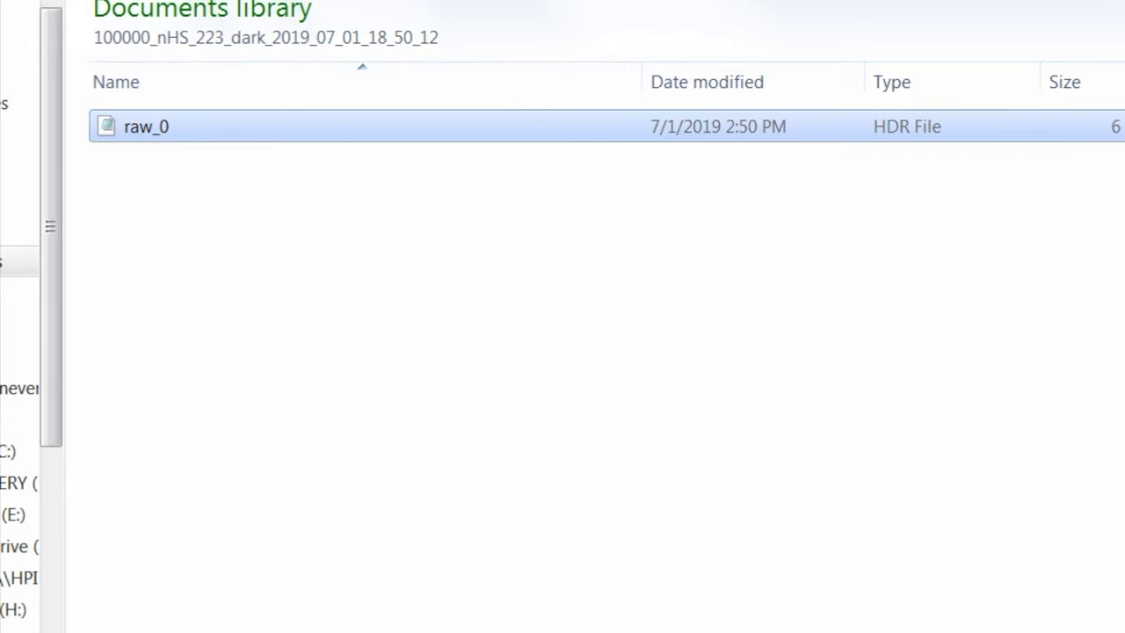
key(Return)
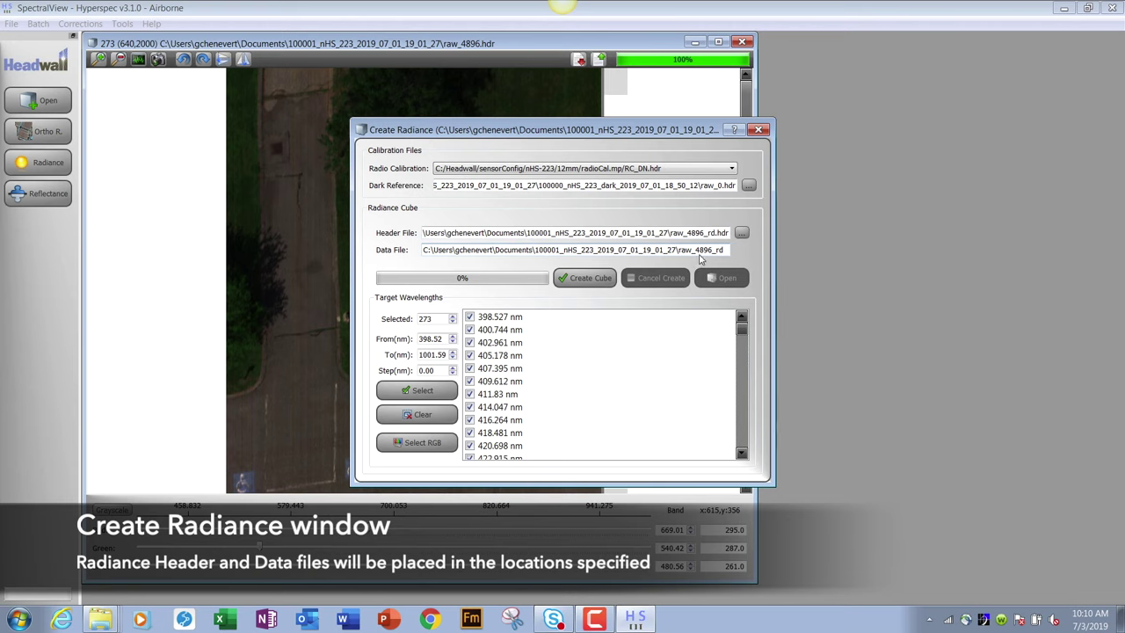
Step: Check the save location for the radiance header file without changing it, and create the raw_4896_rd radiance cube
click(740, 235)
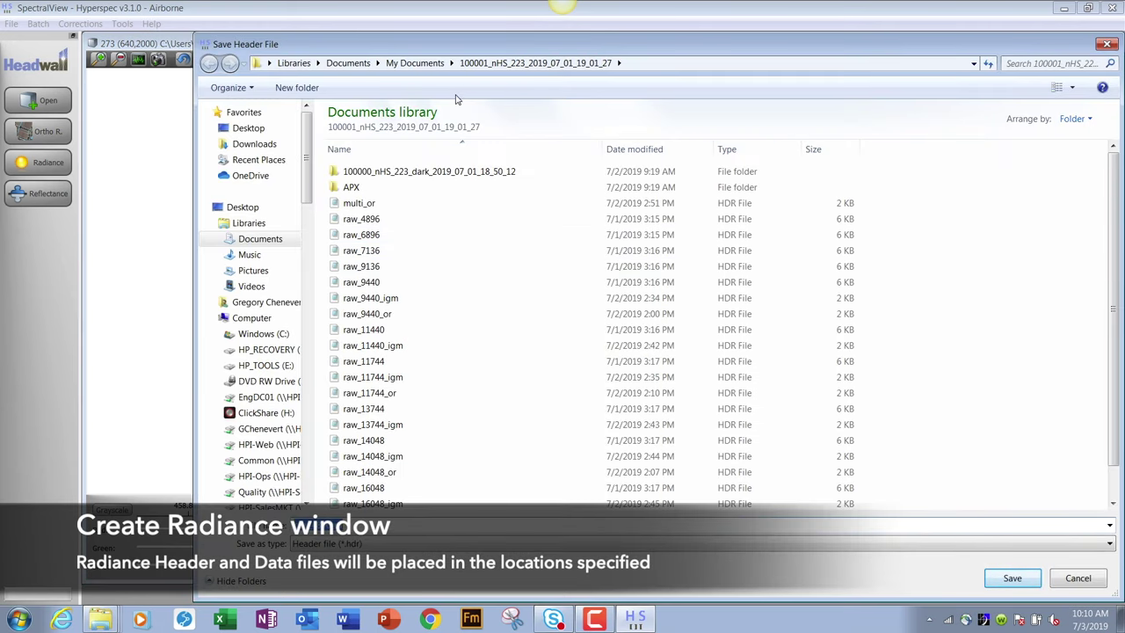
click(1107, 44)
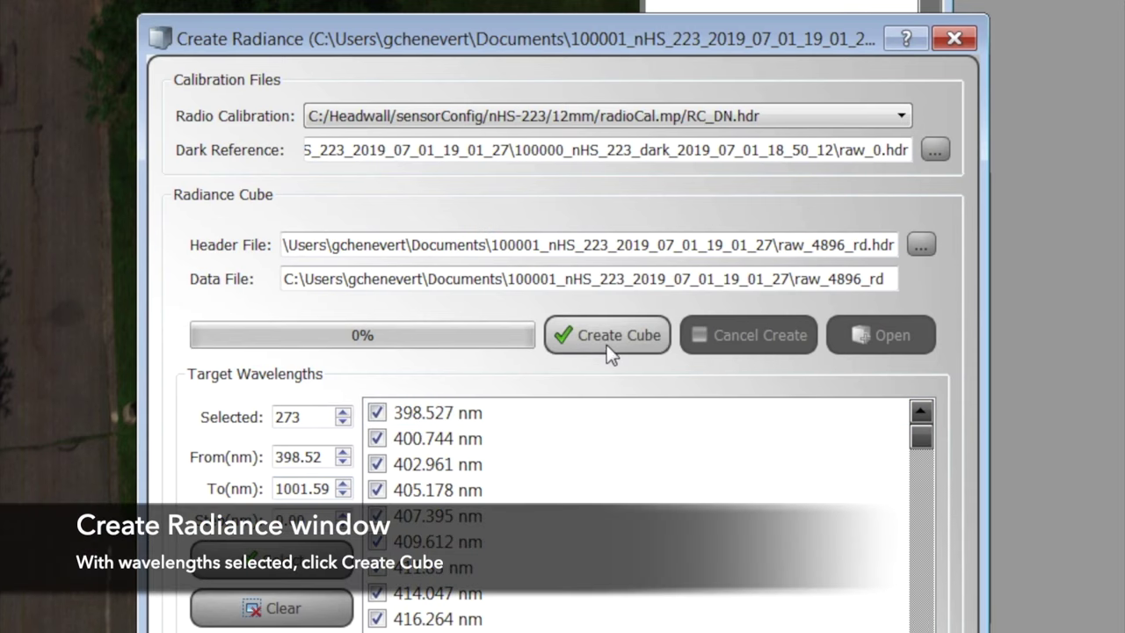
click(607, 336)
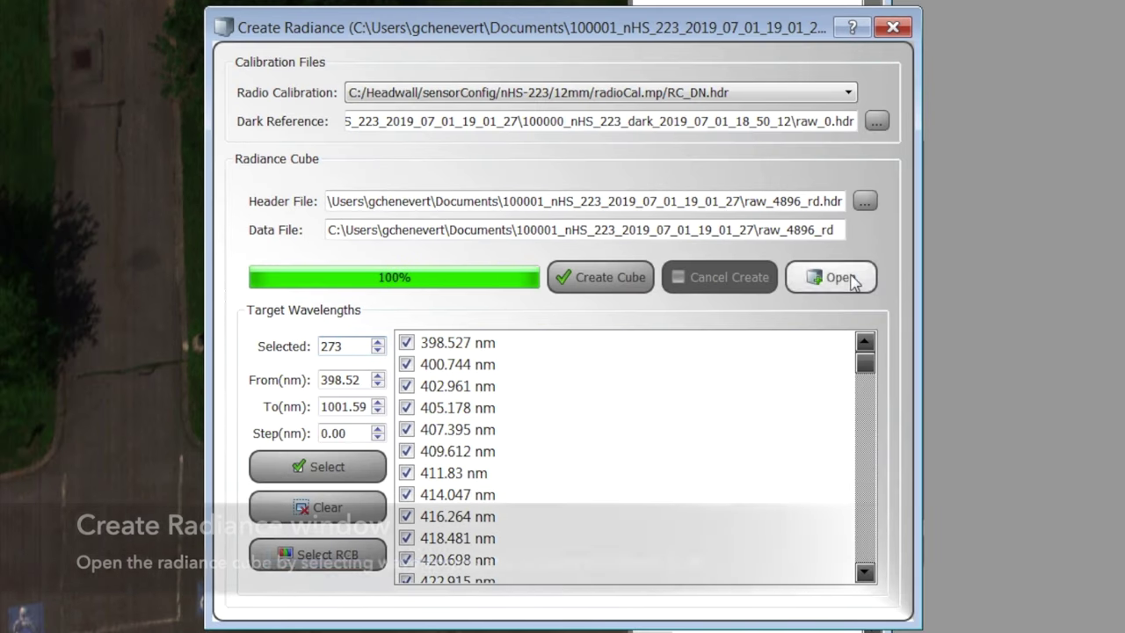
Step: Open the raw_4896_rd radiance cube with all wavelengths selected and close the Create Radiance window
click(856, 279)
click(401, 370)
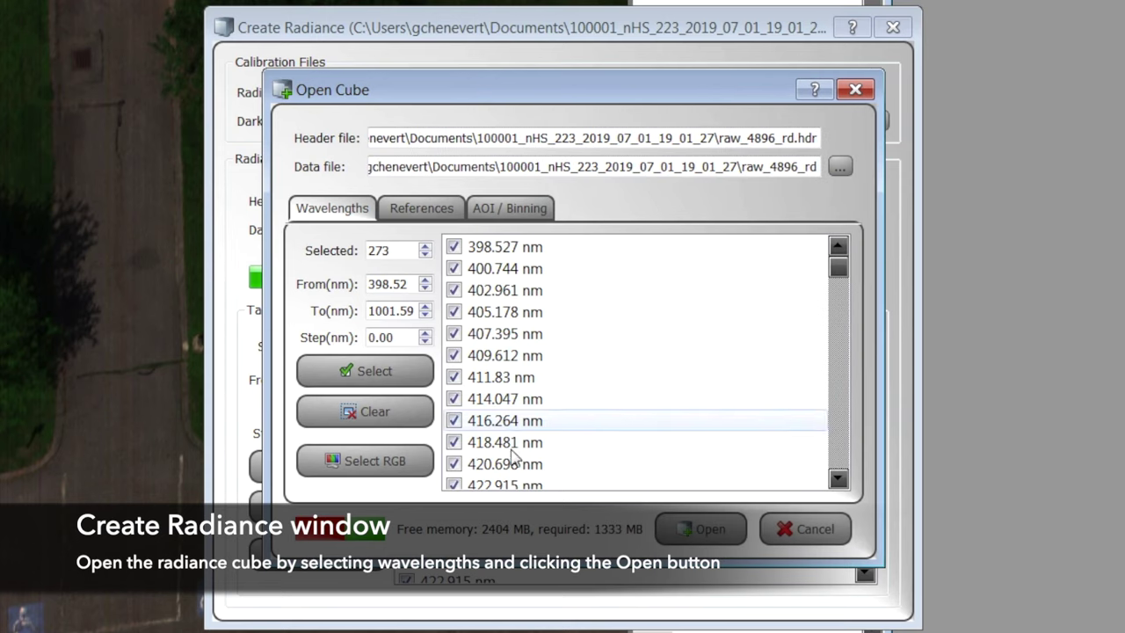
click(694, 528)
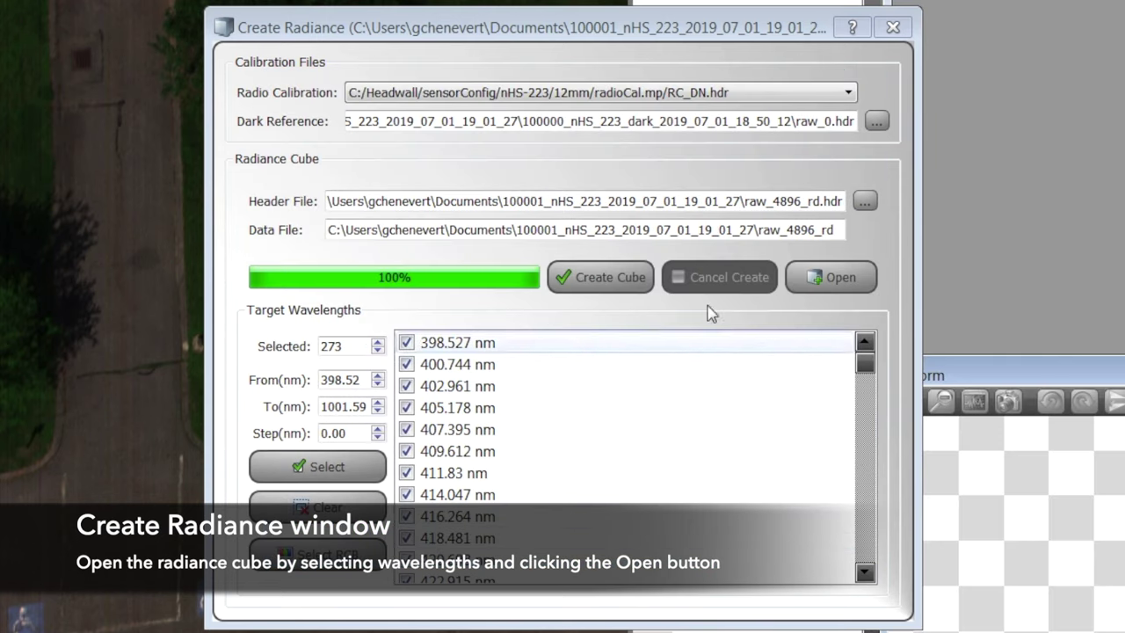
click(894, 29)
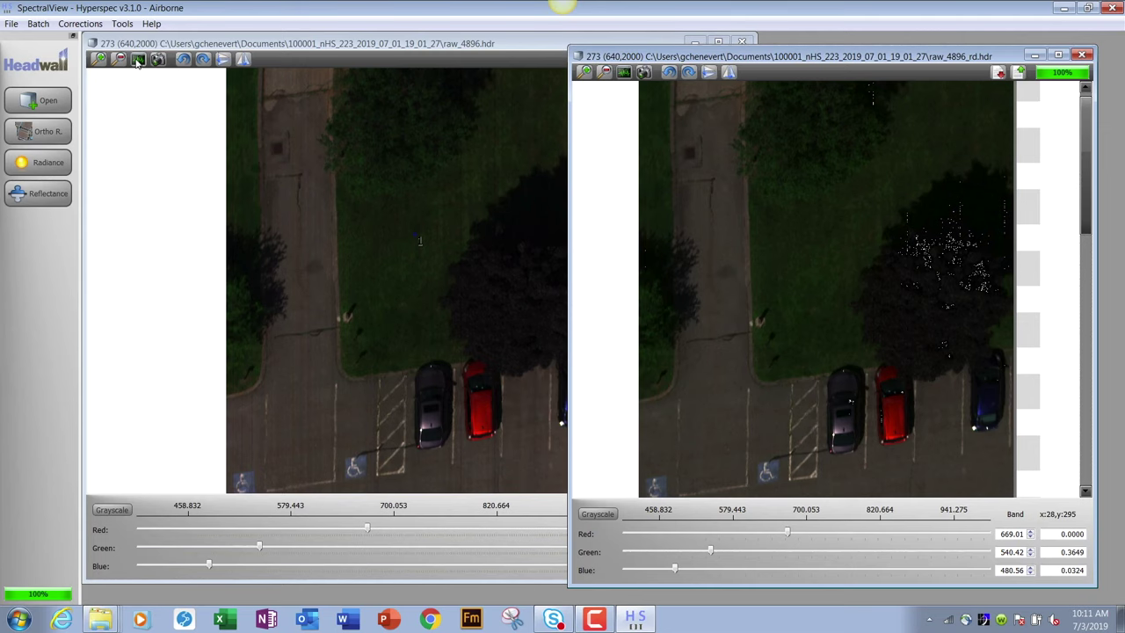
Step: Display spectral plots for the raw and radiance cubes next to each other to compare their curves at a grass pixel
click(138, 62)
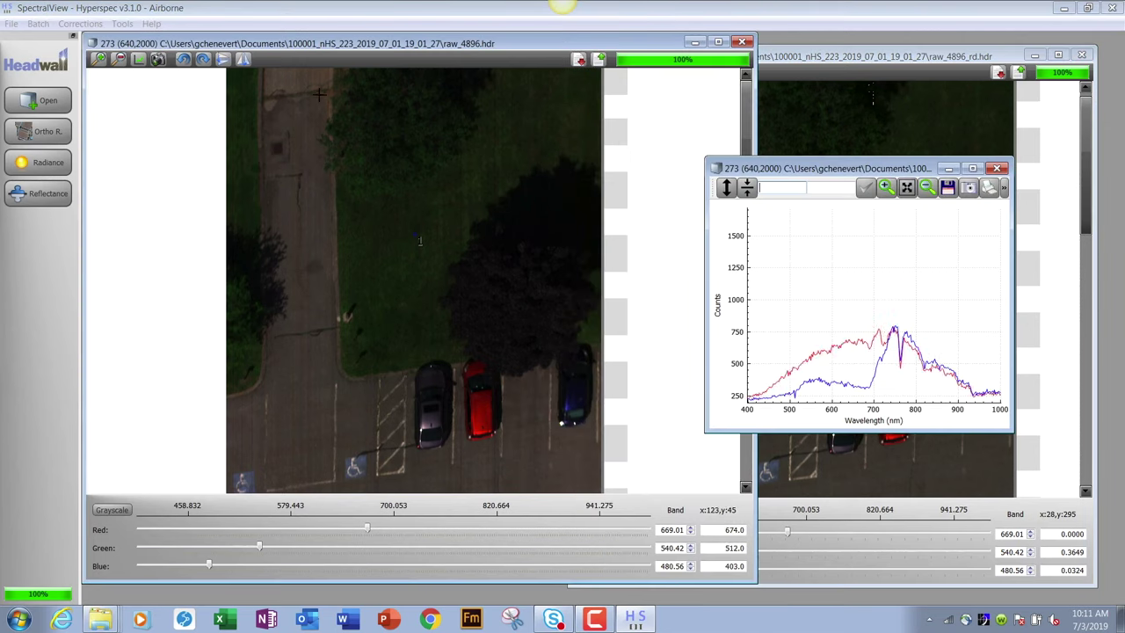
drag(833, 167, 184, 181)
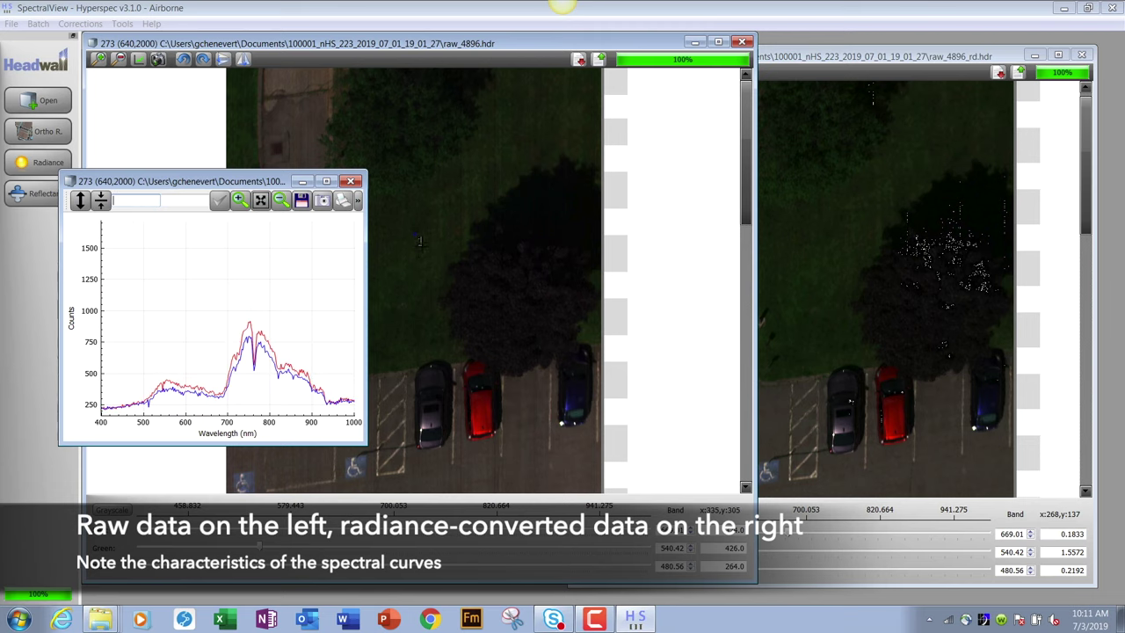
click(831, 57)
click(623, 71)
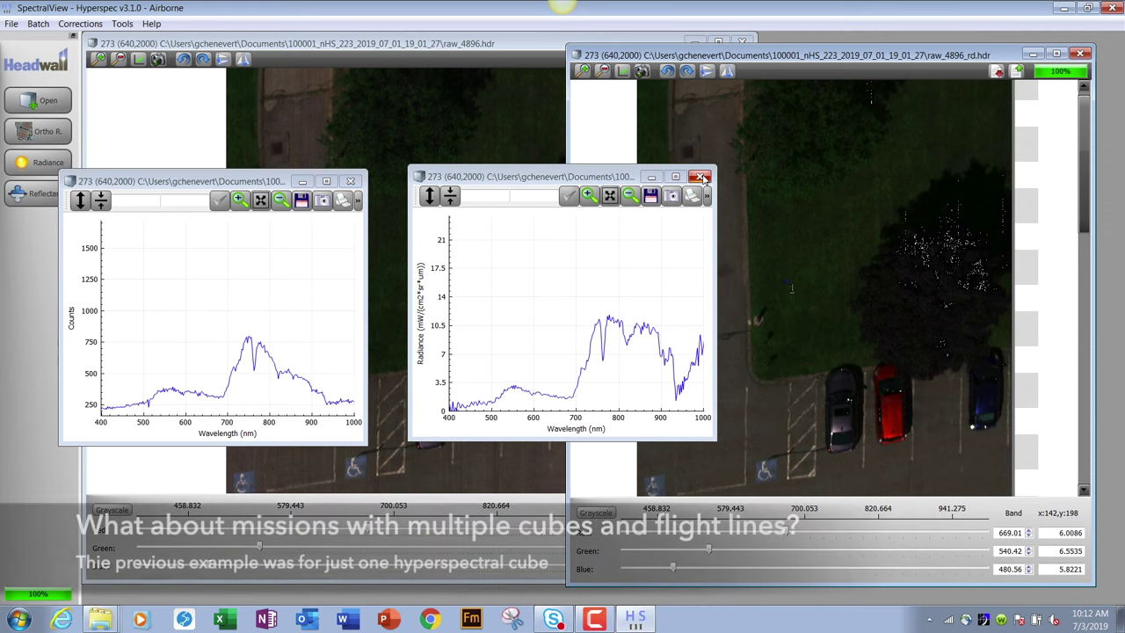
Step: Close both spectral plots along with the raw_4896_rd radiance cube and the raw_4896 raw cube
click(702, 177)
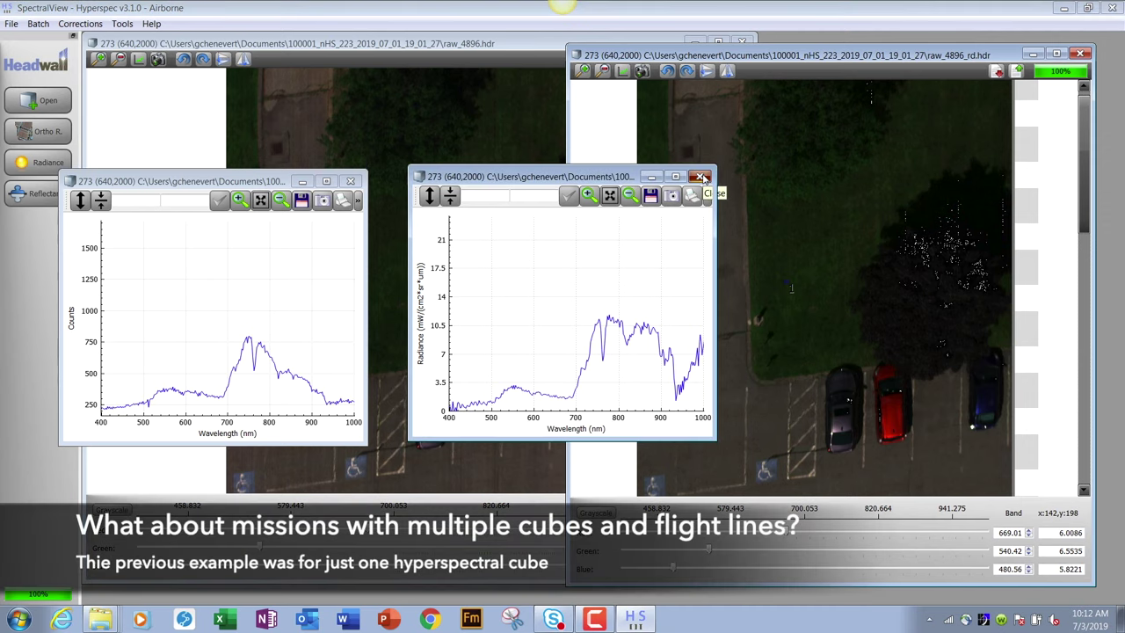
click(353, 181)
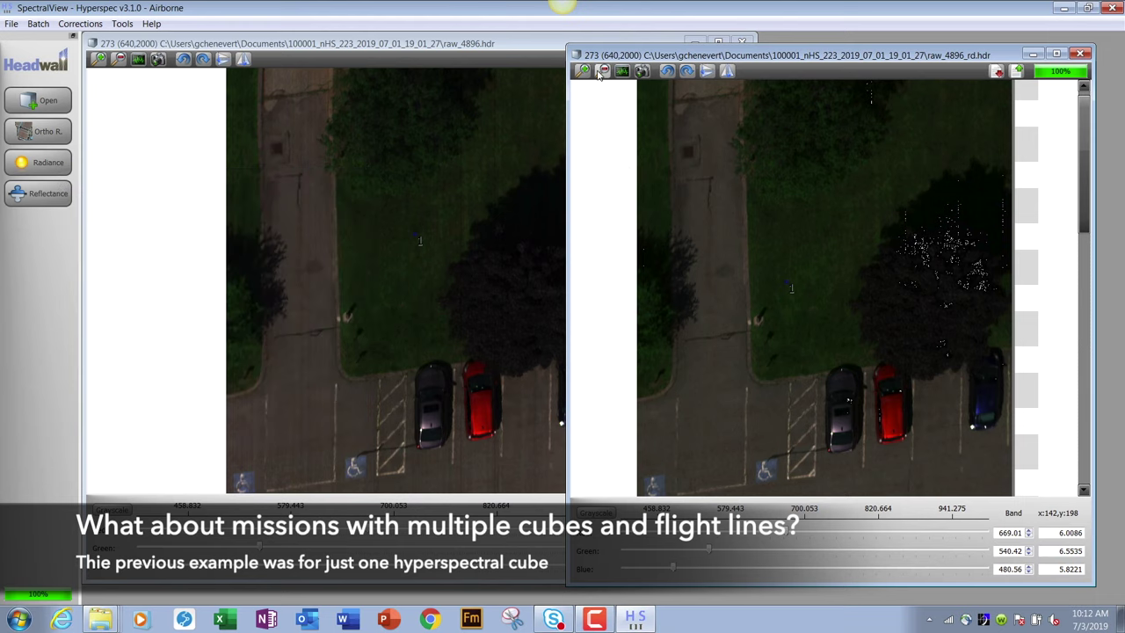
click(1081, 54)
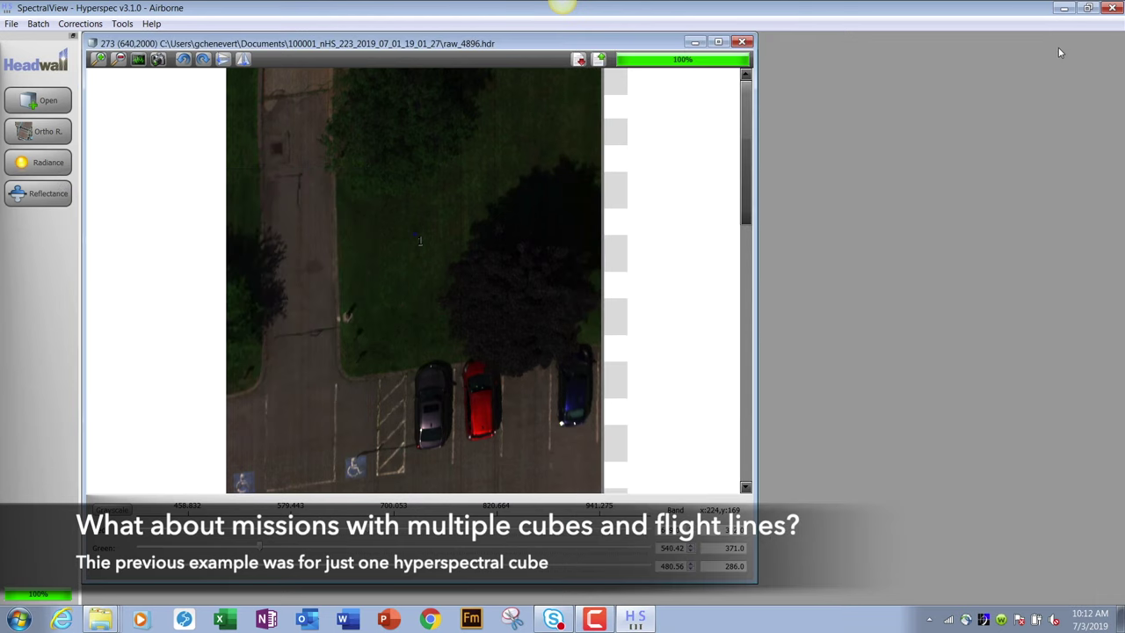
click(743, 42)
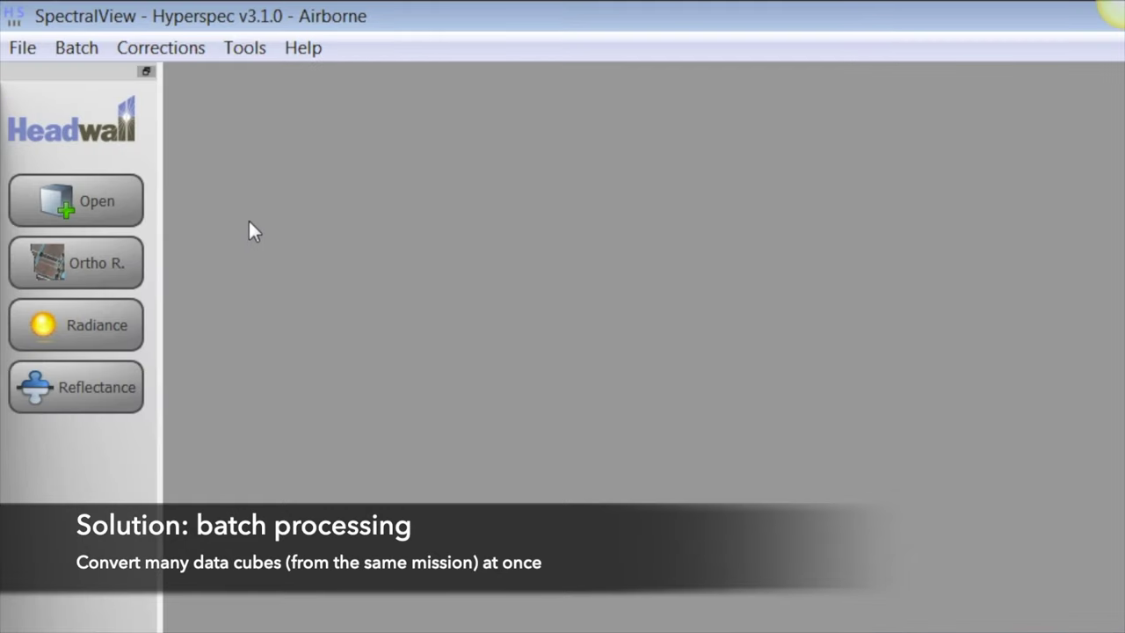
Step: Start a radiance batch and add the header files raw_6896, raw_7136, raw_9136, raw_9440, raw_11440, raw_11744, raw_13744 and raw_14048
click(80, 48)
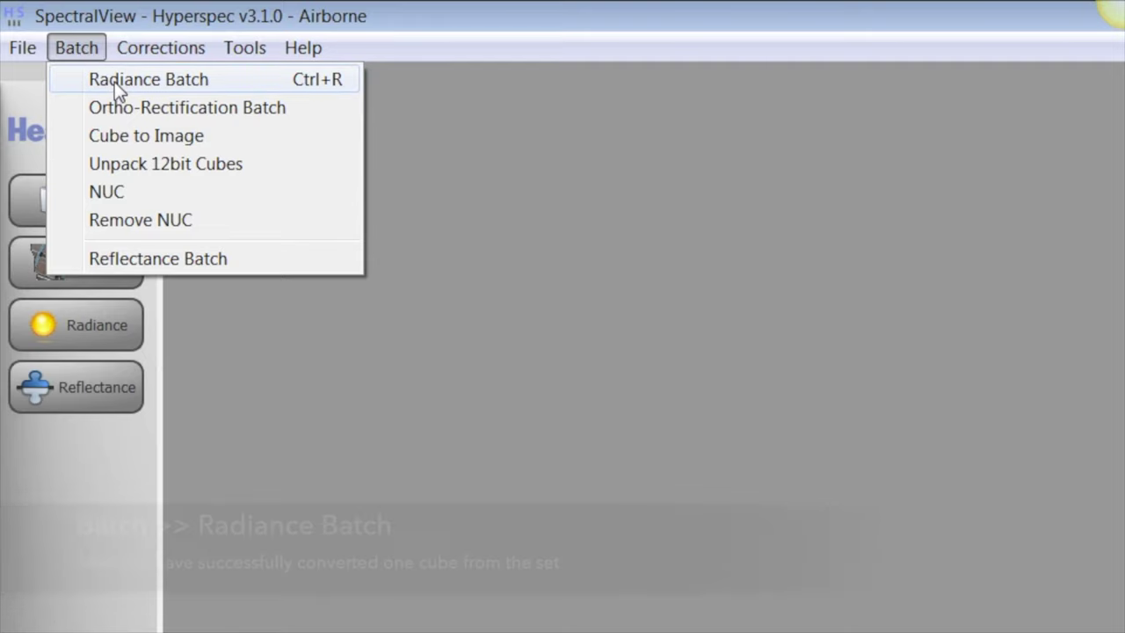
click(114, 82)
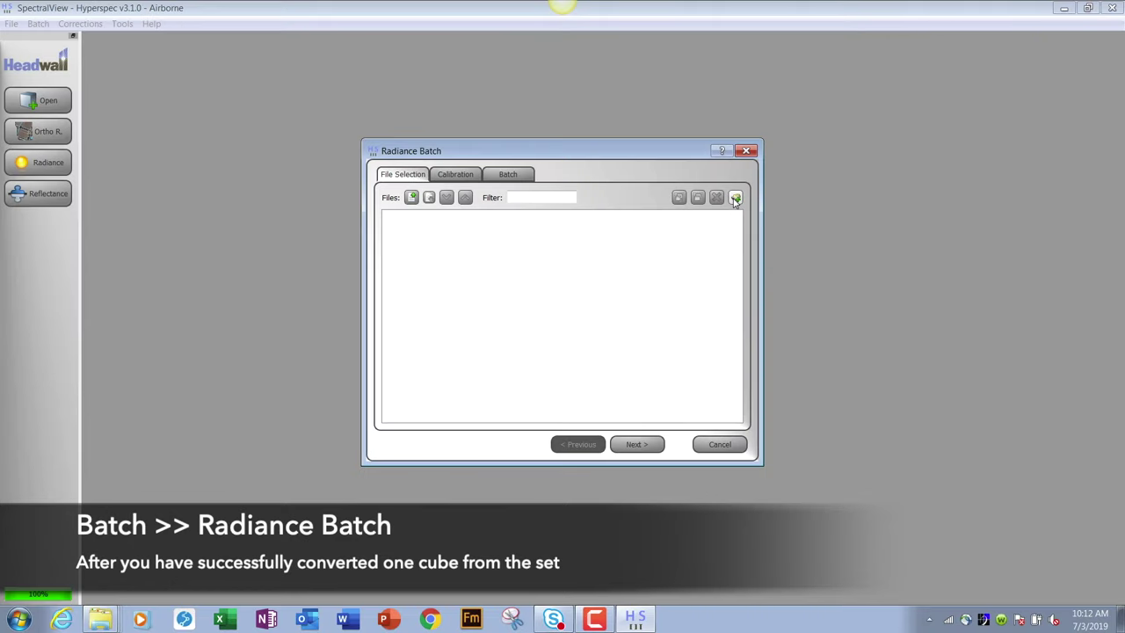
click(733, 199)
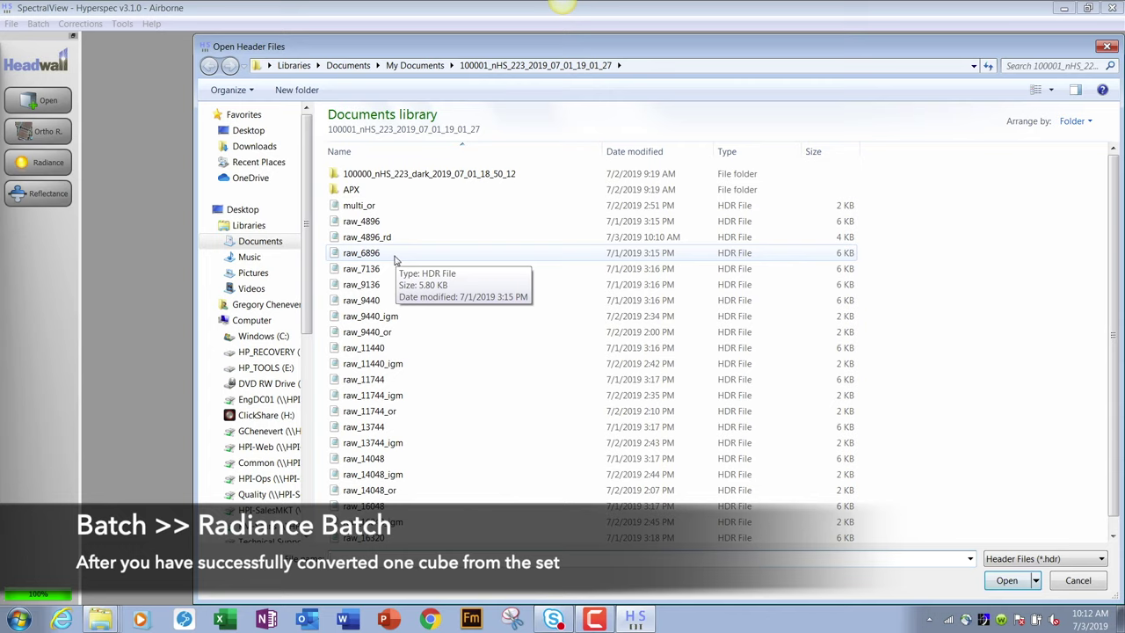
click(393, 256)
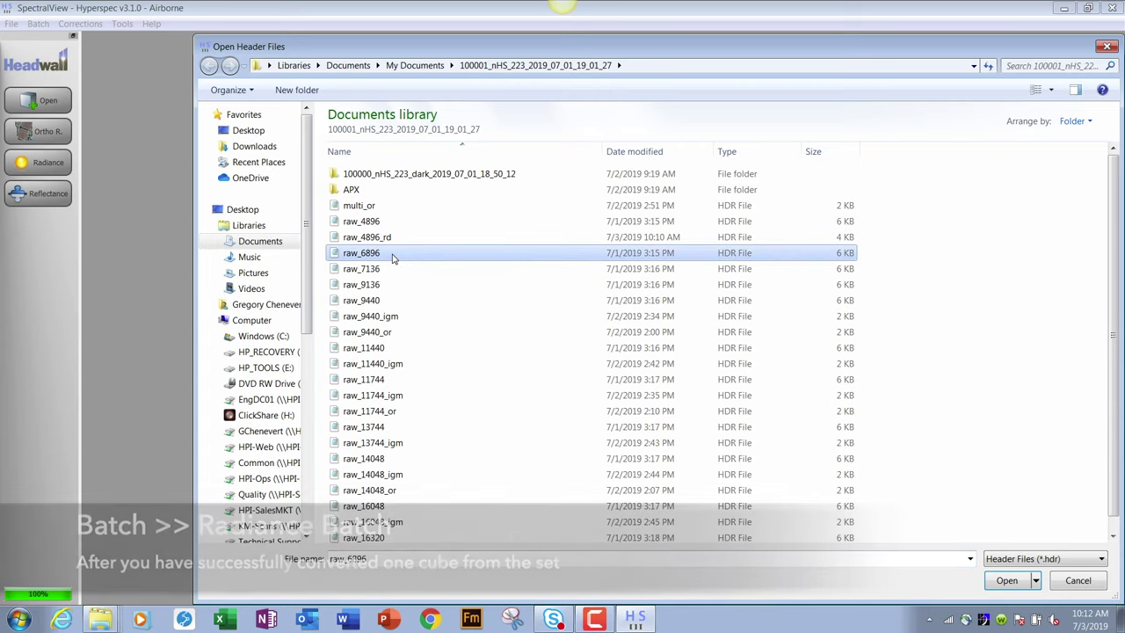
ctrl+click(393, 269)
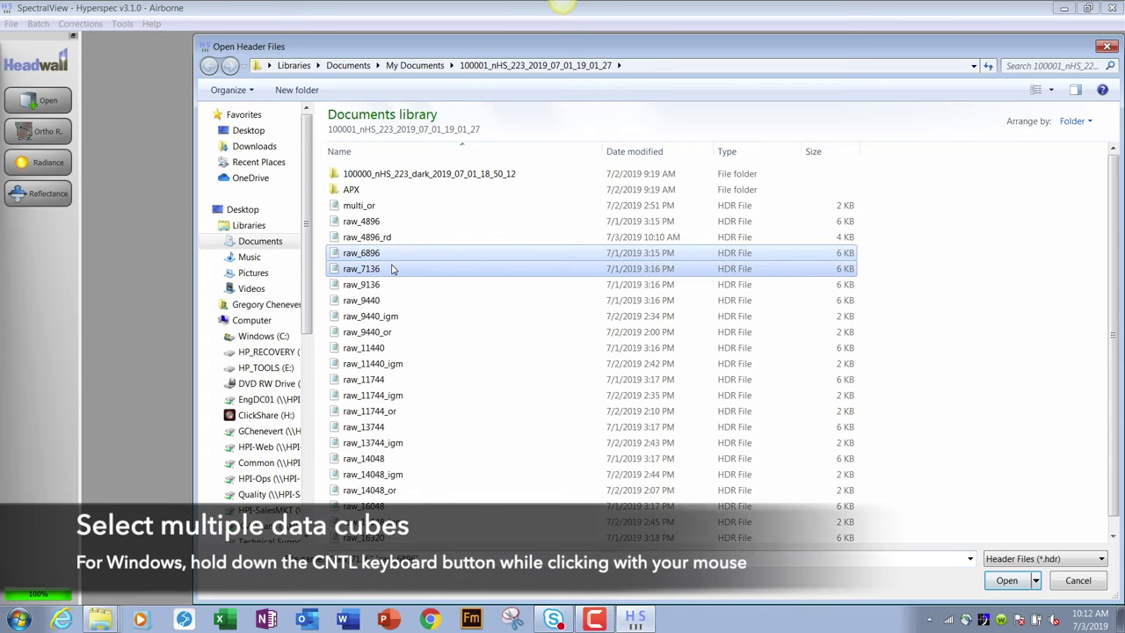
ctrl+click(393, 284)
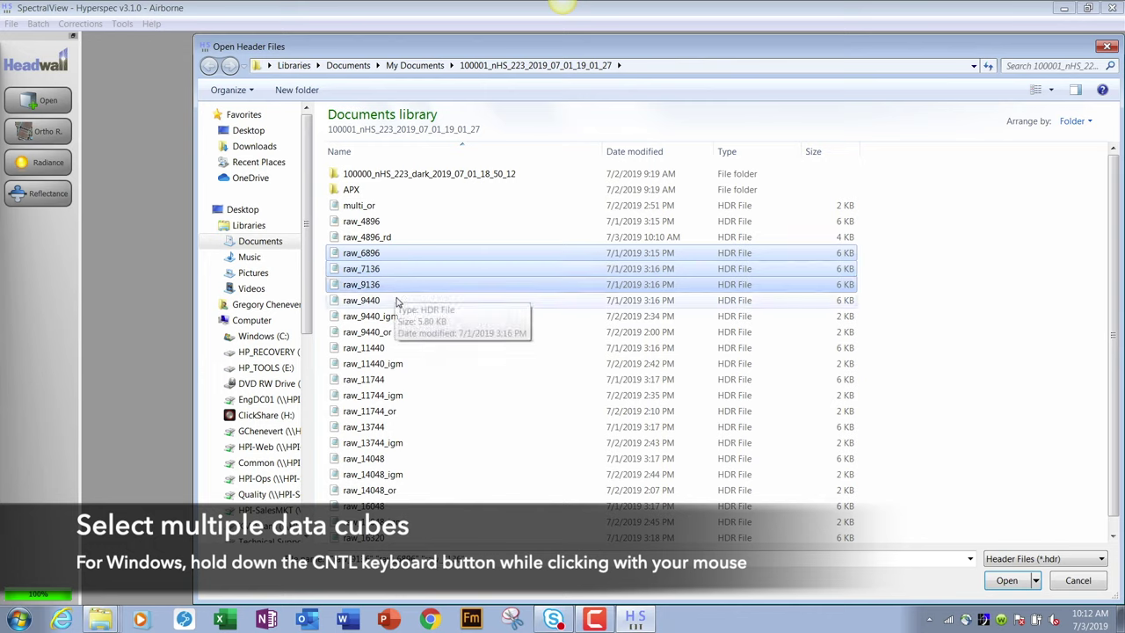
ctrl+click(396, 300)
ctrl+click(389, 349)
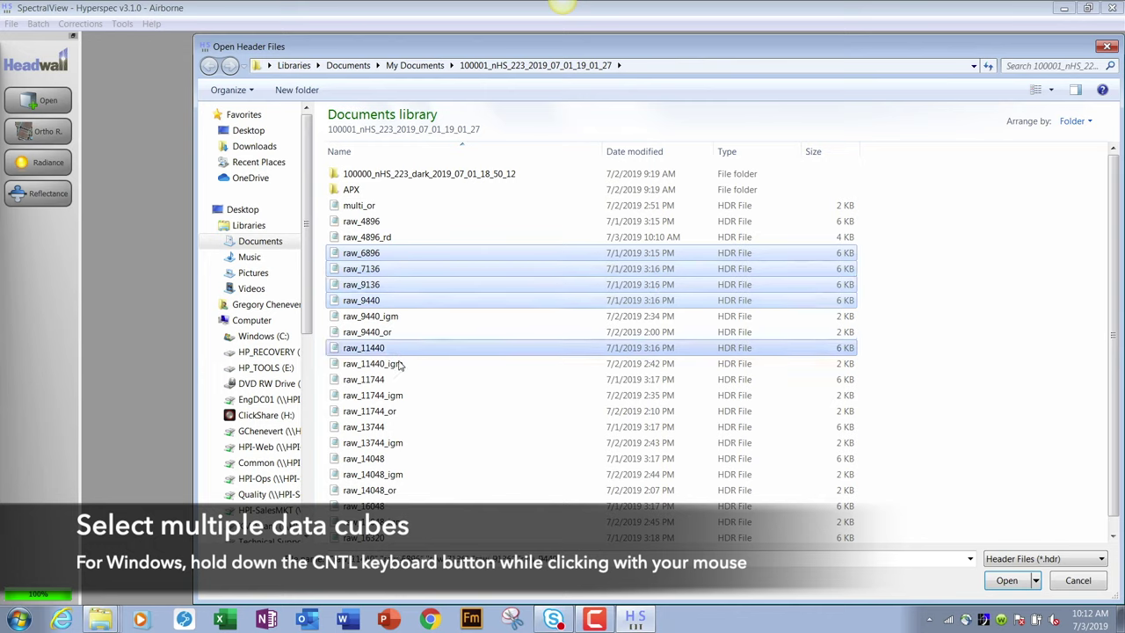
ctrl+click(393, 380)
ctrl+click(391, 428)
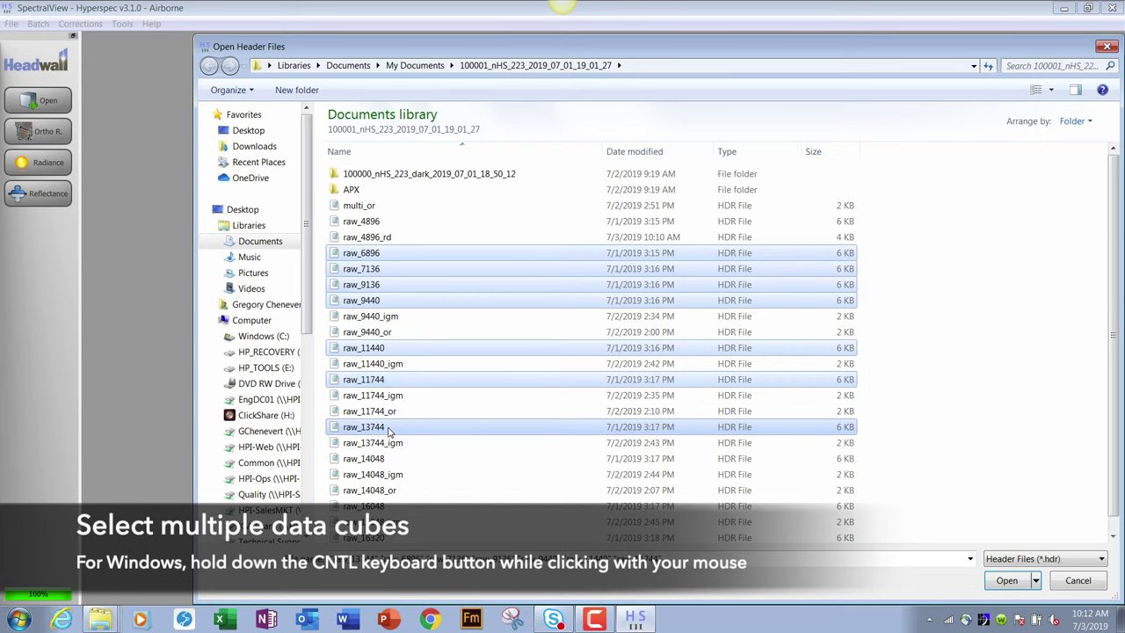
ctrl+click(398, 460)
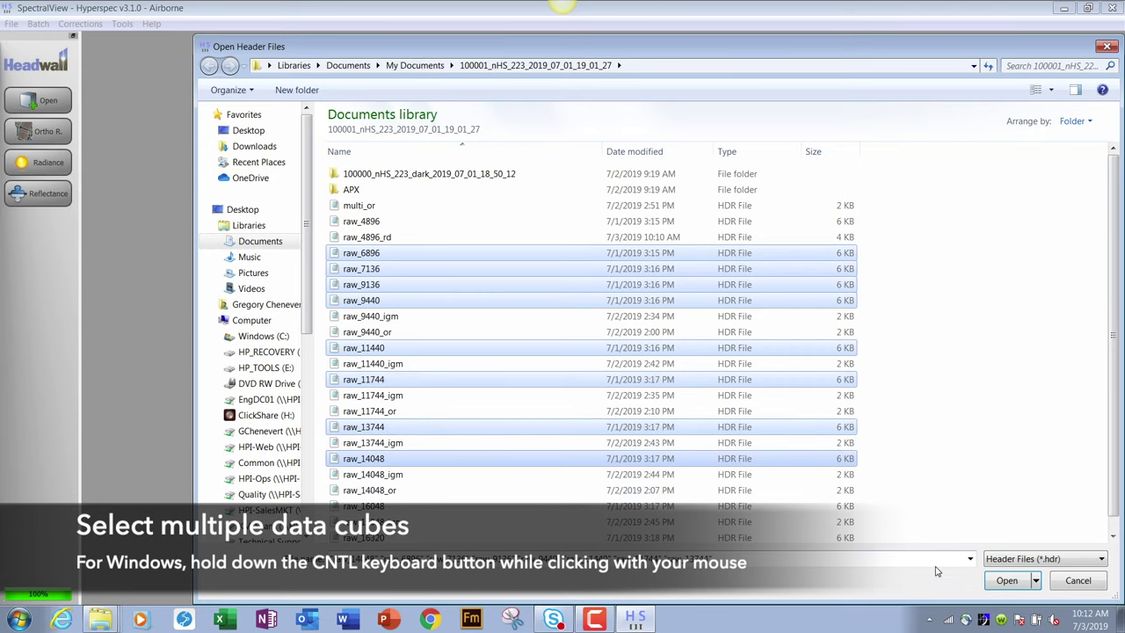
click(1007, 581)
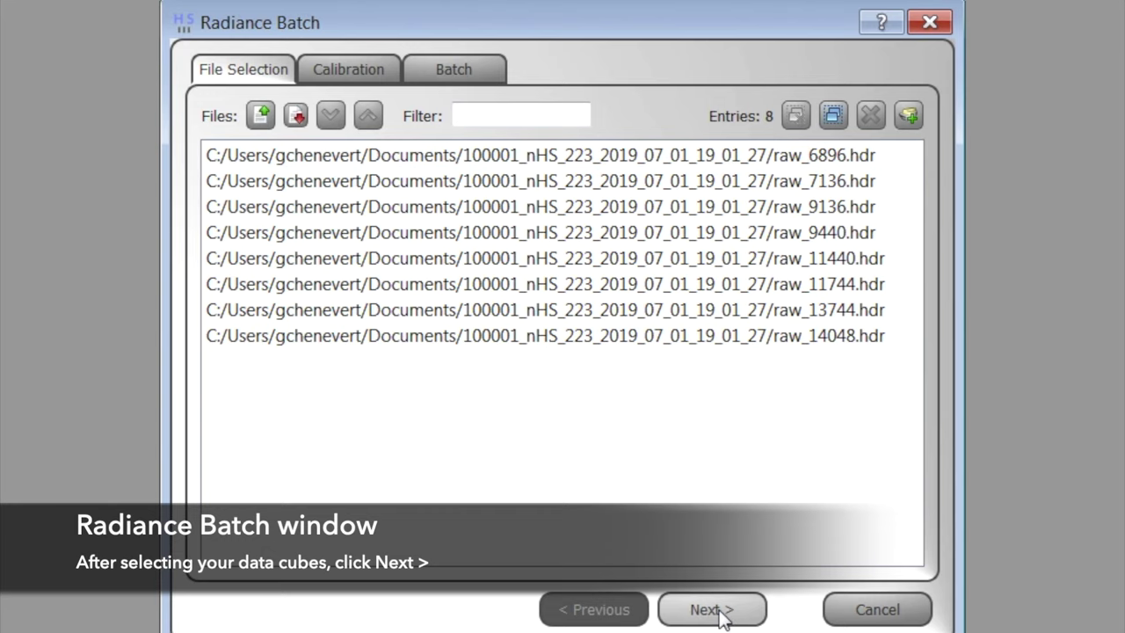
Step: Set the batch's dark reference to raw_0 from the 100000_nHS_223_dark_2019_07_01_18_50_12 folder
click(710, 609)
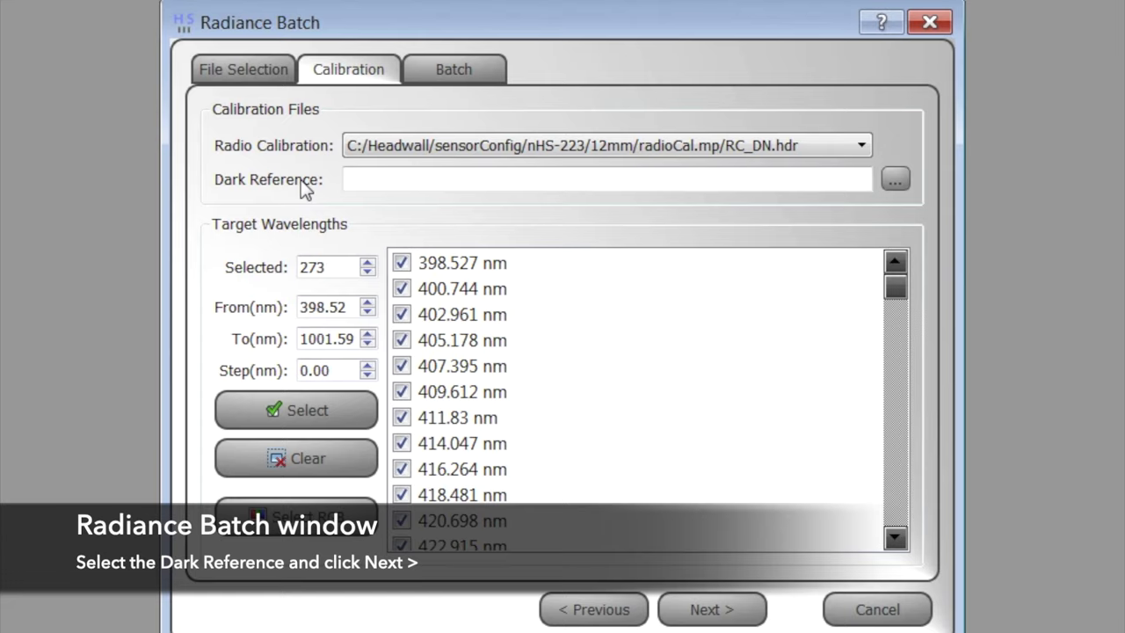
click(898, 175)
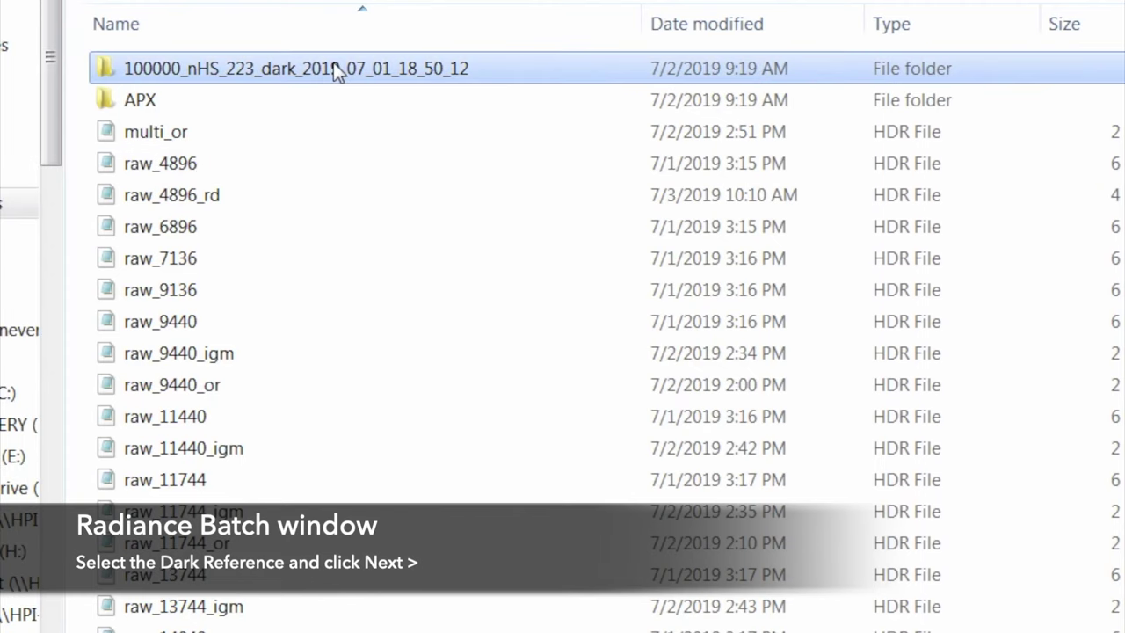
double_click(335, 67)
click(322, 63)
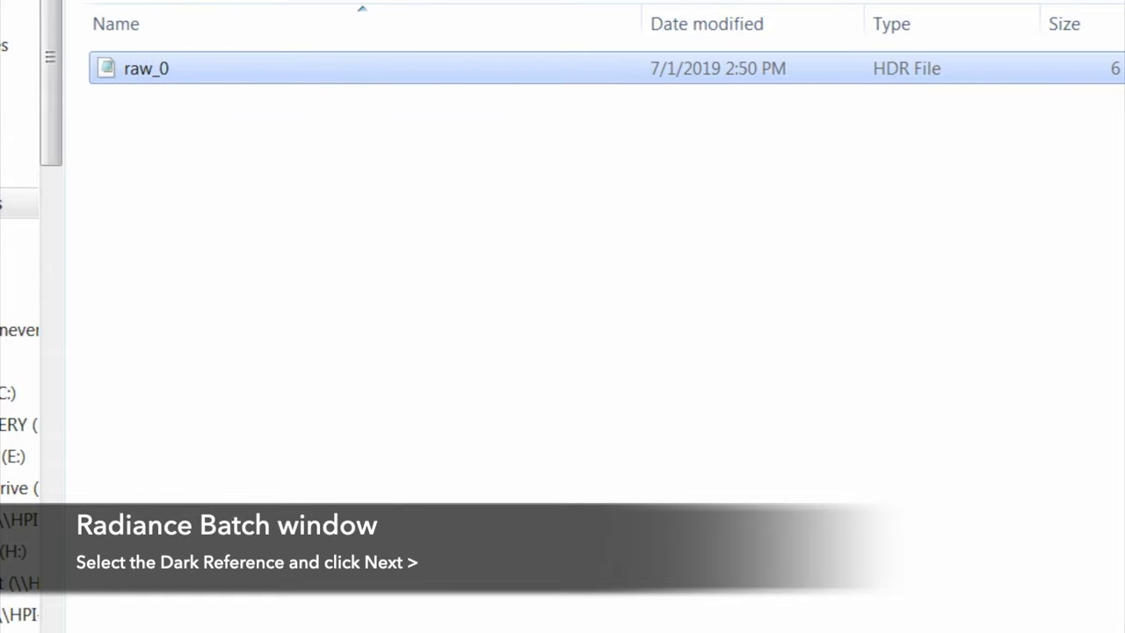
key(Return)
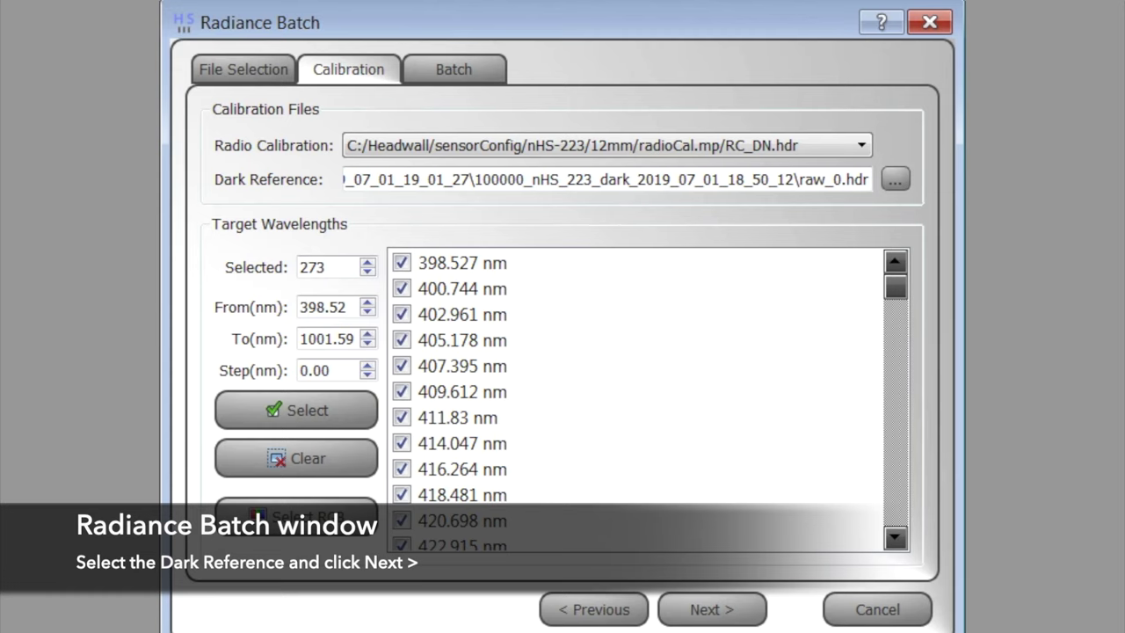
Step: Run the radiance batch with the _rd suffix and close the Radiance Batch window once processing ends
click(473, 73)
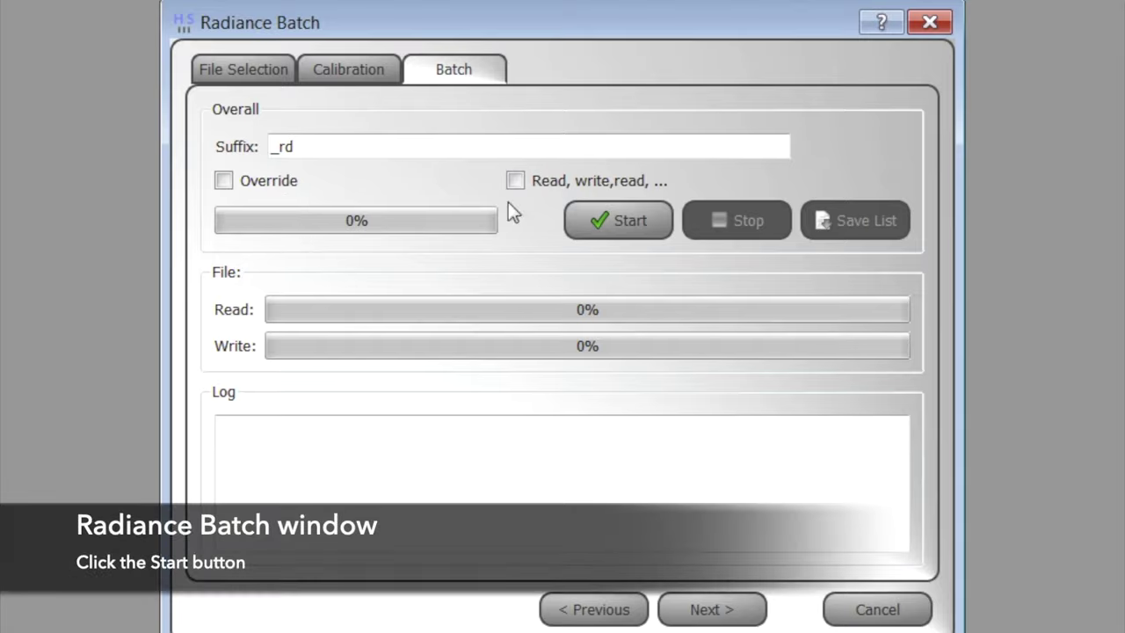
click(616, 224)
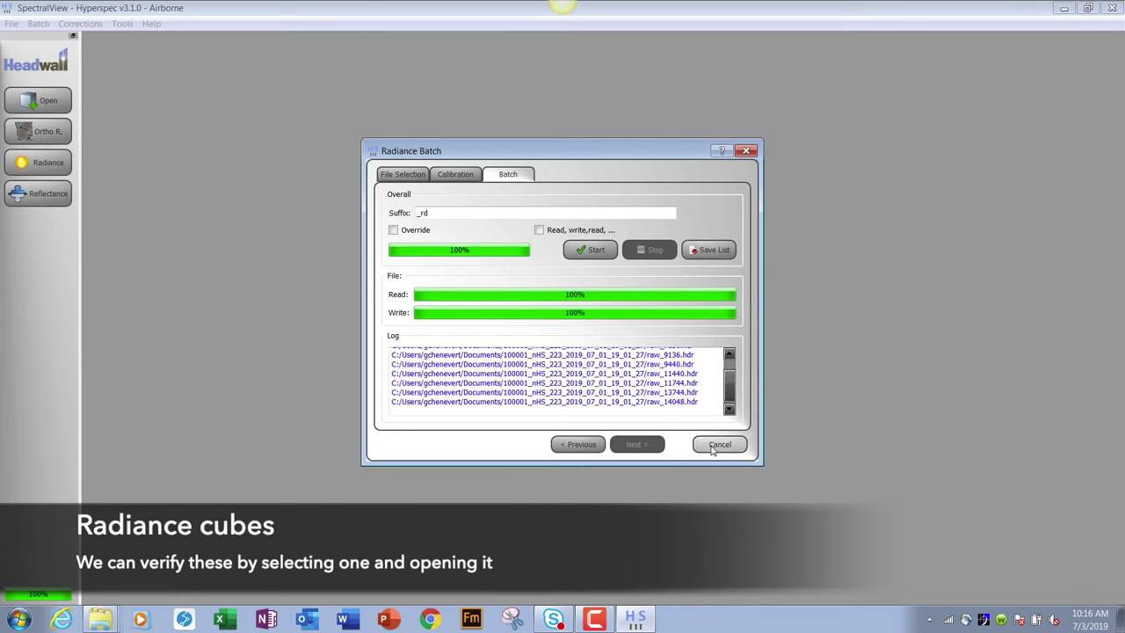
click(719, 445)
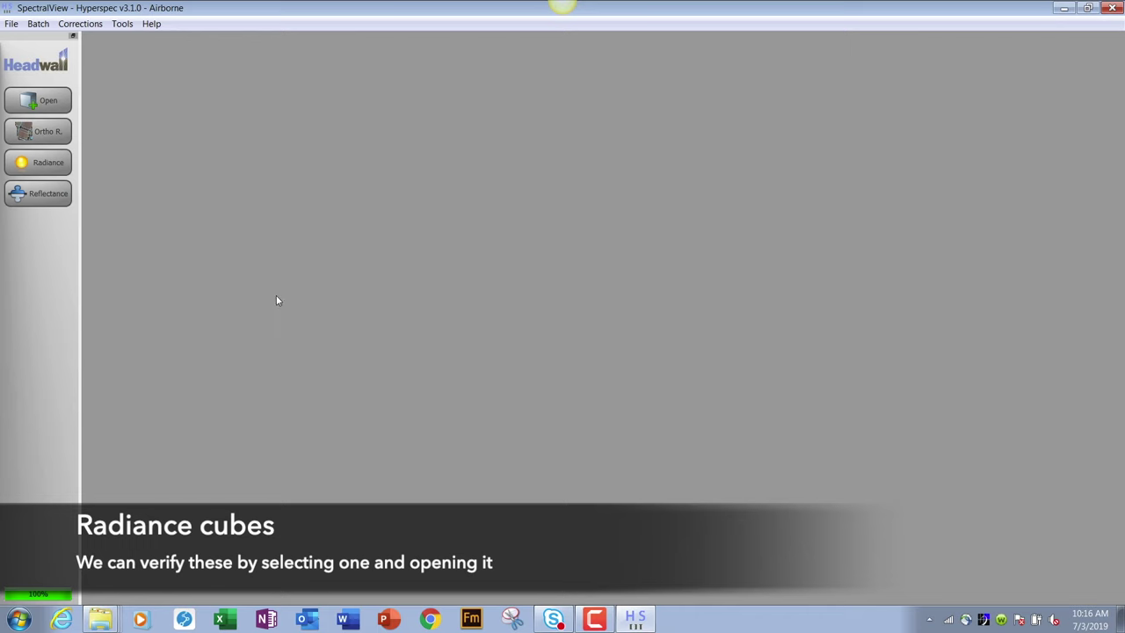
Step: Open the raw_9440_rd radiance cube with all wavelengths selected
click(39, 100)
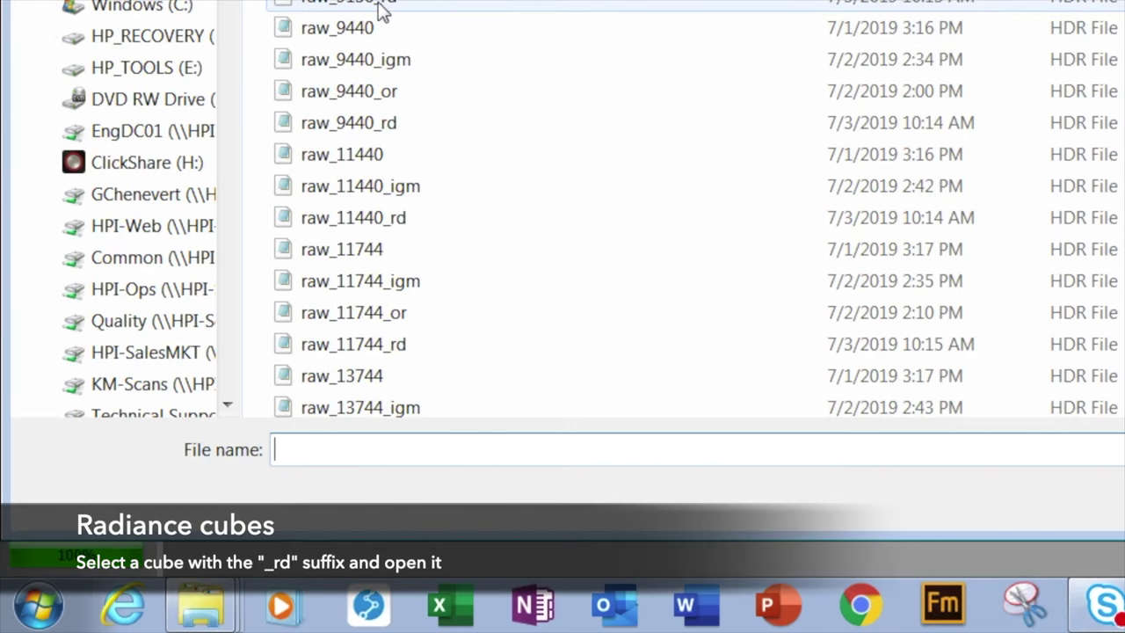
click(382, 125)
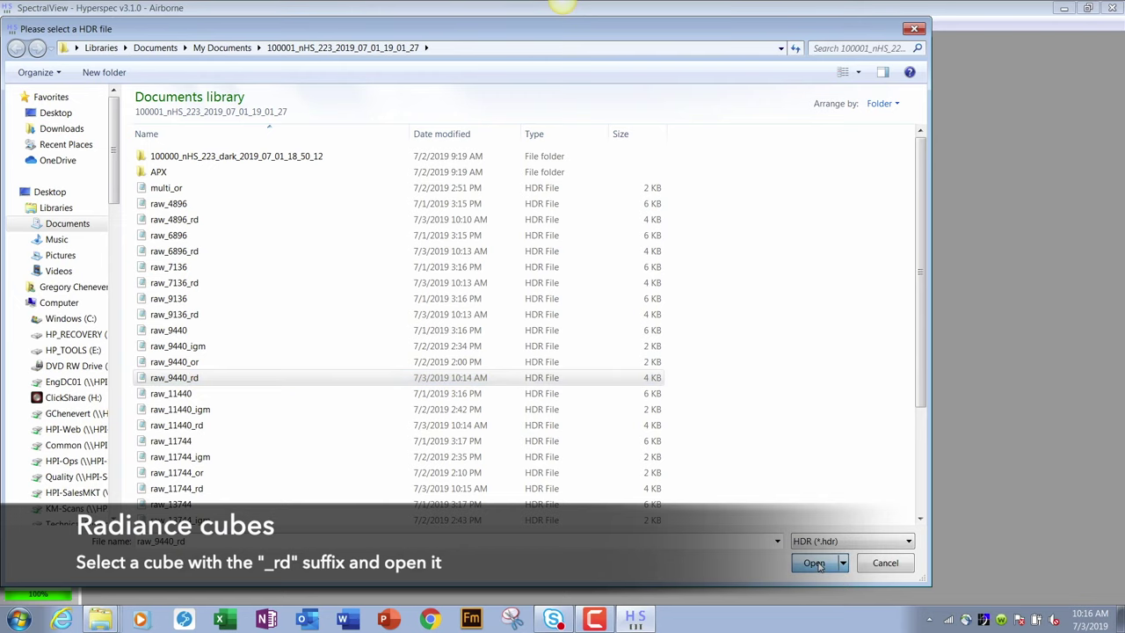
click(818, 563)
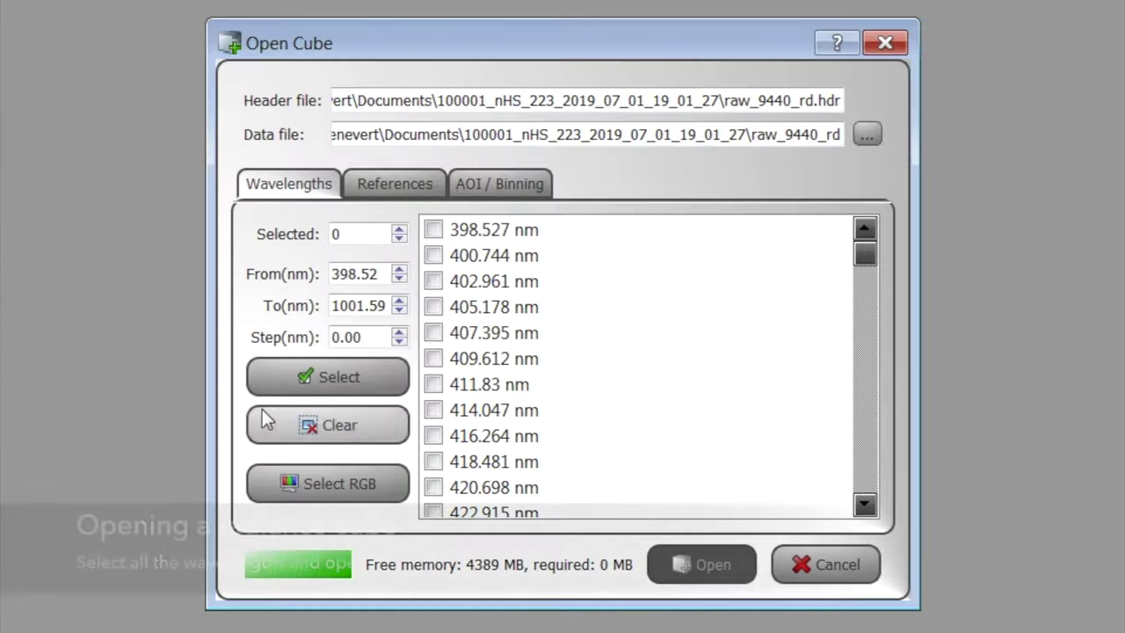
click(350, 387)
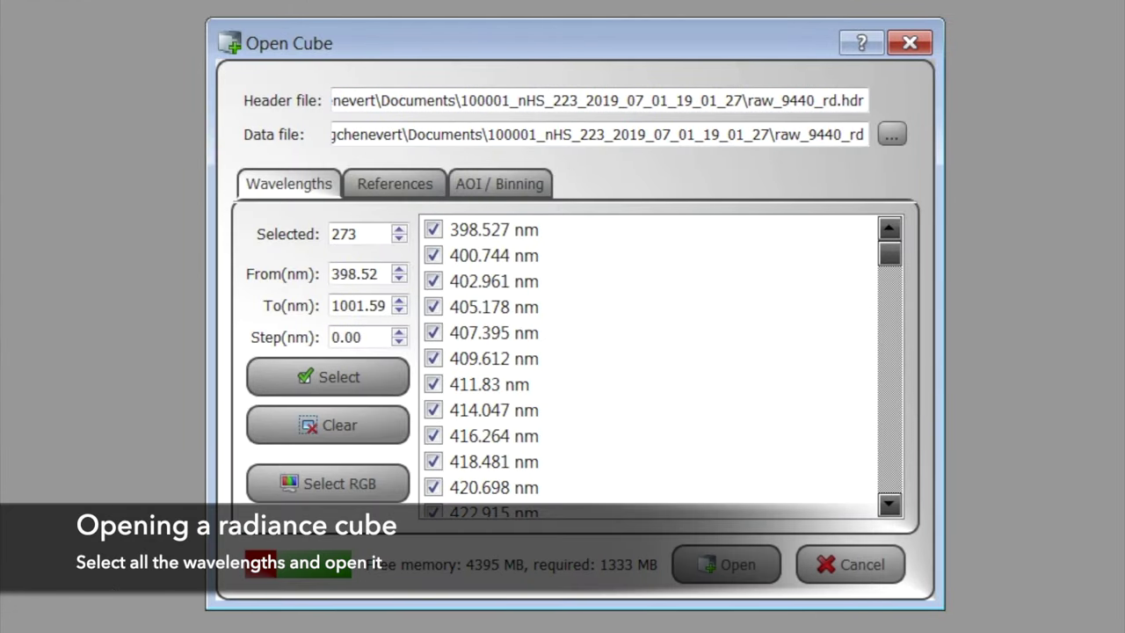
click(739, 564)
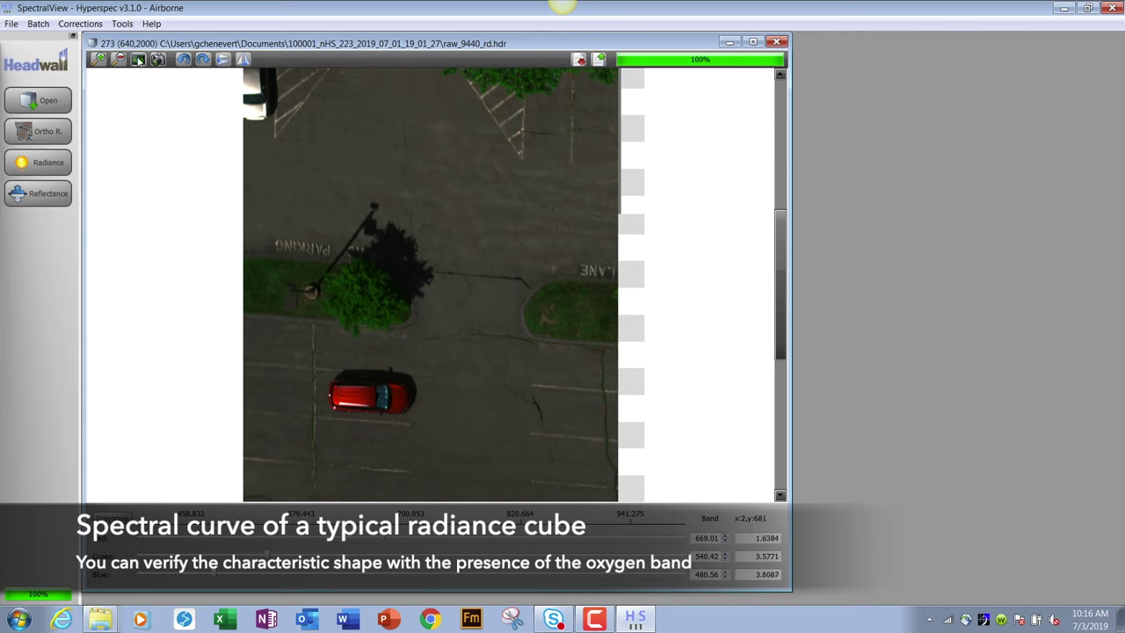
Step: Check the spectral curve of a grass pixel in the raw_9440_rd cube for the oxygen band, and close the plot
click(138, 59)
drag(539, 170, 245, 149)
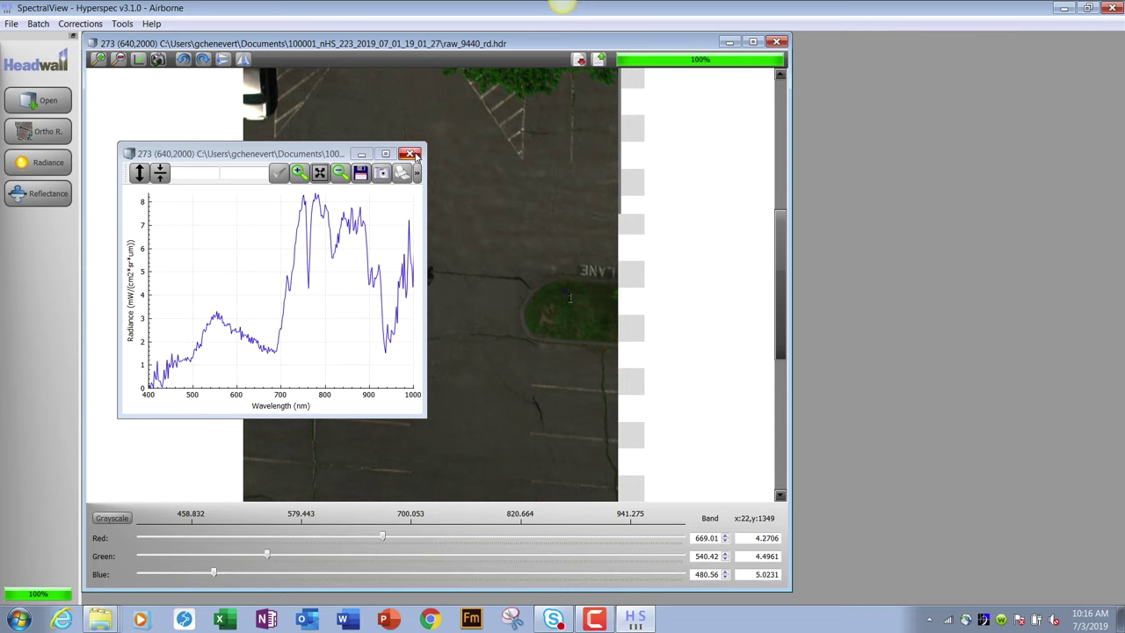
click(740, 58)
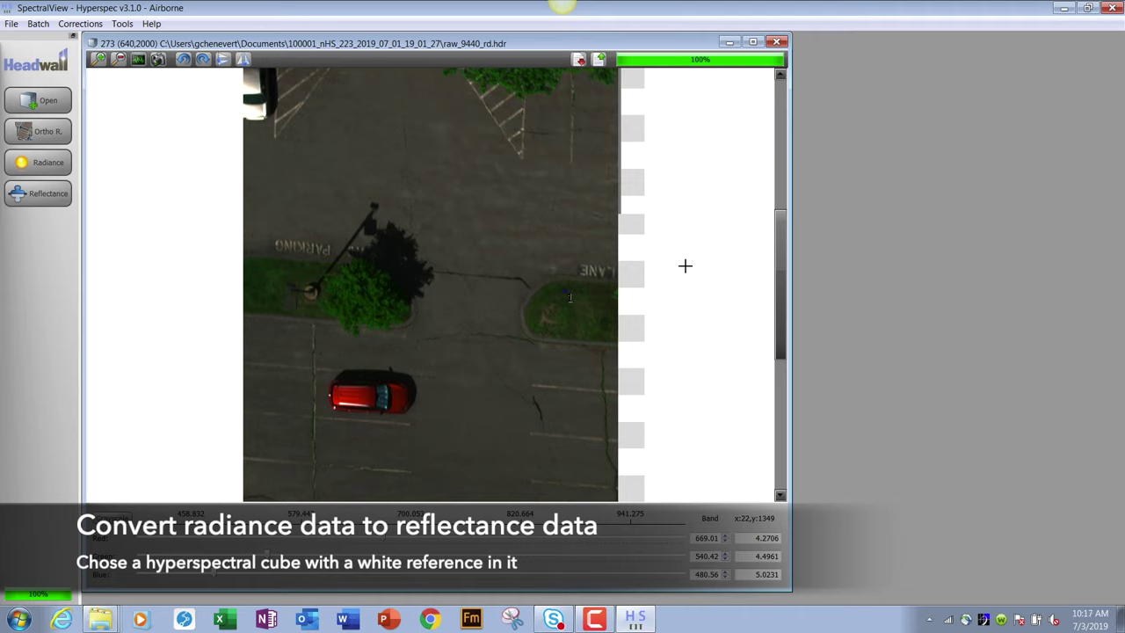
Step: Locate the reflectance calibration tarp in the raw_9440_rd cube and examine its white panel up close
scroll(685, 265, down, 8)
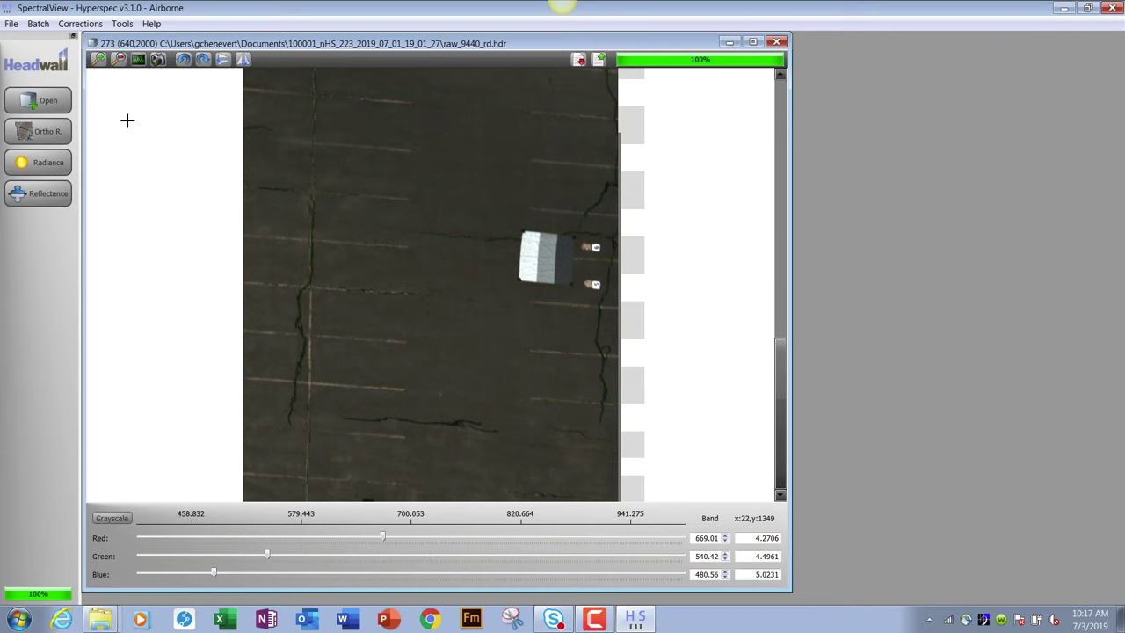
click(100, 59)
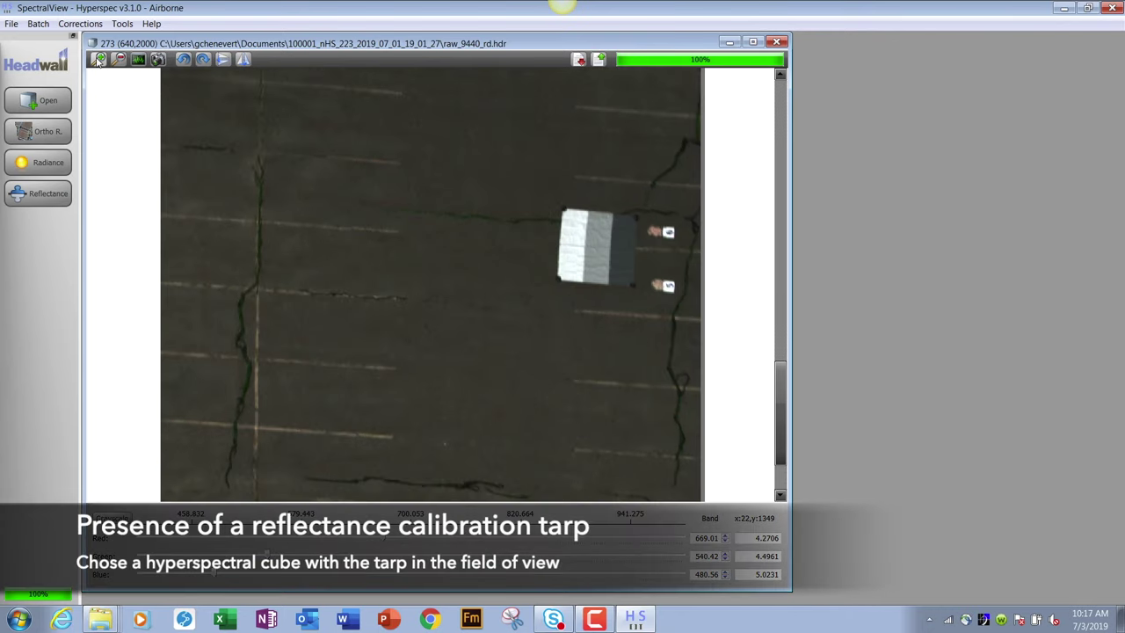
click(99, 58)
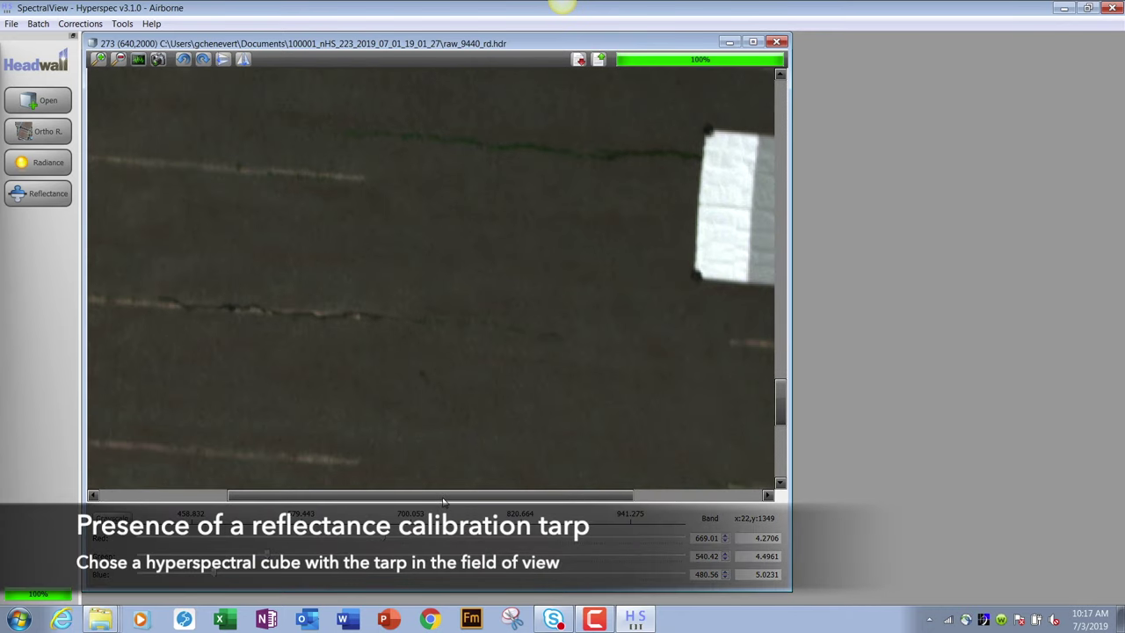
drag(448, 500, 544, 500)
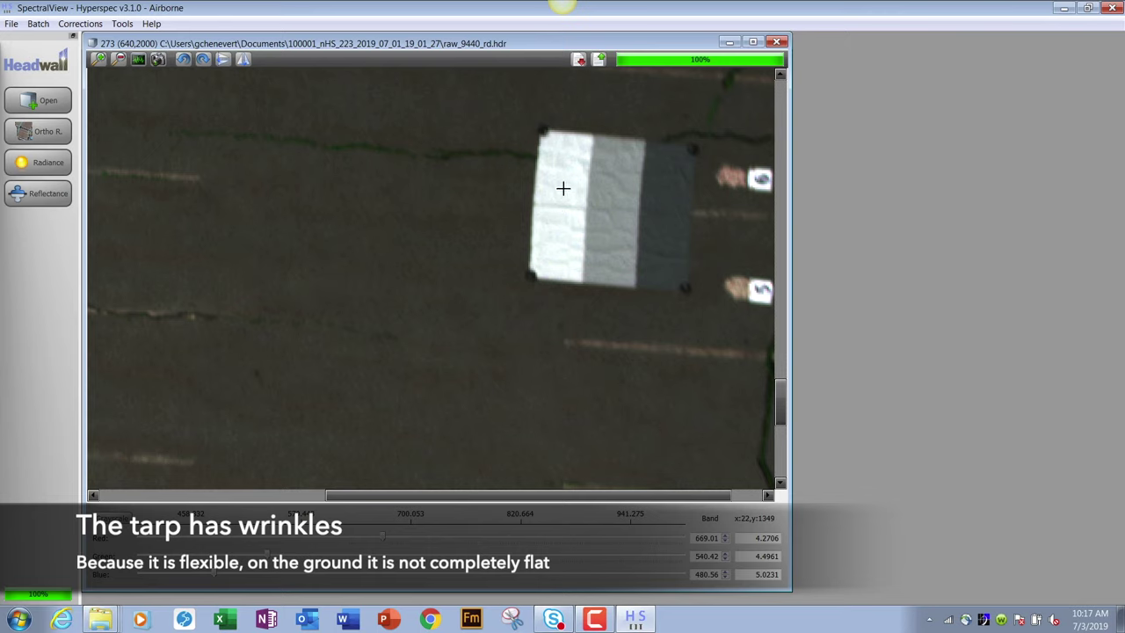
click(98, 59)
click(98, 59)
click(98, 59)
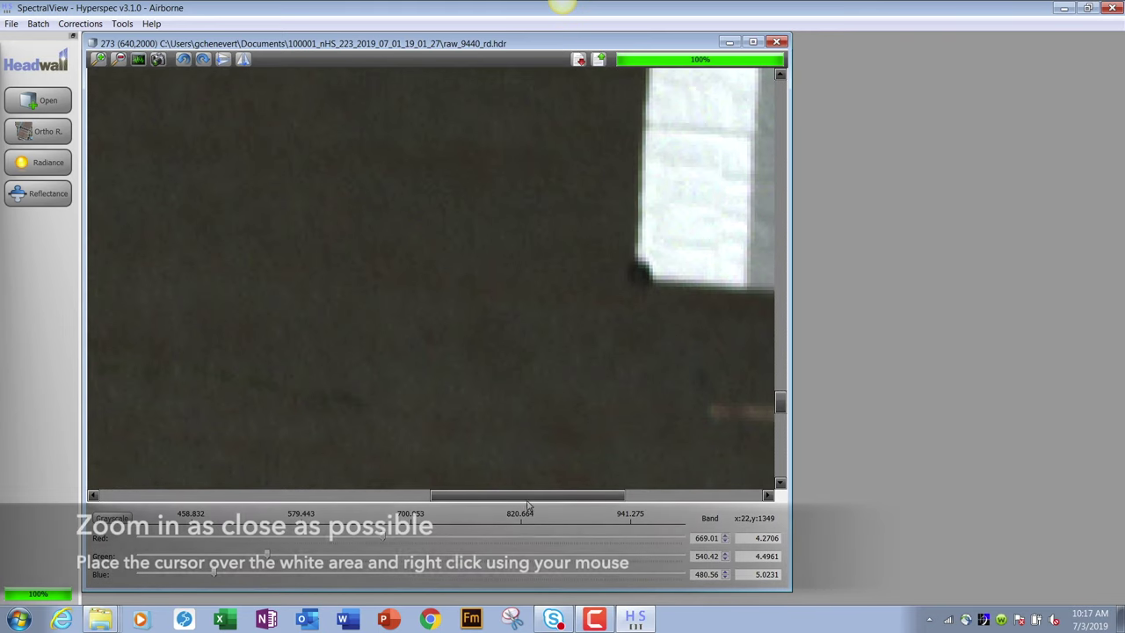
drag(538, 501, 608, 503)
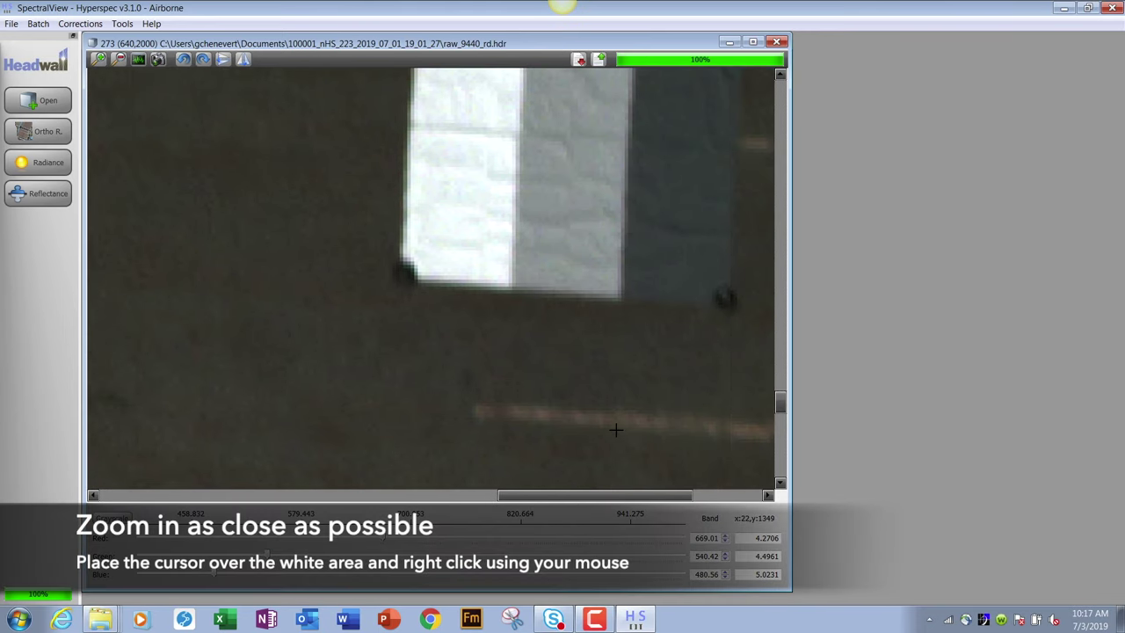
scroll(615, 430, up, 2)
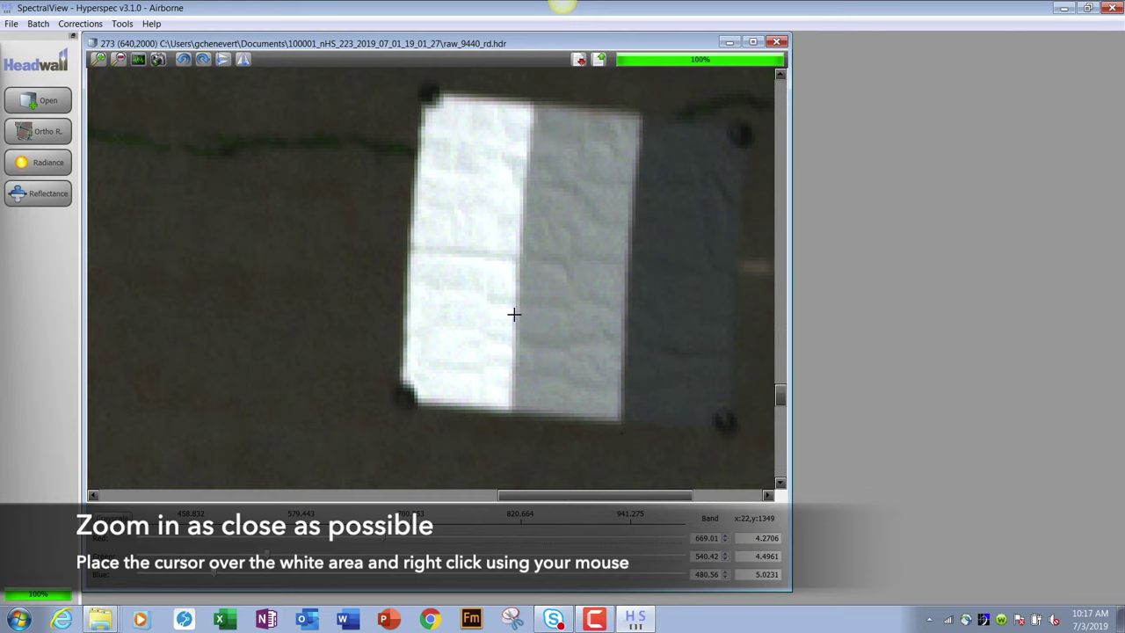
Step: Save a quick scene white reference from the tarp's white panel as sceneWhiteReference.hdr, using the 7316-024 Headwall DHR Data-56% reflectance profile
right_click(493, 224)
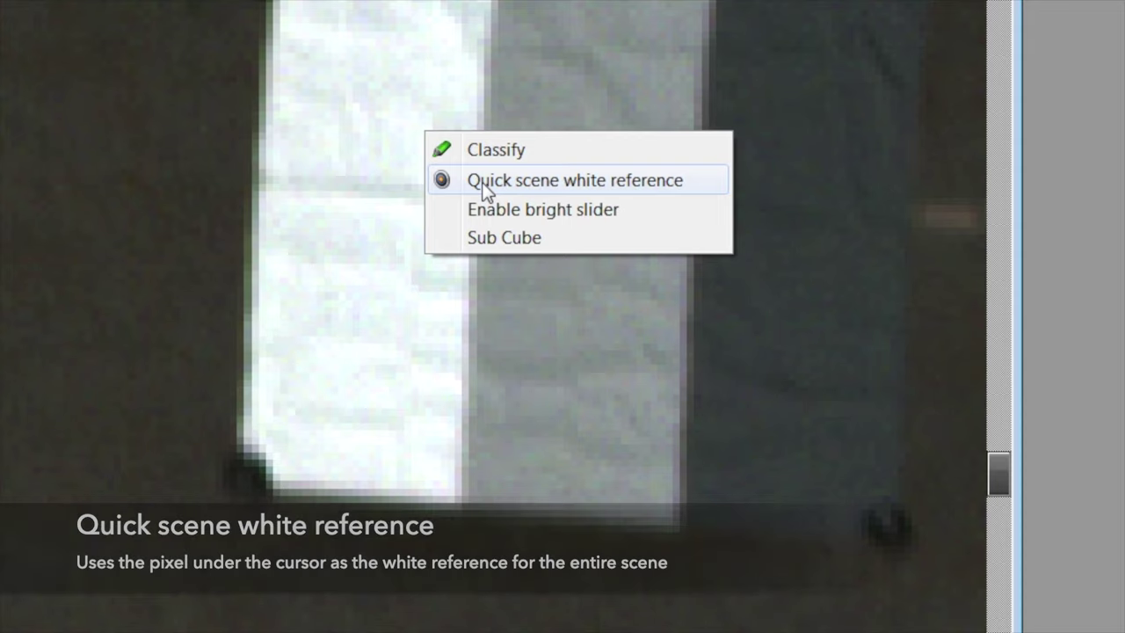
click(483, 184)
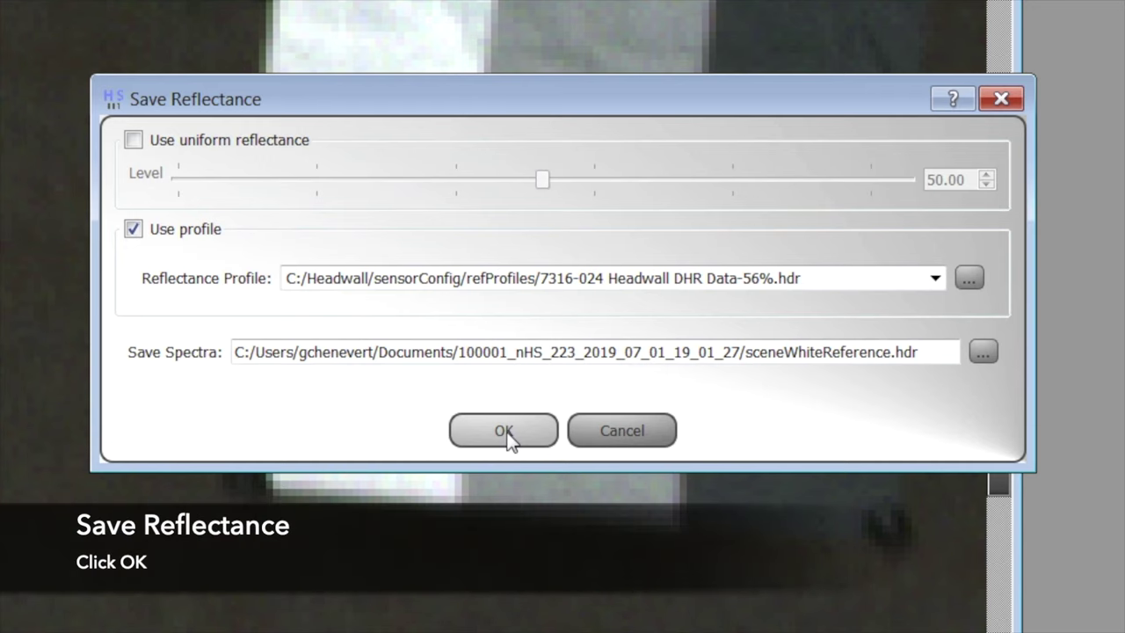
click(503, 430)
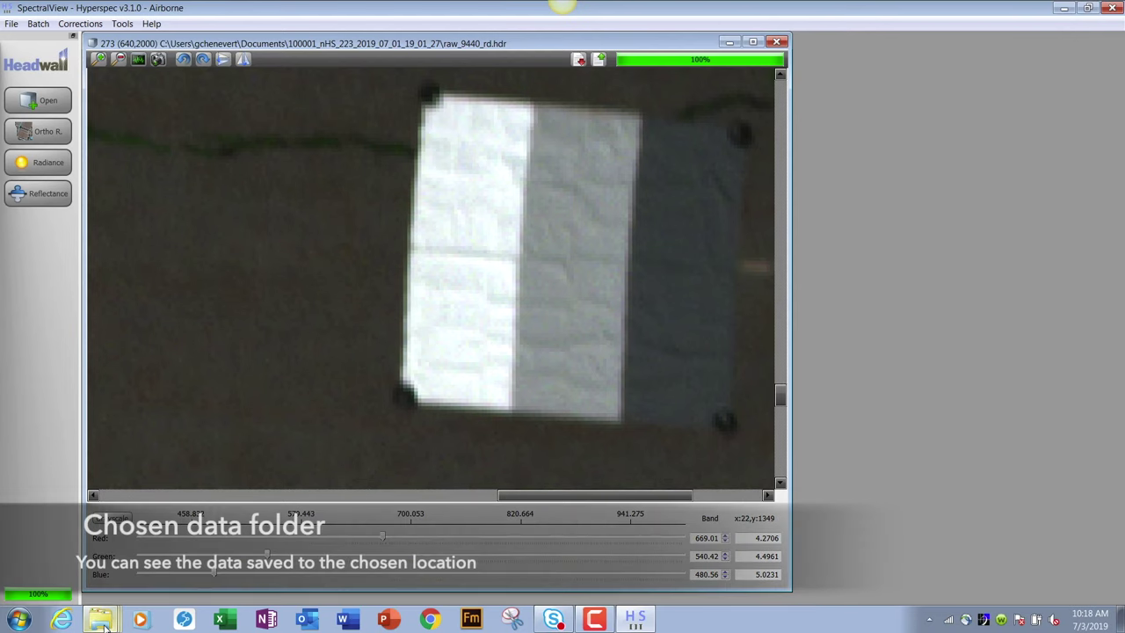
Step: Check the 100001_nHS_223_2019_07_01_19_01_27 data folder for the saved sceneWhiteReference files, and minimize the folder window
click(103, 626)
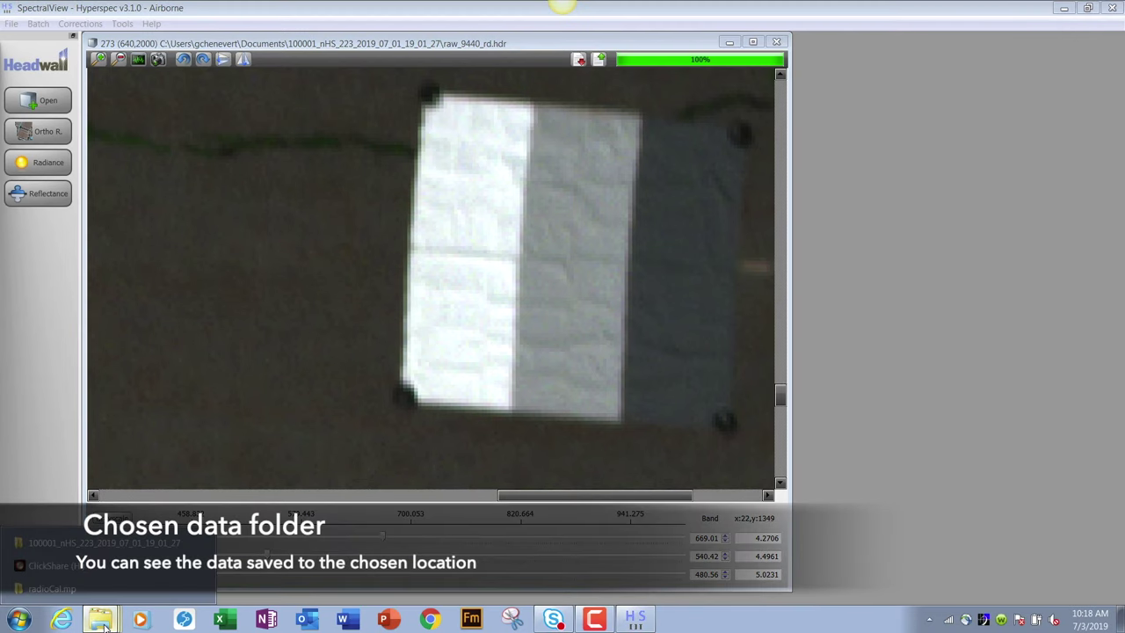
click(138, 545)
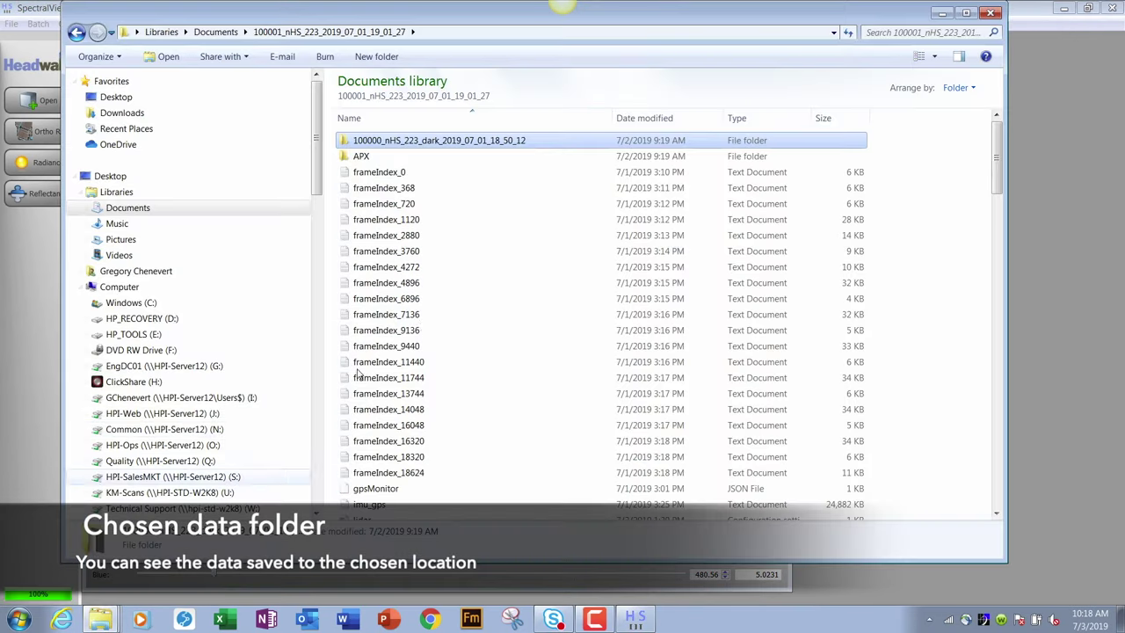
scroll(502, 264, down, 9)
scroll(510, 268, down, 20)
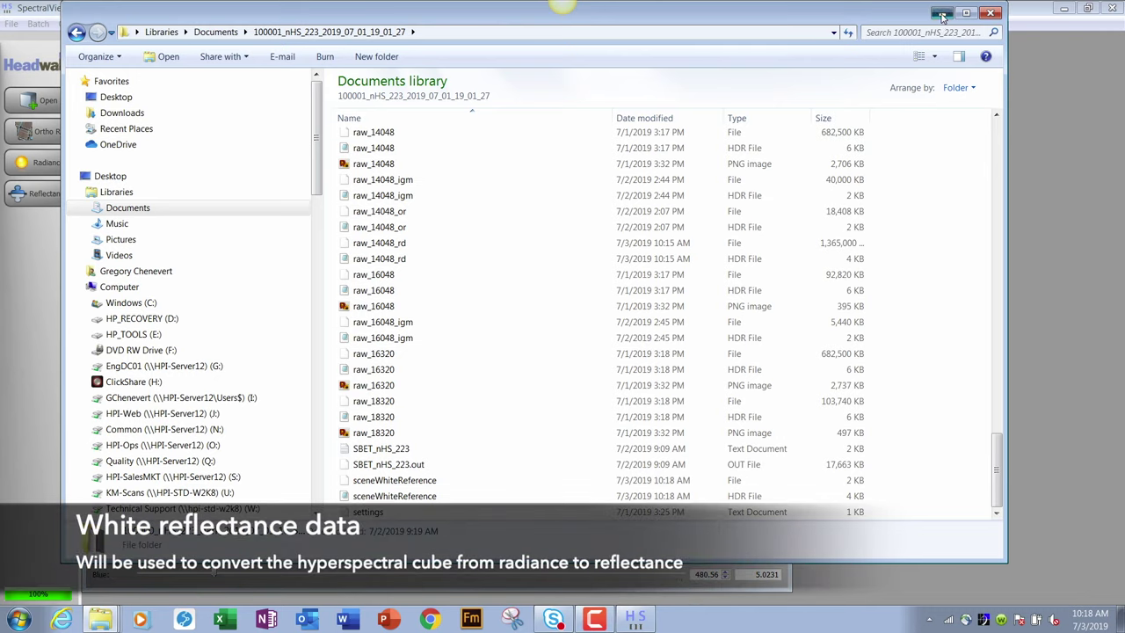
click(940, 13)
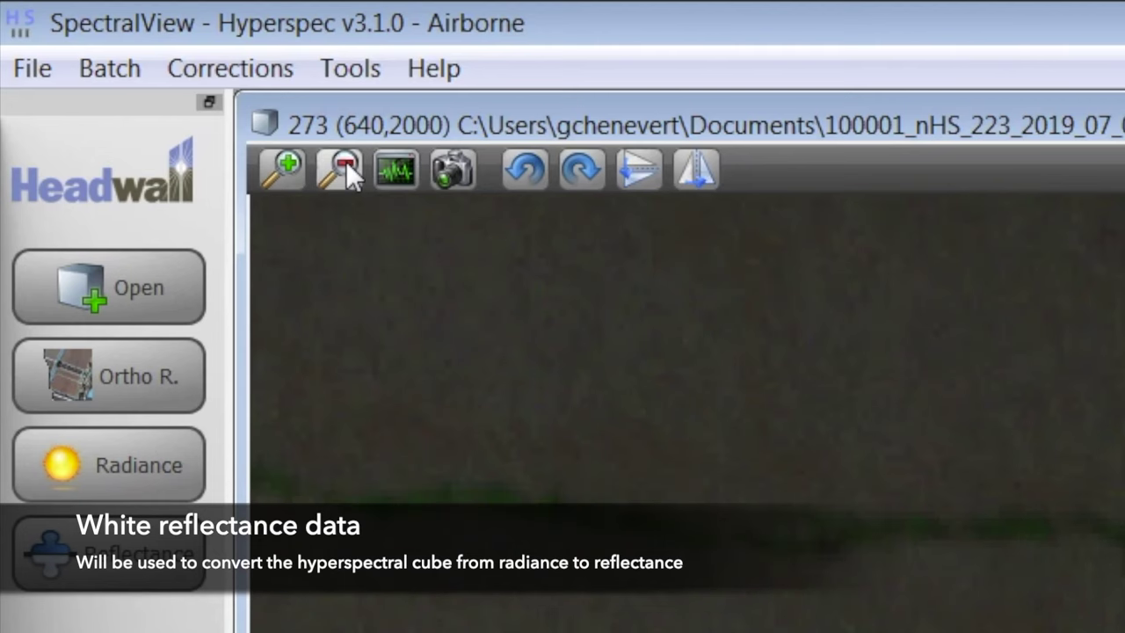
Step: Create the raw_9440_rd_rf reflectance cube from the open radiance cube with sceneWhiteReference.hdr as scene white reference and all 273 wavelengths
click(119, 58)
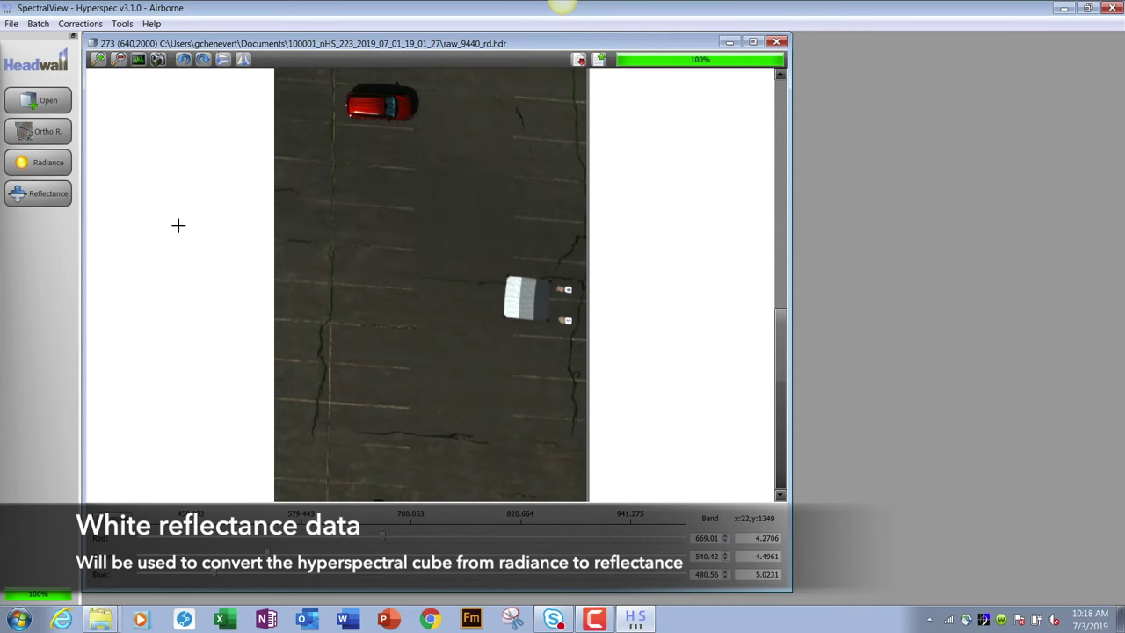
scroll(177, 225, up, 5)
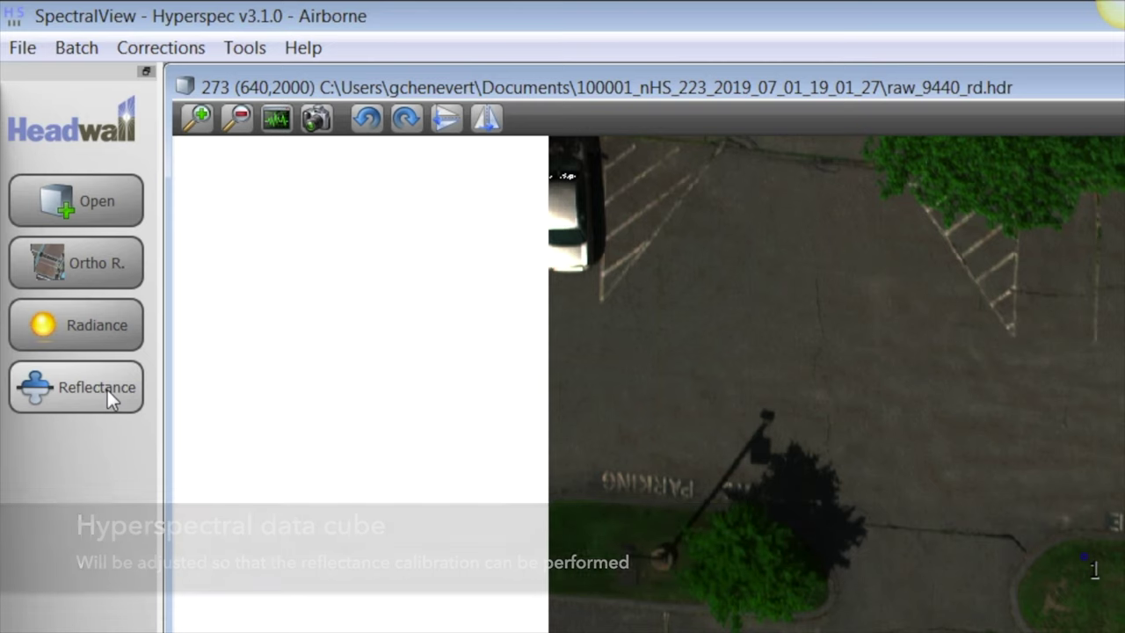
click(107, 390)
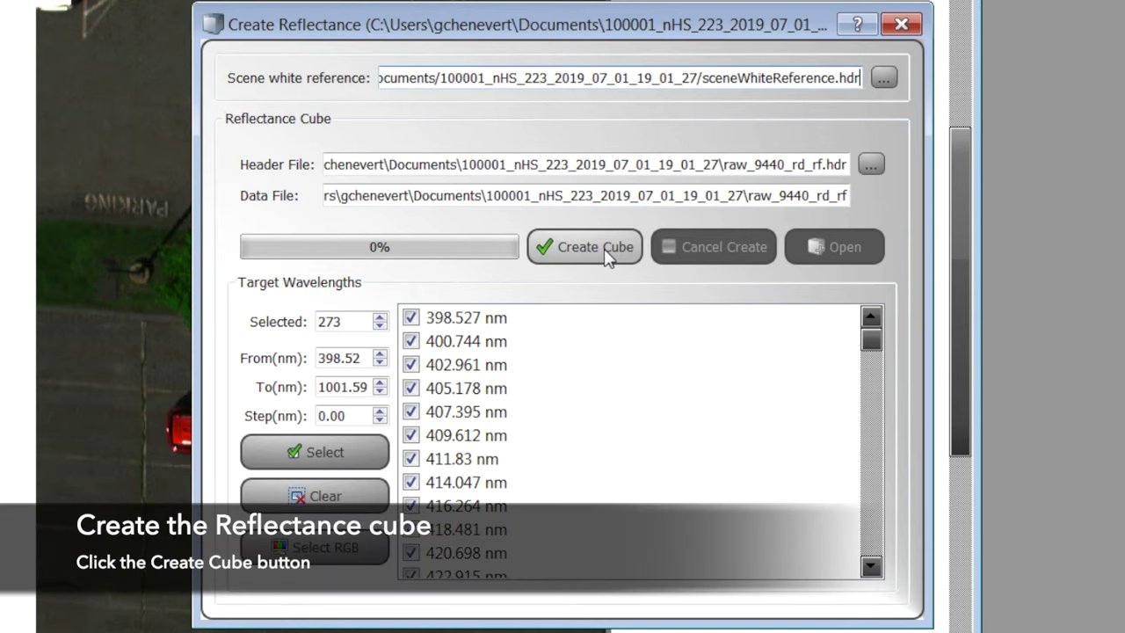
click(609, 254)
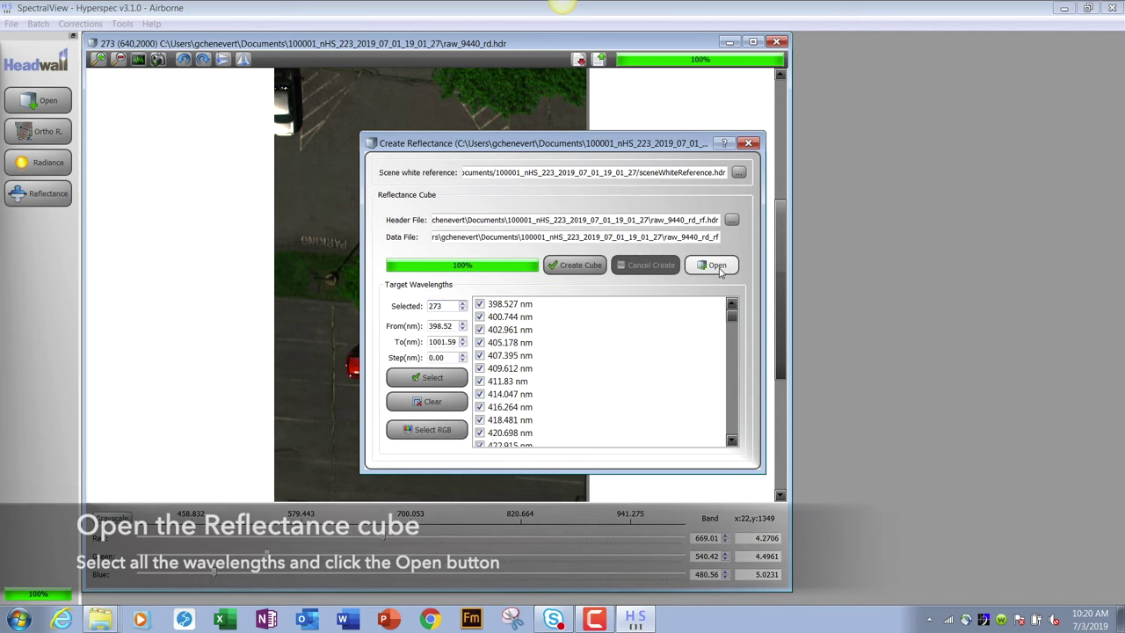
Step: Open the raw_9440_rd_rf reflectance cube with all wavelengths selected, close the Create Reflectance window, and enlarge the new cube's window upward
click(711, 264)
click(443, 335)
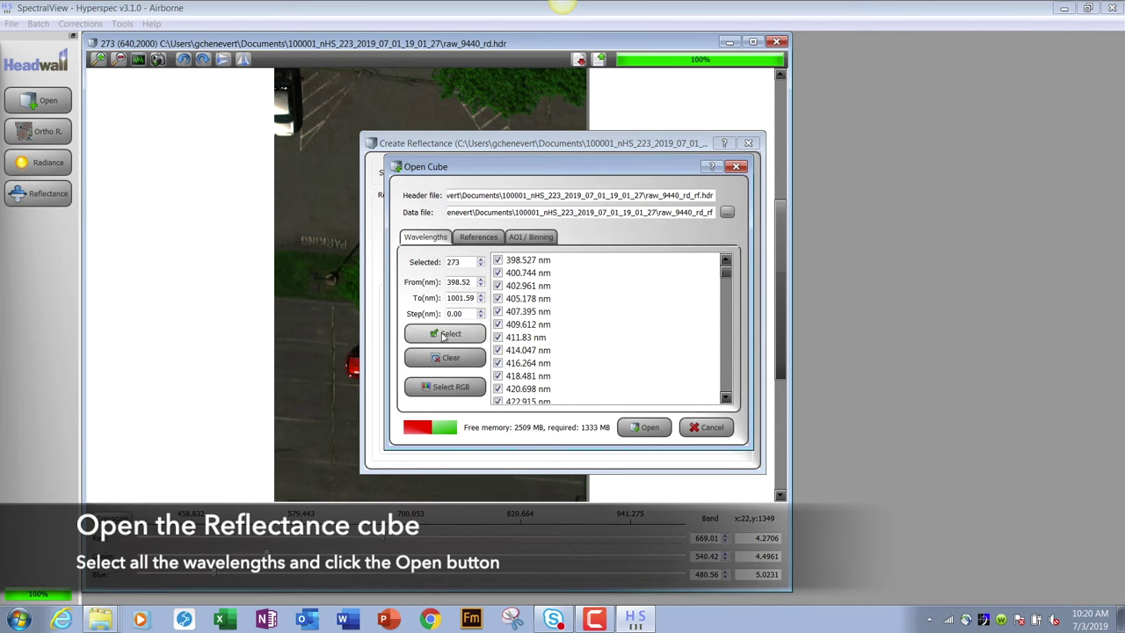
click(644, 427)
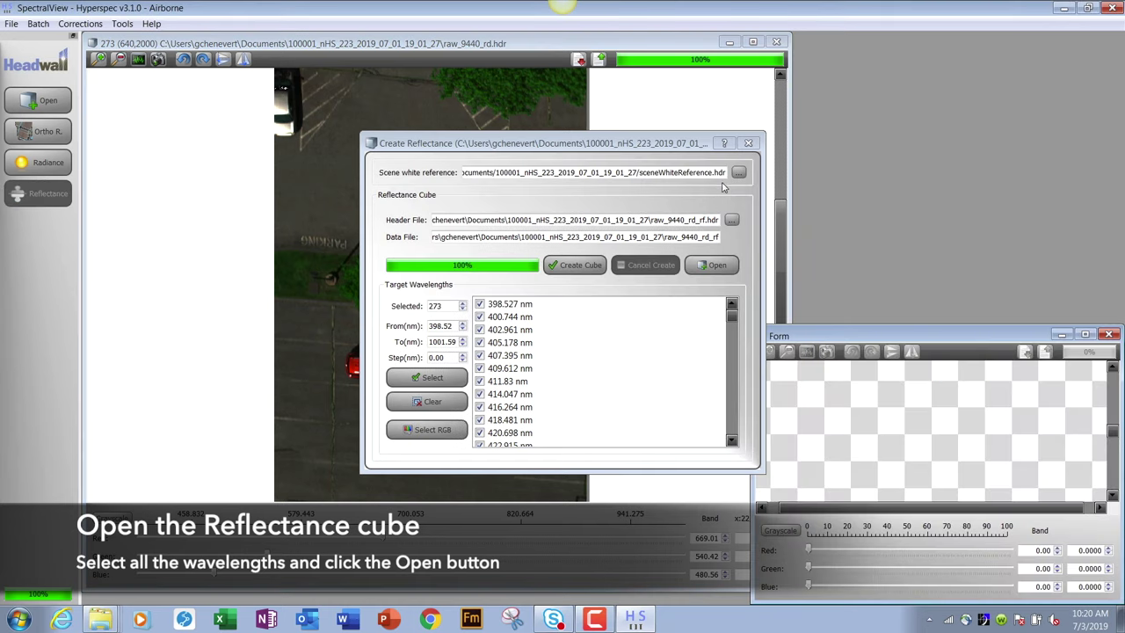
click(747, 142)
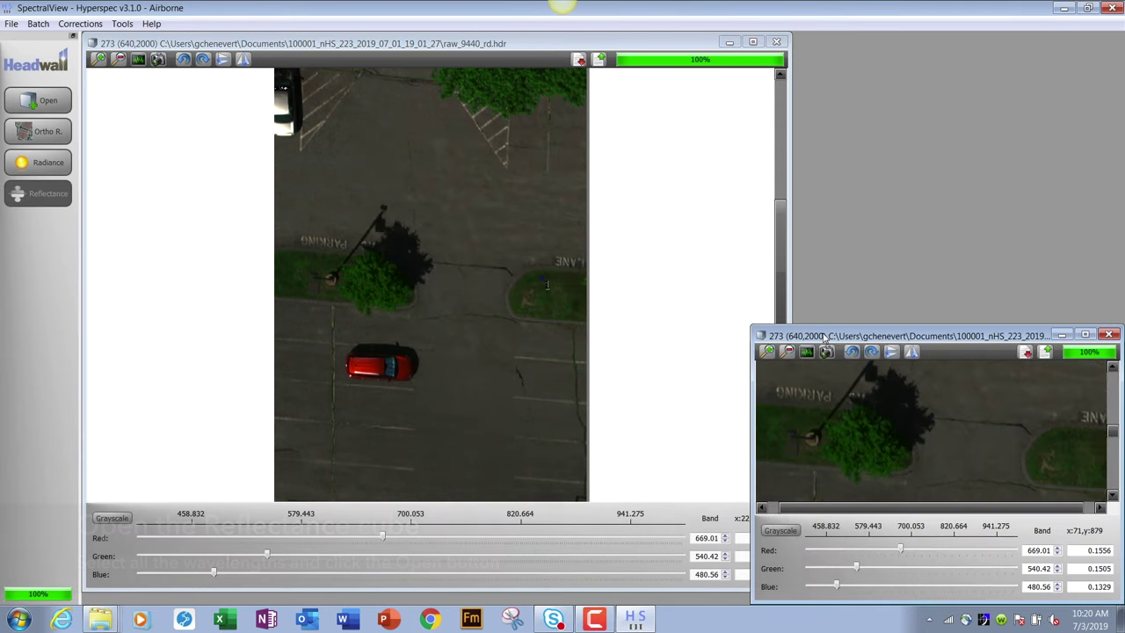
drag(826, 323, 747, 78)
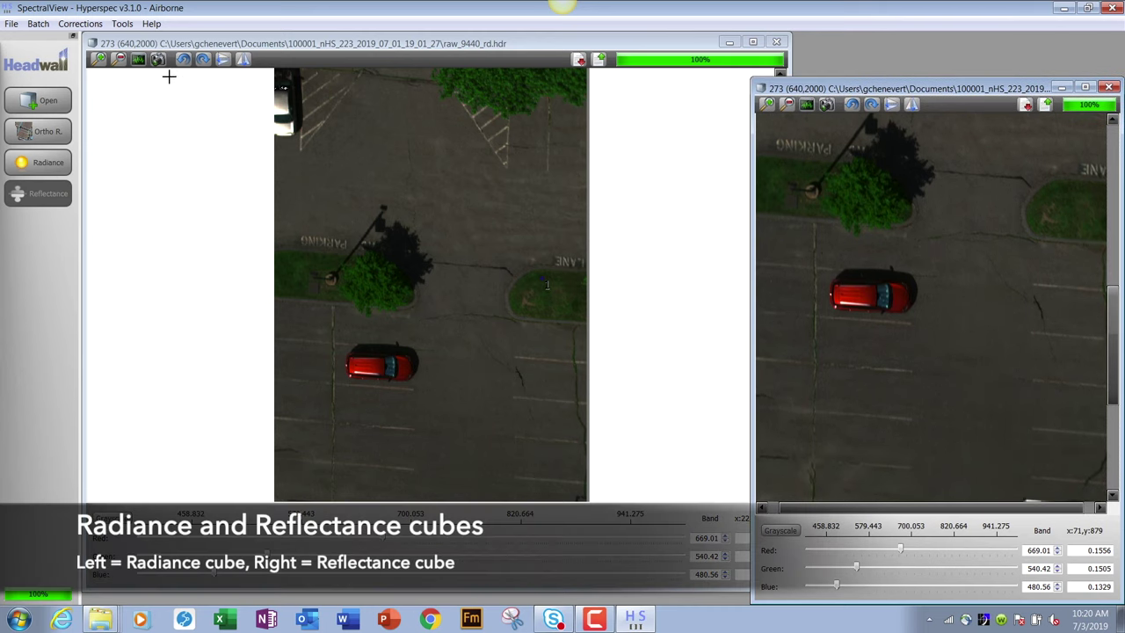
Step: Compare the spectra of the same grass island in the radiance and reflectance cubes, and close both plots and both cubes
click(145, 62)
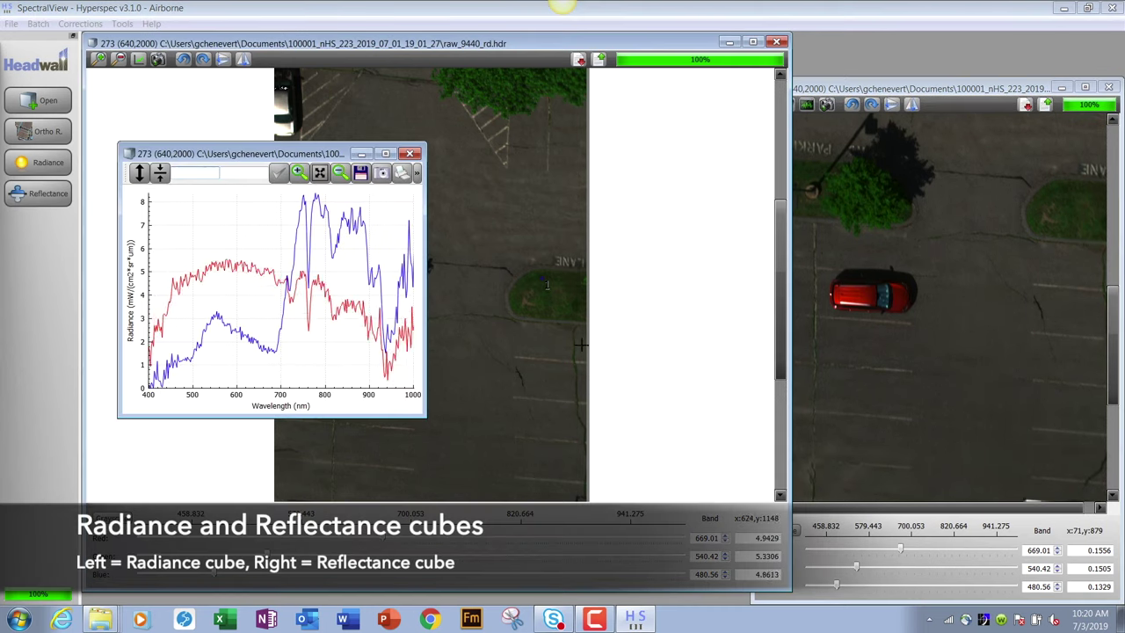
click(896, 89)
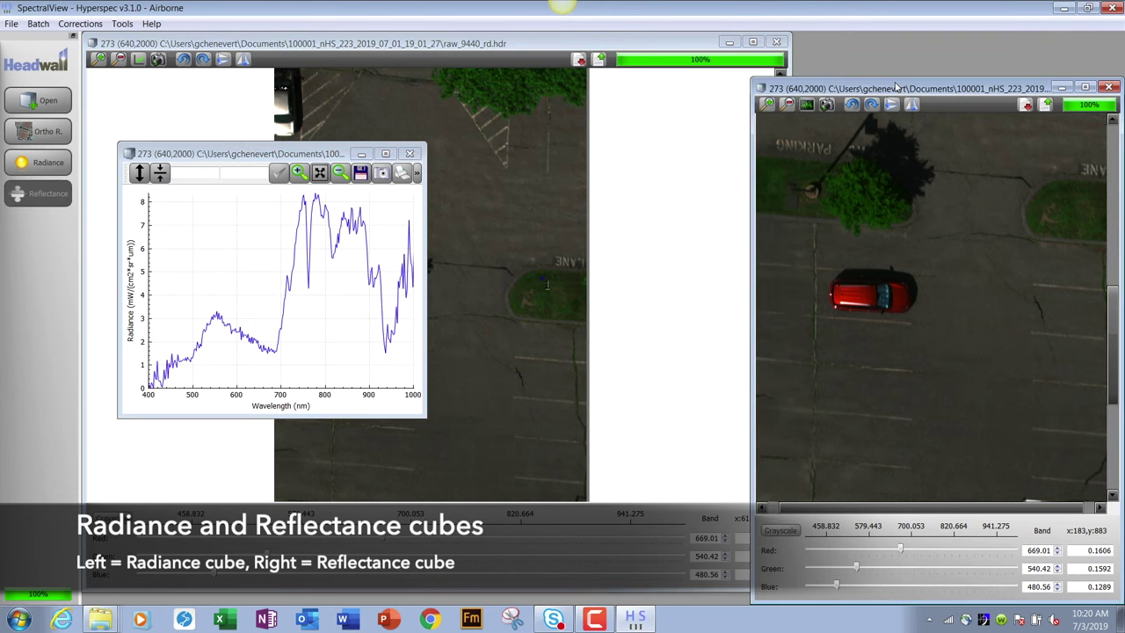
click(807, 105)
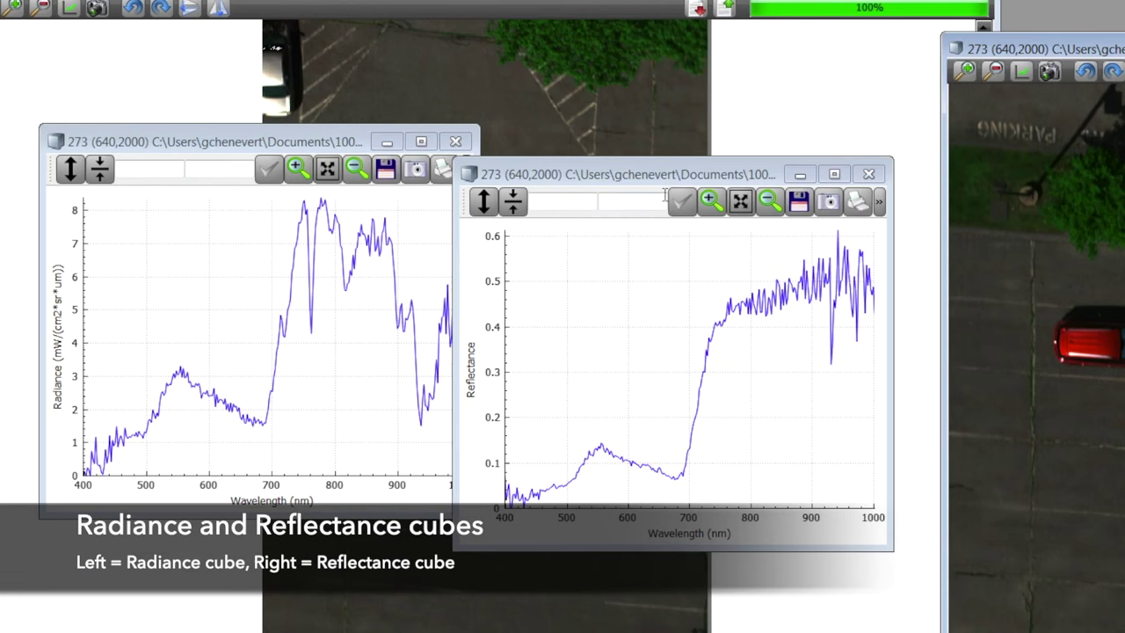
drag(683, 173, 833, 127)
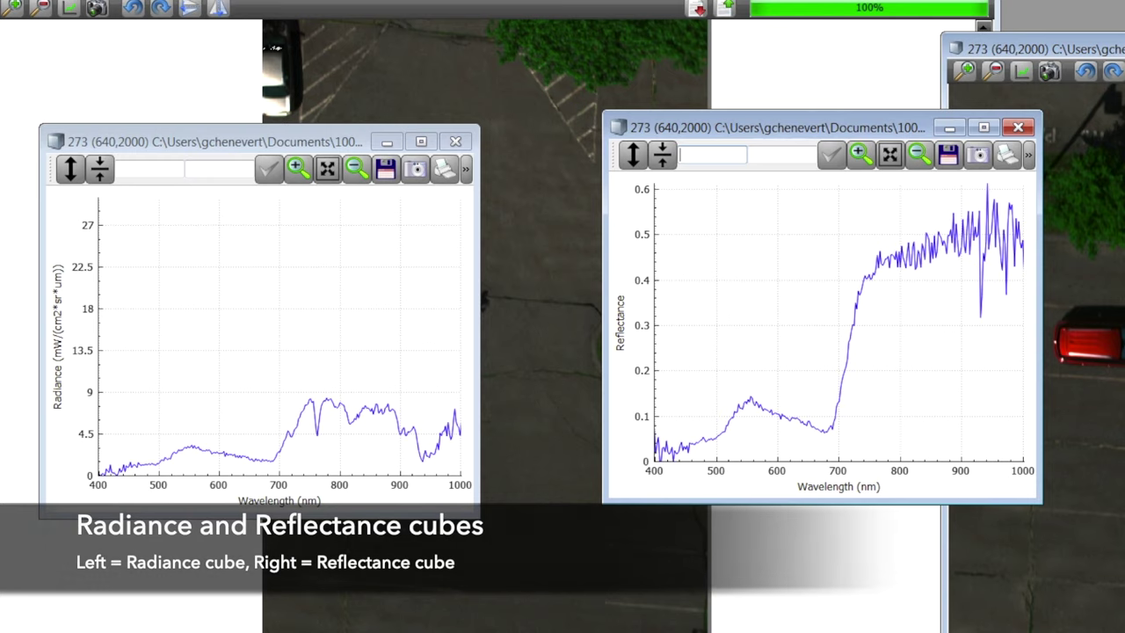
click(1020, 130)
click(455, 141)
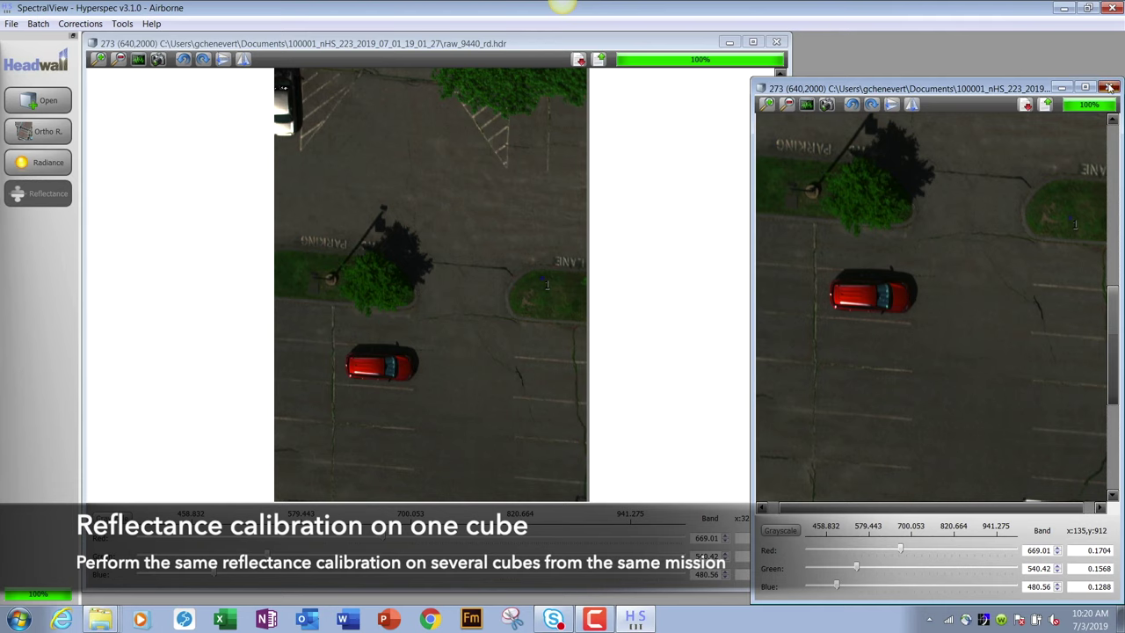
click(1110, 87)
click(777, 42)
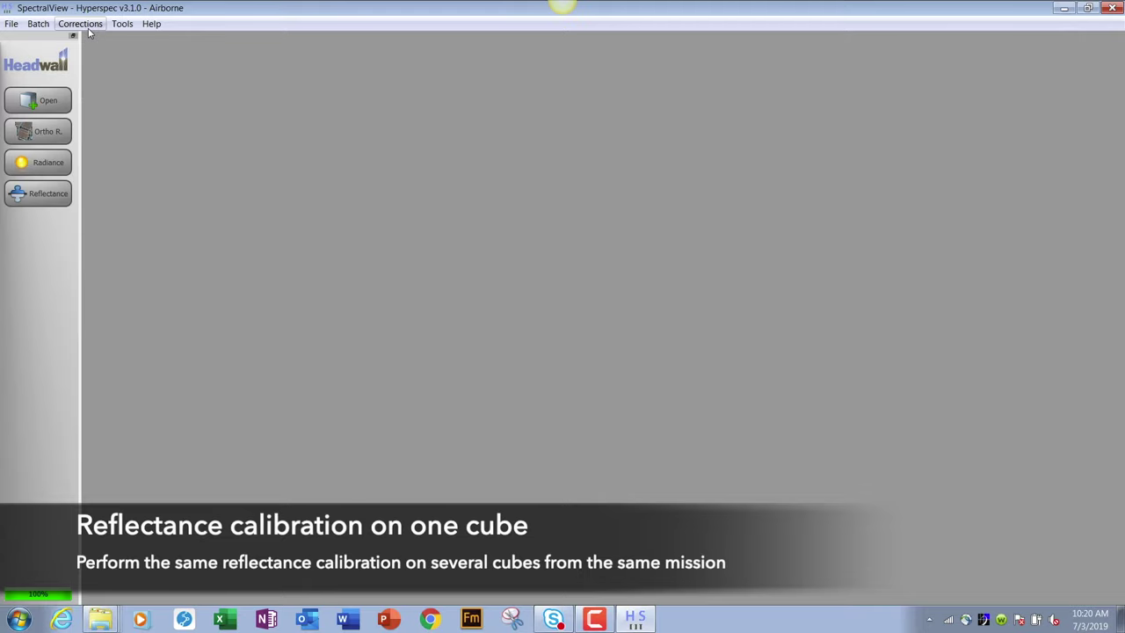
Step: Load the radiance cubes raw_4896_rd, raw_6896_rd, raw_7136_rd, raw_9136_rd, raw_11440_rd and raw_11744_rd into a Reflectance Batch
click(36, 24)
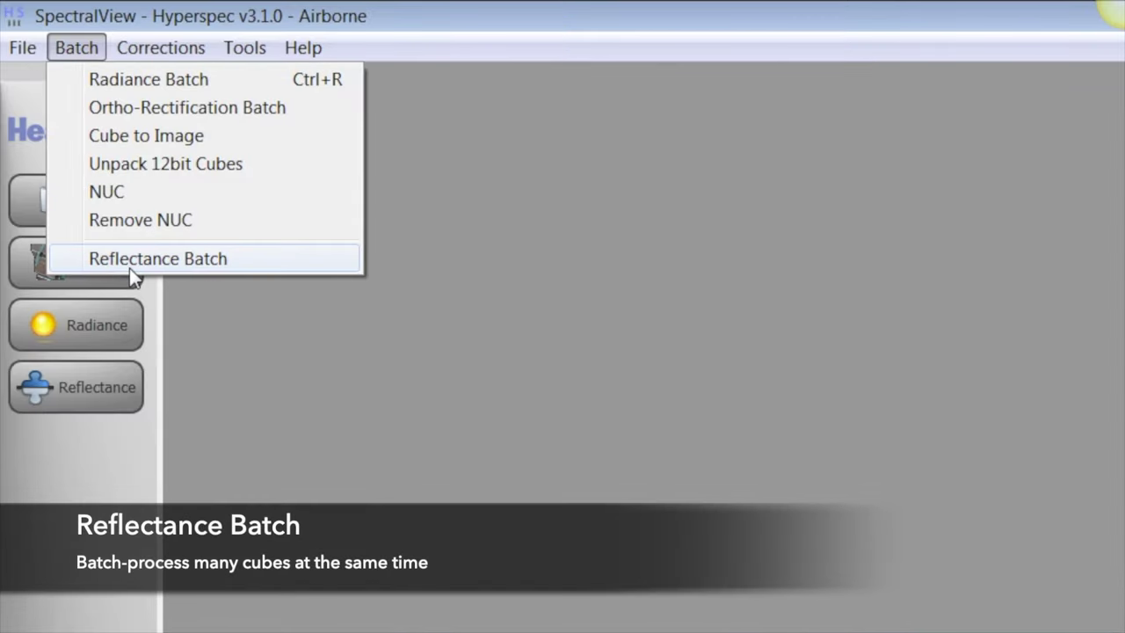
click(137, 263)
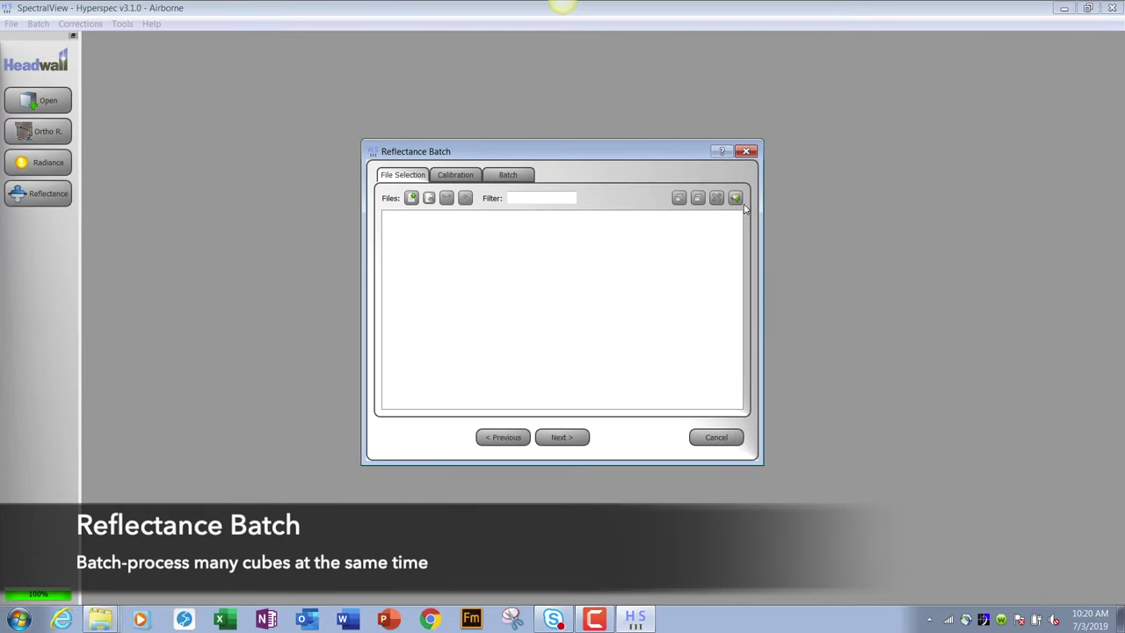
click(735, 199)
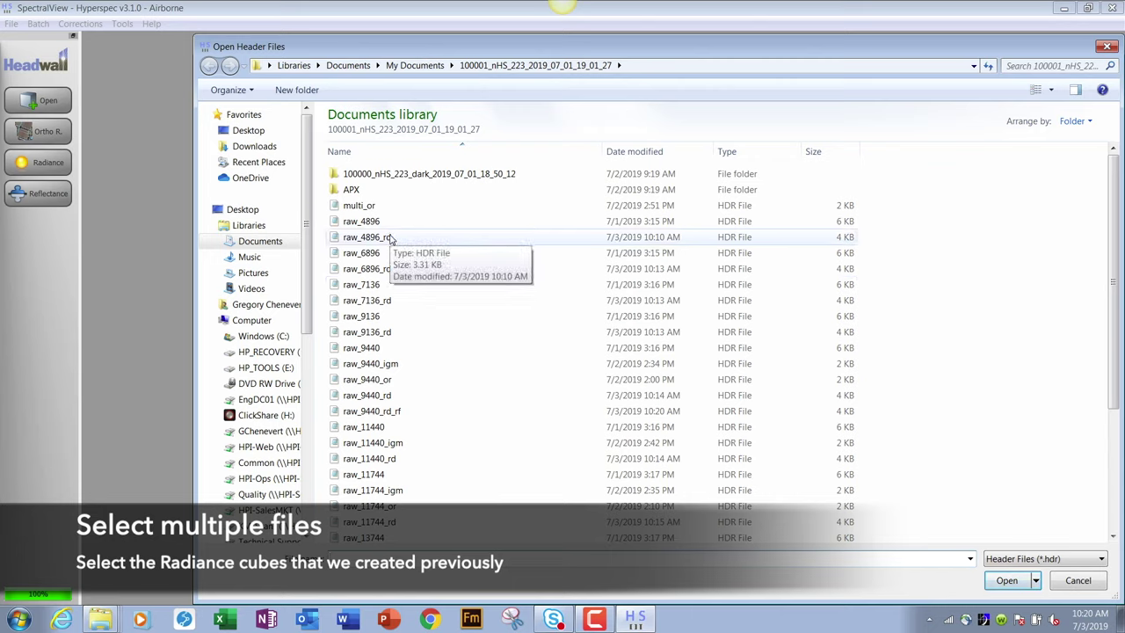
click(391, 237)
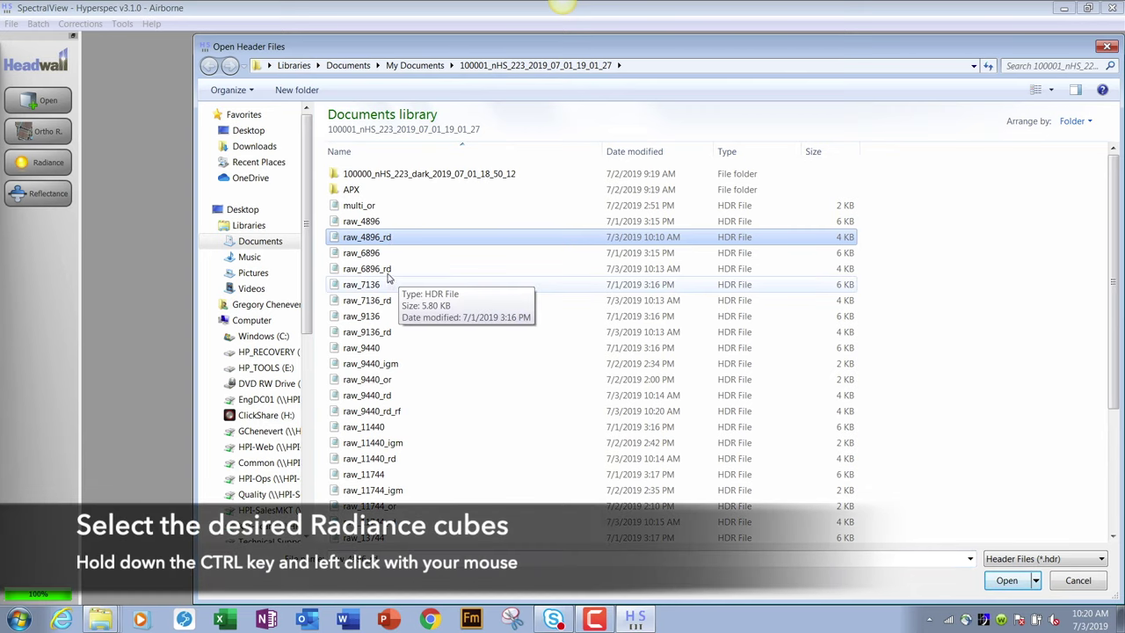
ctrl+click(393, 269)
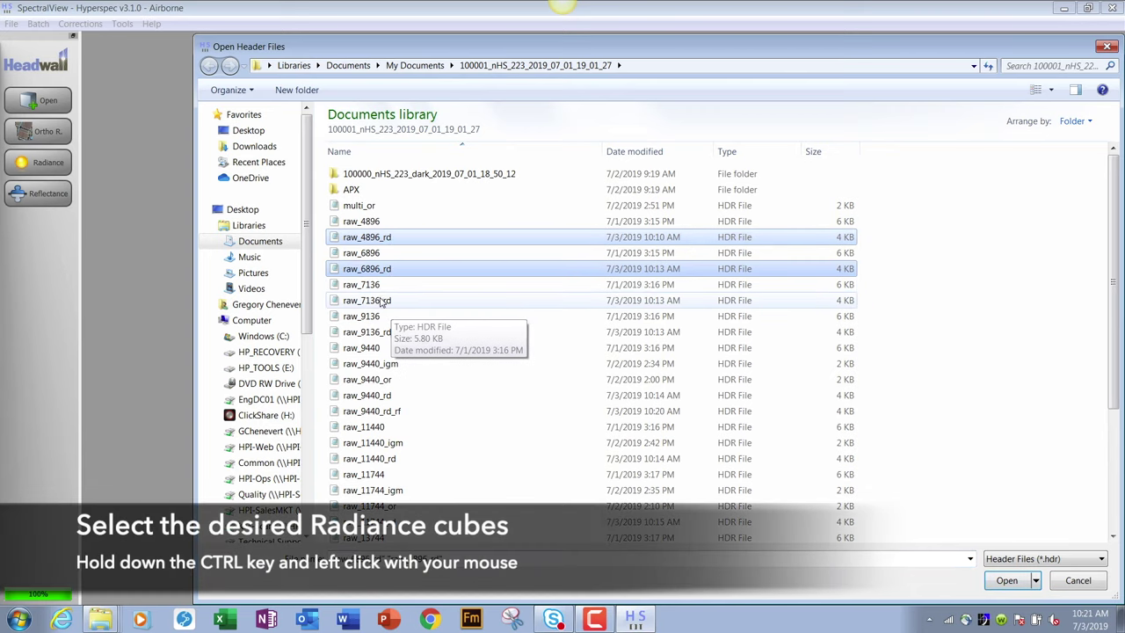
ctrl+click(380, 304)
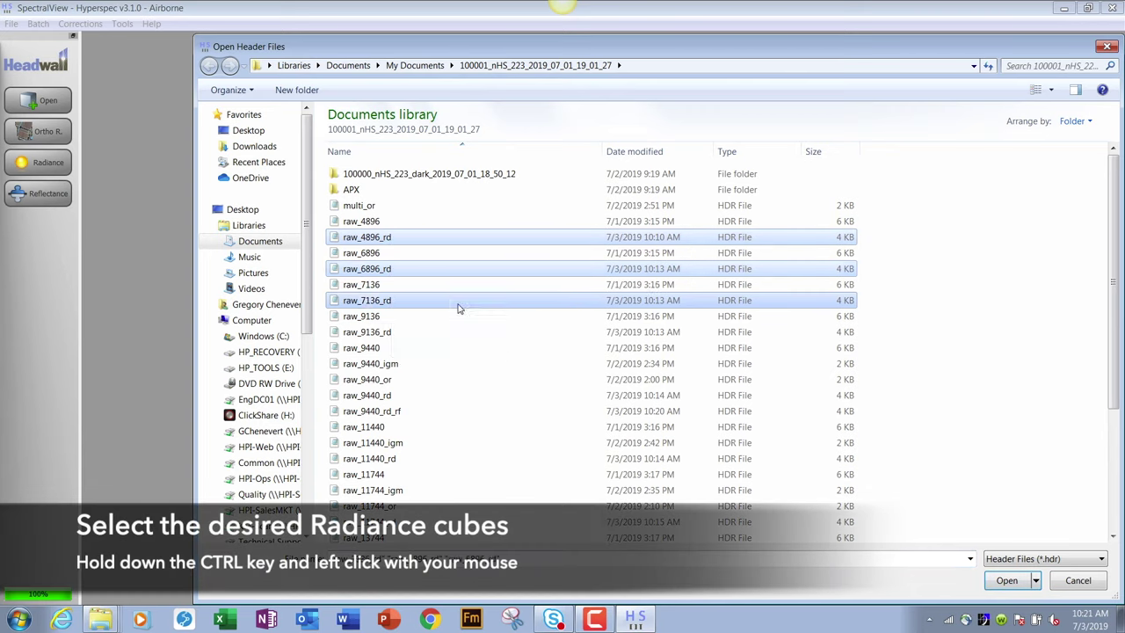
ctrl+click(387, 332)
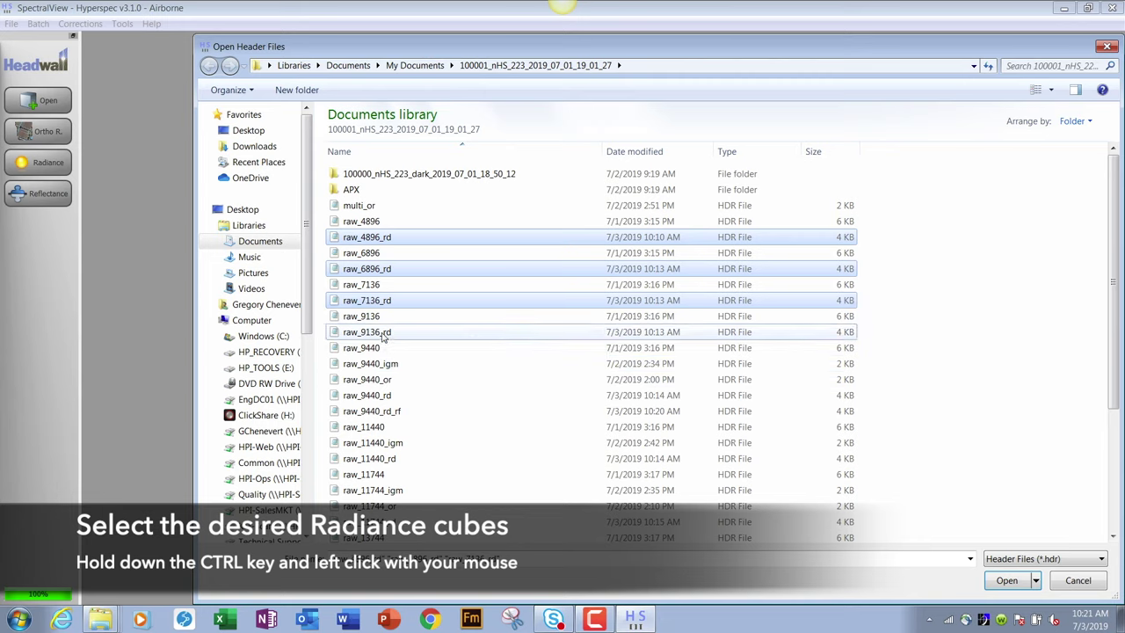
ctrl+click(374, 458)
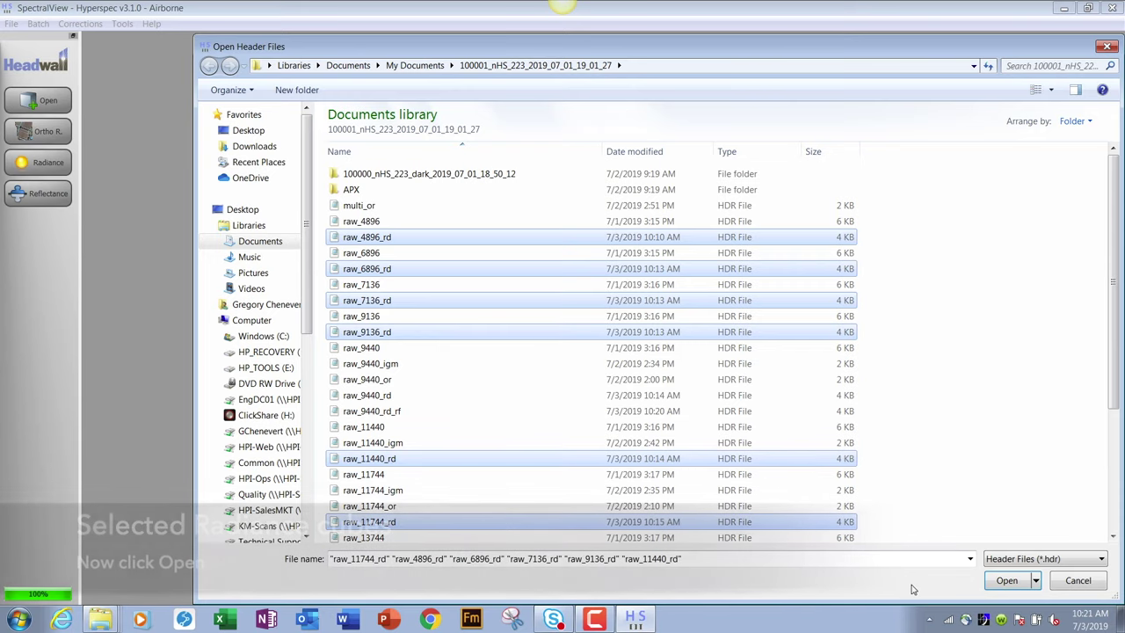
click(1007, 581)
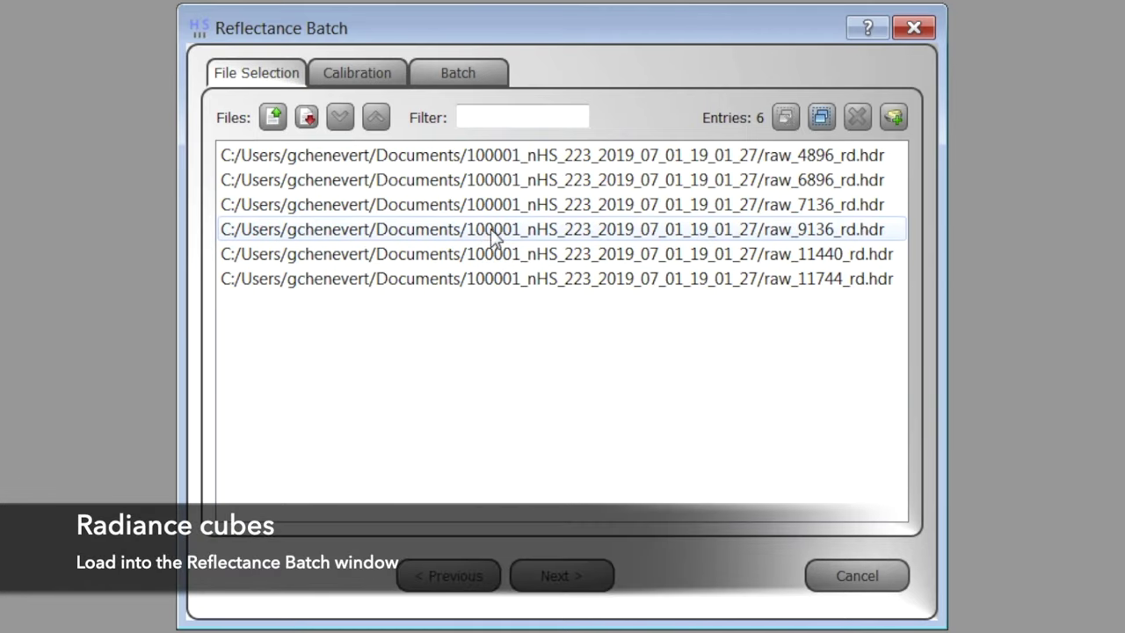
Step: Run the reflectance batch with sceneWhiteReference.hdr, all 273 wavelengths and the _rf suffix, and close the Reflectance Batch window once processing ends
click(545, 579)
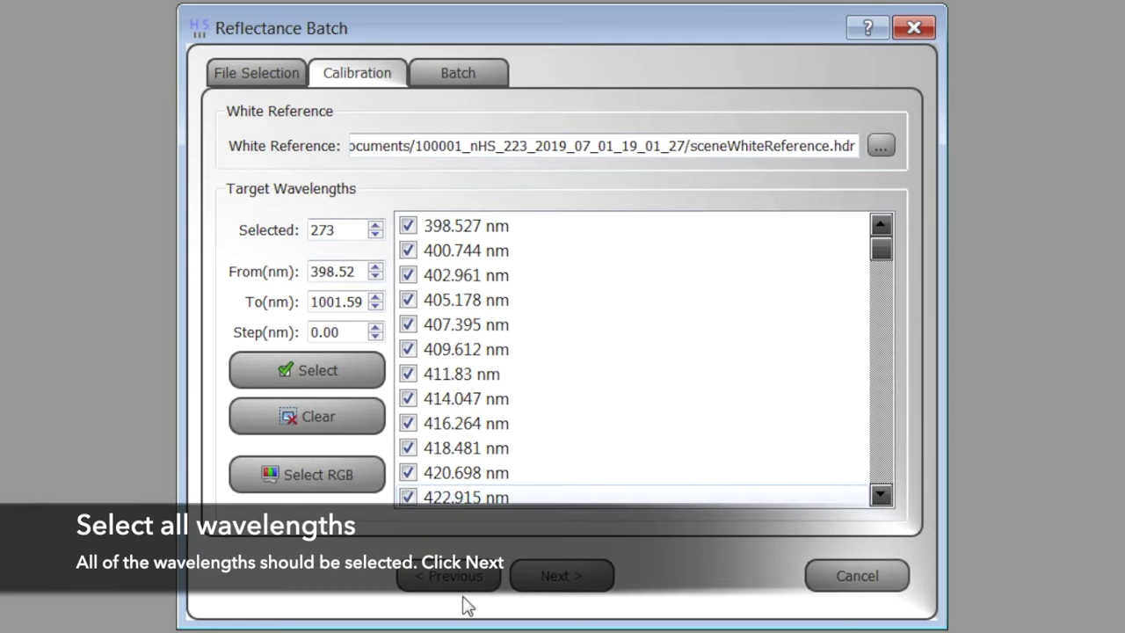
click(560, 584)
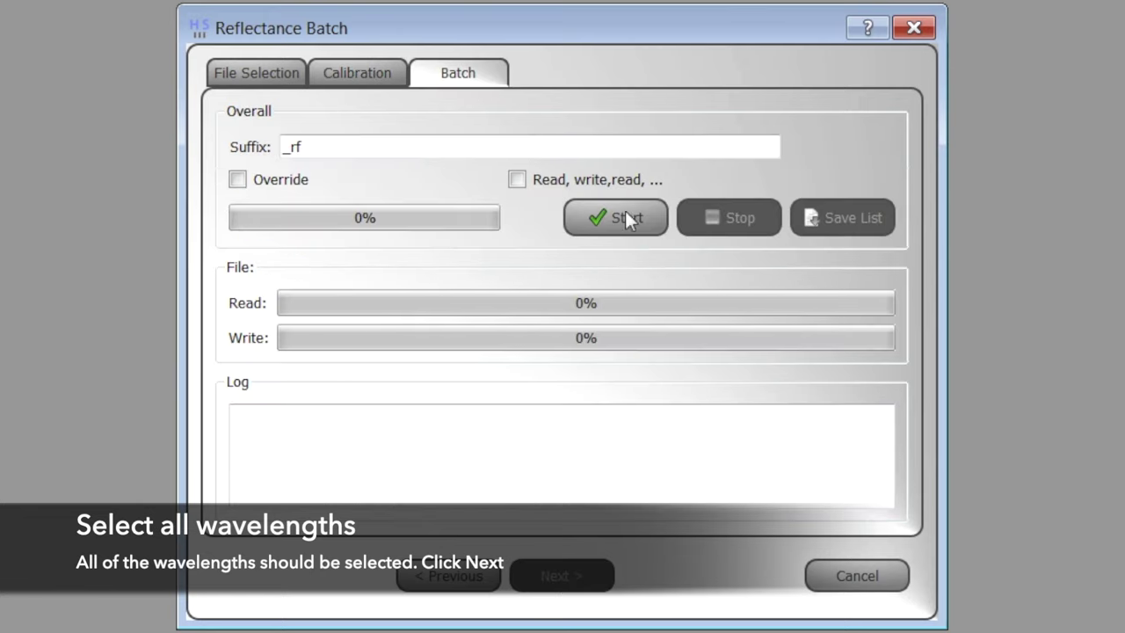
click(621, 222)
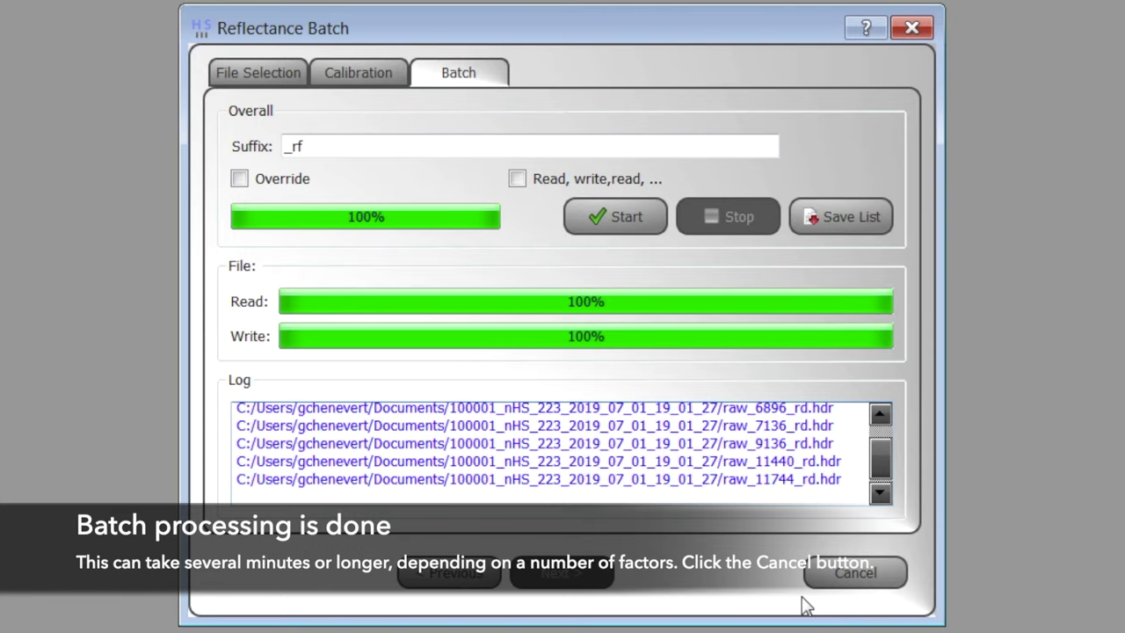
click(866, 570)
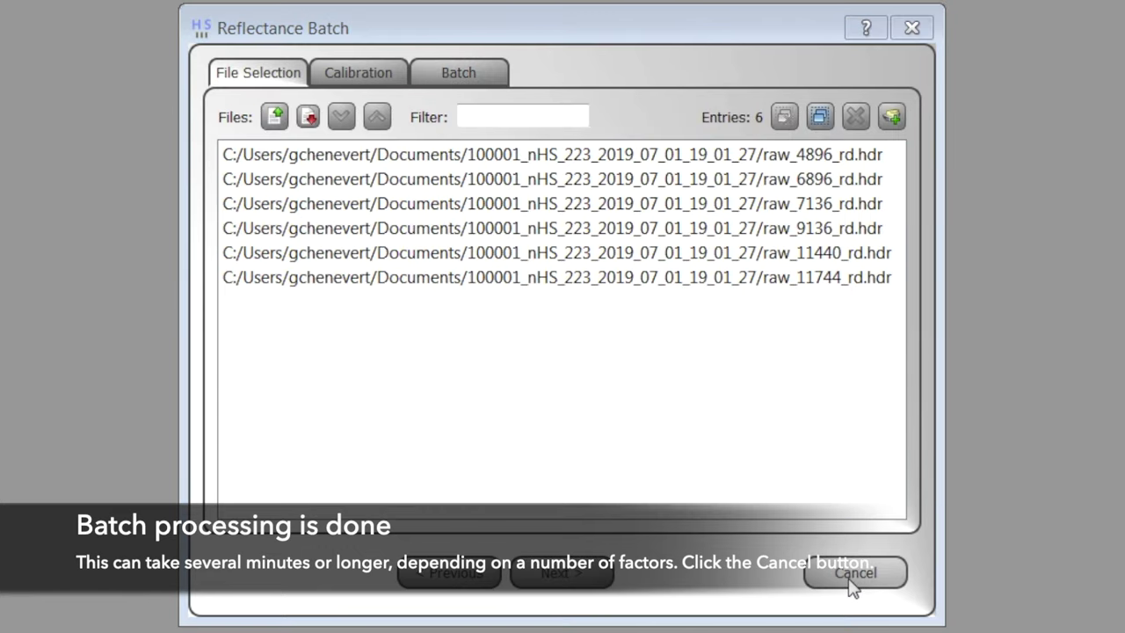
click(852, 576)
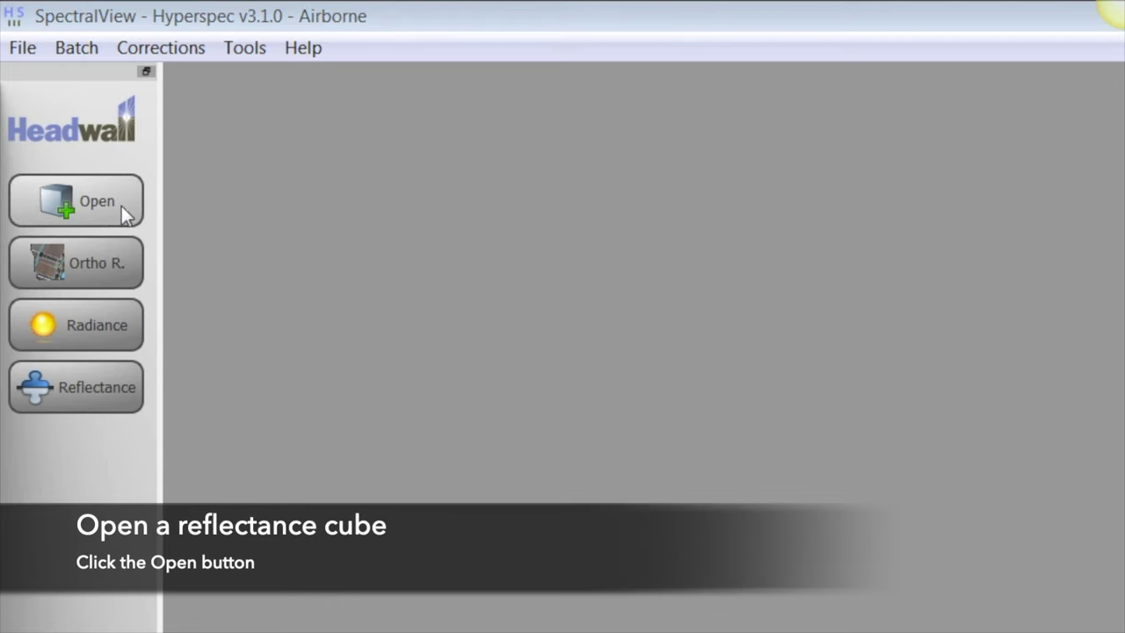
Step: Open the raw_11440_rd_rf reflectance cube with all 273 wavelengths selected and enlarge its image window
click(58, 103)
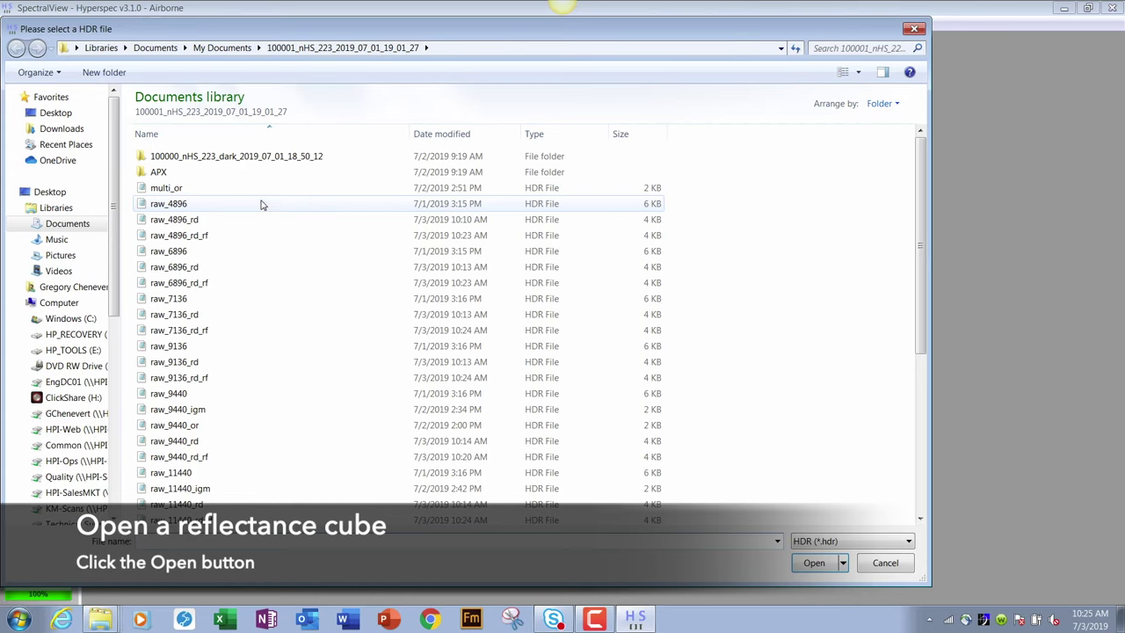
click(290, 319)
scroll(291, 319, down, 2)
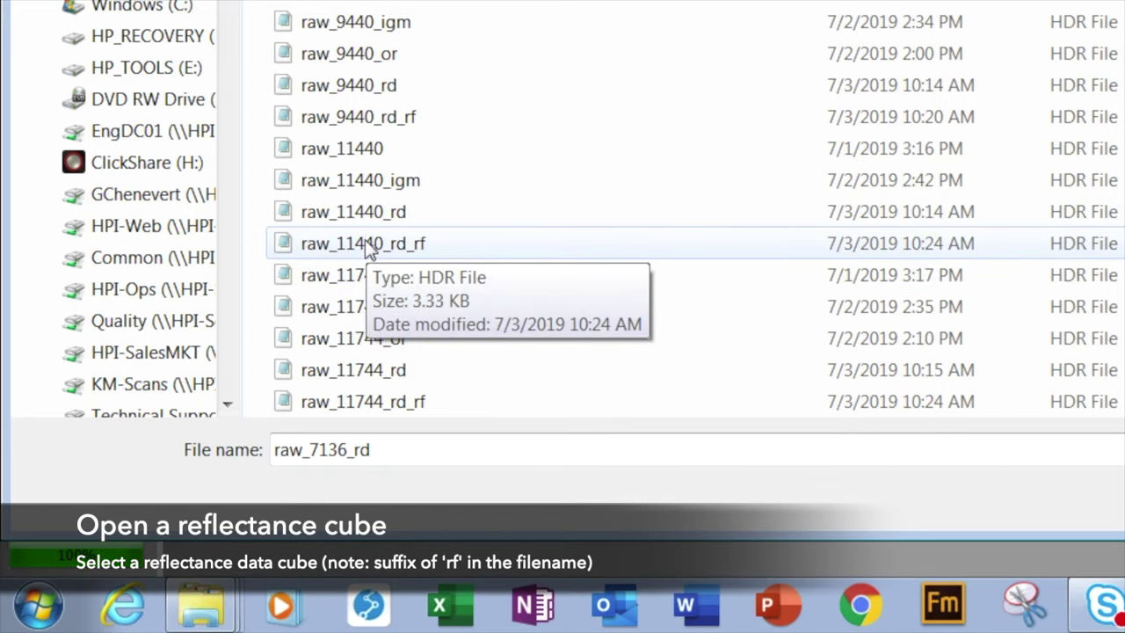
click(369, 246)
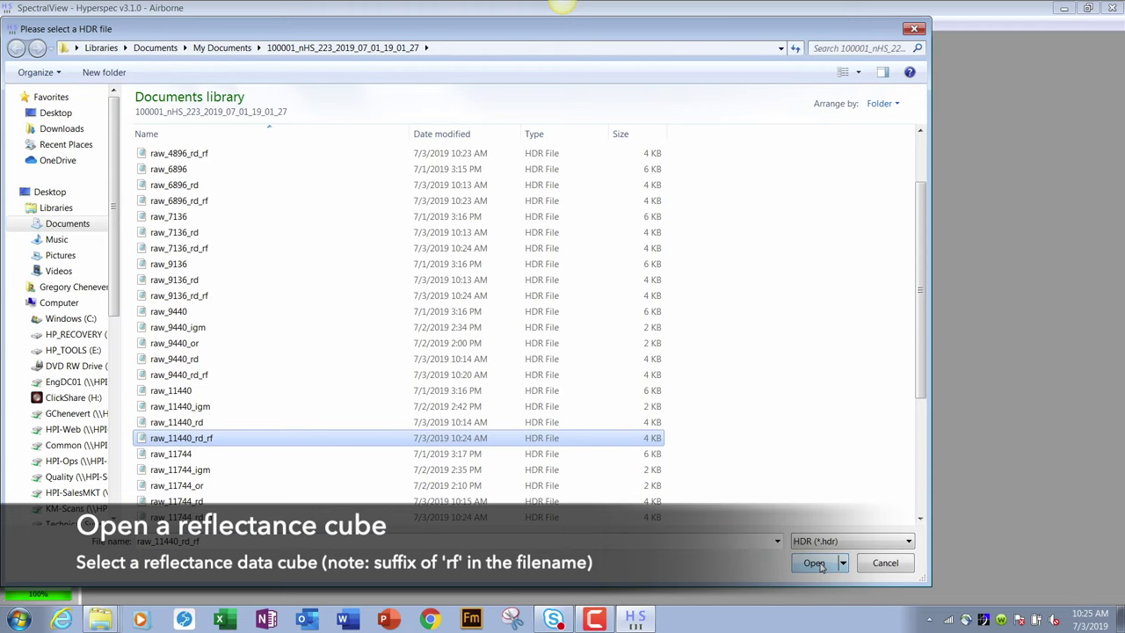
click(813, 563)
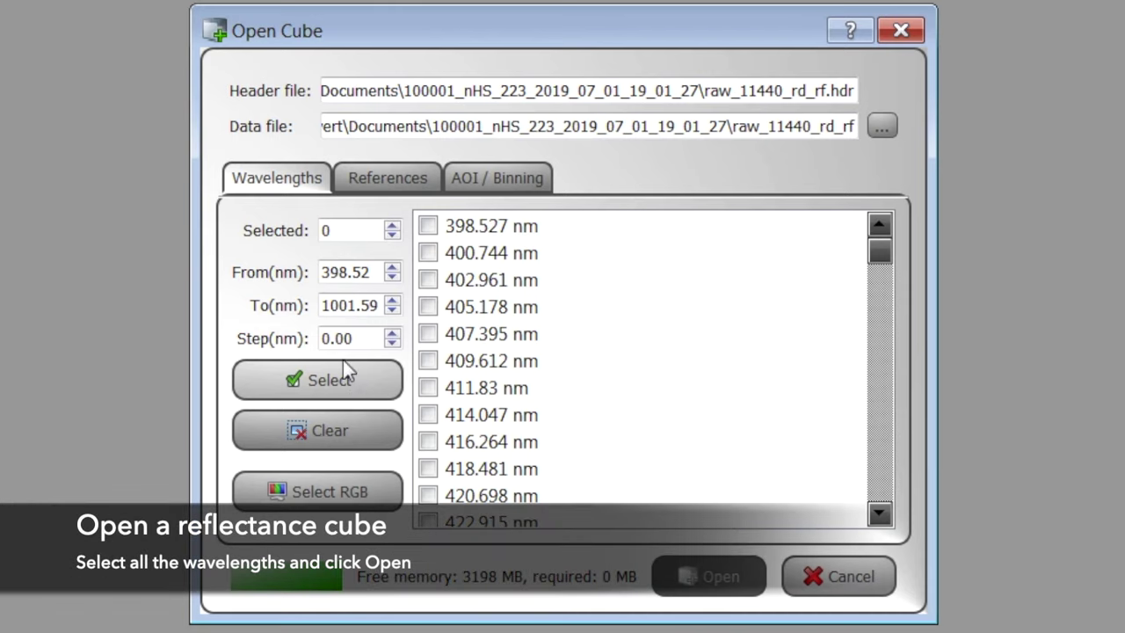
click(343, 373)
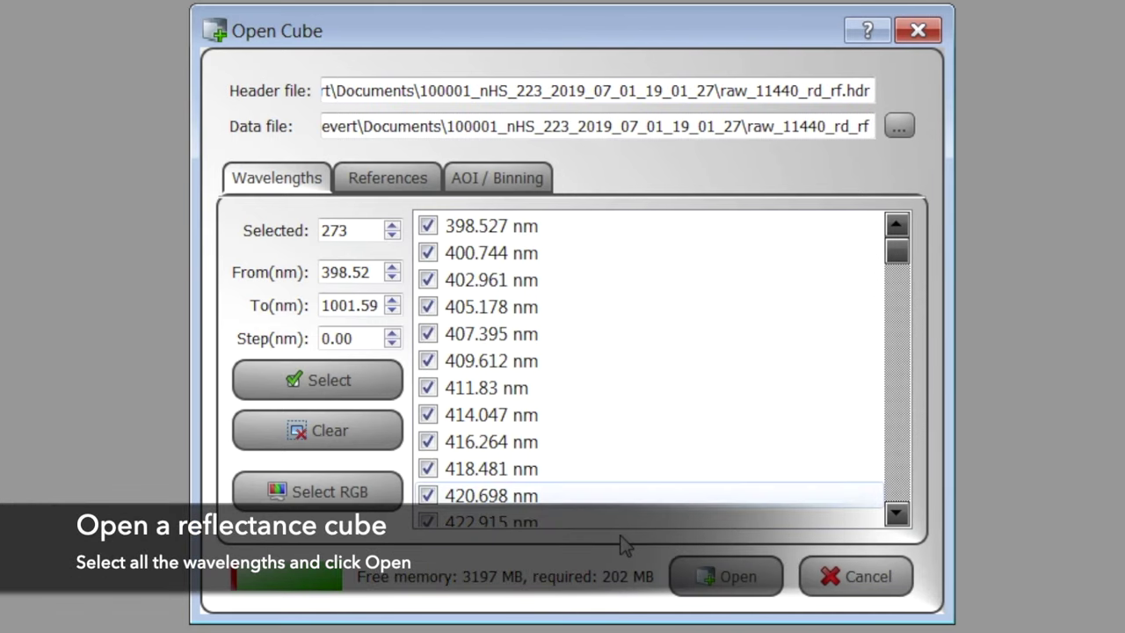
click(708, 576)
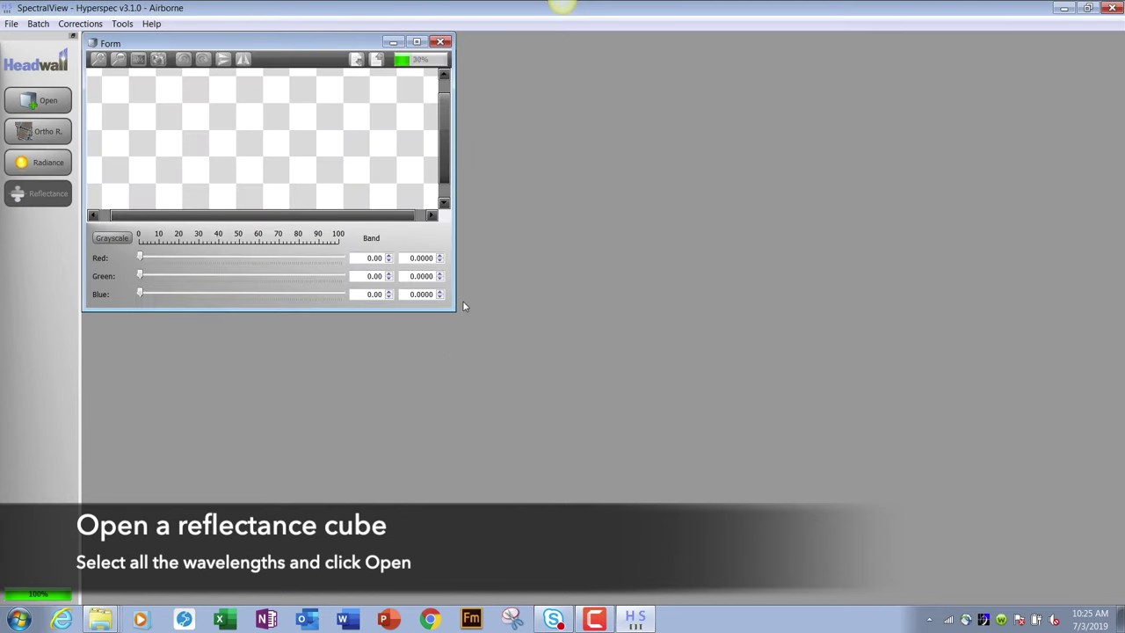
drag(455, 310, 758, 494)
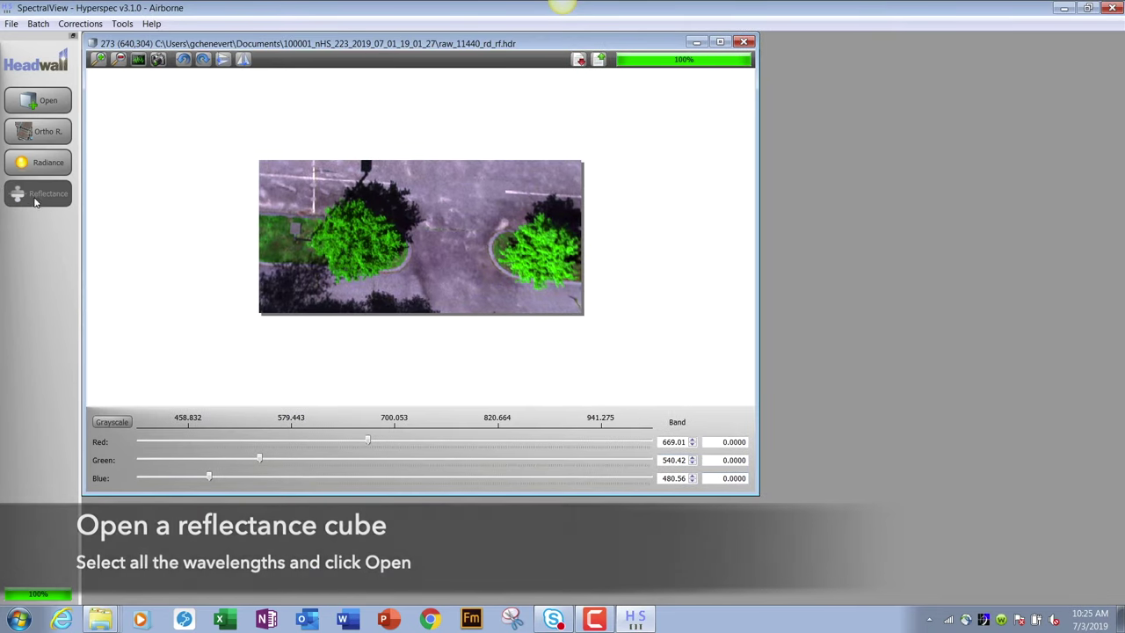
Step: Plot the reflectance spectrum of a pixel in the right-hand tree, and close the plot and the cube
click(138, 59)
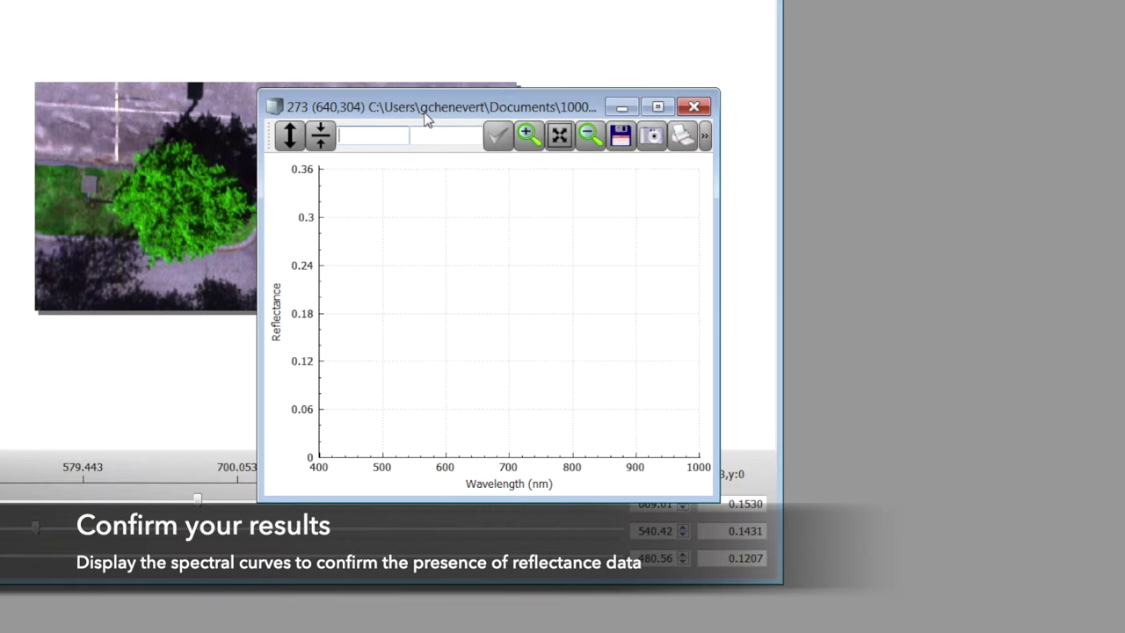
mouse_move(426, 118)
mouse_down()
mouse_move(804, 94)
mouse_move(807, 84)
mouse_up()
click(475, 197)
click(473, 208)
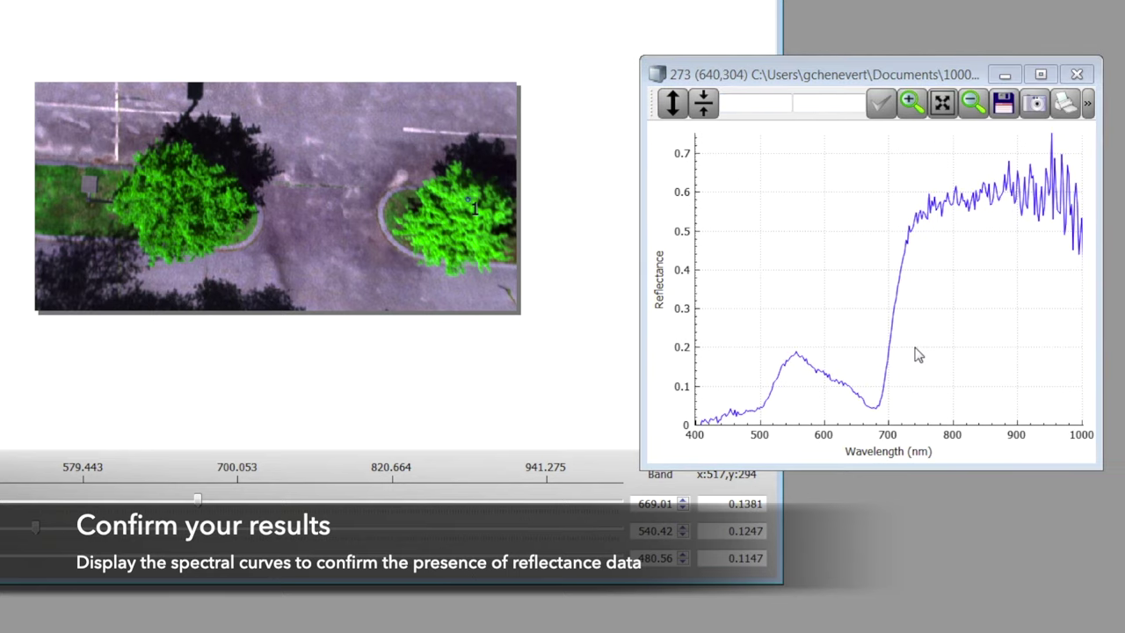
click(1078, 75)
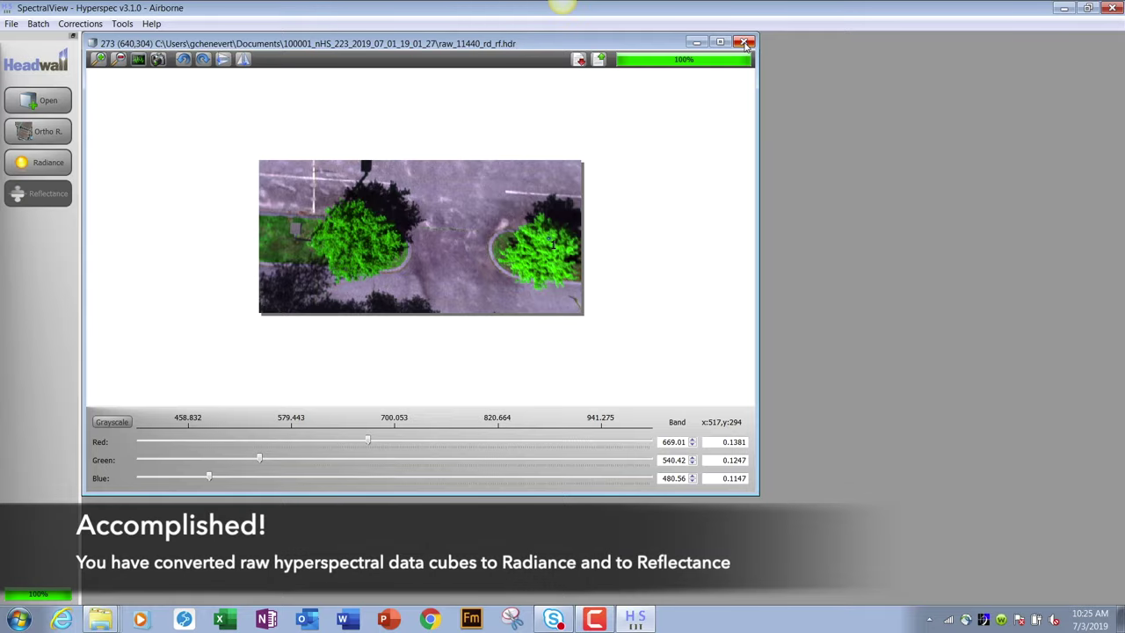
click(744, 43)
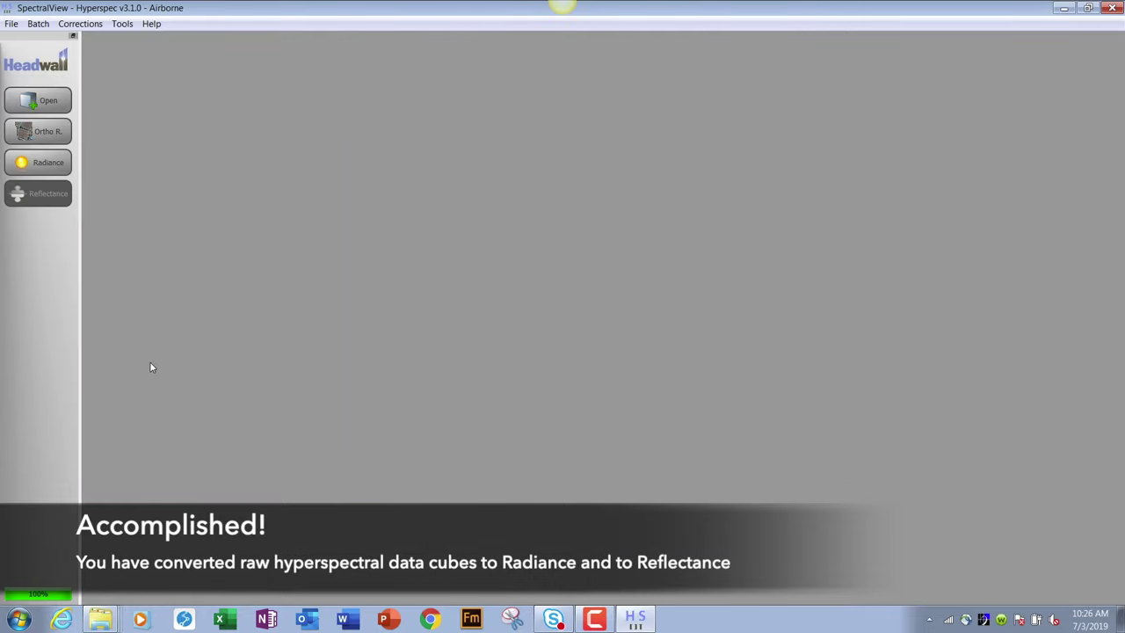
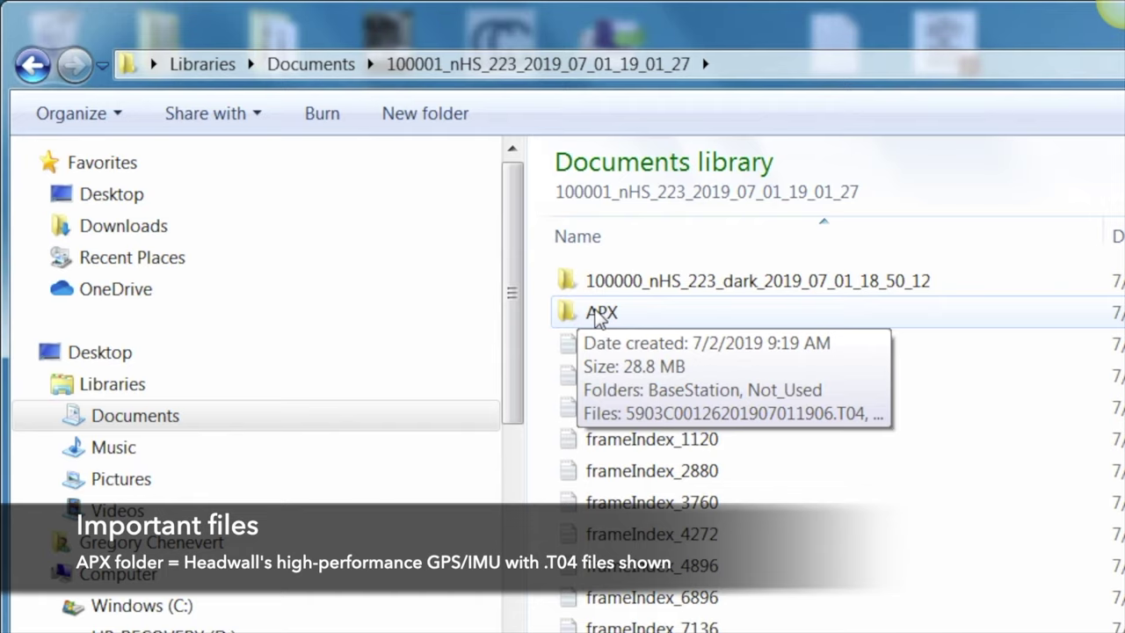
Step: In Windows Explorer, examine the APX folder's T04 and base station contents and locate the dark reference folder in the flight dataset folder
double_click(599, 314)
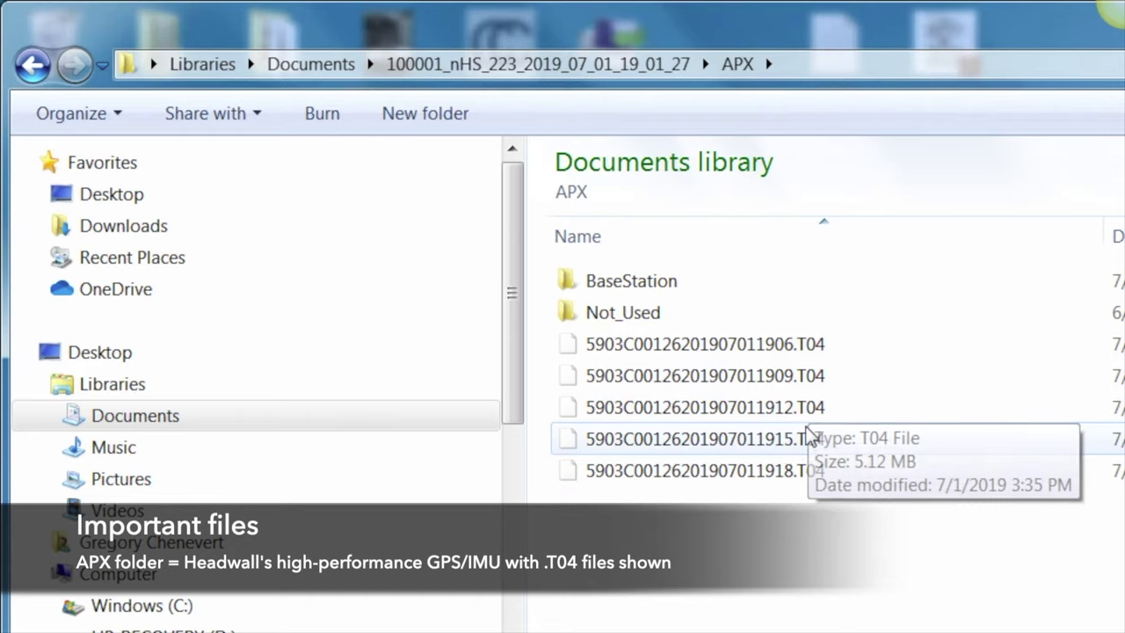
mouse_move(645, 293)
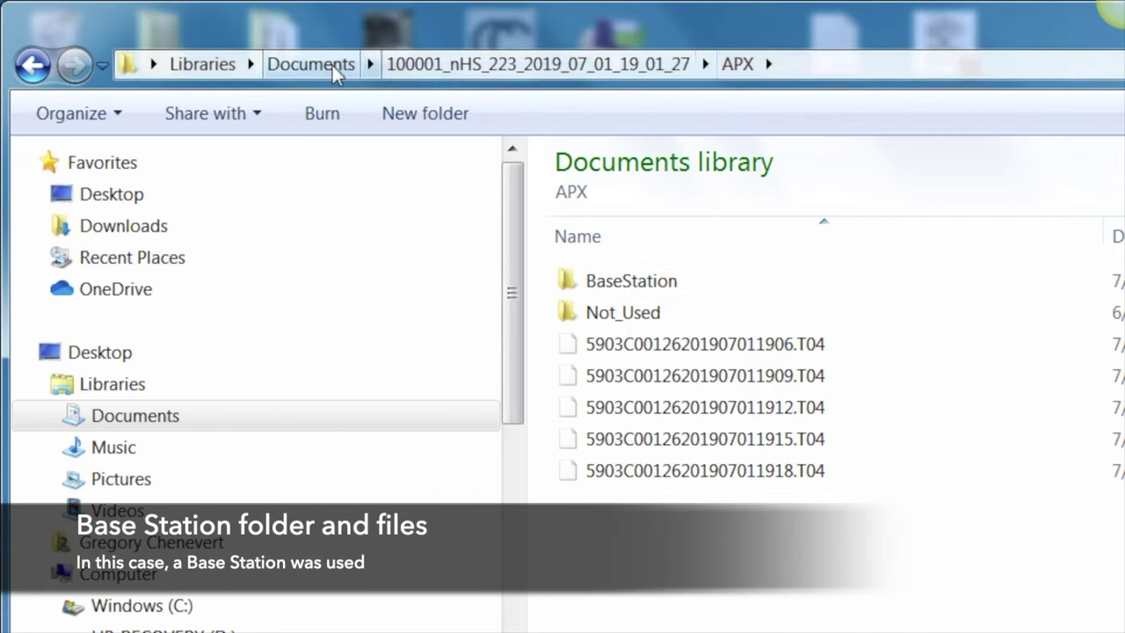
click(429, 63)
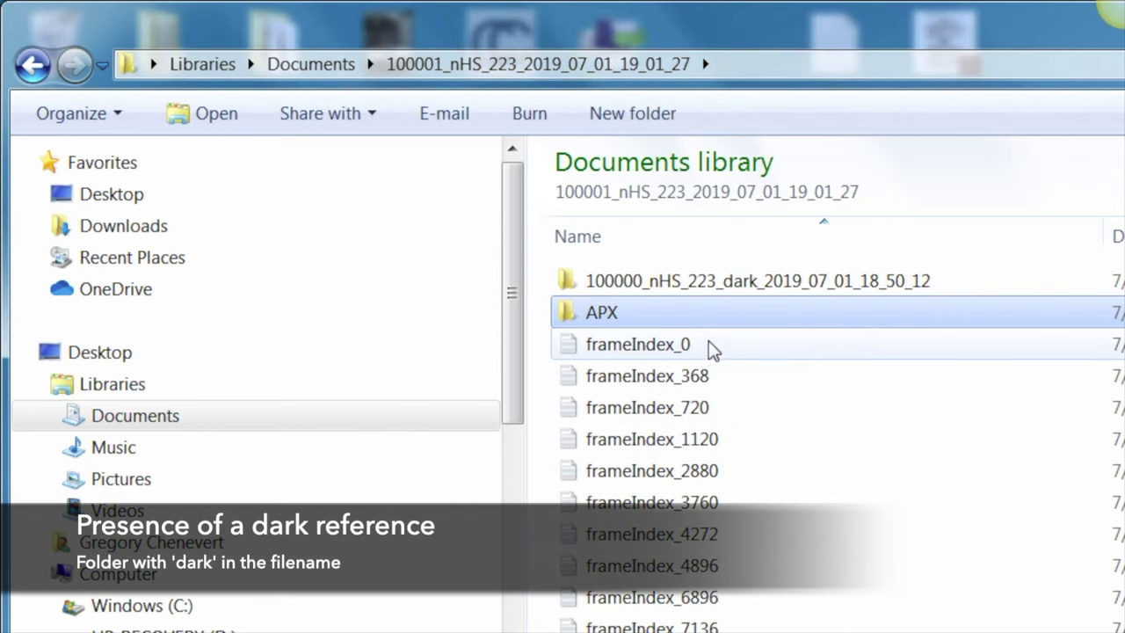
click(770, 290)
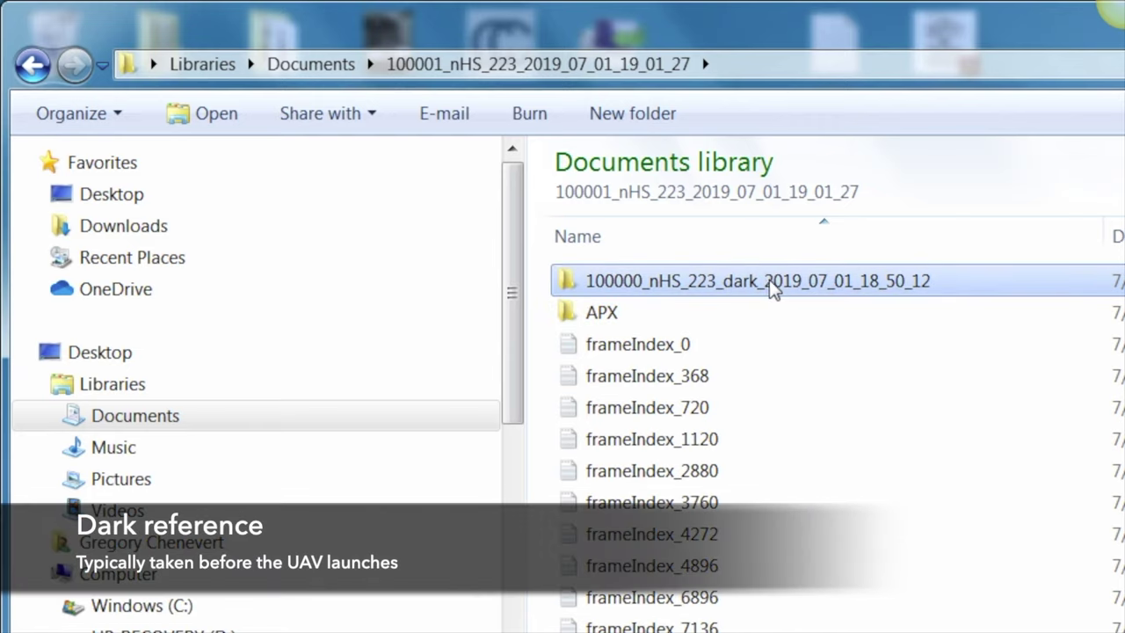
Step: Examine the frameIndex, LiDAR and PPS files in the 100001_nHS_223_2019_07_01_19_01_27 folder
click(777, 399)
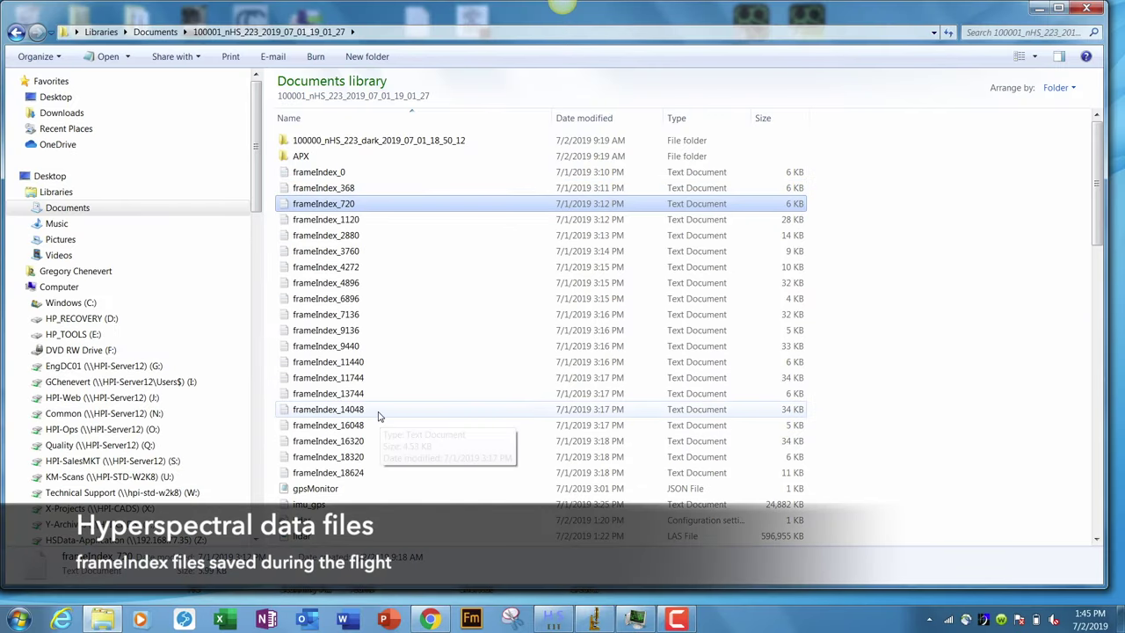
scroll(396, 402, down, 2)
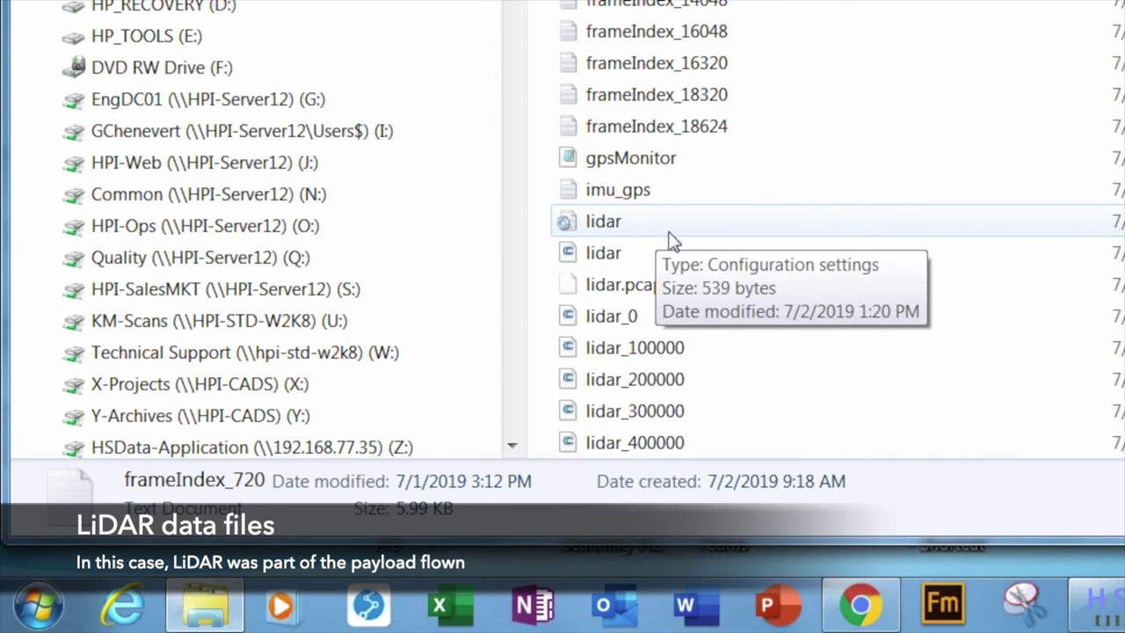
scroll(694, 334, down, 2)
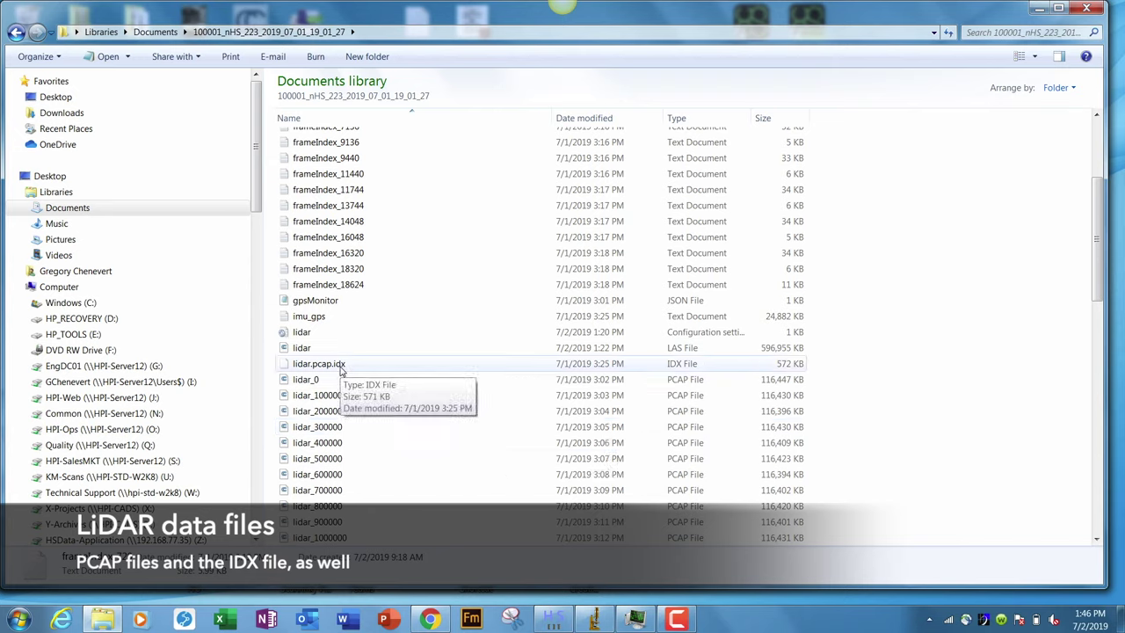
scroll(413, 400, down, 6)
scroll(421, 403, down, 1)
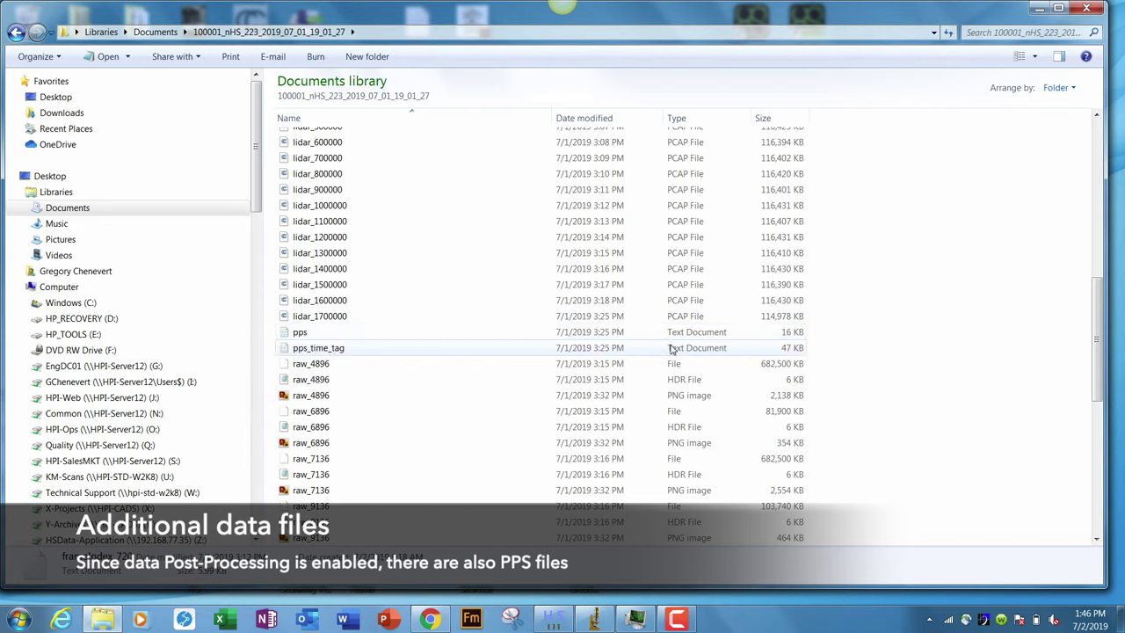
Step: Examine the numbered raw cube files and their matching HDR and PNG files, starting at raw_4896
click(358, 370)
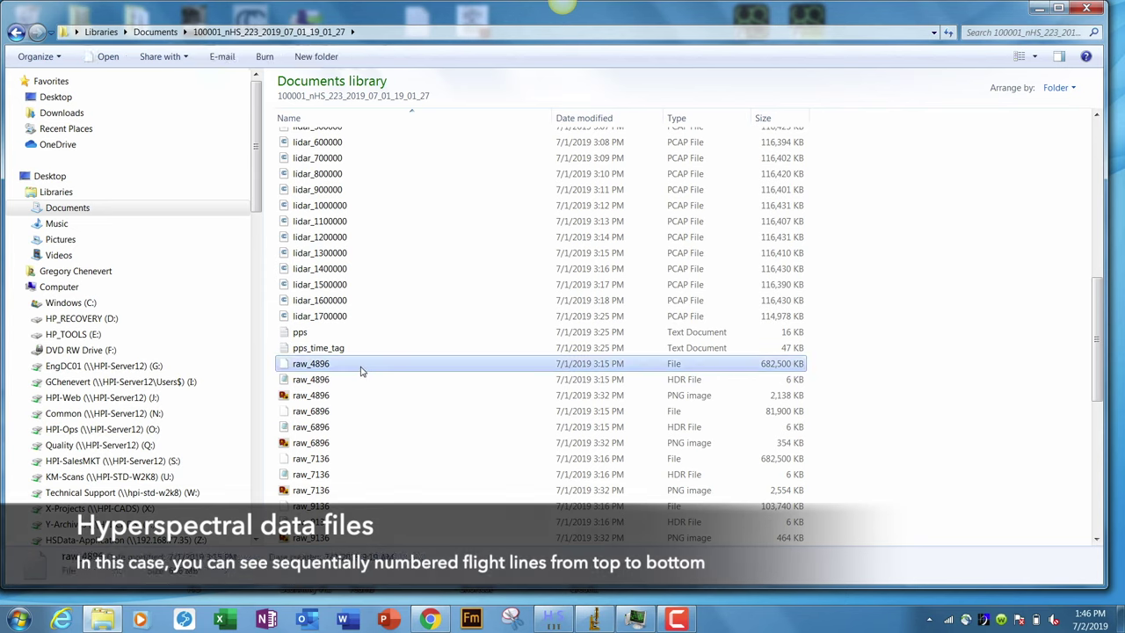
scroll(362, 374, down, 3)
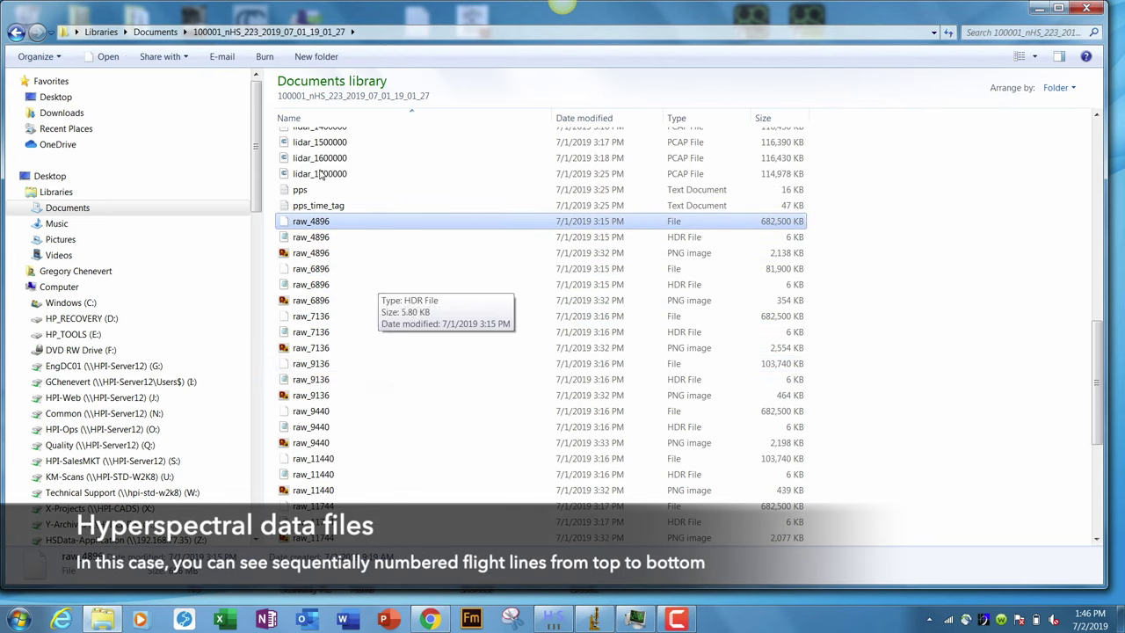
mouse_move(325, 225)
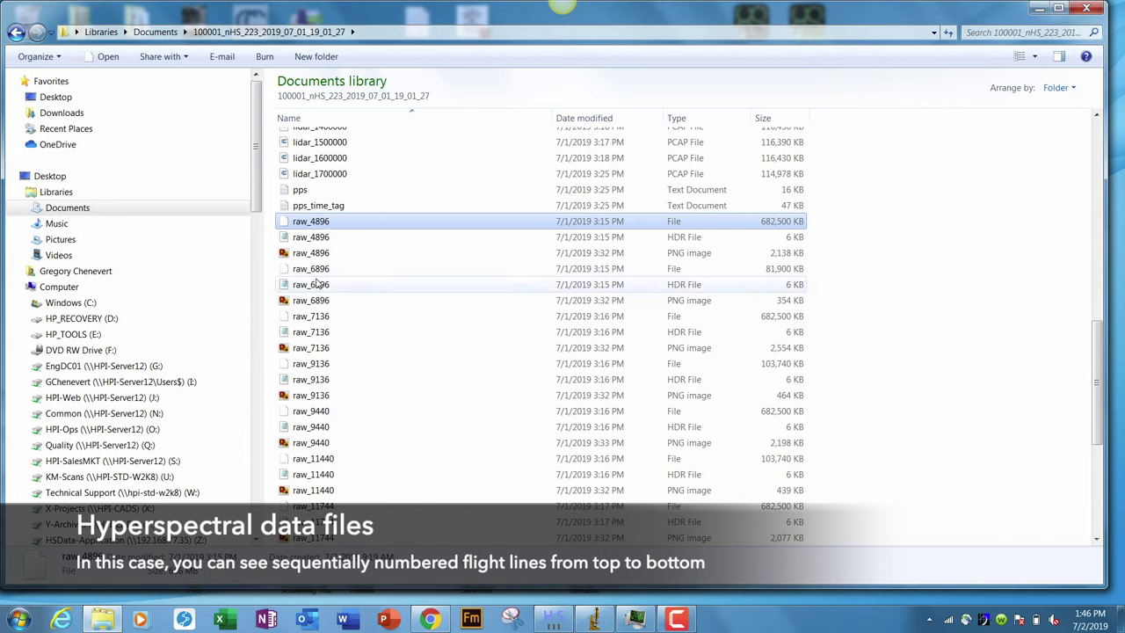
mouse_move(325, 323)
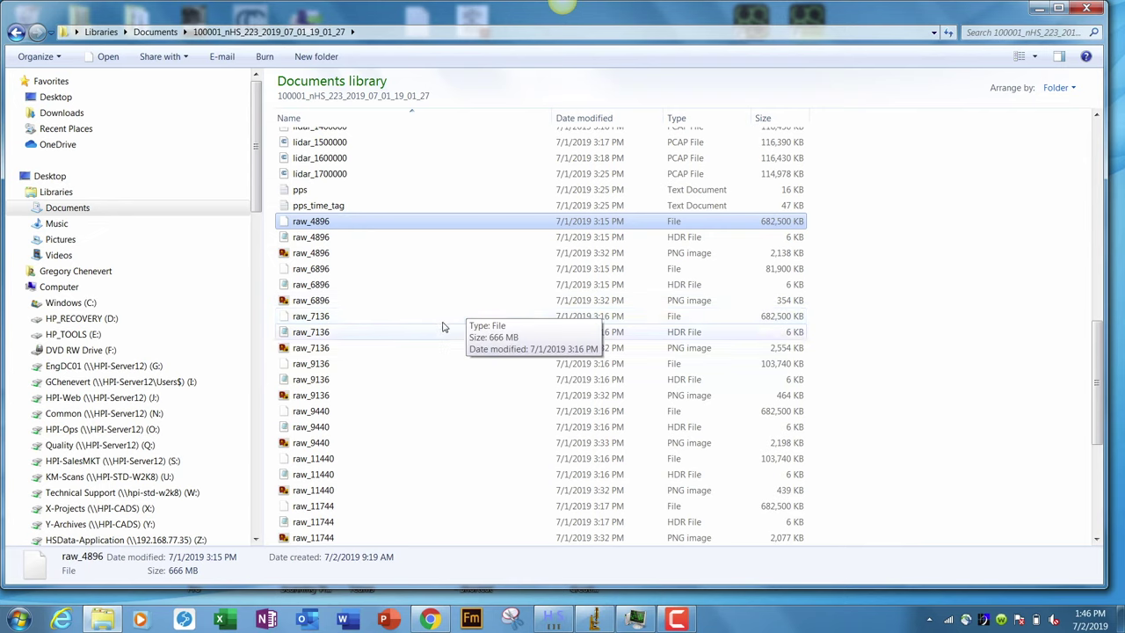
mouse_move(356, 338)
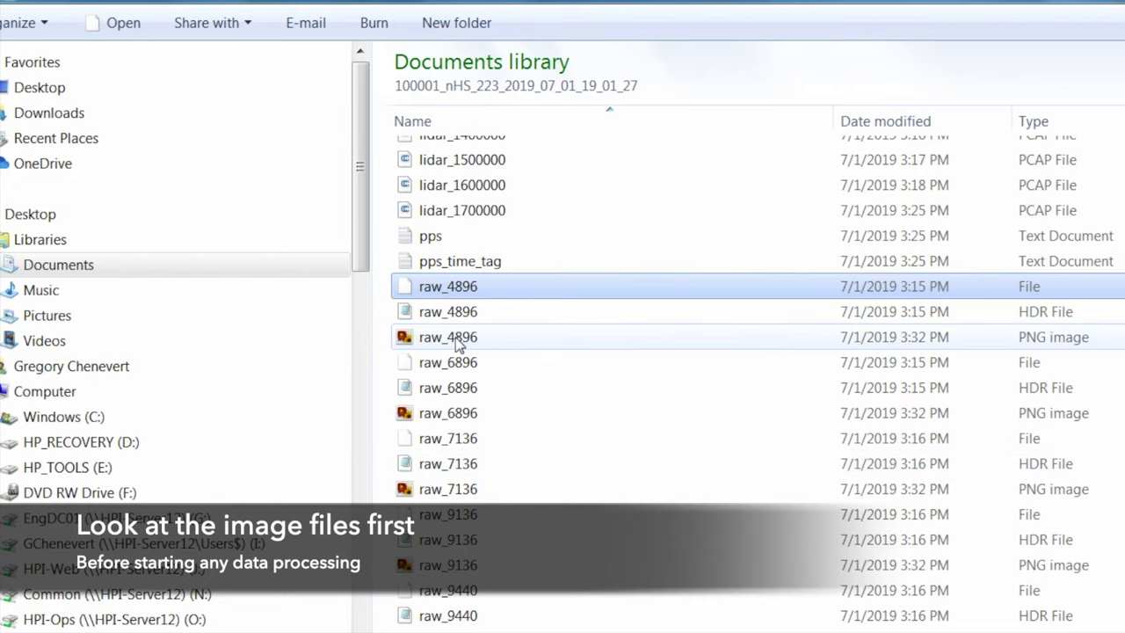
mouse_move(447, 342)
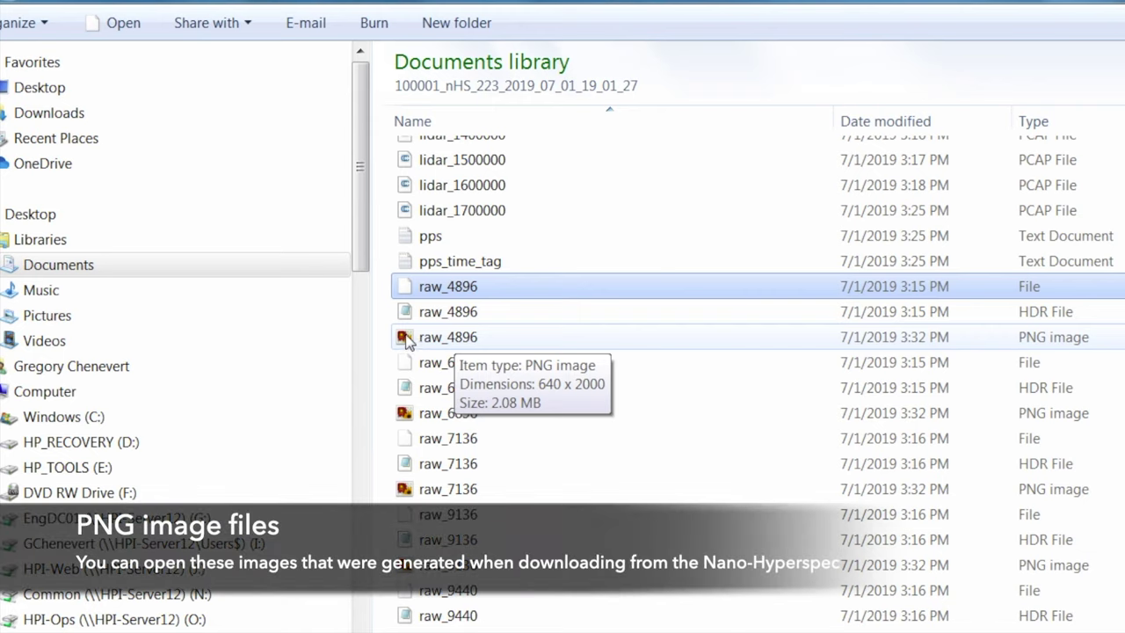
Step: Open the raw_4896 PNG in Windows Photo Viewer and review the successive flight line images up to raw_9440
double_click(407, 341)
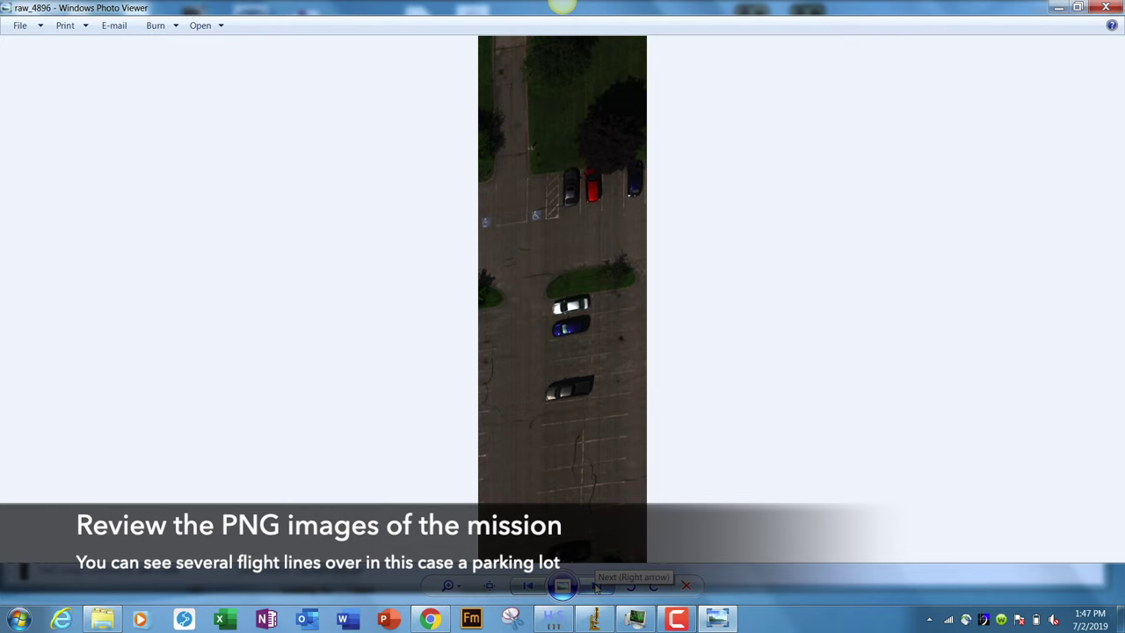
click(596, 587)
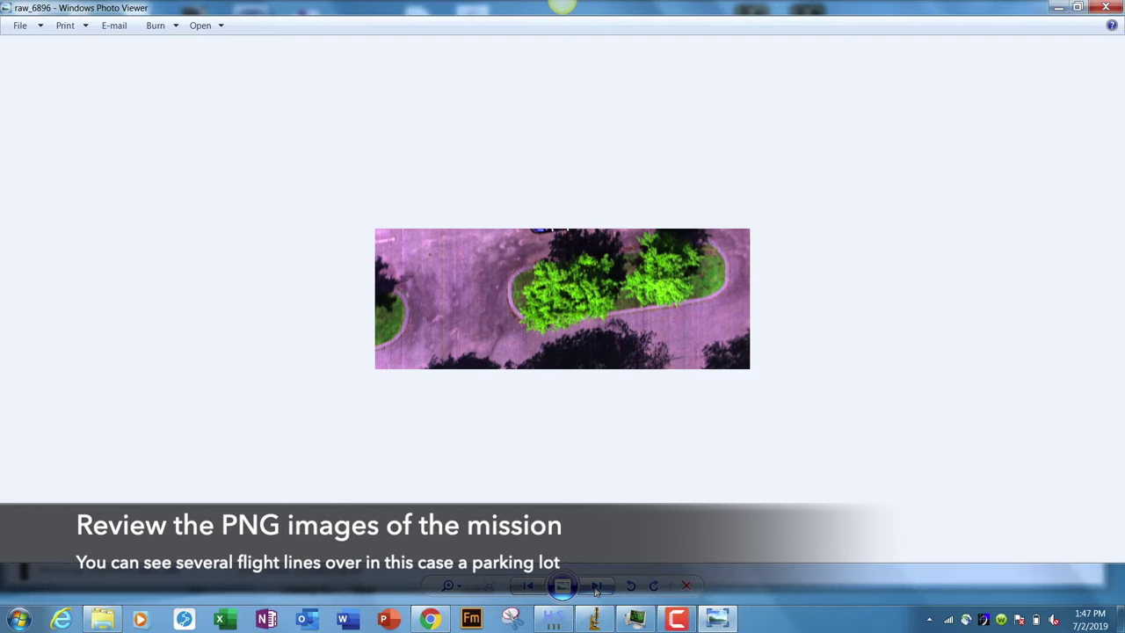
click(596, 587)
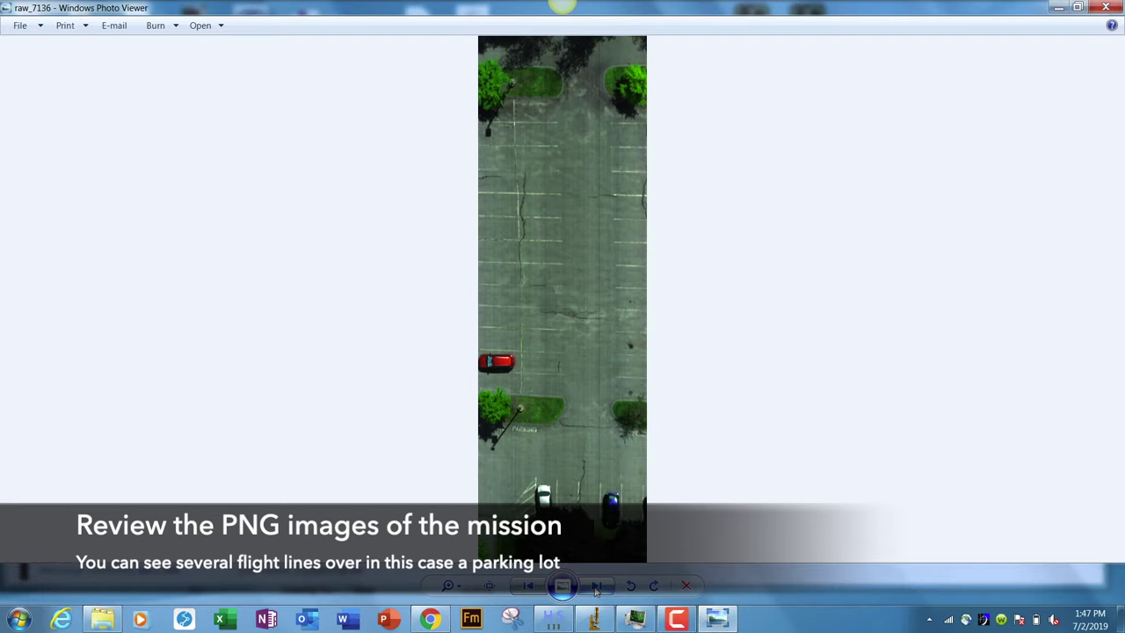
click(596, 587)
click(596, 587)
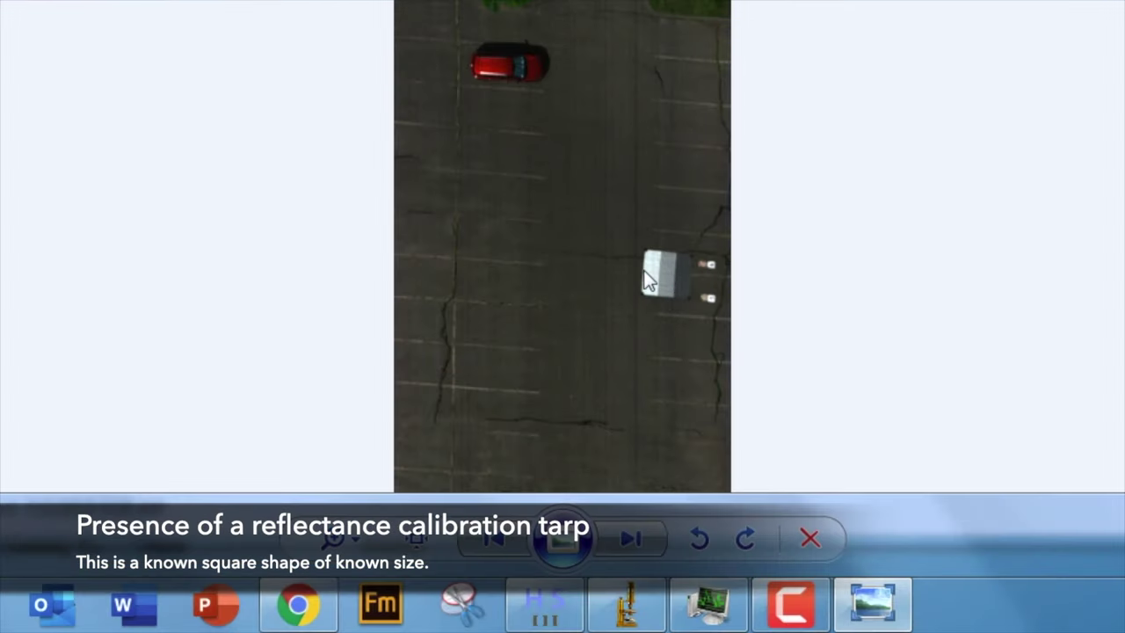
Step: Inspect the reflectance calibration tarp in the raw_9440 image up close and minimize Windows Photo Viewer
click(347, 539)
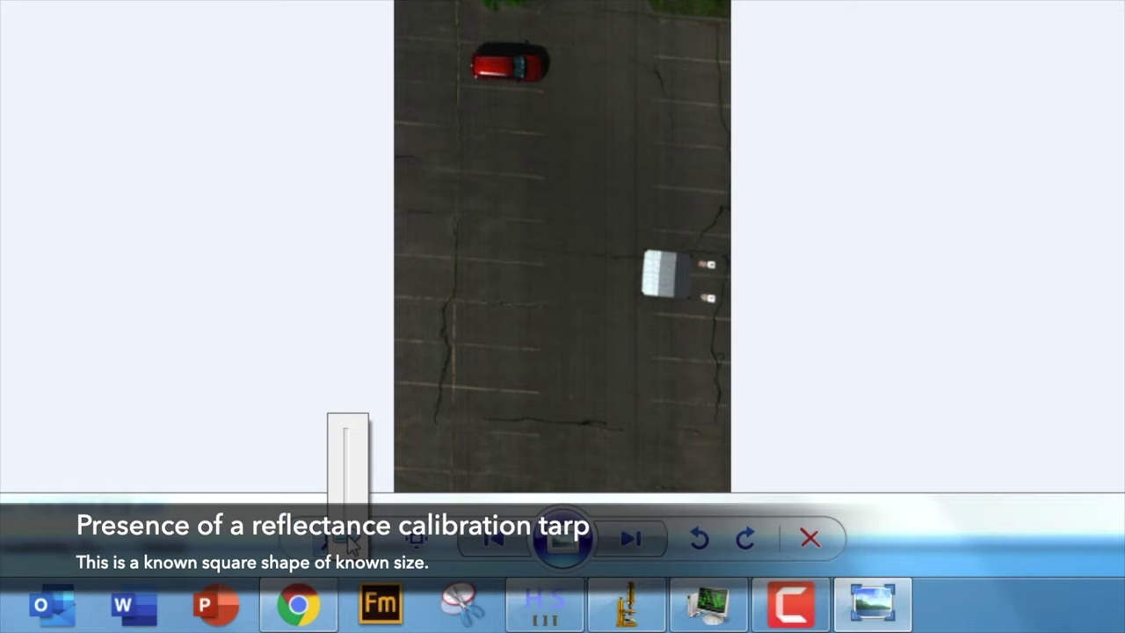
scroll(350, 542, up, 5)
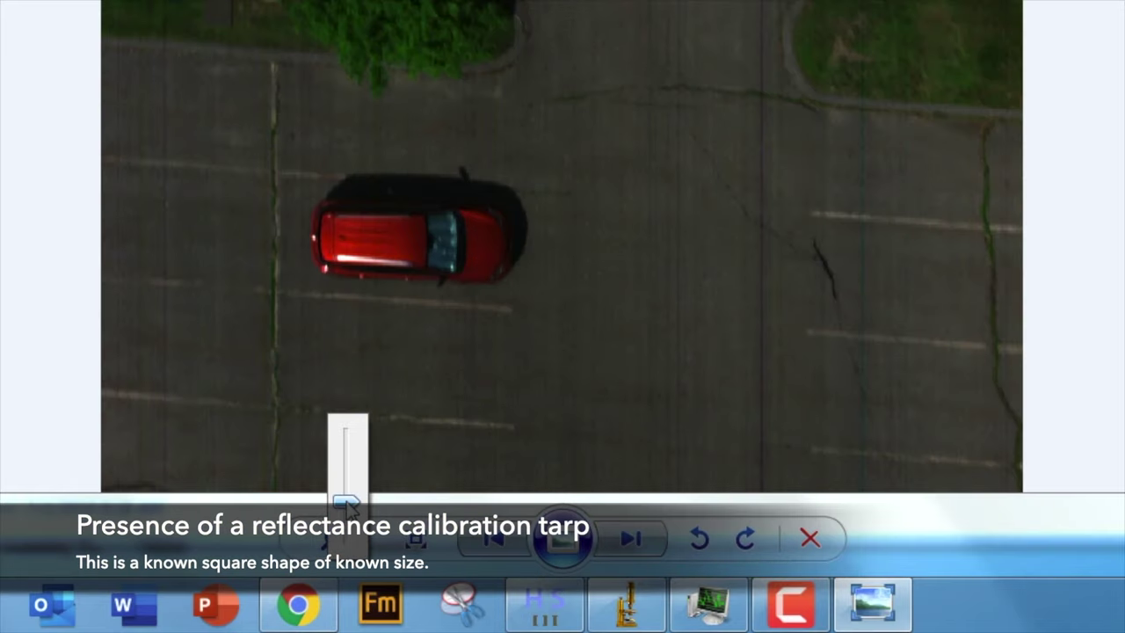
drag(633, 291, 567, 0)
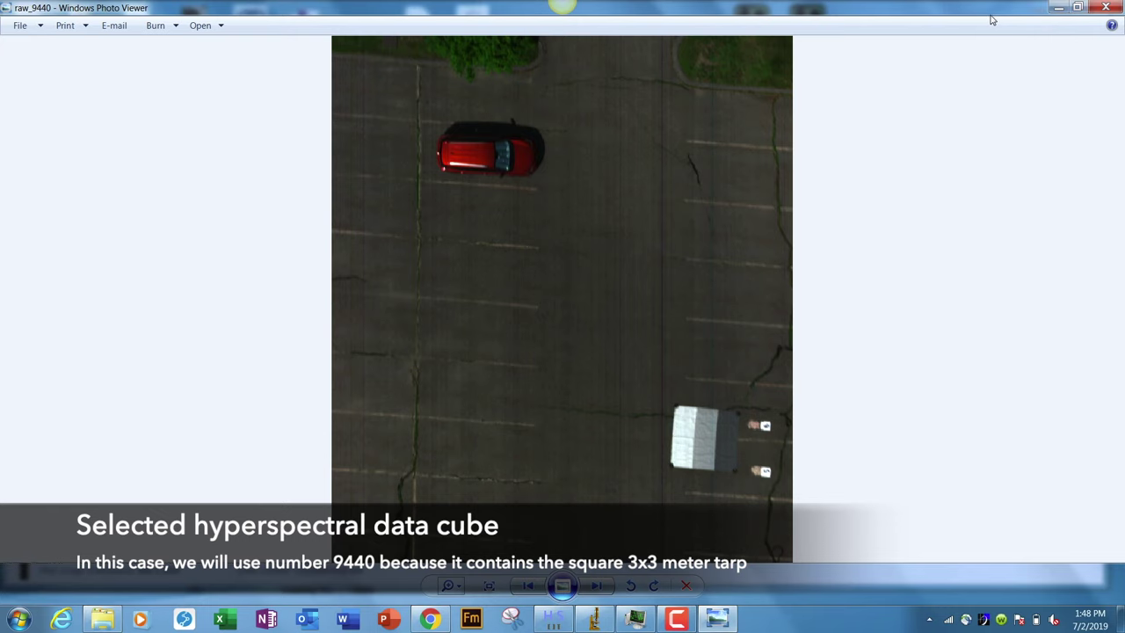
click(1055, 8)
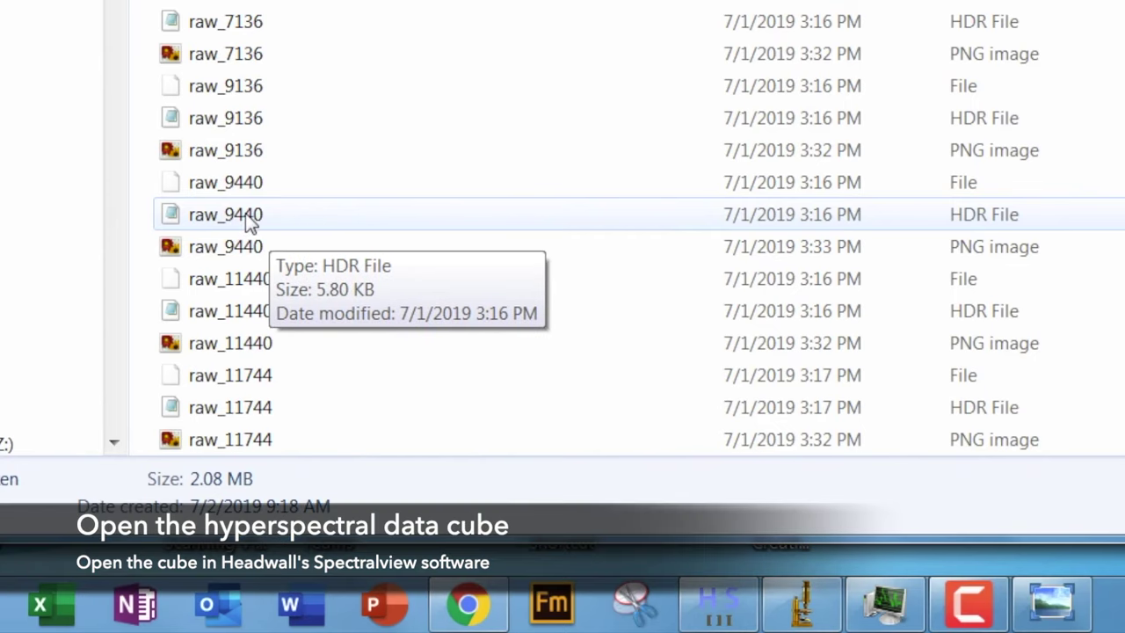
Step: Open the raw_9440 HDR file in HyperspecIII SpectralView, loading only the RGB wavelengths
click(251, 224)
right_click(238, 215)
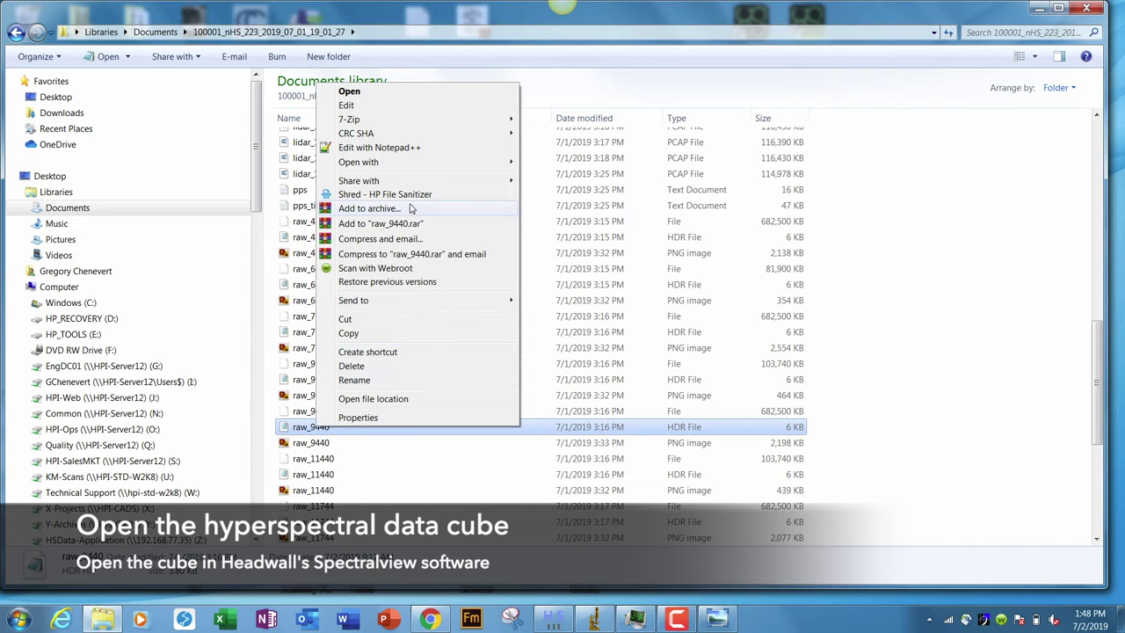
mouse_move(395, 162)
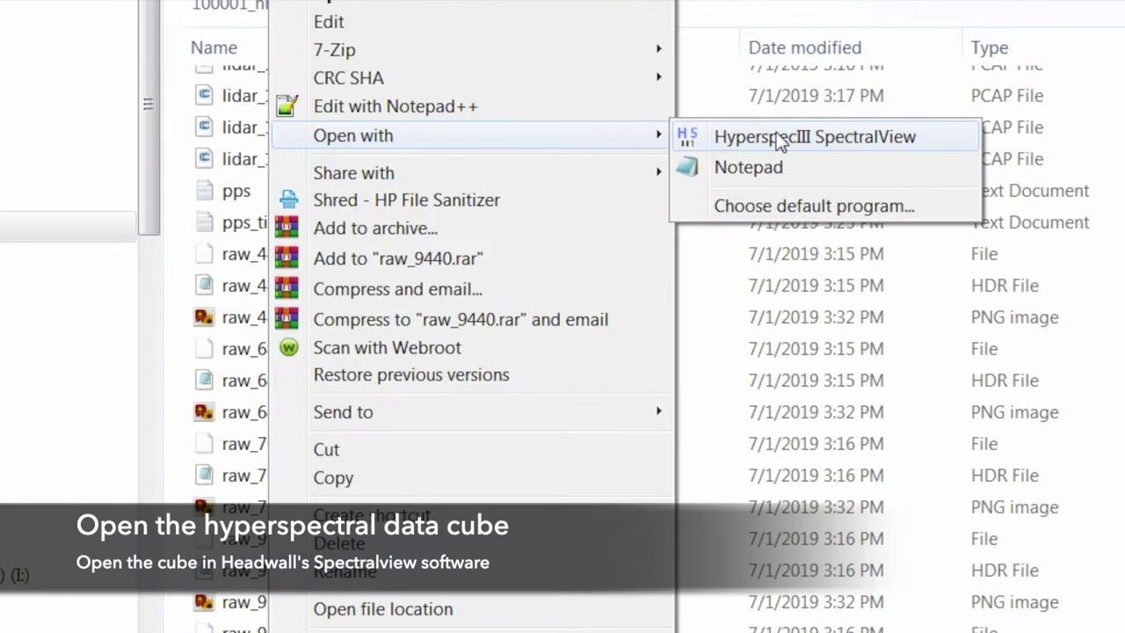
click(780, 138)
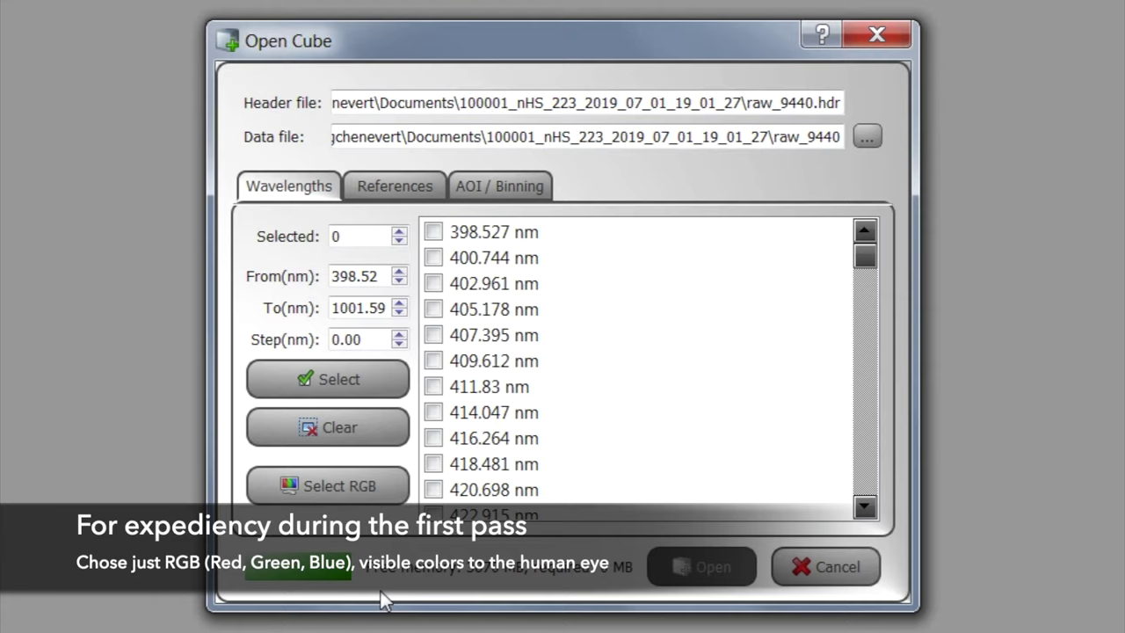
click(364, 483)
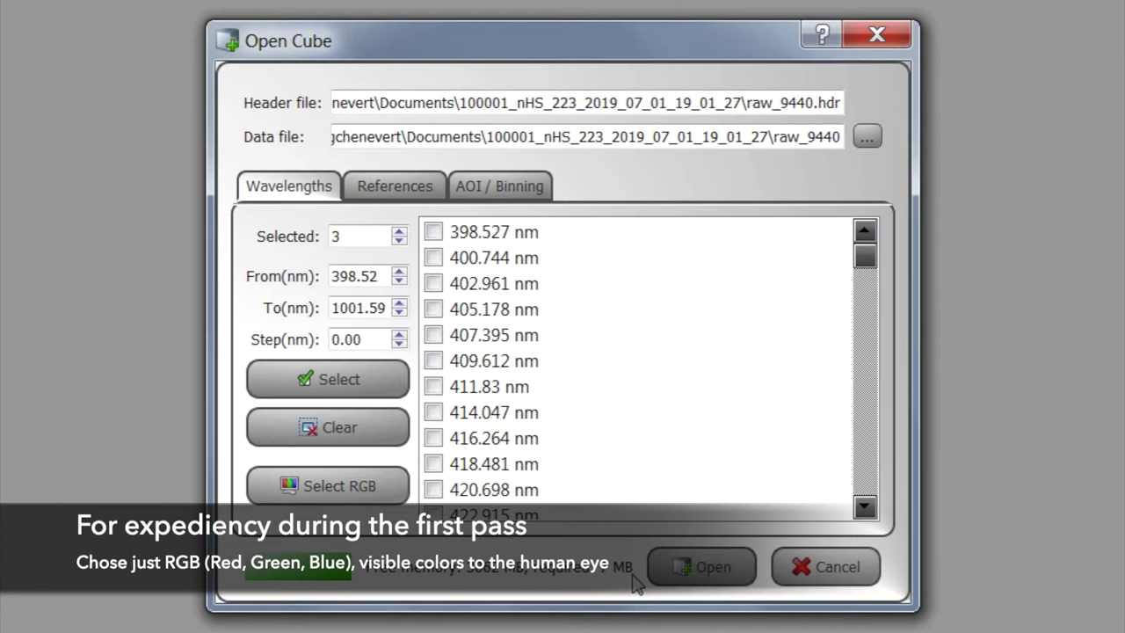
click(734, 580)
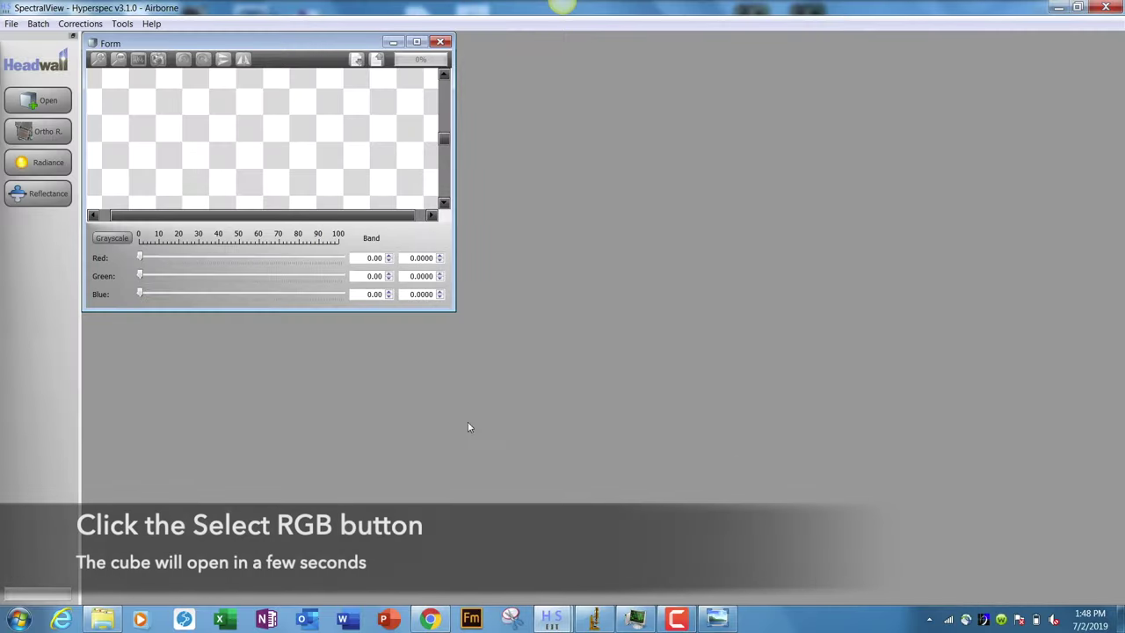
Step: Enlarge the raw_9440 cube window and compare its tarp area with the raw_9440 PNG in Windows Photo Viewer
drag(452, 310, 770, 571)
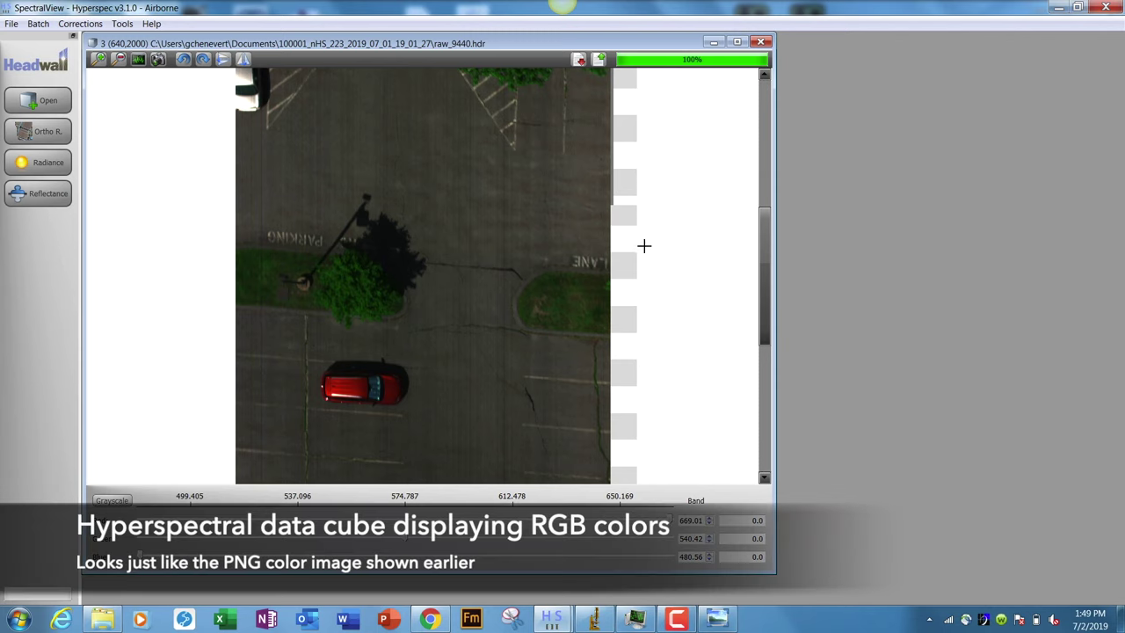
scroll(685, 254, down, 3)
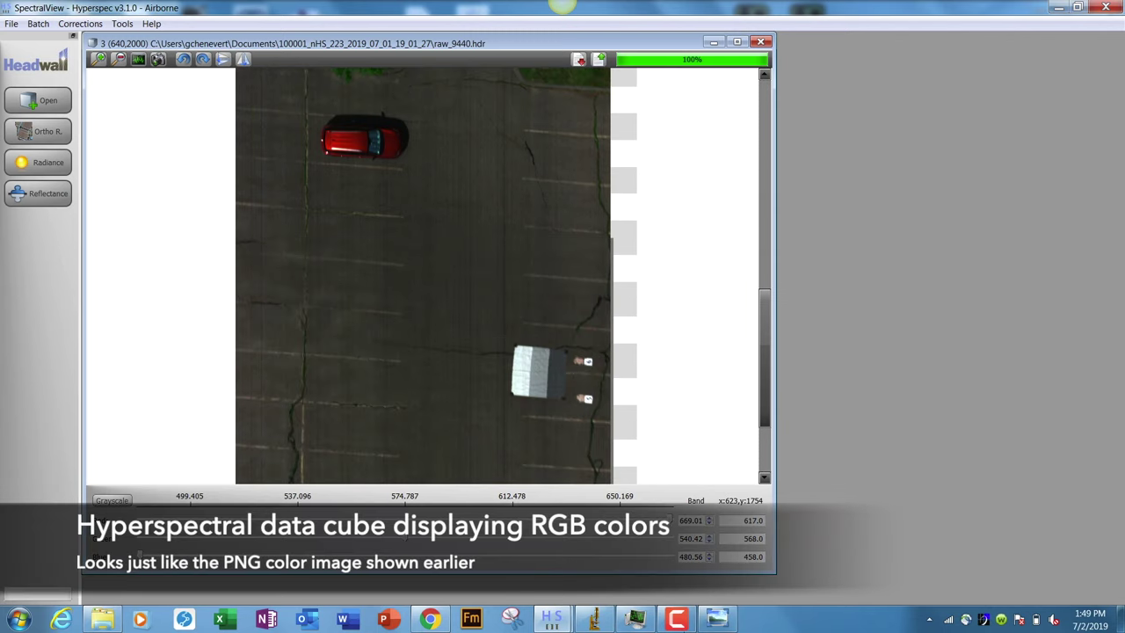
click(725, 624)
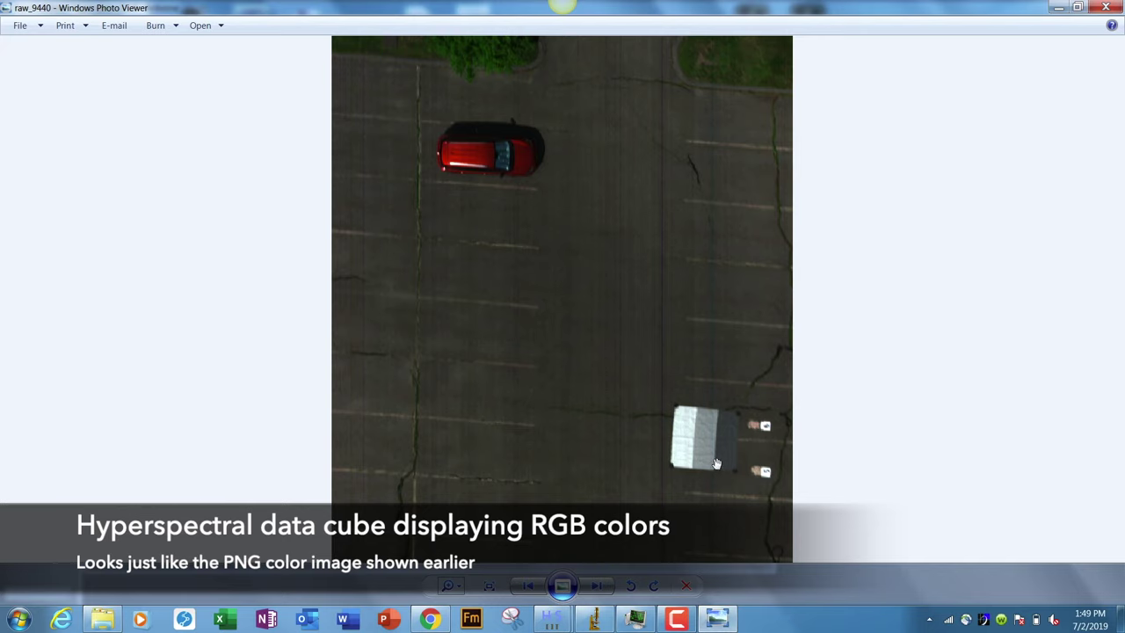
click(1059, 8)
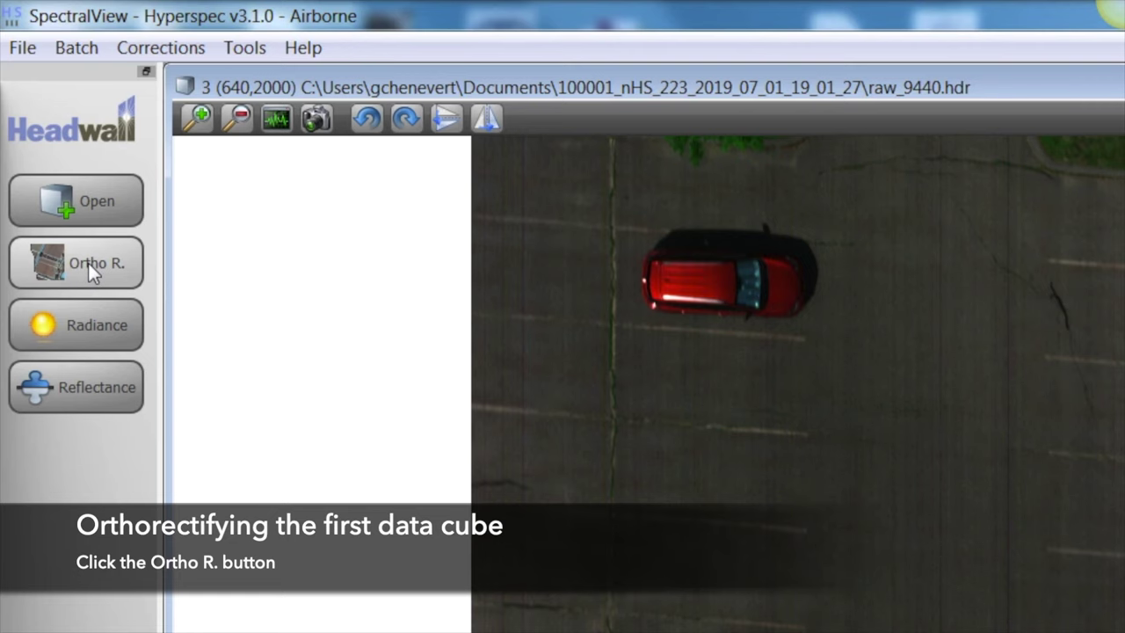
Step: Start orthorectification of the raw_9440 cube and set the roll and pitch offsets to 0
click(88, 263)
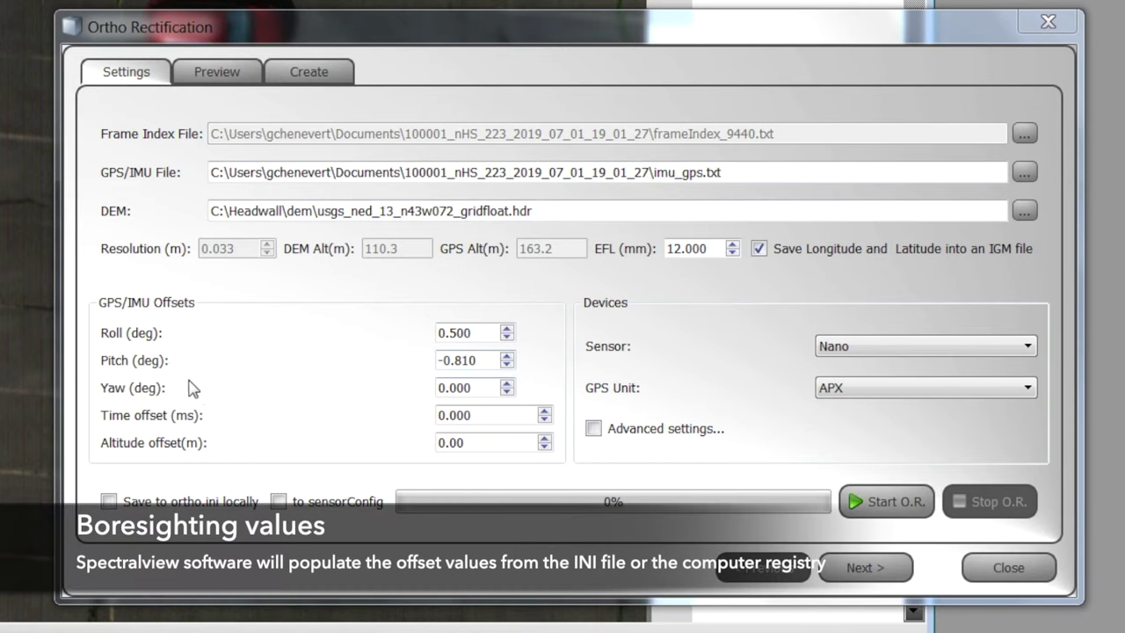
click(482, 334)
drag(482, 334, 384, 331)
text(0)
drag(490, 361, 362, 359)
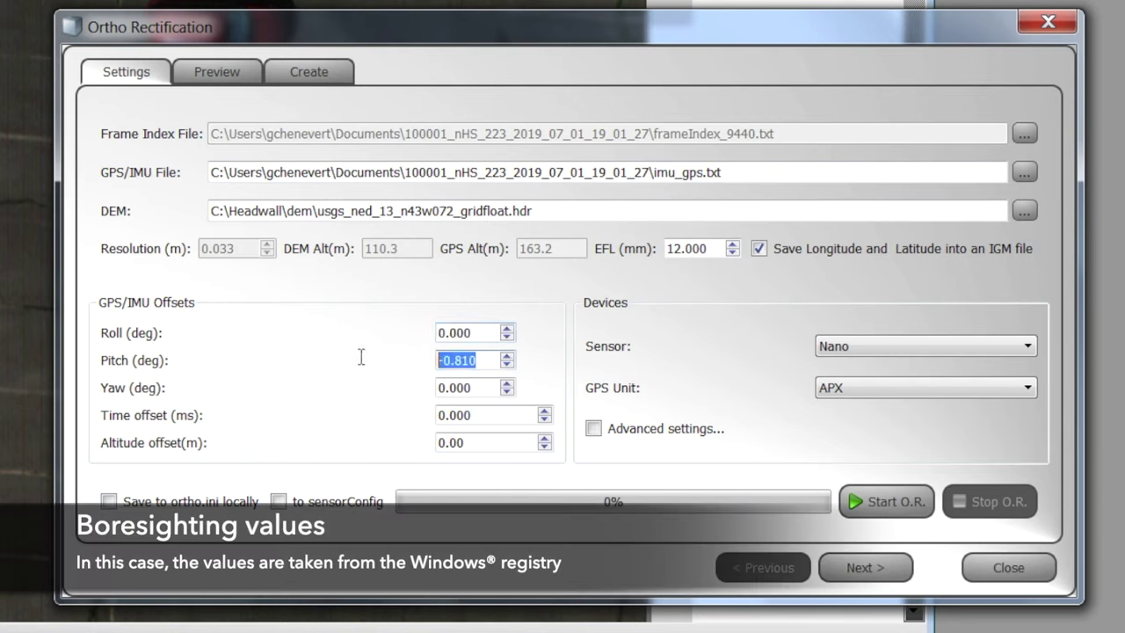
text(0)
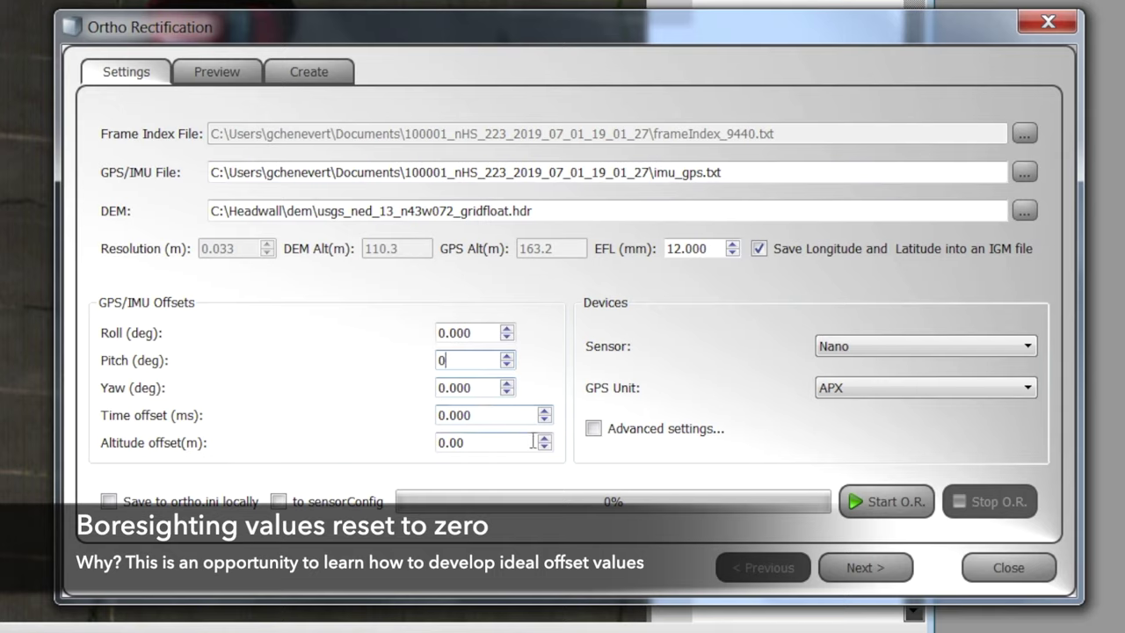
click(487, 380)
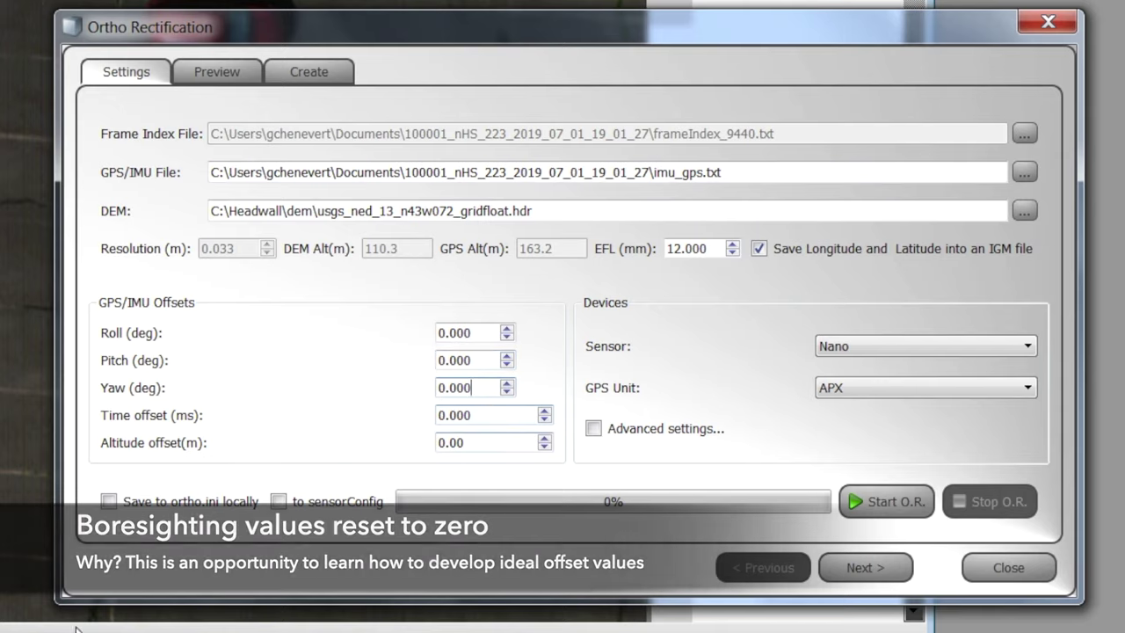
Step: Show the advanced orthorectification settings, check the sensor choice, and select APX as the GPS unit
click(594, 429)
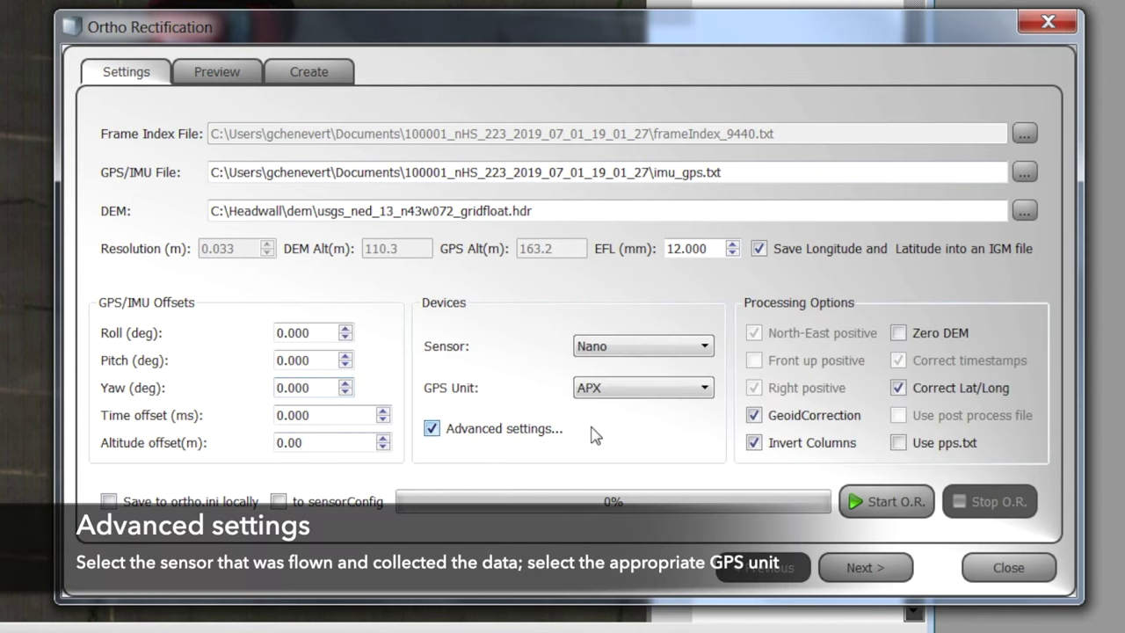
click(703, 347)
click(703, 347)
click(704, 392)
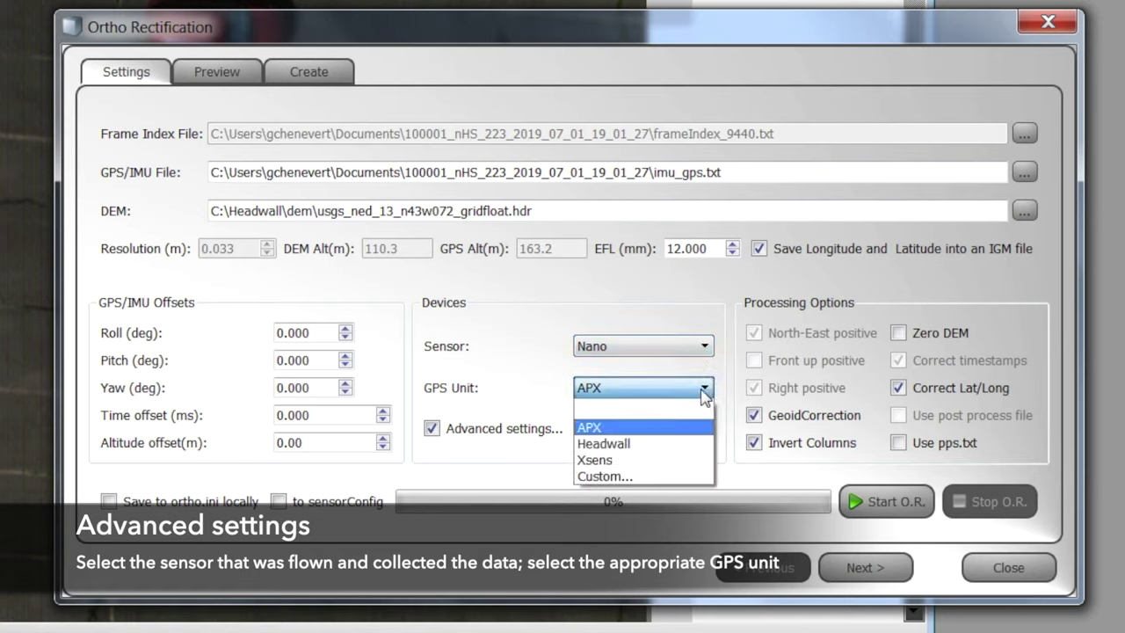
click(644, 434)
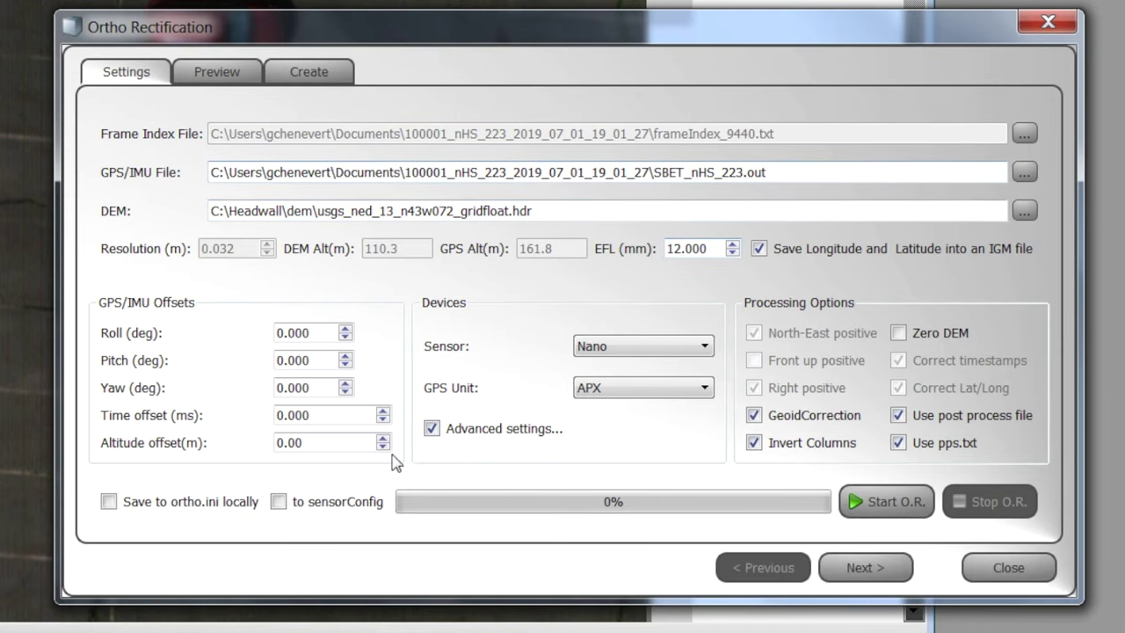
Step: Run the orthorectification with settings saved to ortho.ini locally, and inspect the tarp up close in the preview
click(109, 501)
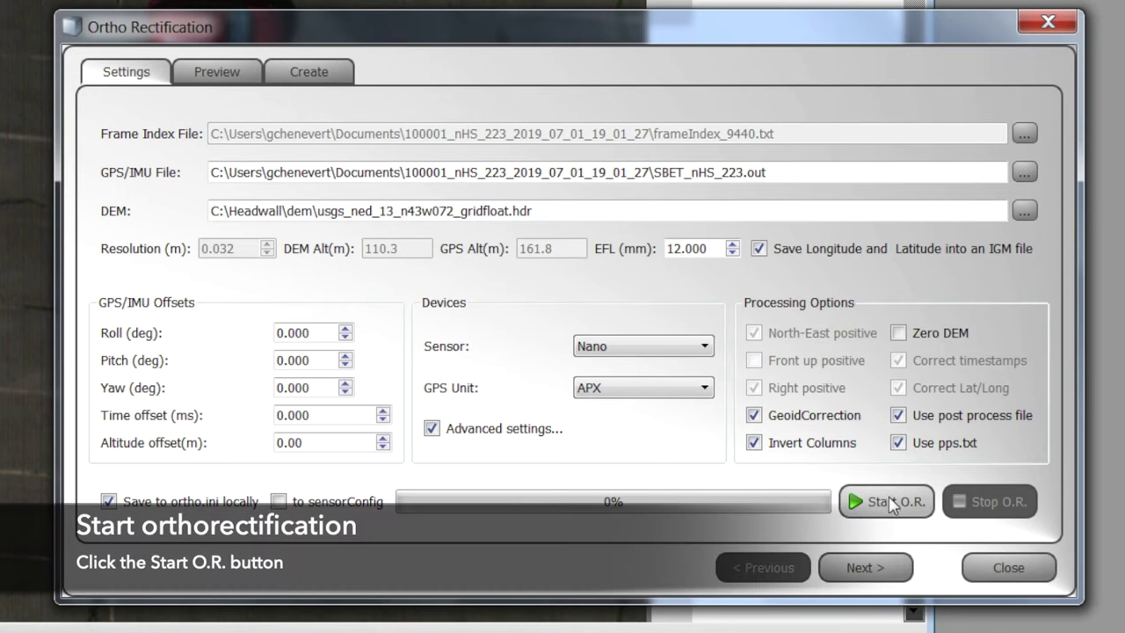
click(892, 505)
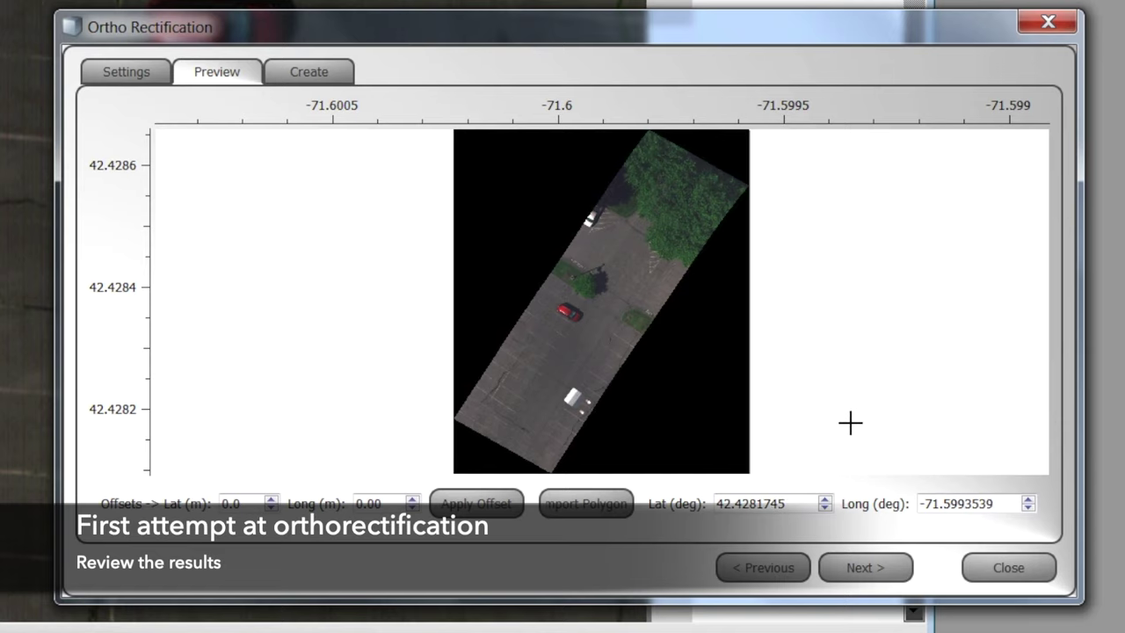
scroll(854, 433, up, 5)
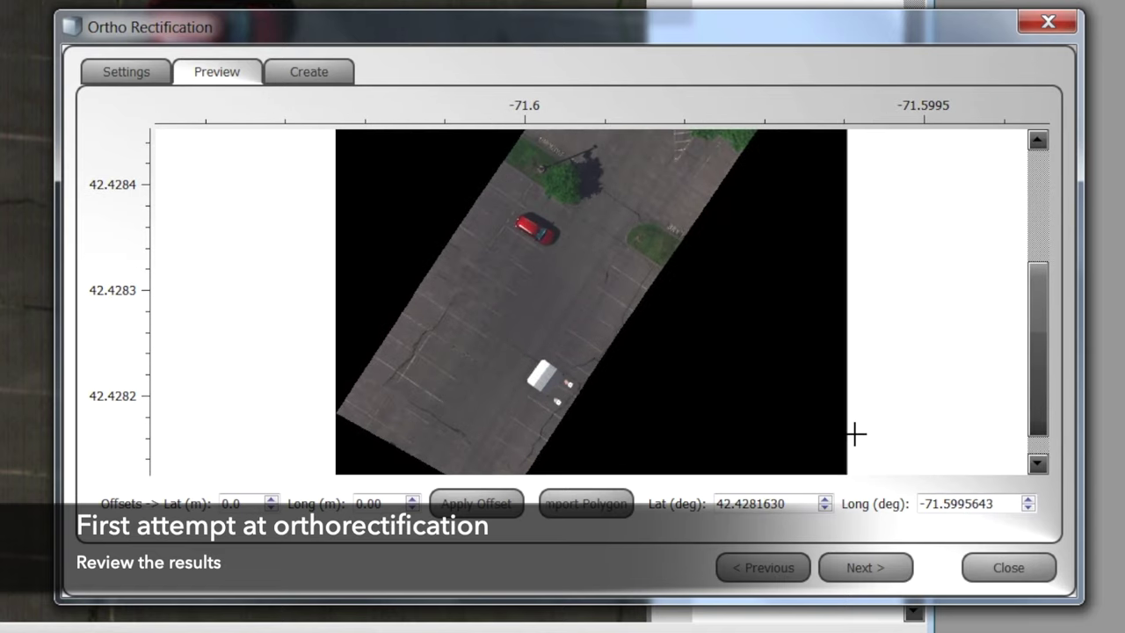
scroll(858, 425, up, 3)
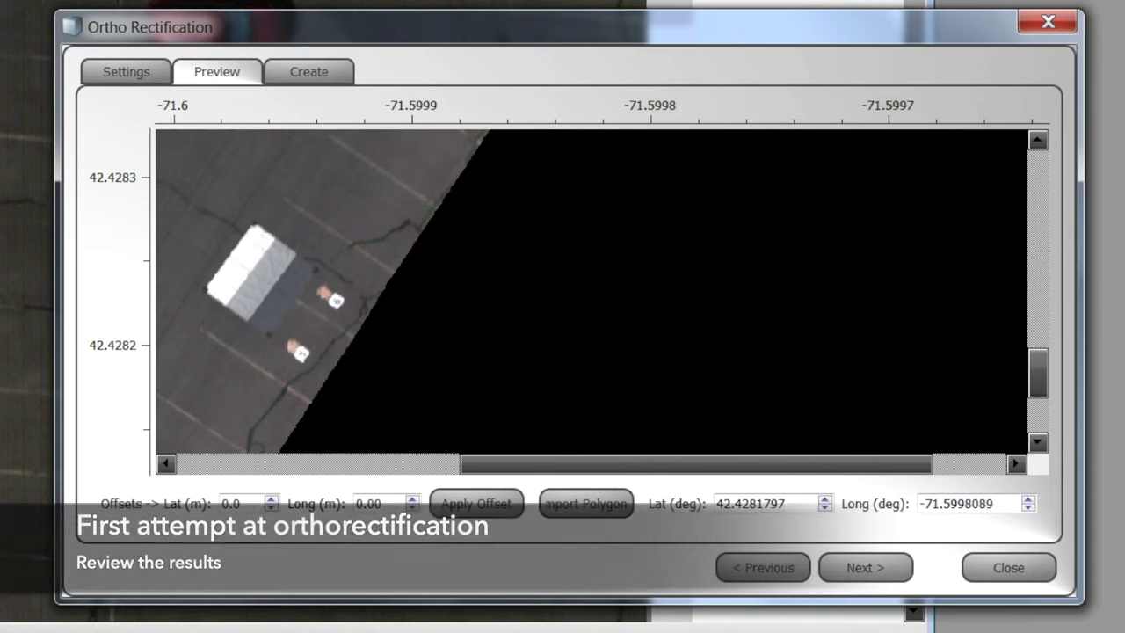
drag(689, 462, 582, 465)
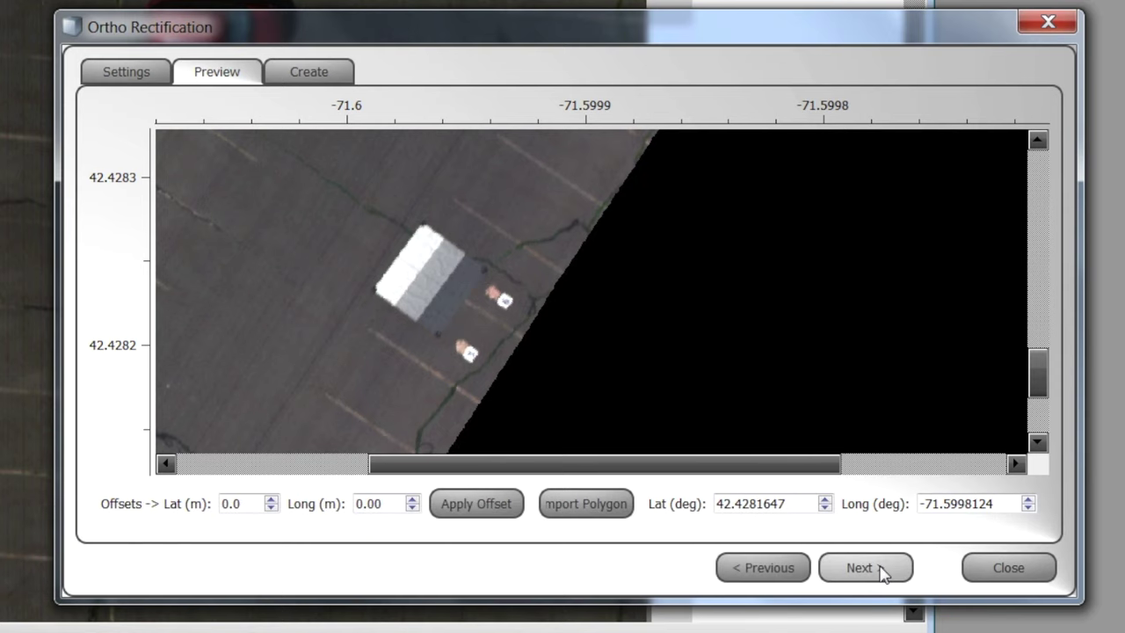
Step: Create the orthorectified RGB cube raw_9440_or, open it with its three wavelengths, and close Ortho Rectification
click(882, 573)
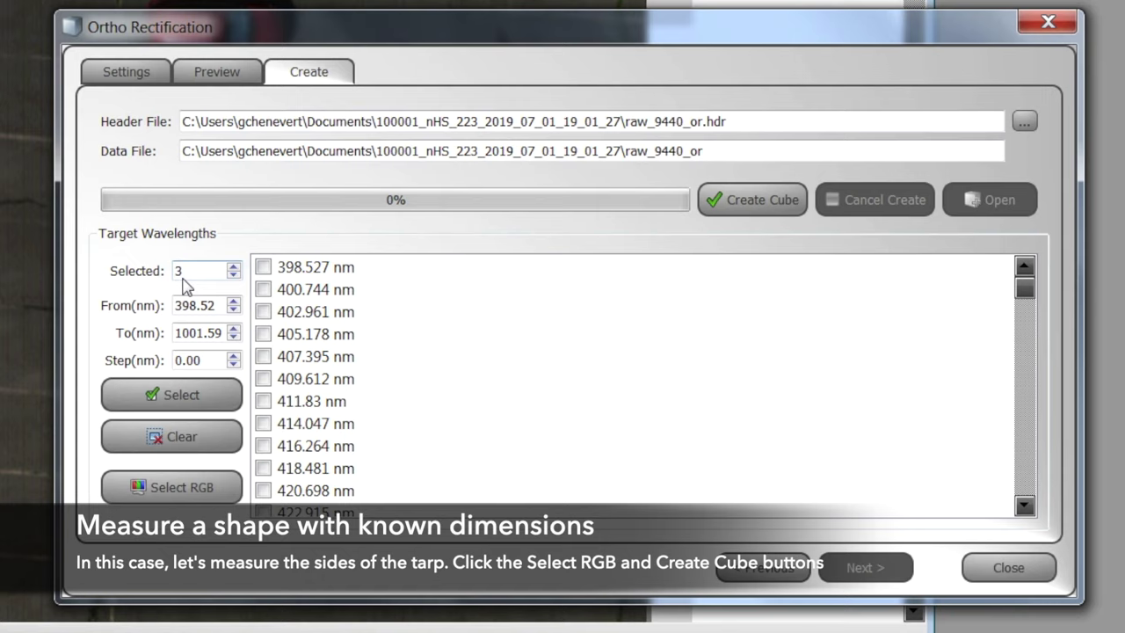
click(775, 202)
click(997, 204)
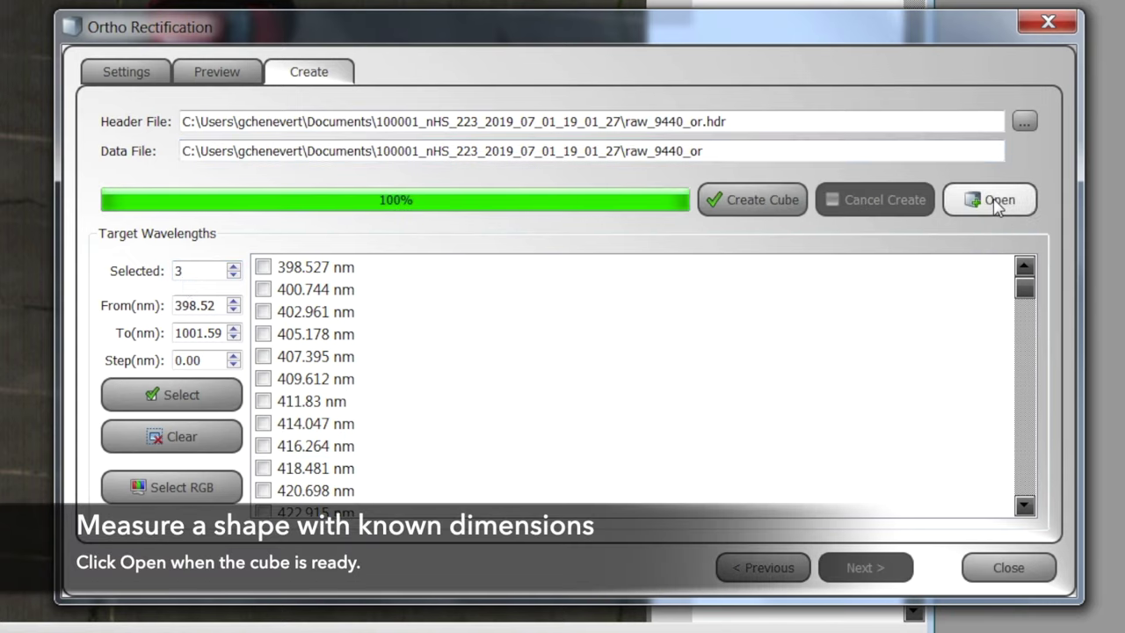
click(389, 362)
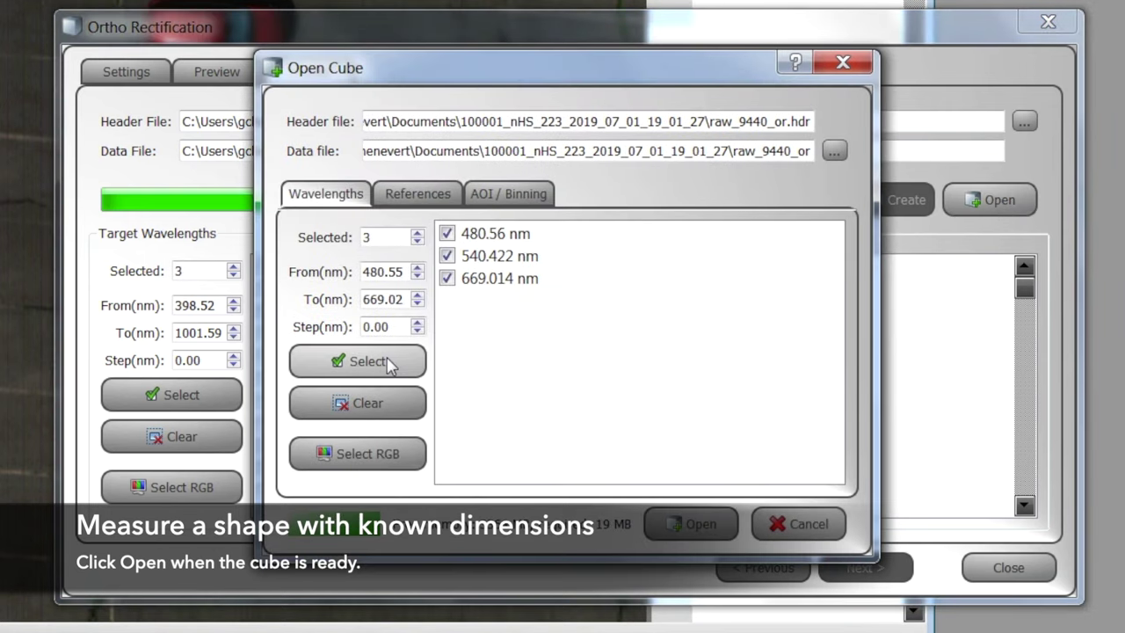
click(640, 428)
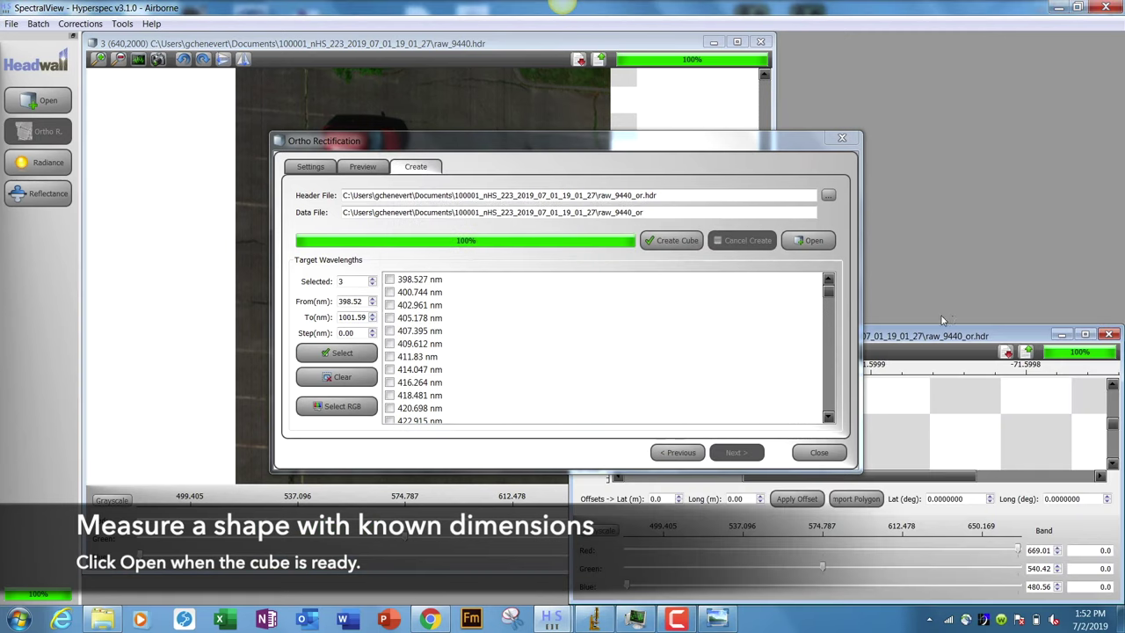
click(841, 139)
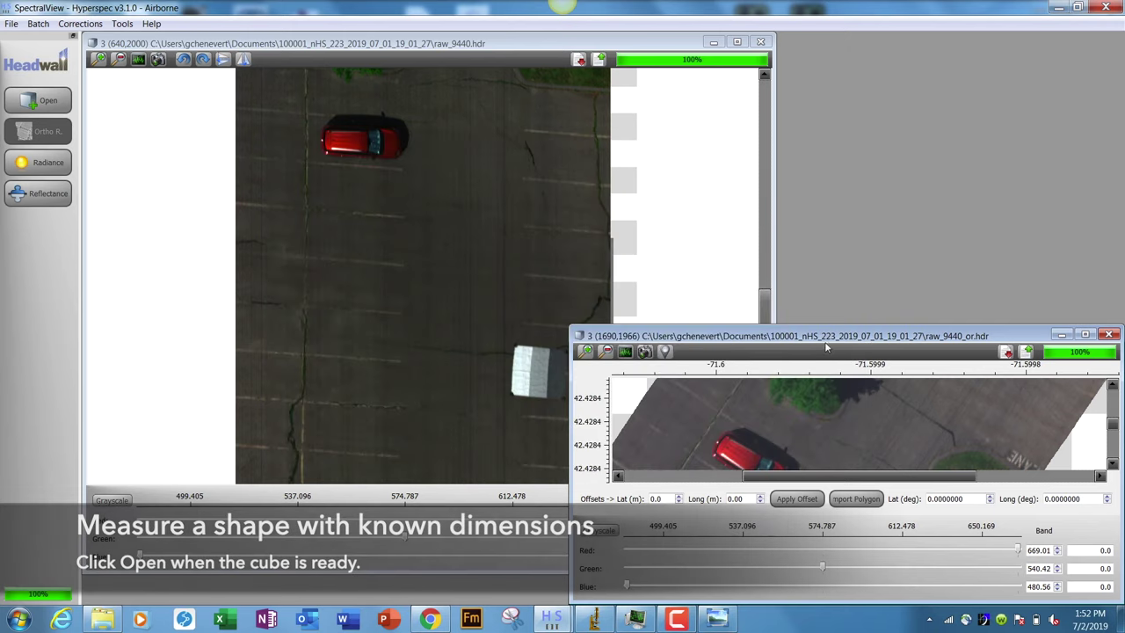
Step: Enlarge the raw_9440_or window, bring the tarp into view, and save a snapshot image named raw_9440_or
drag(672, 327, 671, 123)
drag(572, 165, 248, 165)
scroll(615, 395, down, 3)
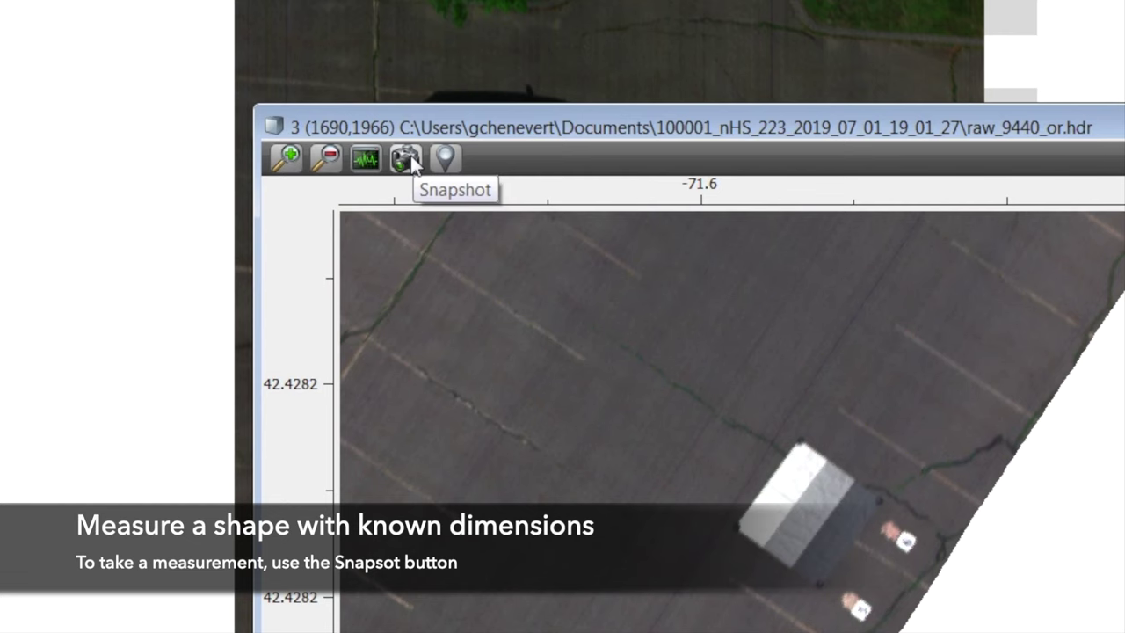
click(406, 159)
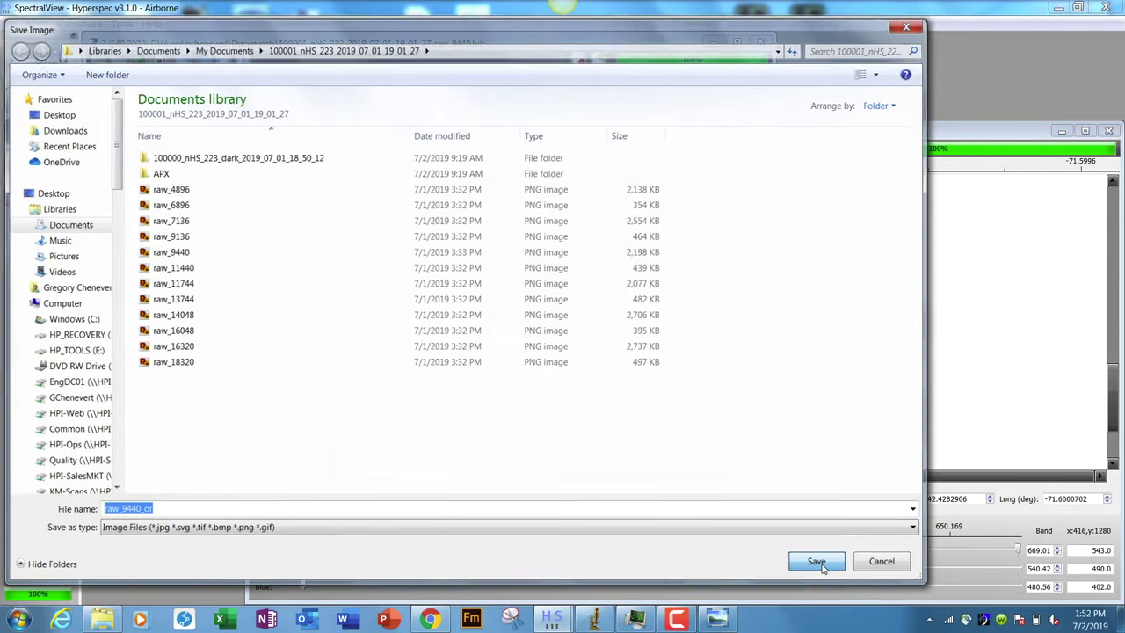
click(809, 560)
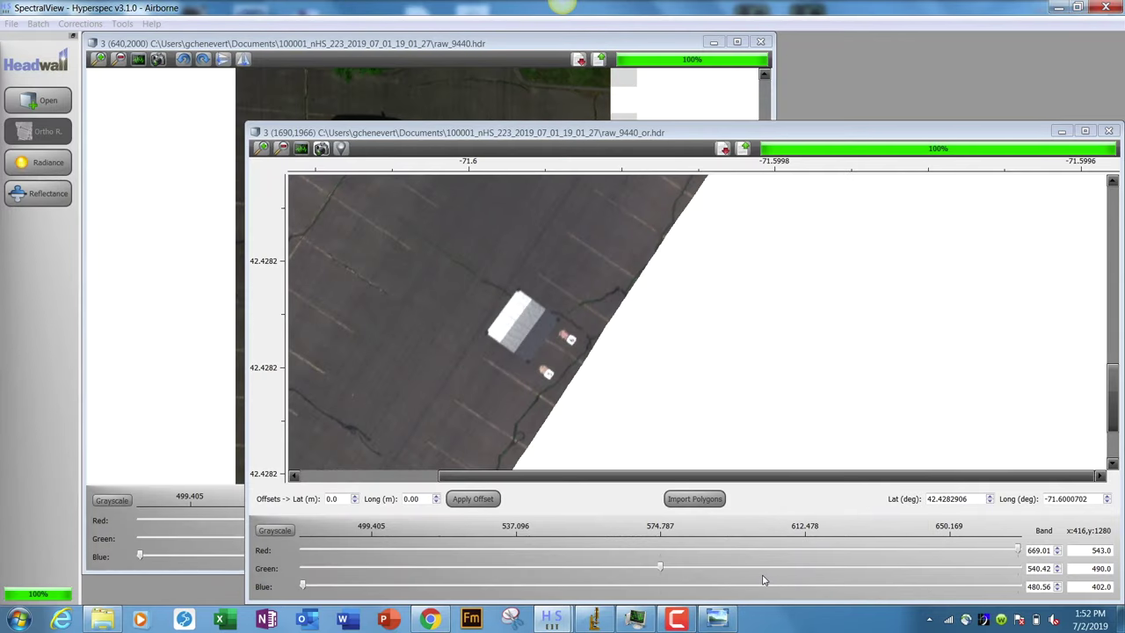
Step: Switch to ImageJ and open the raw_9440_or PNG from the 100001_nHS_223_2019_07_01_19_01_27 folder in it
click(597, 621)
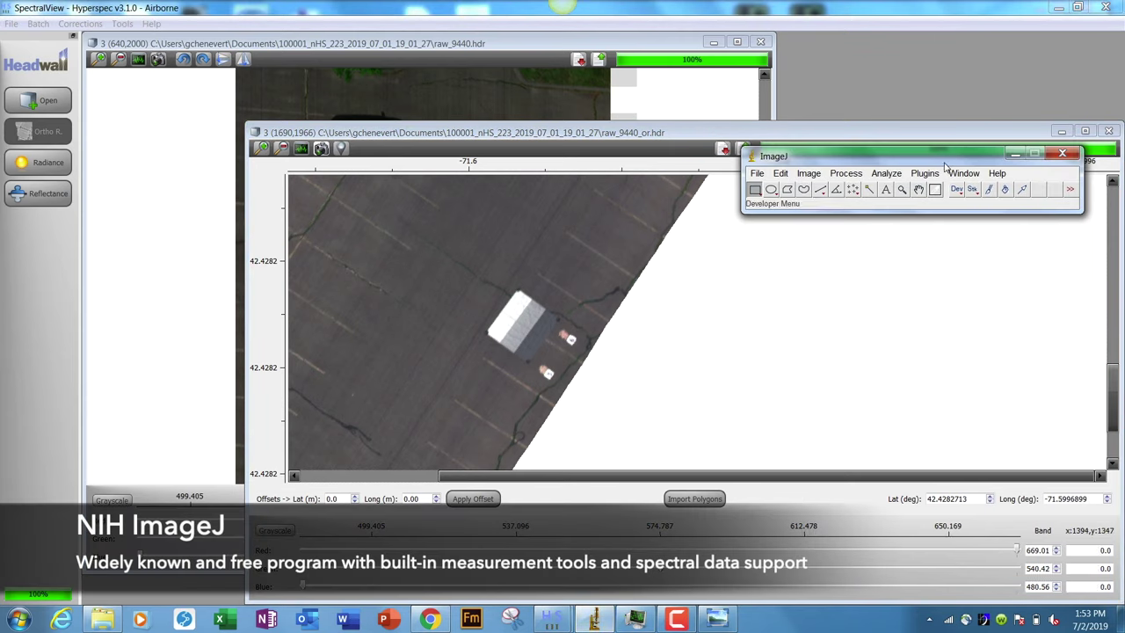
drag(947, 159, 956, 100)
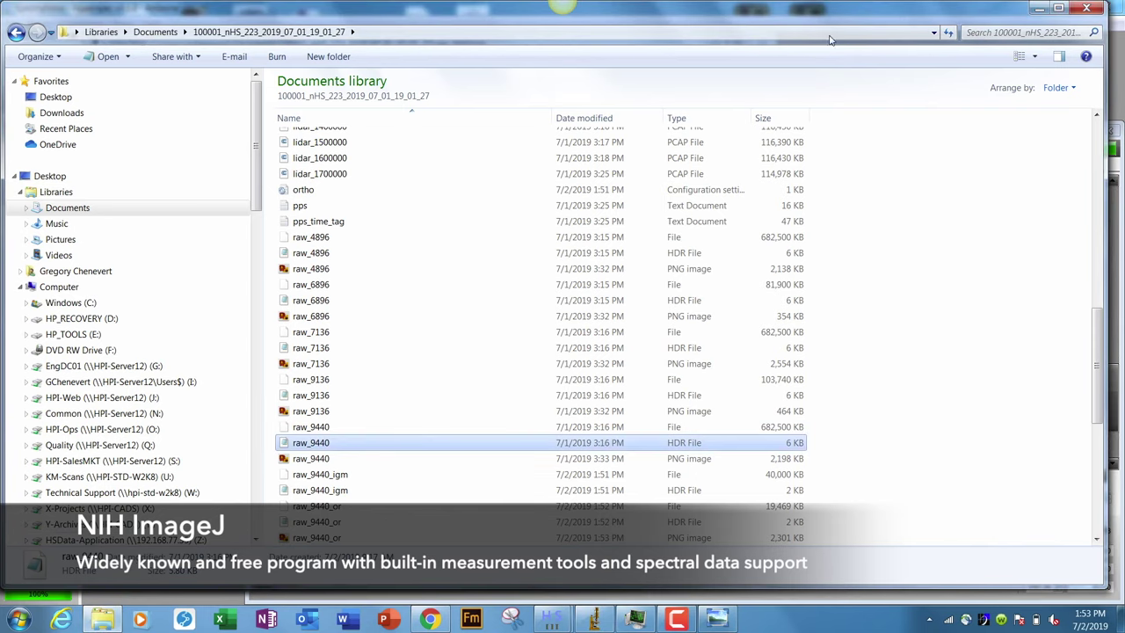
drag(986, 5, 986, 126)
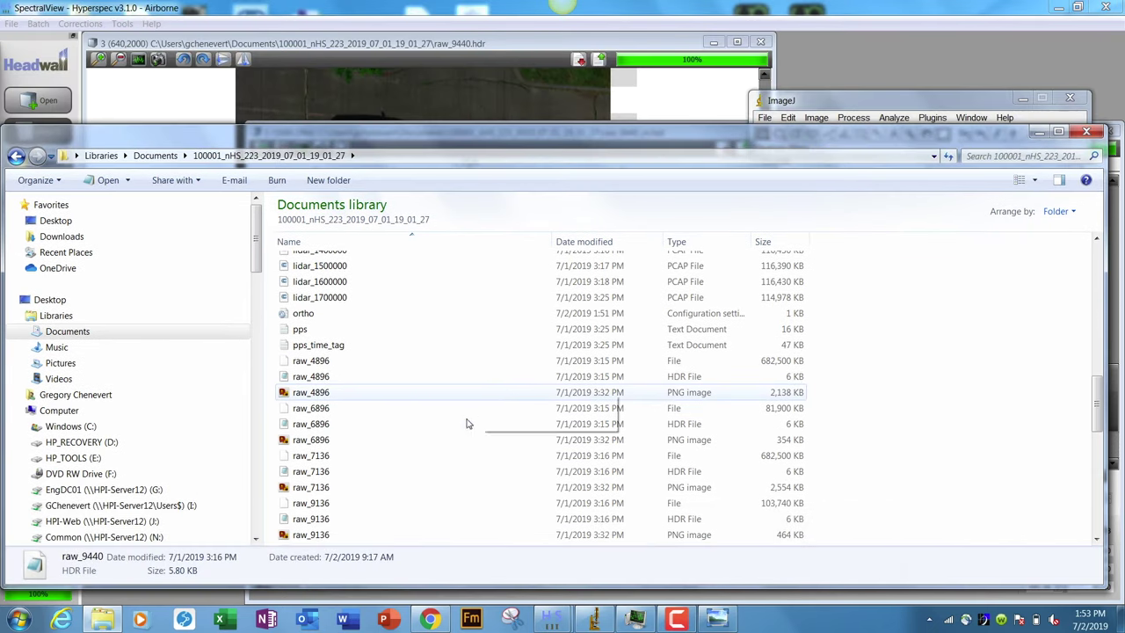
scroll(467, 424, down, 3)
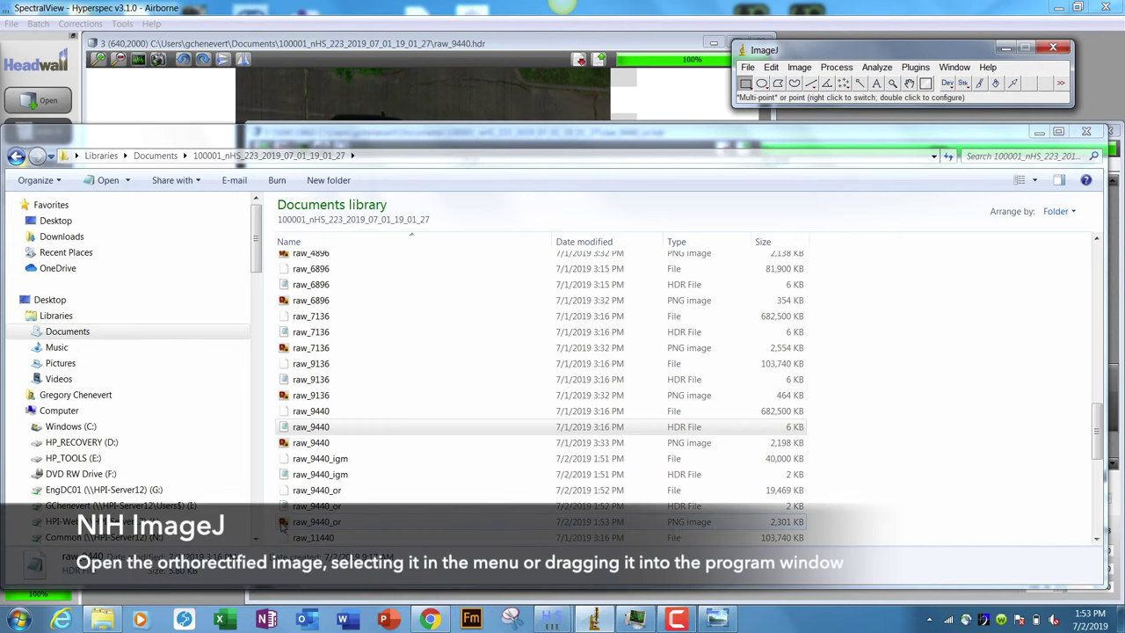
drag(316, 521, 861, 102)
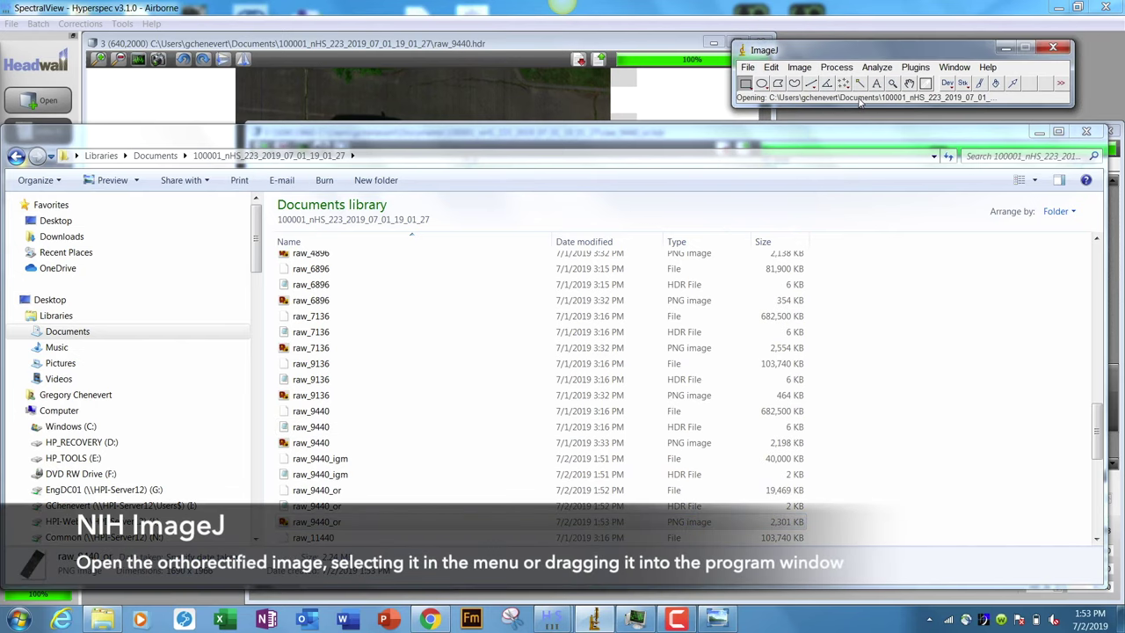
click(1037, 133)
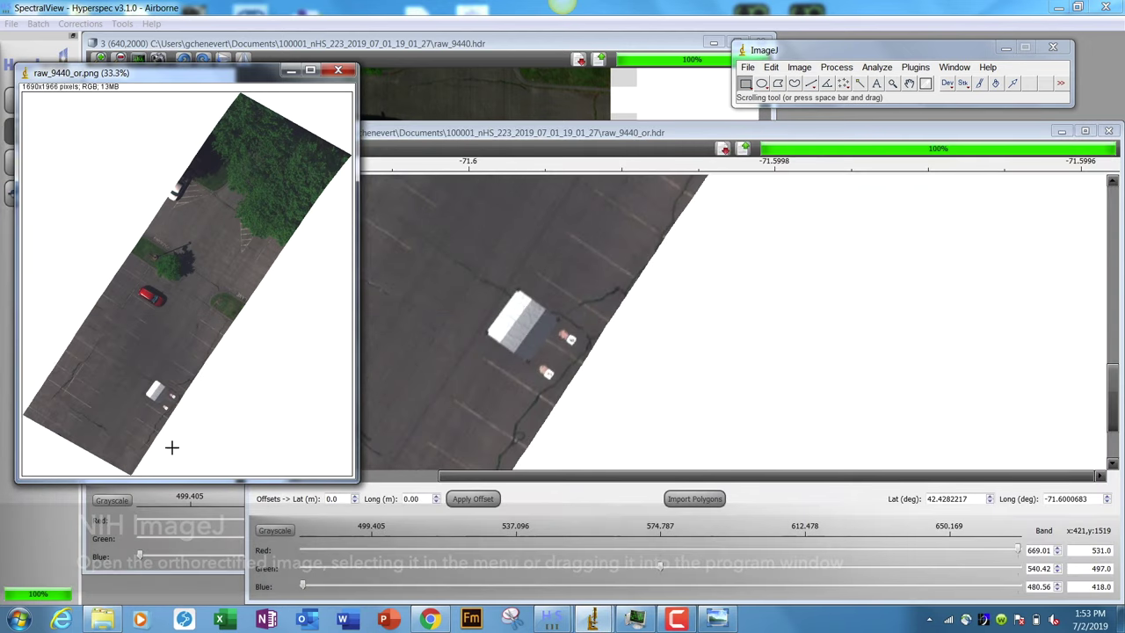
Step: Enlarge the raw_9440_or.png window, zoom in to 200%, and bring the whole tarp into view
drag(356, 481, 714, 629)
click(891, 83)
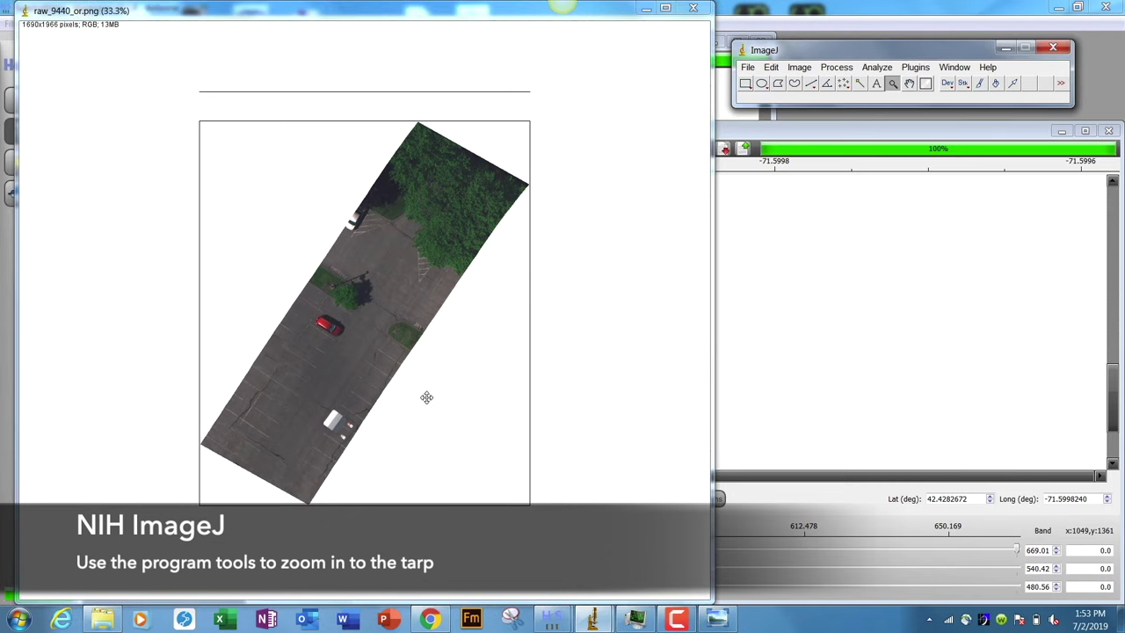
click(410, 398)
click(409, 398)
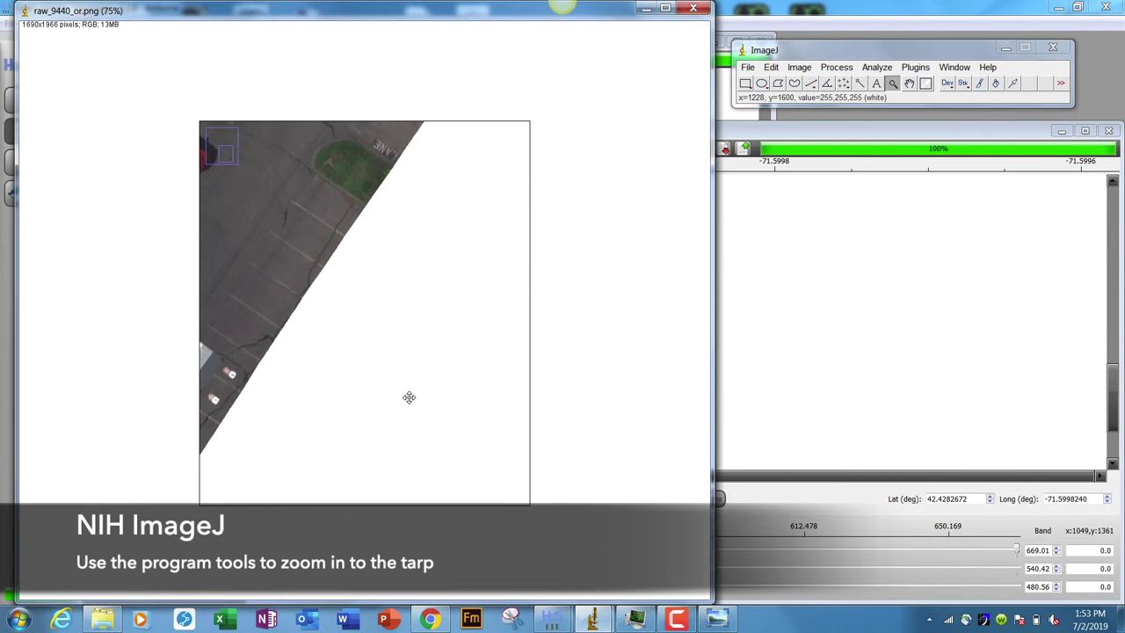
click(409, 397)
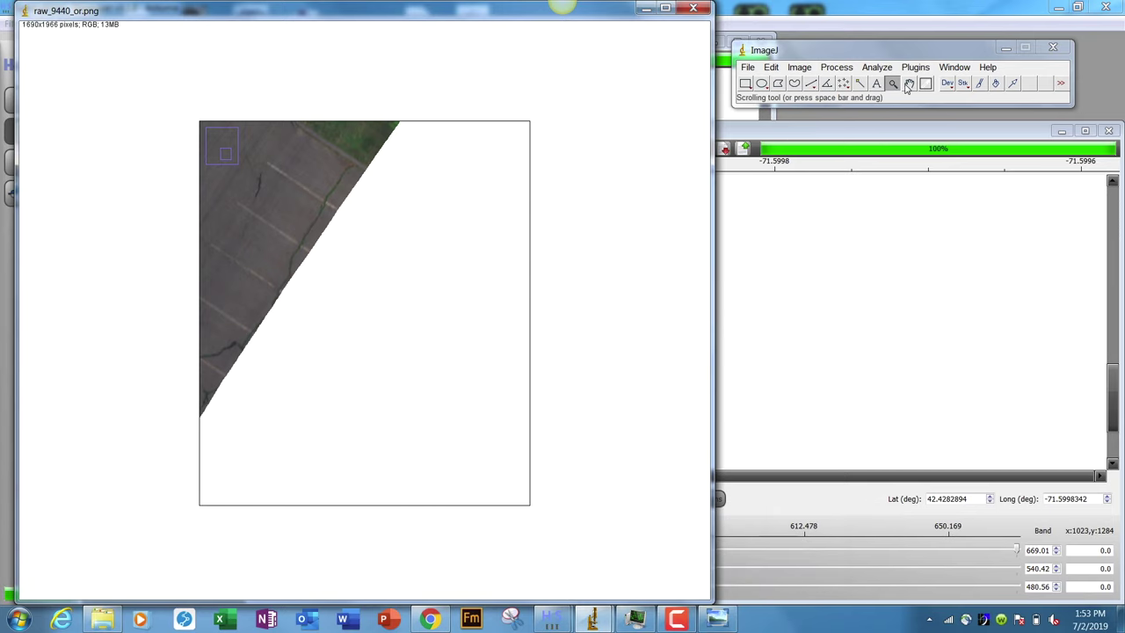
click(909, 82)
drag(241, 293, 476, 260)
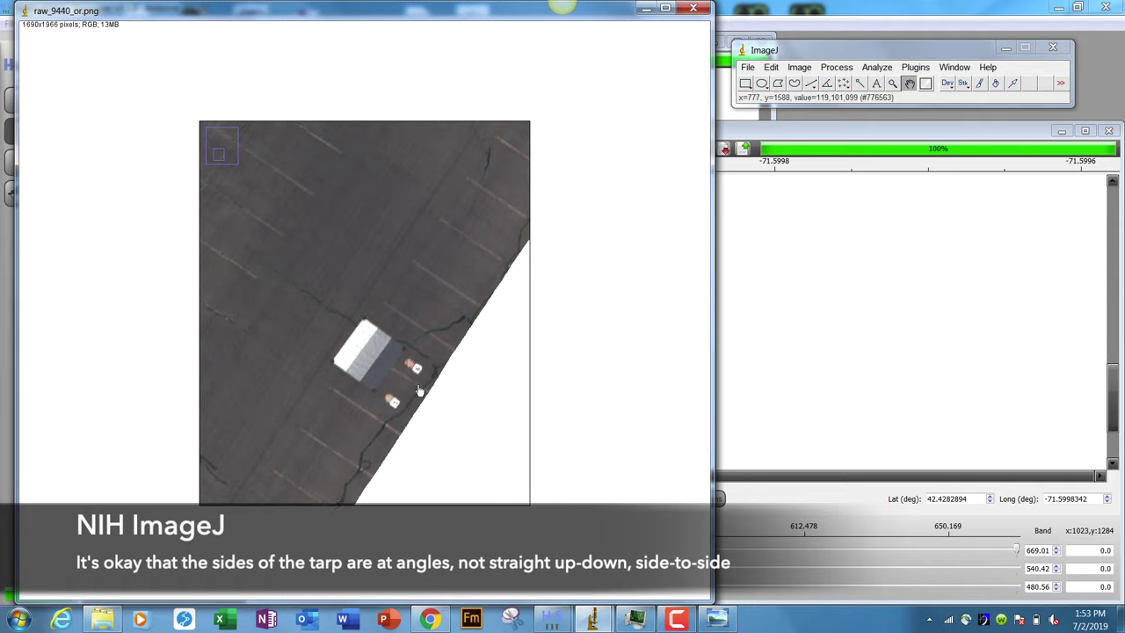
click(892, 84)
click(492, 341)
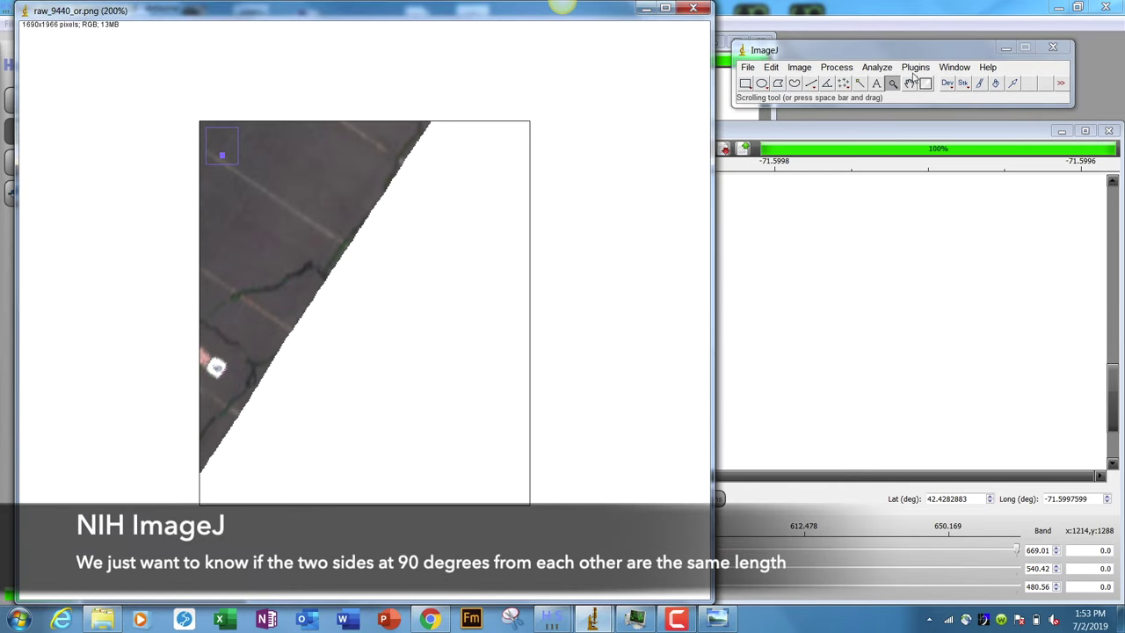
click(910, 84)
drag(234, 301, 522, 321)
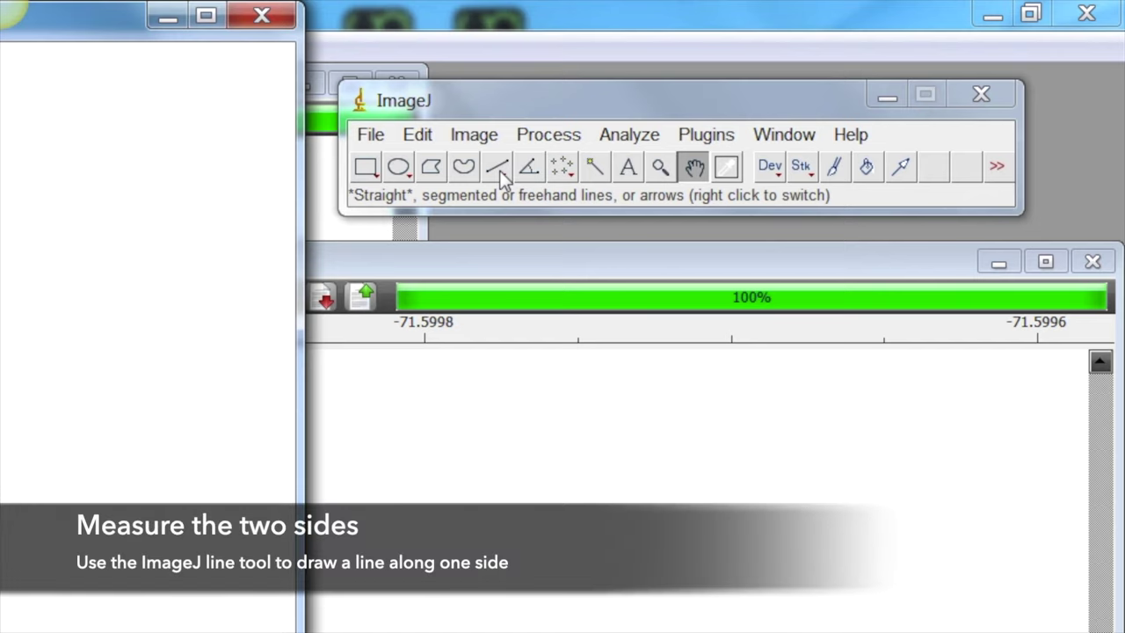
Step: Measure two adjacent sides of the tarp with straight lines drawn corner to corner
click(498, 167)
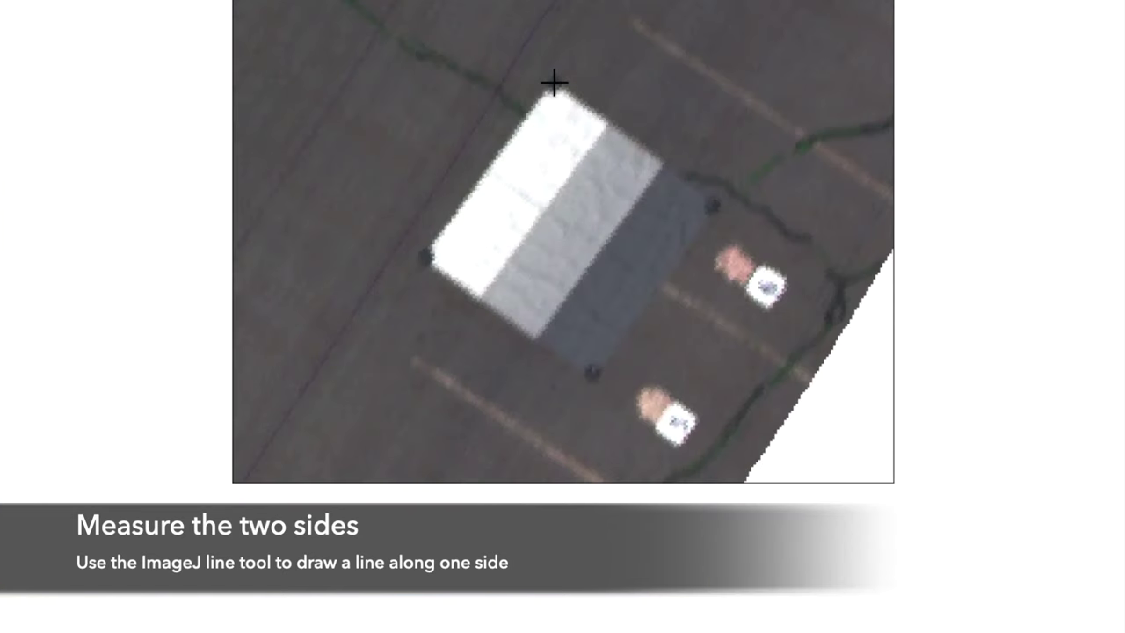
drag(553, 84, 715, 205)
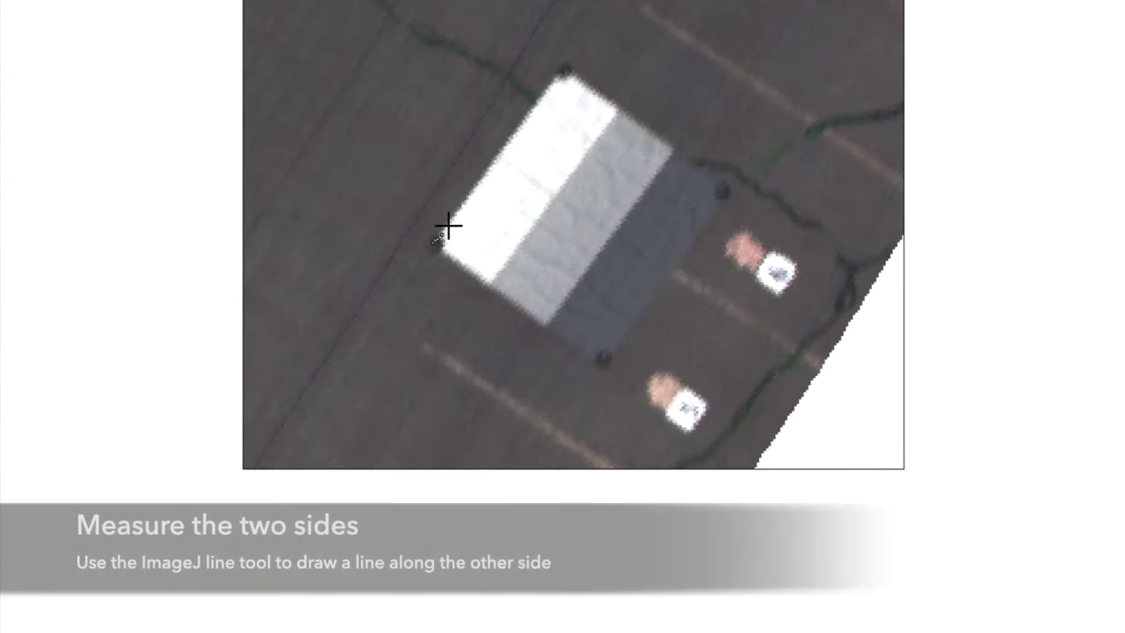
drag(296, 391, 357, 304)
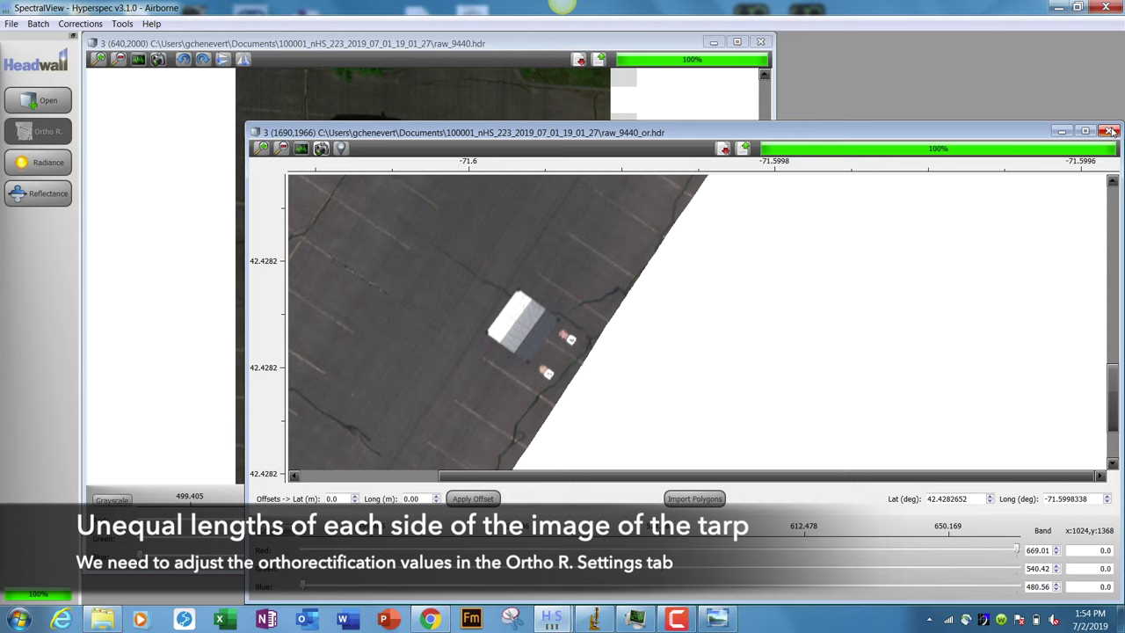
Step: Close the raw_9440_or cube in SpectralView and reopen Ortho Rectification for raw_9440, placing its dialog so all settings are visible
click(1110, 131)
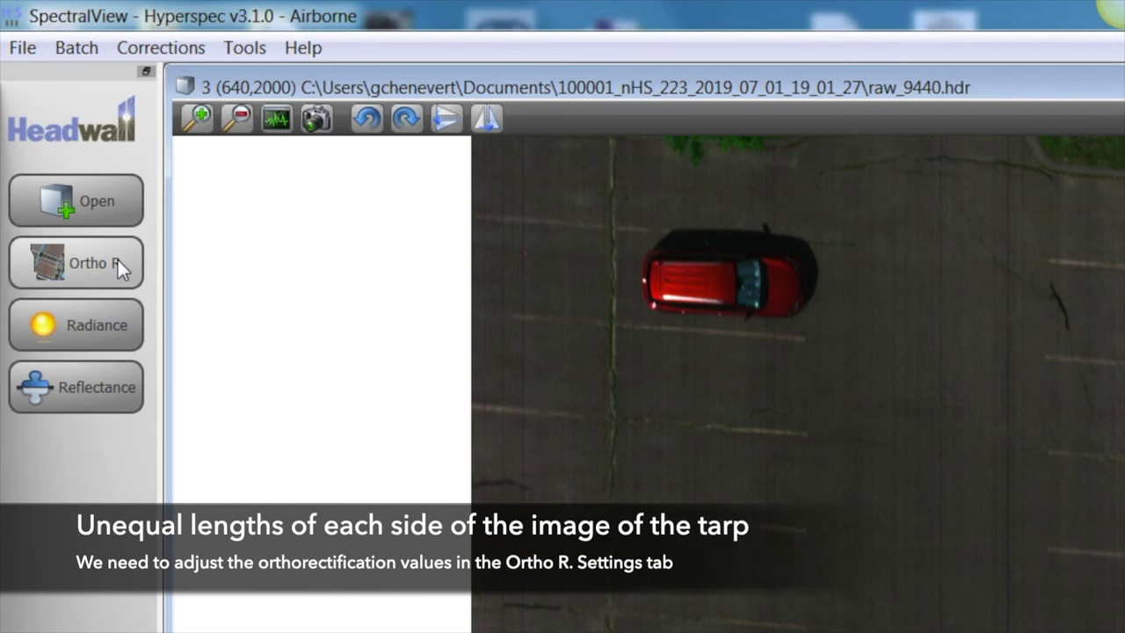
click(59, 130)
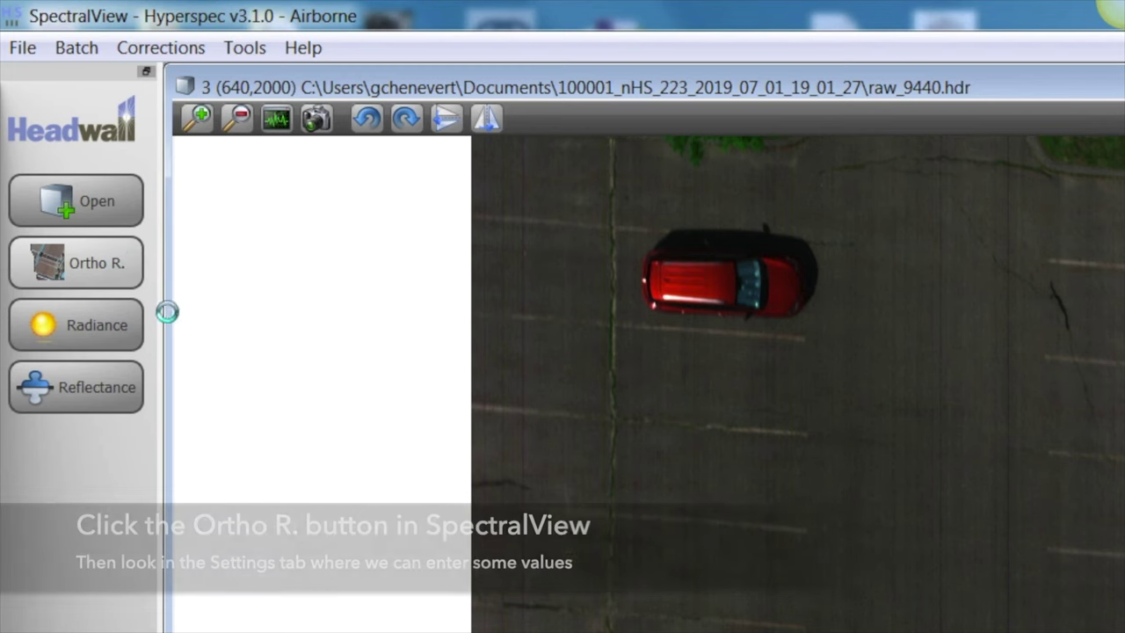
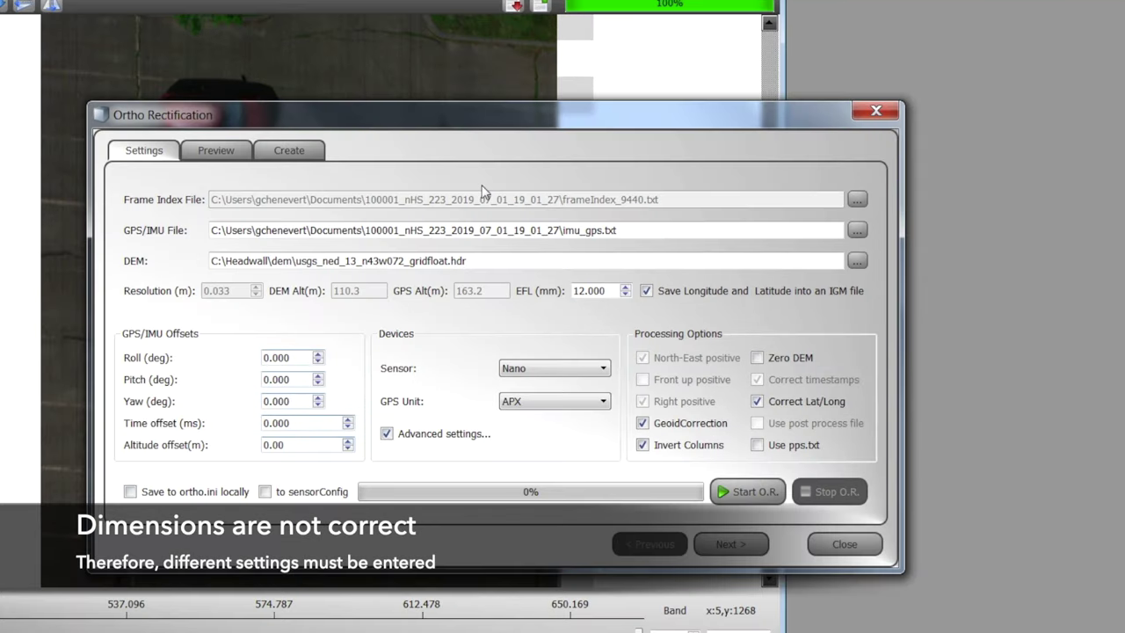
drag(532, 123, 687, 135)
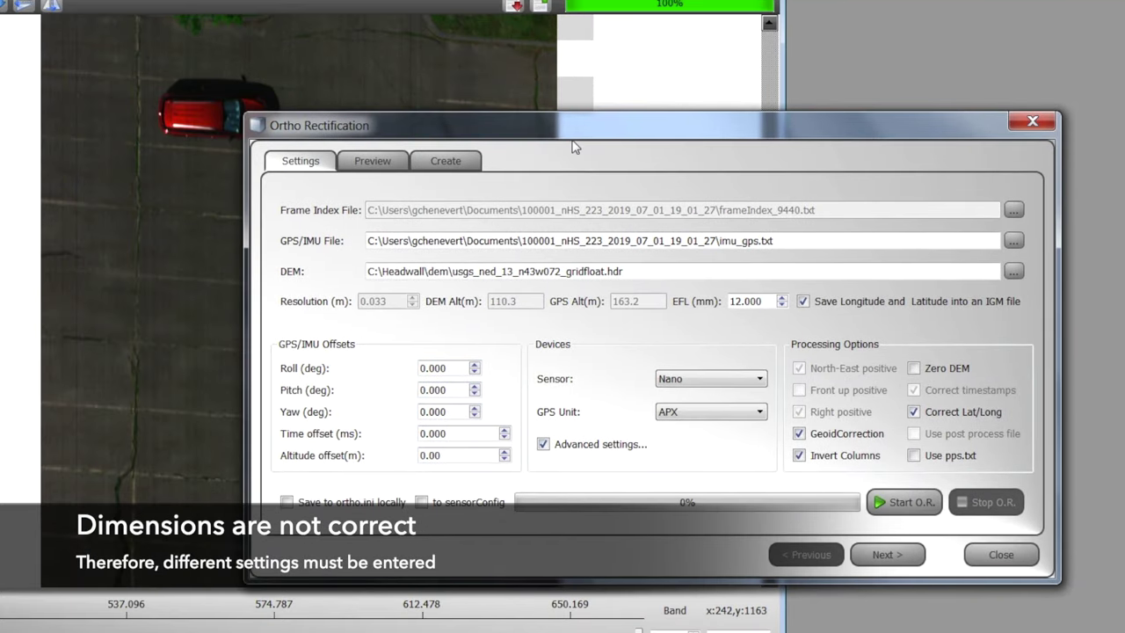
drag(576, 124, 791, 70)
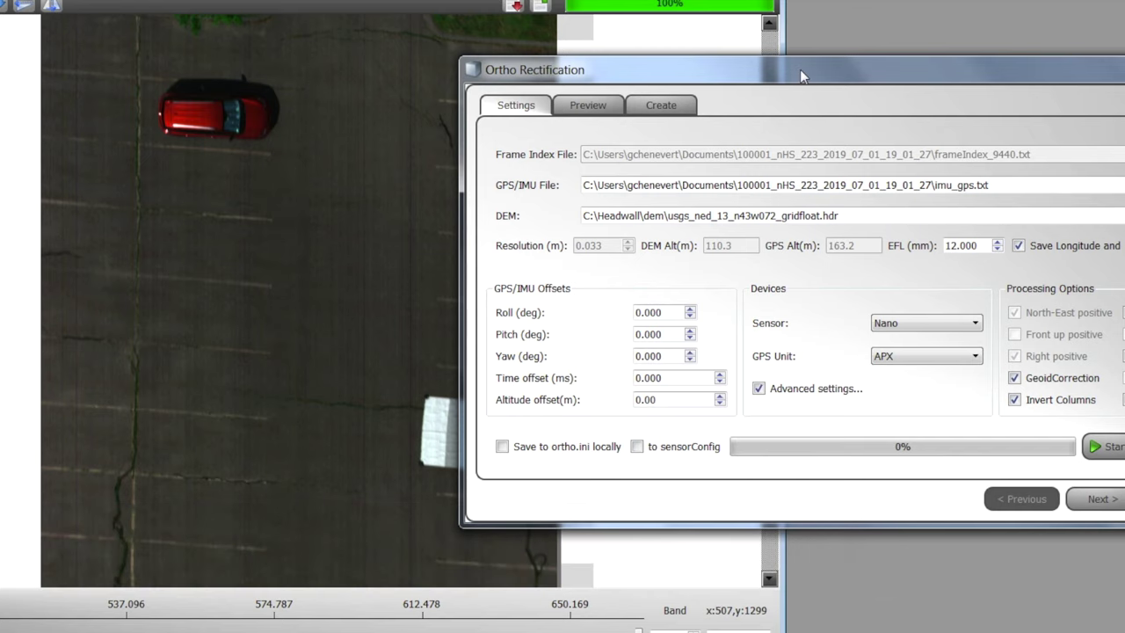
drag(797, 77, 627, 74)
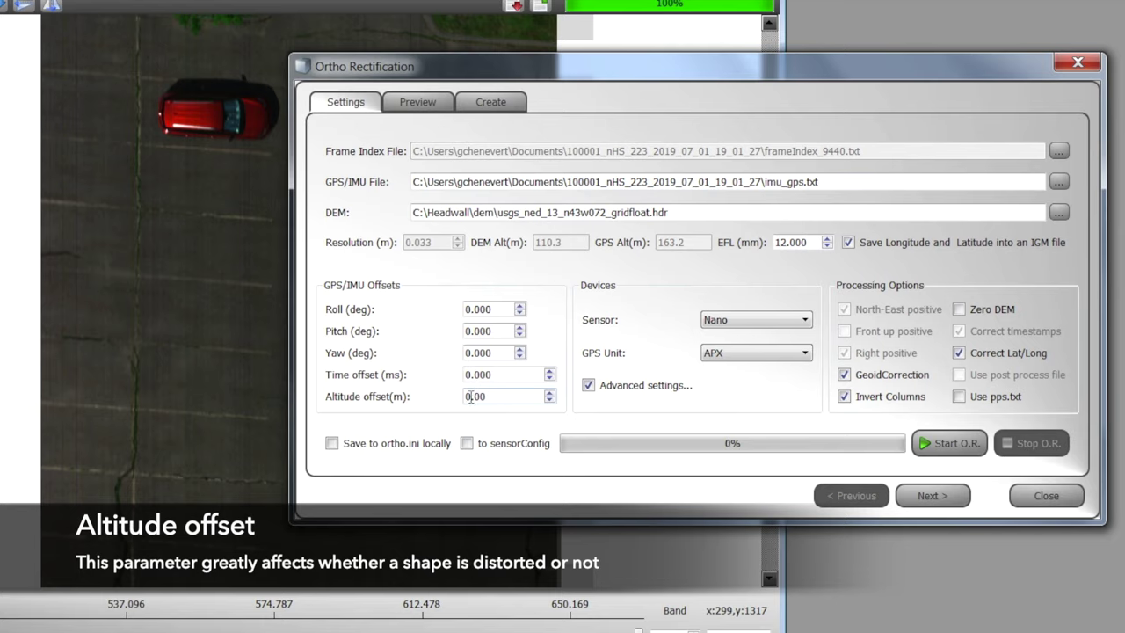
Step: Set the altitude offset to 3 m and run the orthorectification again
drag(471, 397, 464, 397)
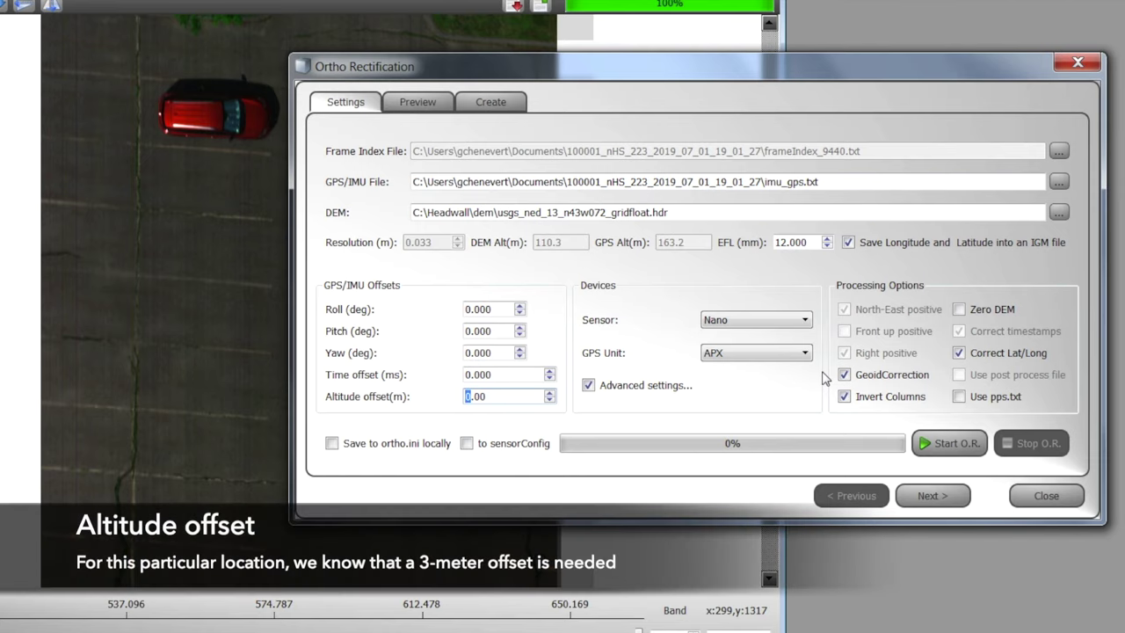
text(3)
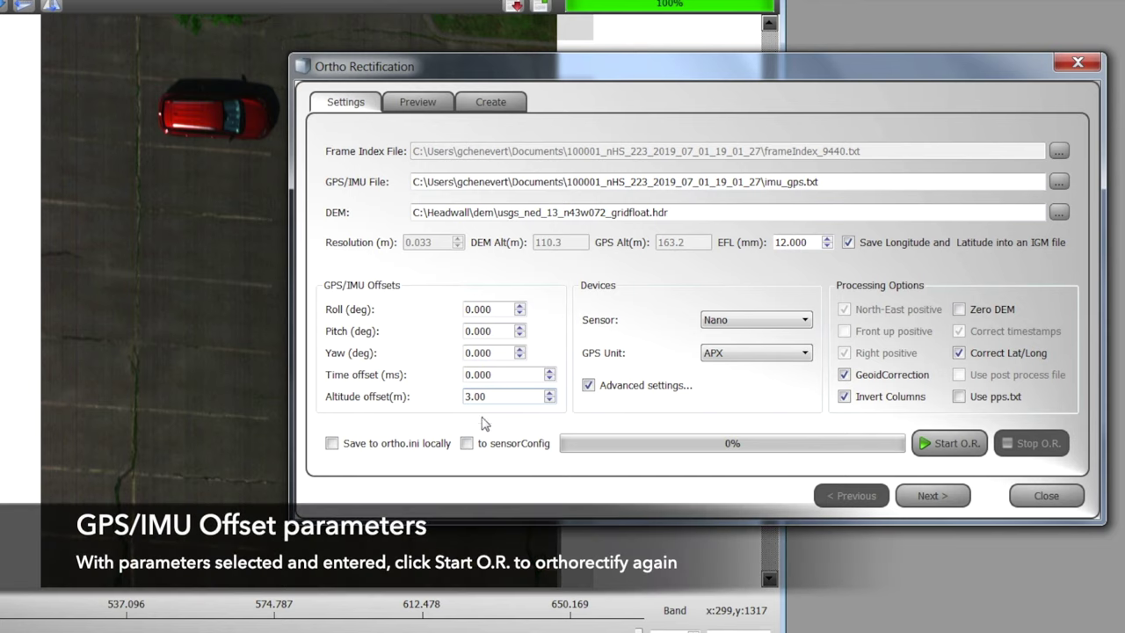
click(963, 448)
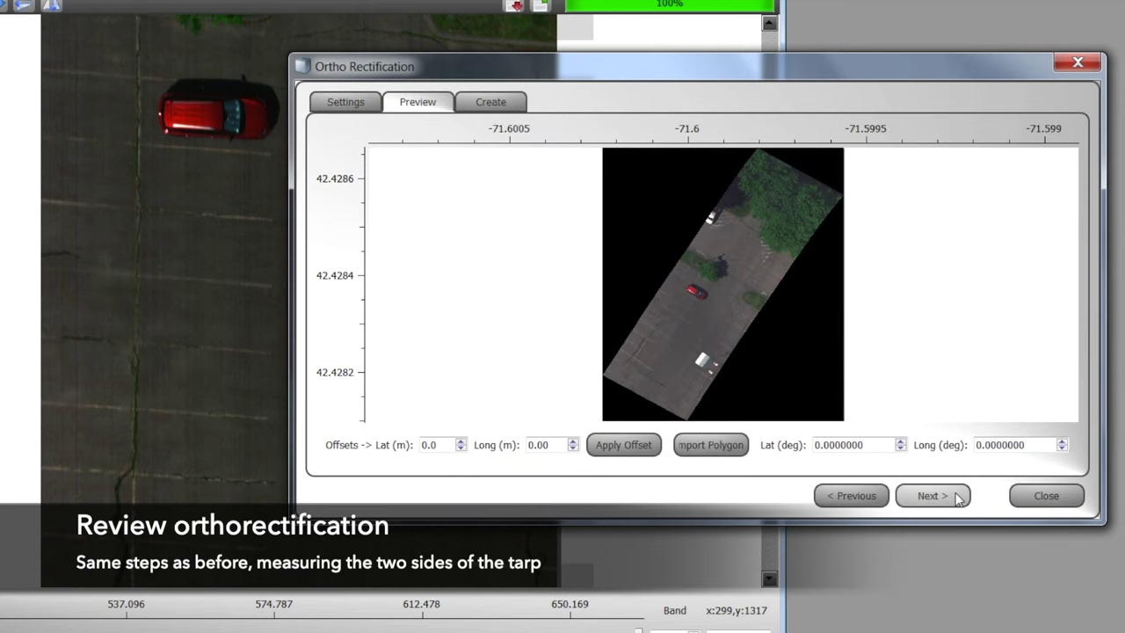
Step: Create the orthorectified cube raw_9440_or again, open it with all three wavelengths, and close Ortho Rectification
click(956, 498)
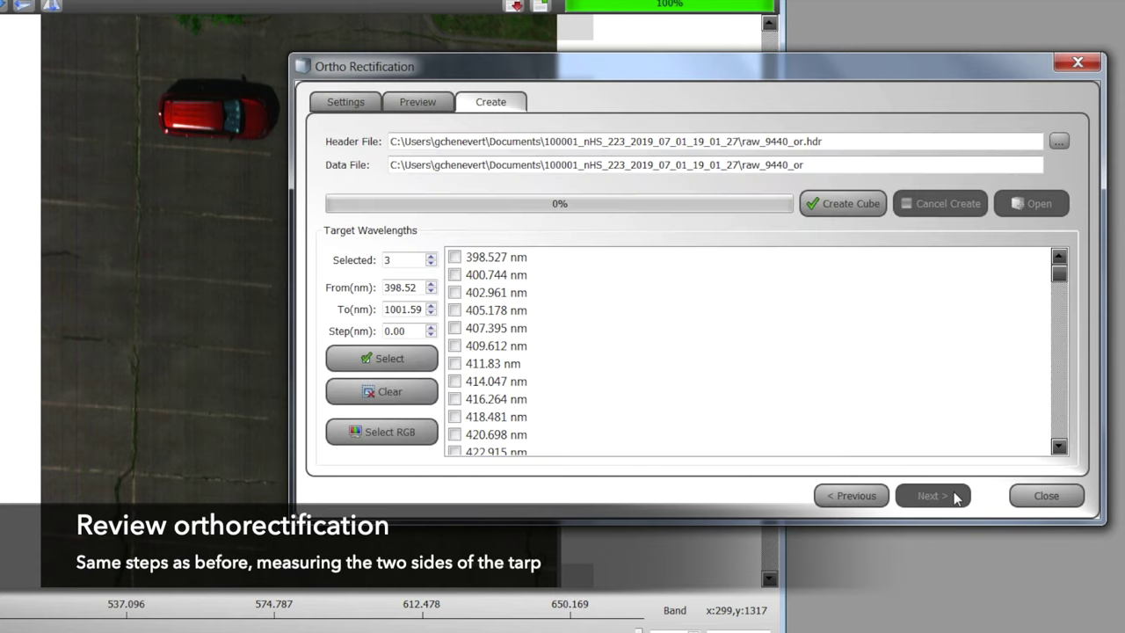
click(855, 202)
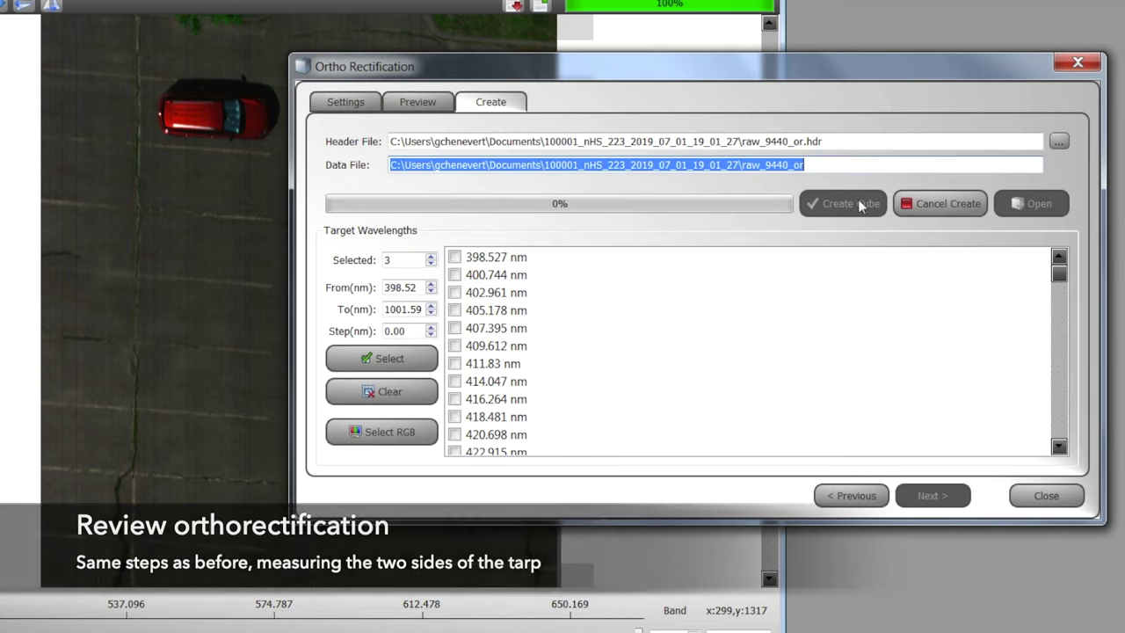
click(1033, 204)
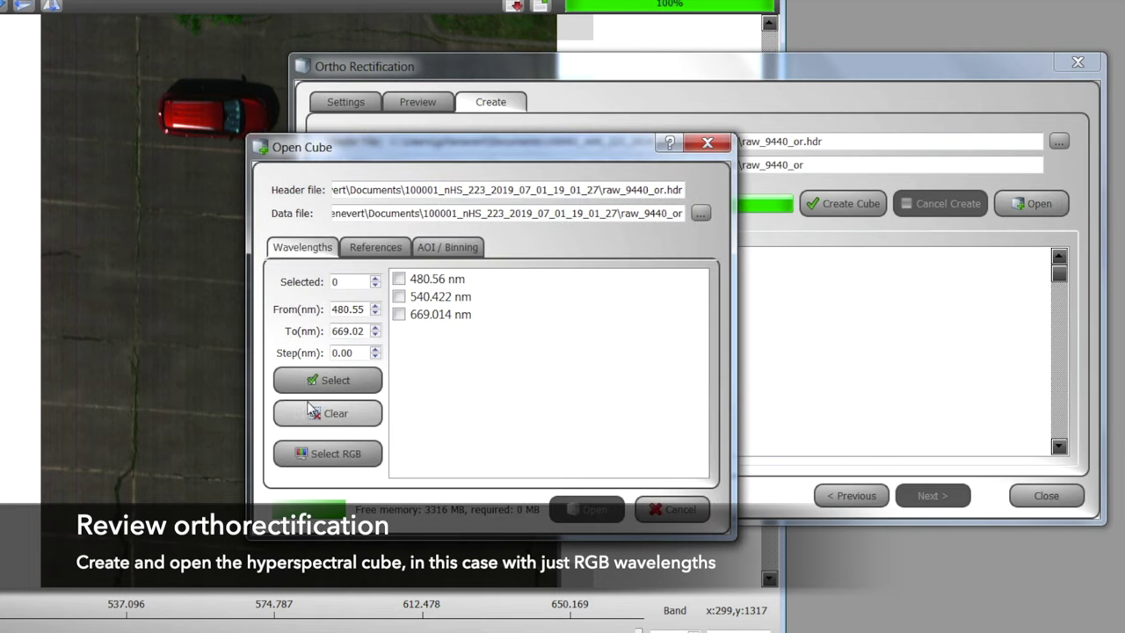
click(351, 381)
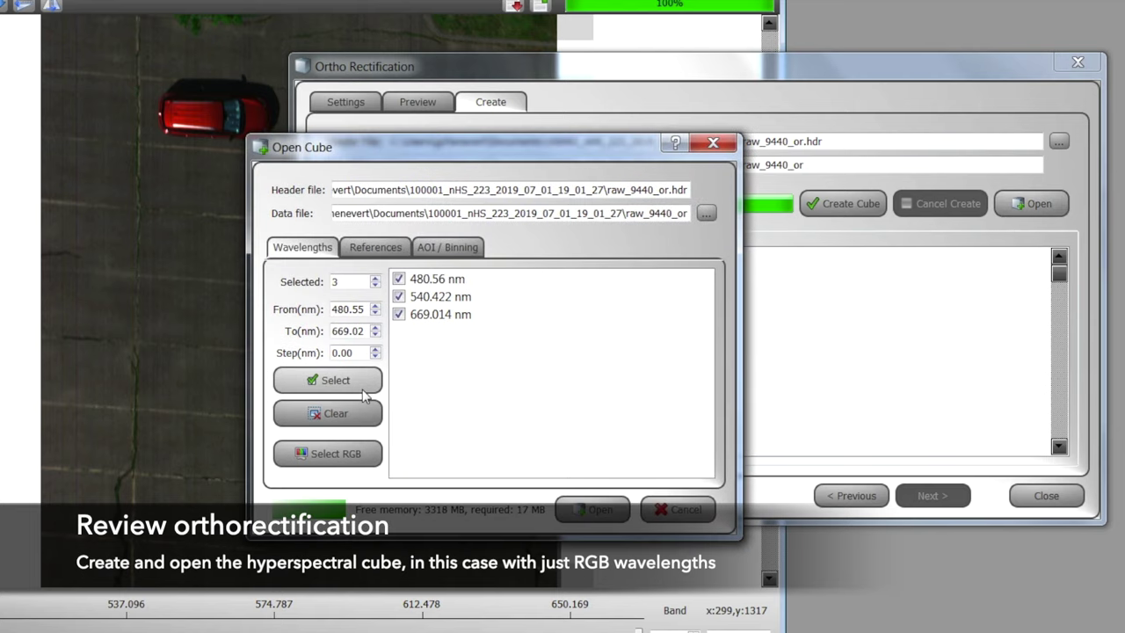
click(608, 511)
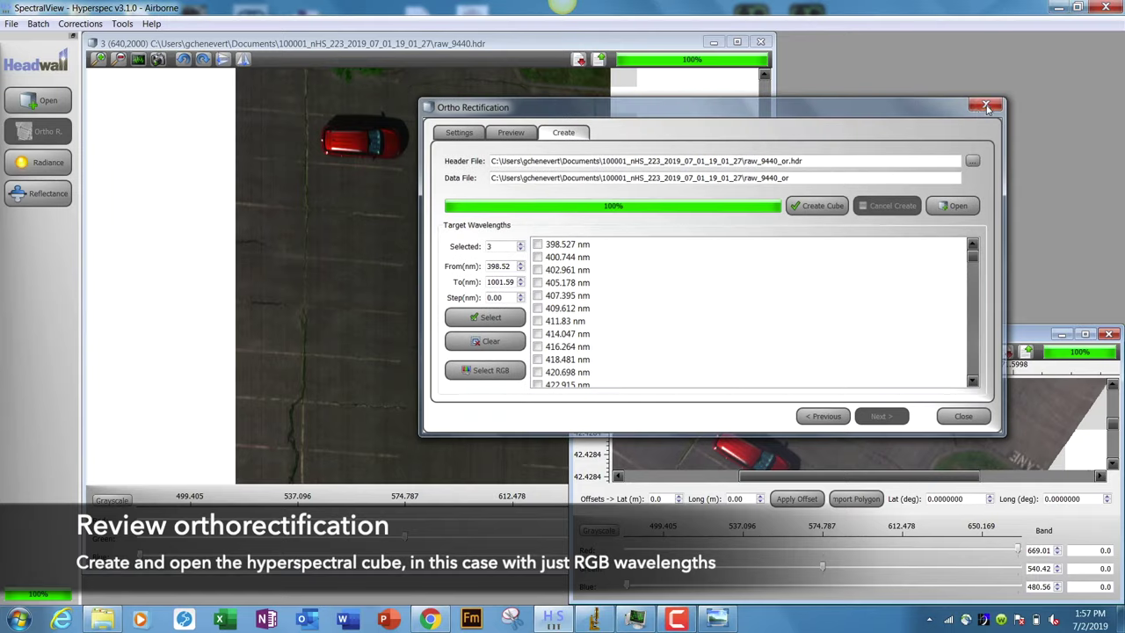
click(1078, 64)
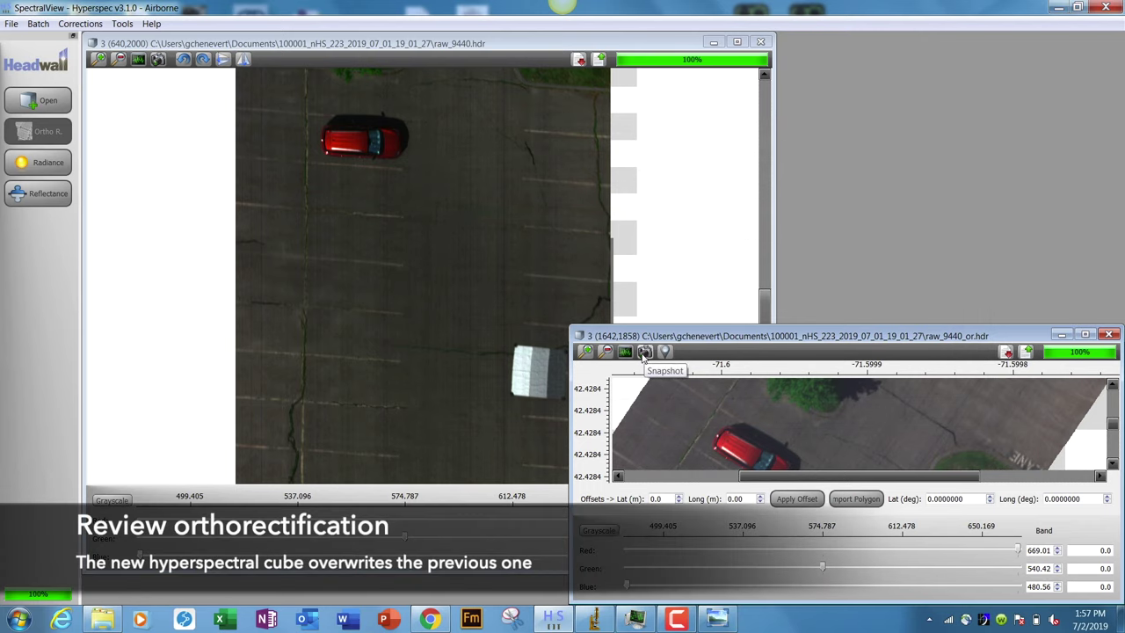
Step: Save a snapshot of the new raw_9440_or cube, replacing the existing raw_9440_or.png
click(644, 352)
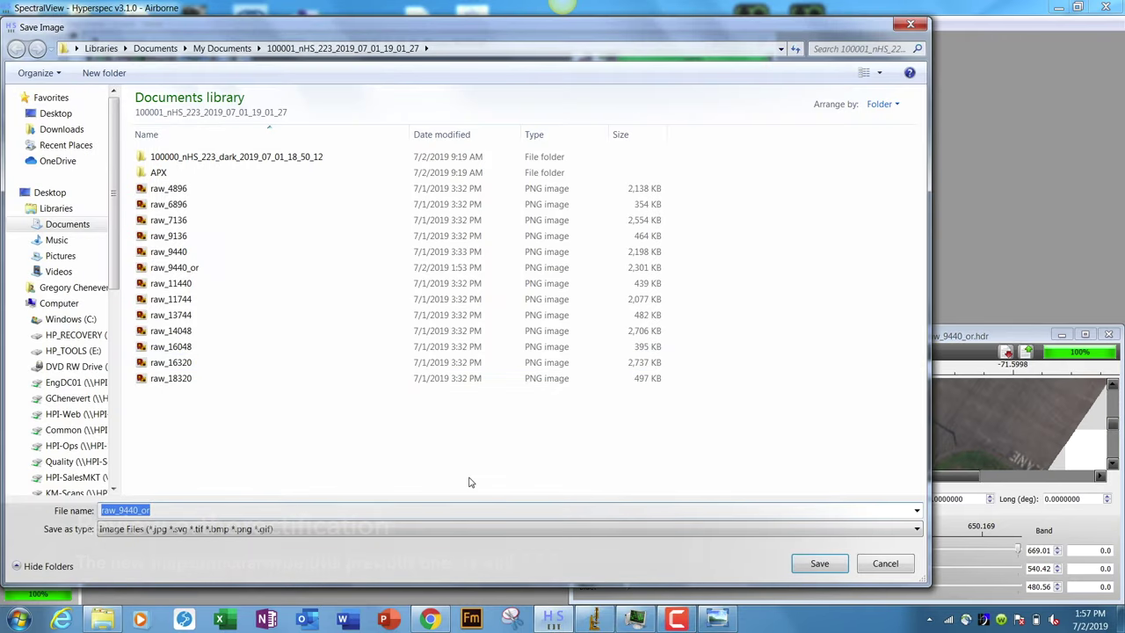
click(821, 564)
click(606, 310)
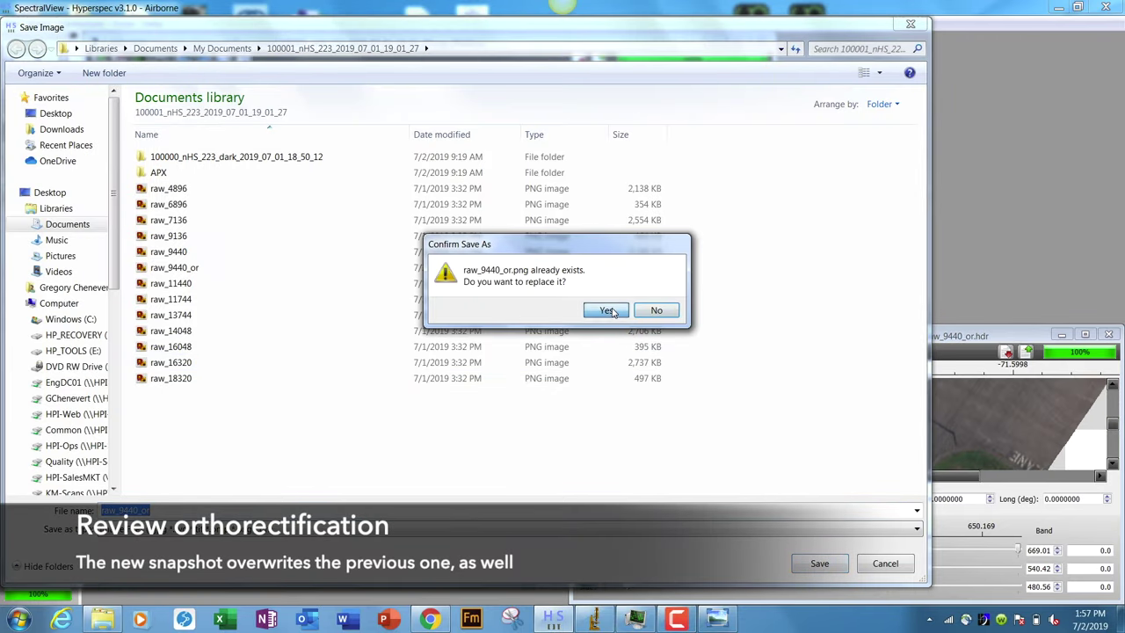
Step: Switch to ImageJ and open the updated raw_9440_or PNG from the 100001_nHS_223_2019_07_01_19_01_27 folder in it
click(594, 619)
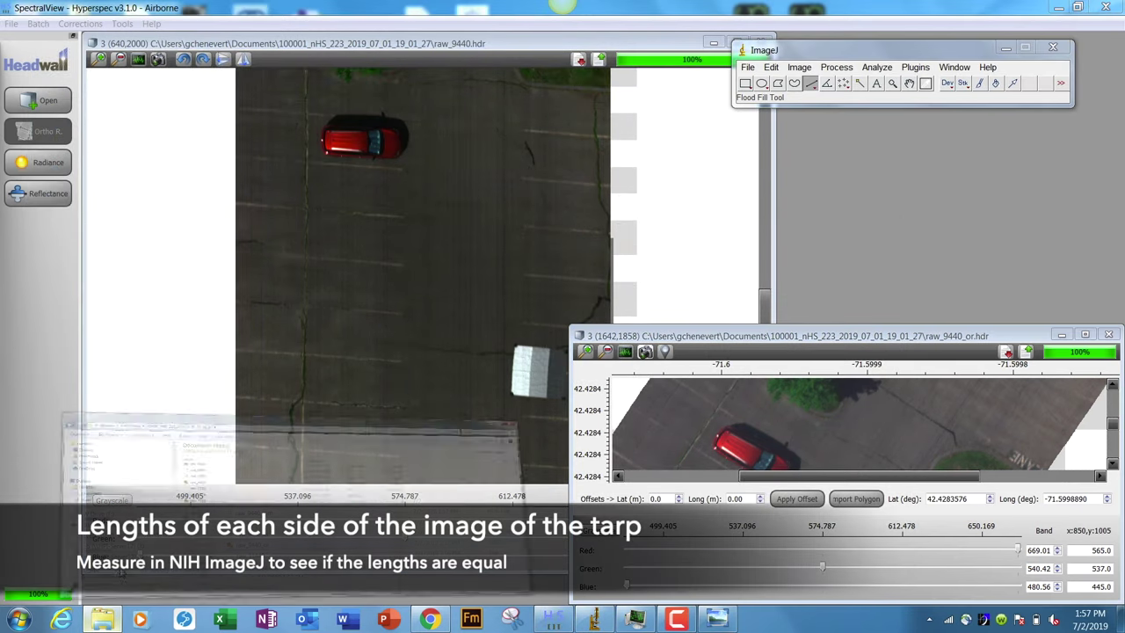
click(102, 619)
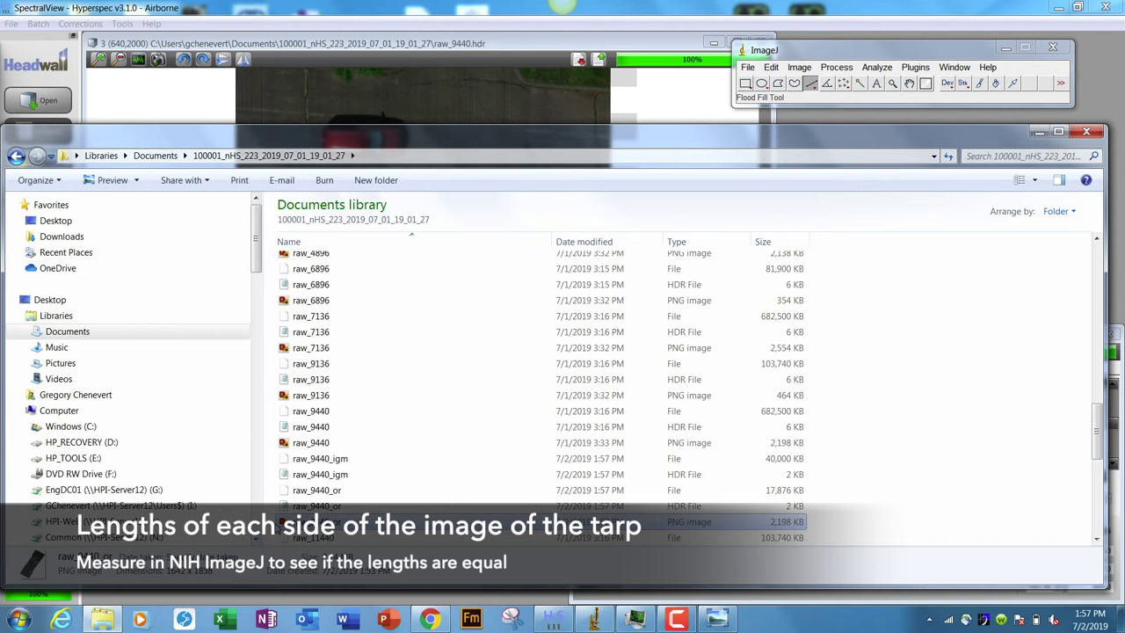
drag(316, 521, 833, 99)
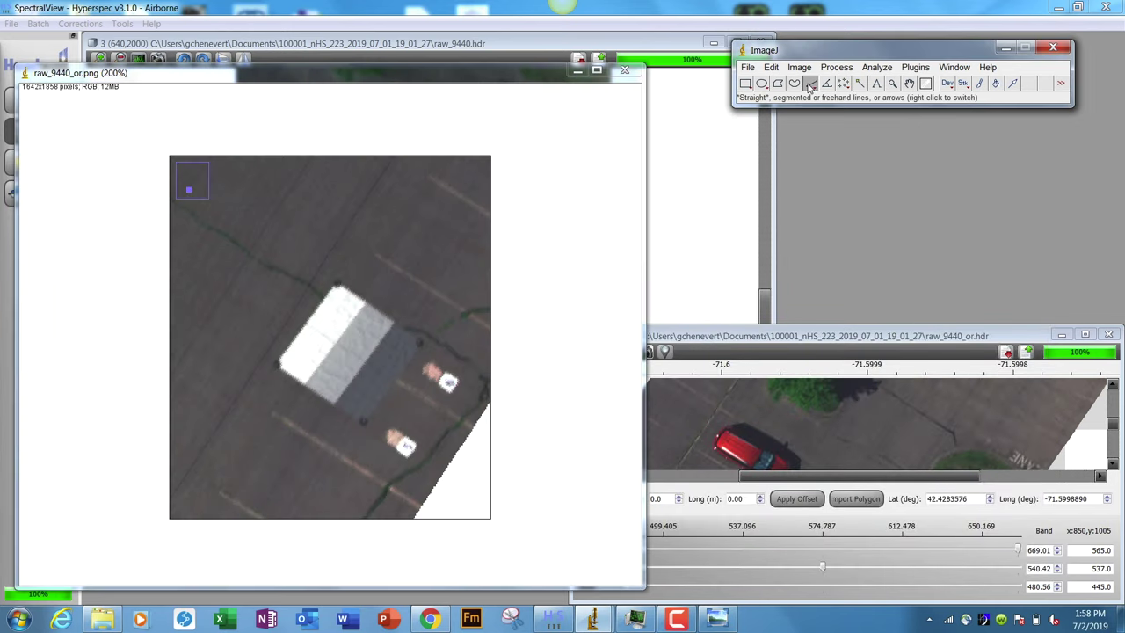
Step: Measure the same two adjacent tarp sides in the updated image with straight lines
click(810, 83)
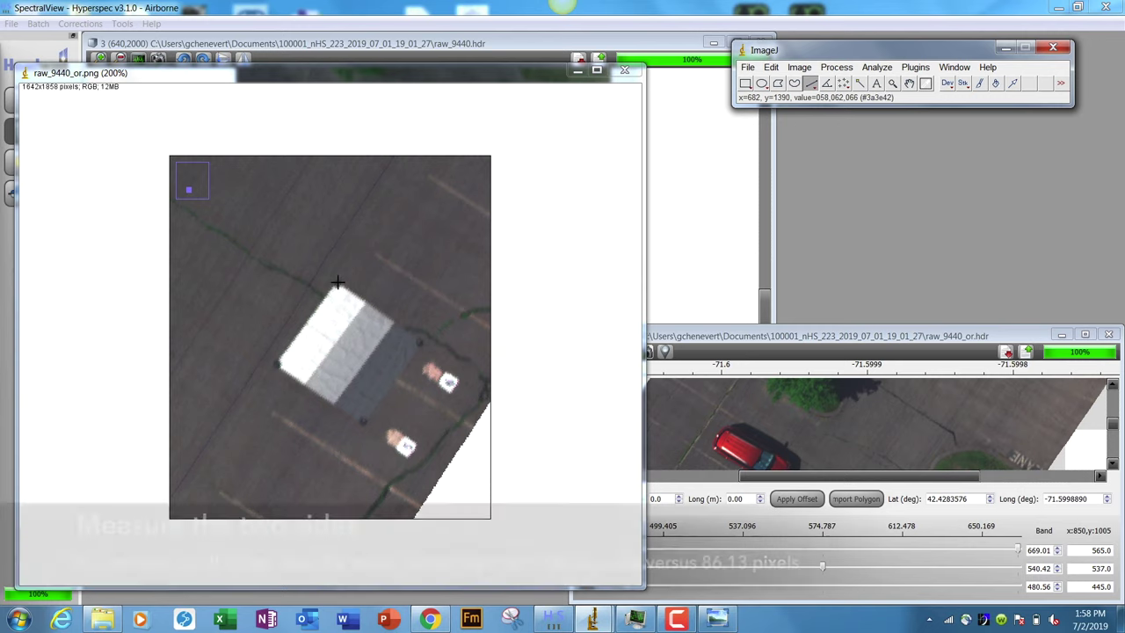
drag(338, 283, 423, 340)
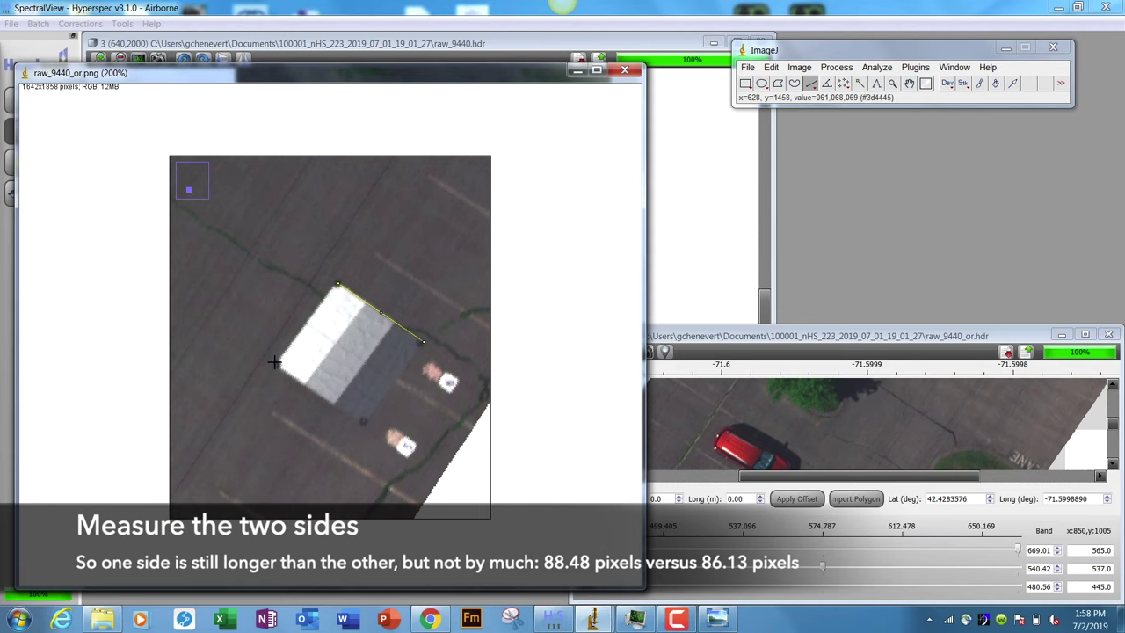
drag(274, 361, 336, 283)
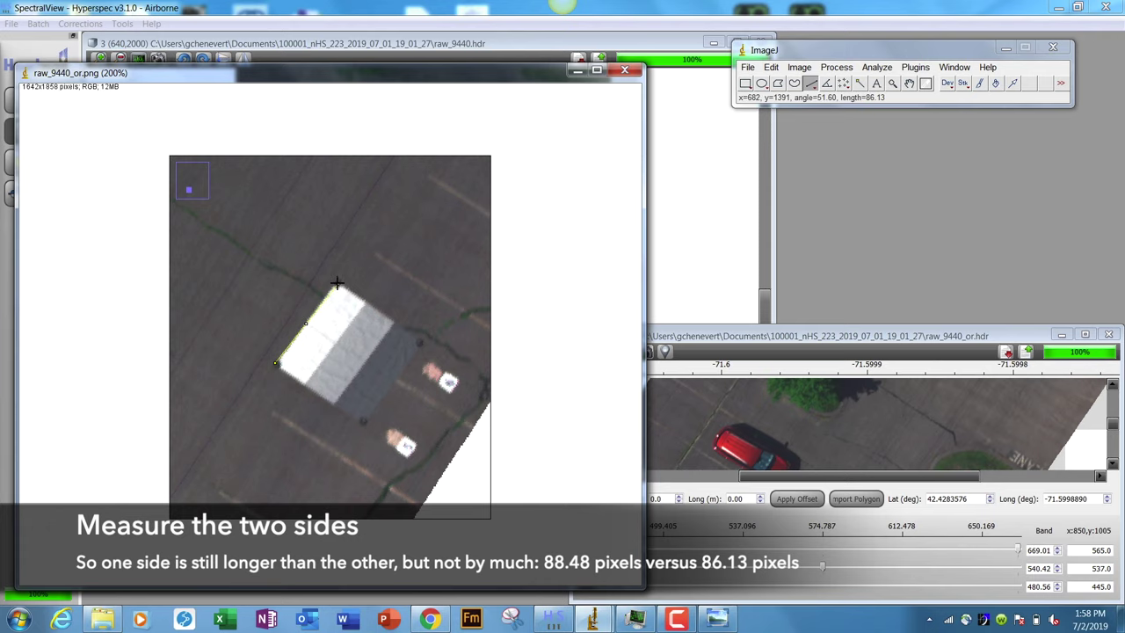
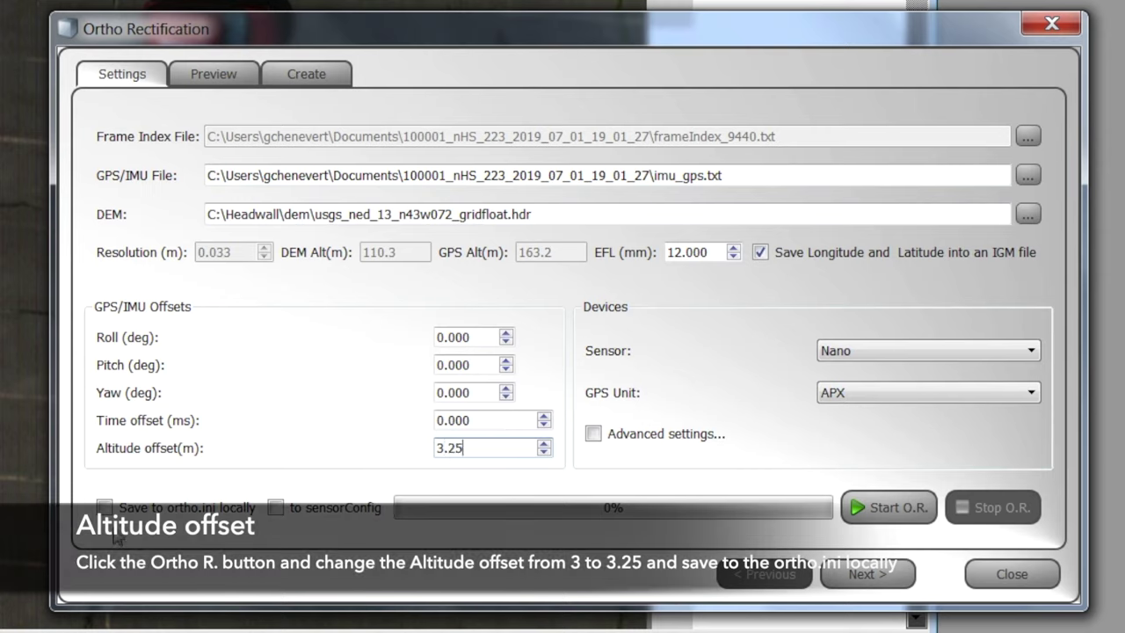
Step: Choose to save the orthorectification settings to ortho.ini locally, and enable Use pps.txt in the advanced processing options
click(104, 507)
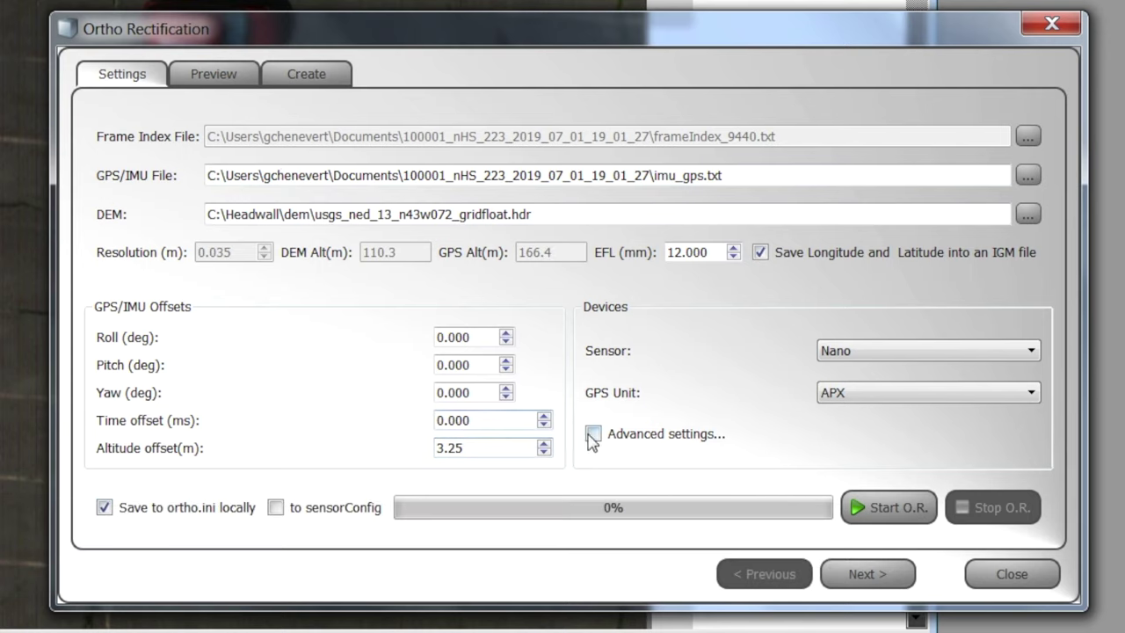
click(593, 433)
click(901, 447)
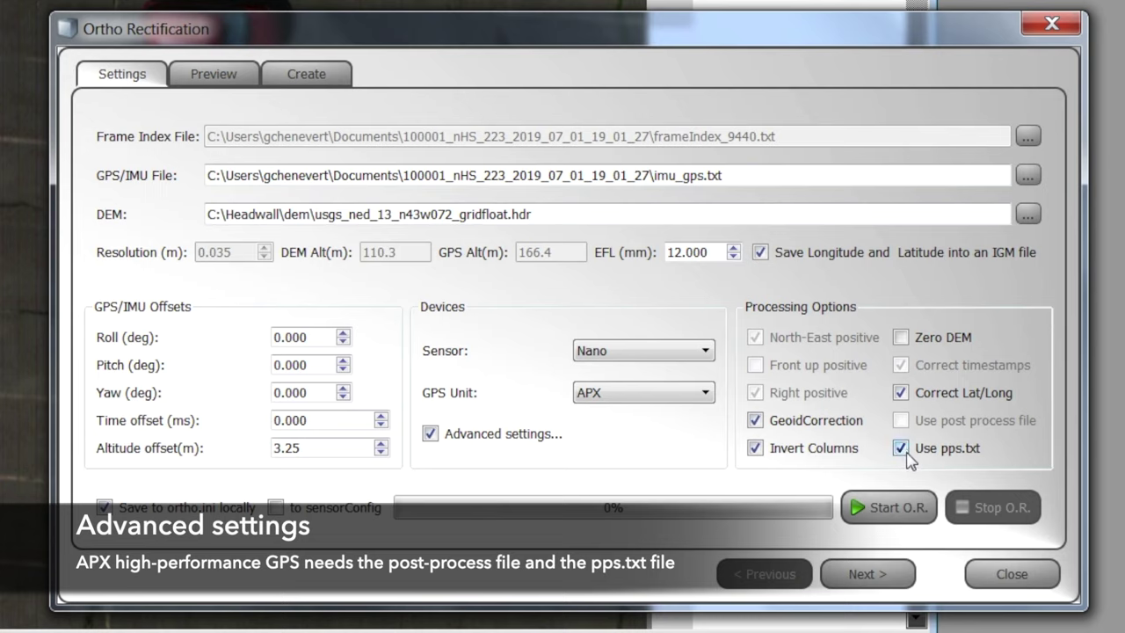
Step: For the APX GPS unit, load the post-processed SBET_nHS_223.out from the 100001_nHS_223_2019_07_01_19_01_27 folder as the GPS/IMU file
click(639, 402)
click(1028, 175)
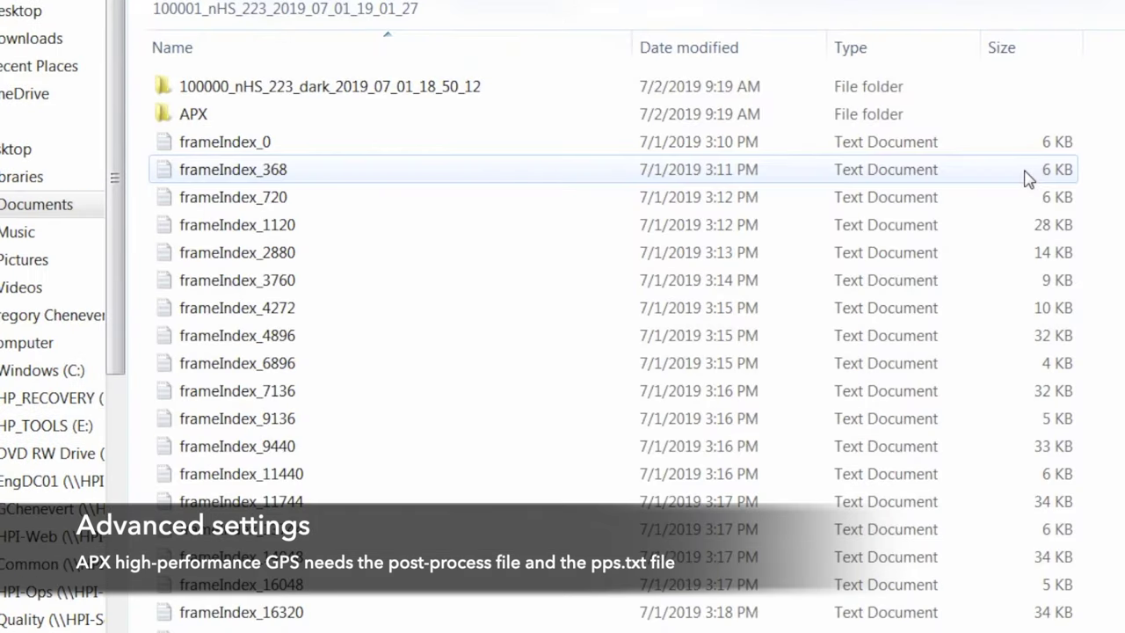
click(581, 395)
scroll(580, 420, down, 1)
scroll(580, 420, down, 1)
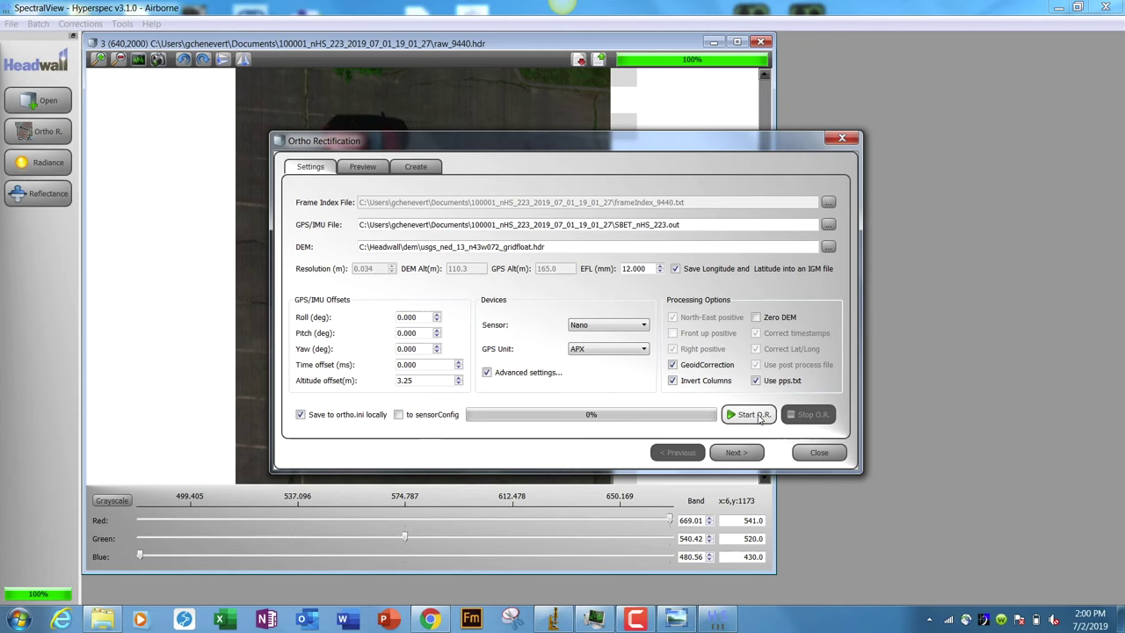
Step: Run the orthorectification, create and open the raw_9440_or cube with just the three RGB wavelengths, and close the orthorectification settings
click(749, 416)
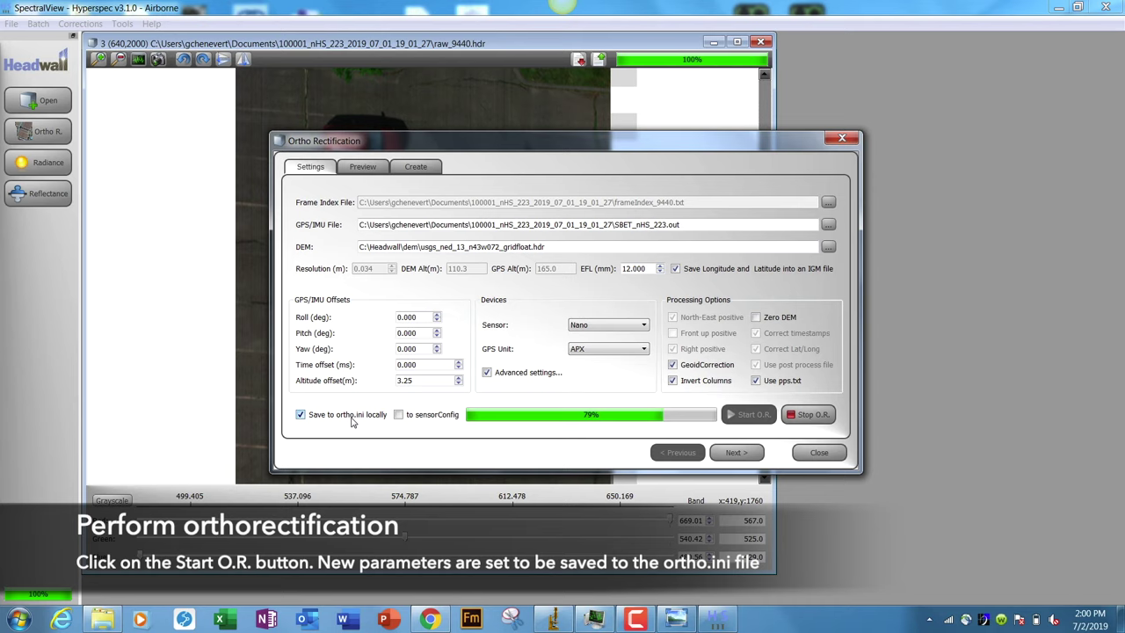
click(737, 452)
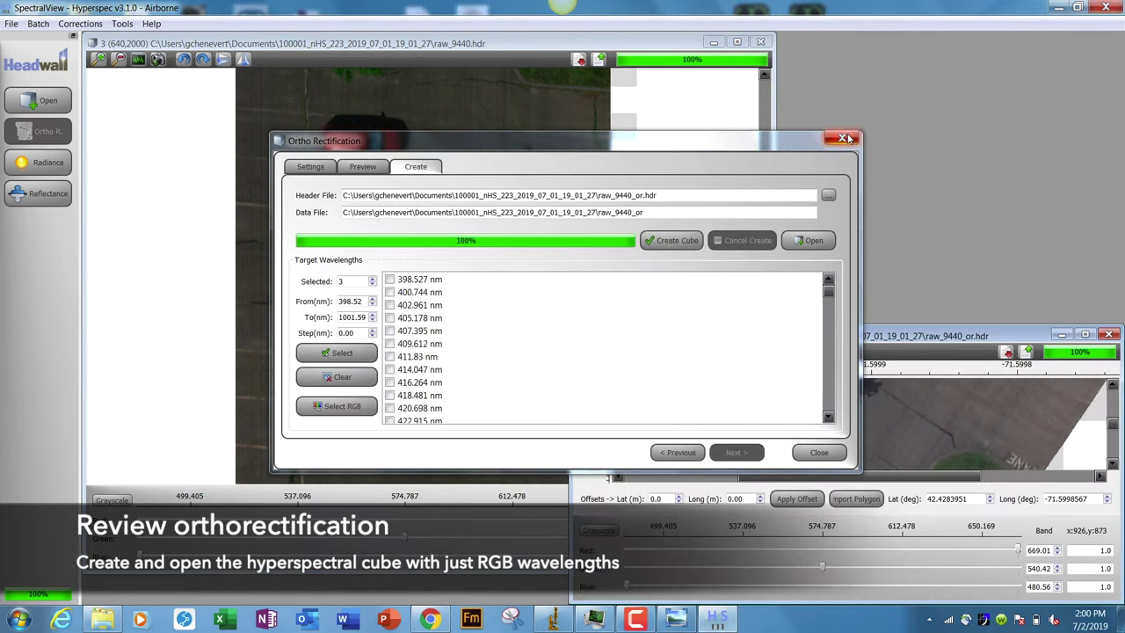
click(842, 138)
Step: Enlarge the raw_9440_or cube view and save its snapshot over the existing raw_9440_or.png
drag(726, 323, 726, 151)
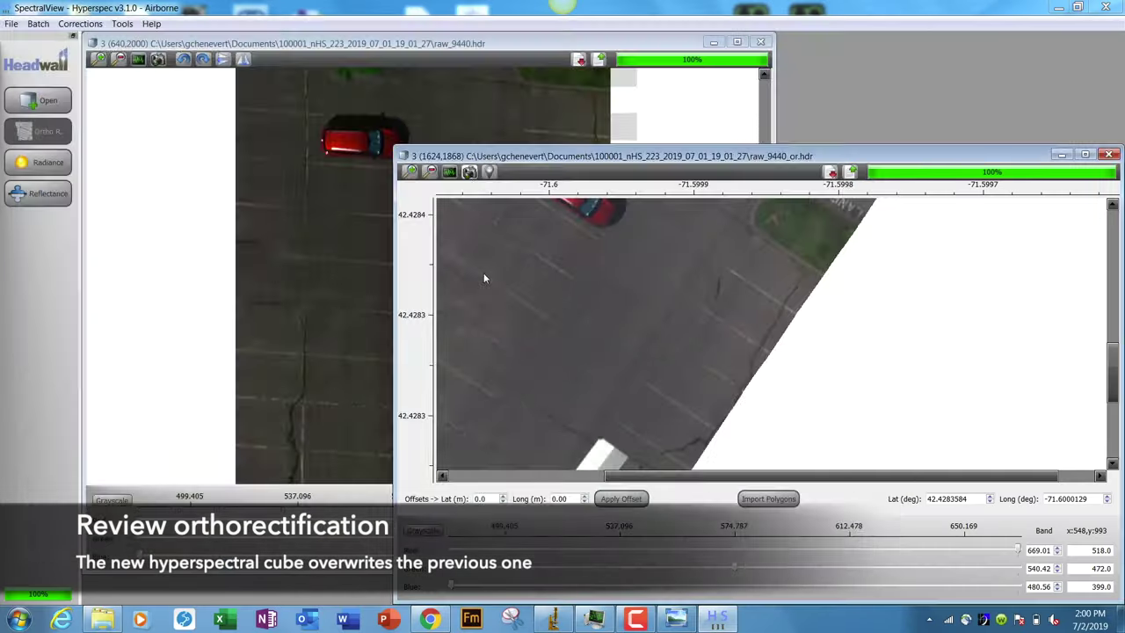
click(375, 134)
key(Return)
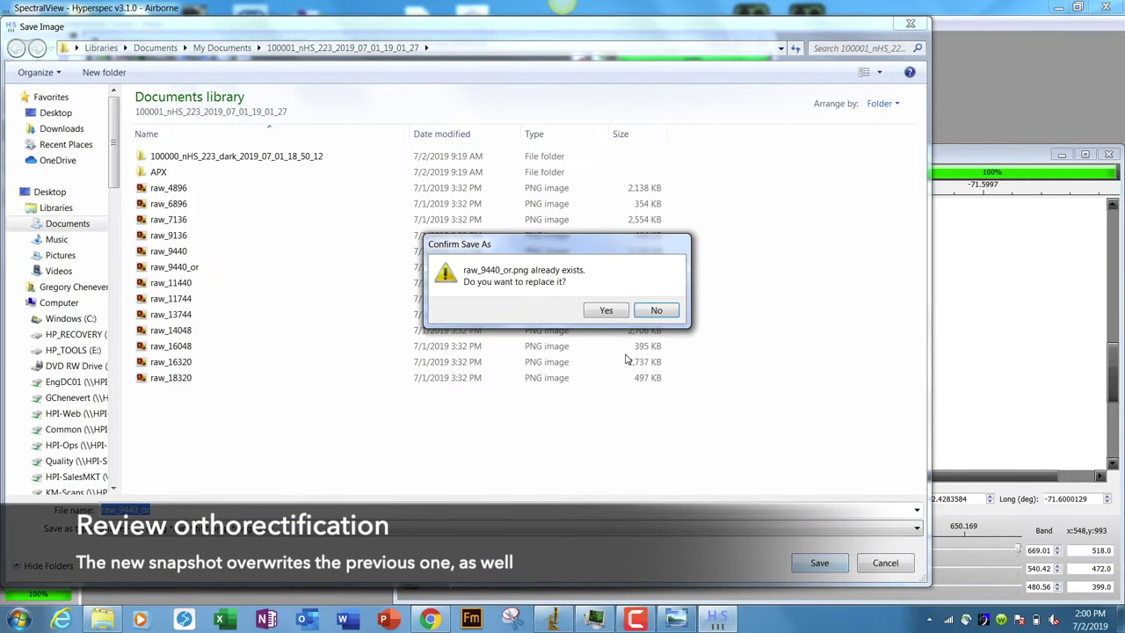
click(595, 315)
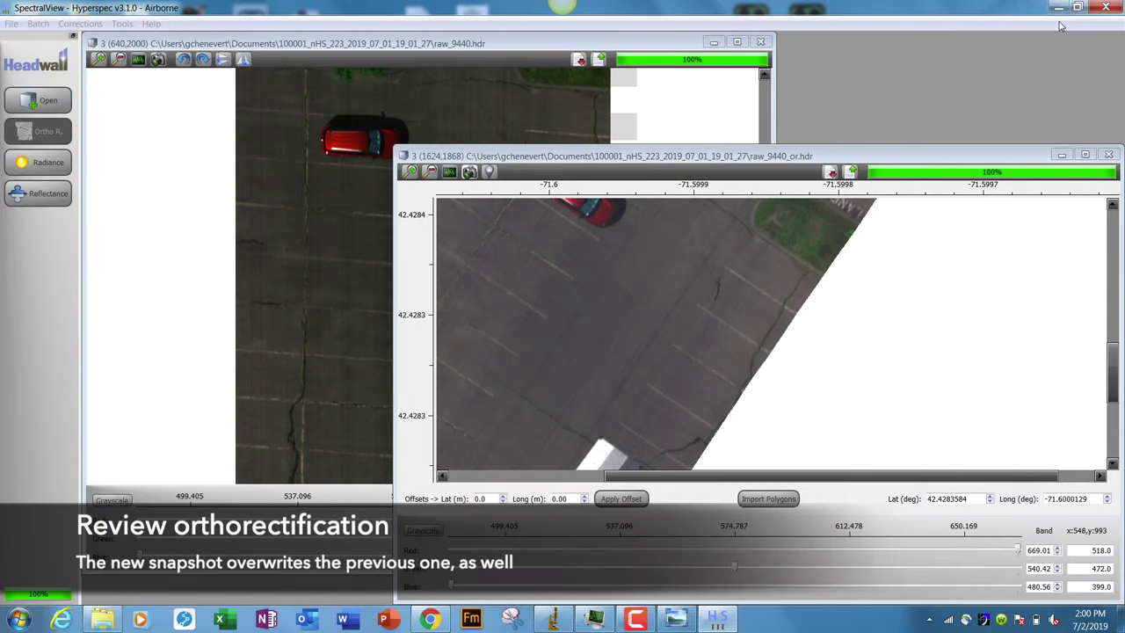
Step: Close the orthorectified cube window and load raw_9440_or.png from its folder into ImageJ
click(1108, 155)
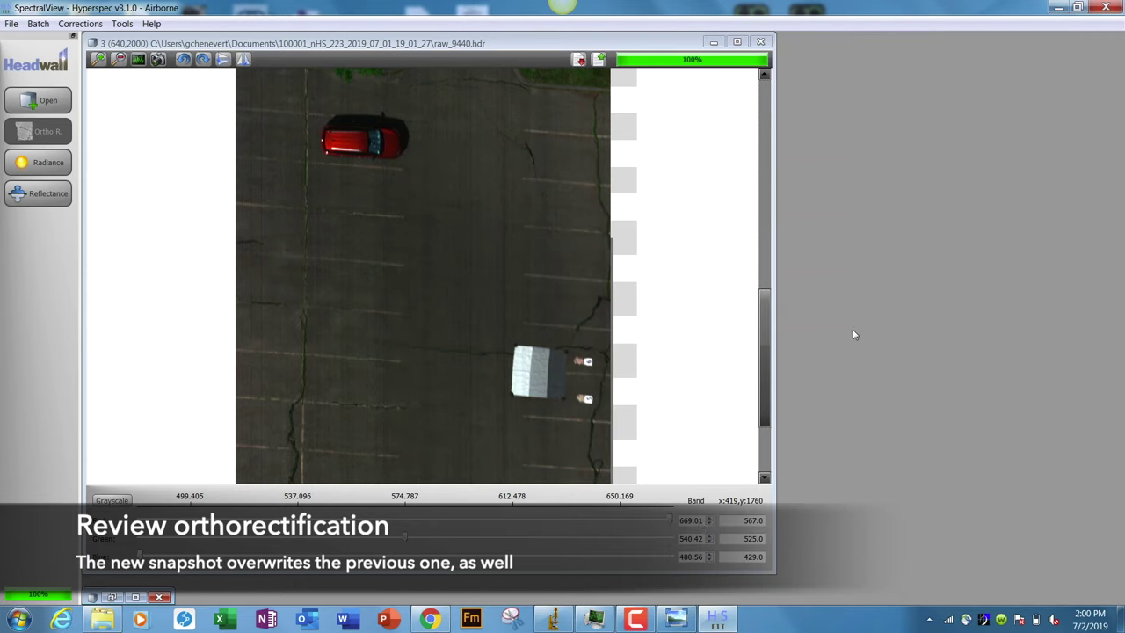
click(562, 622)
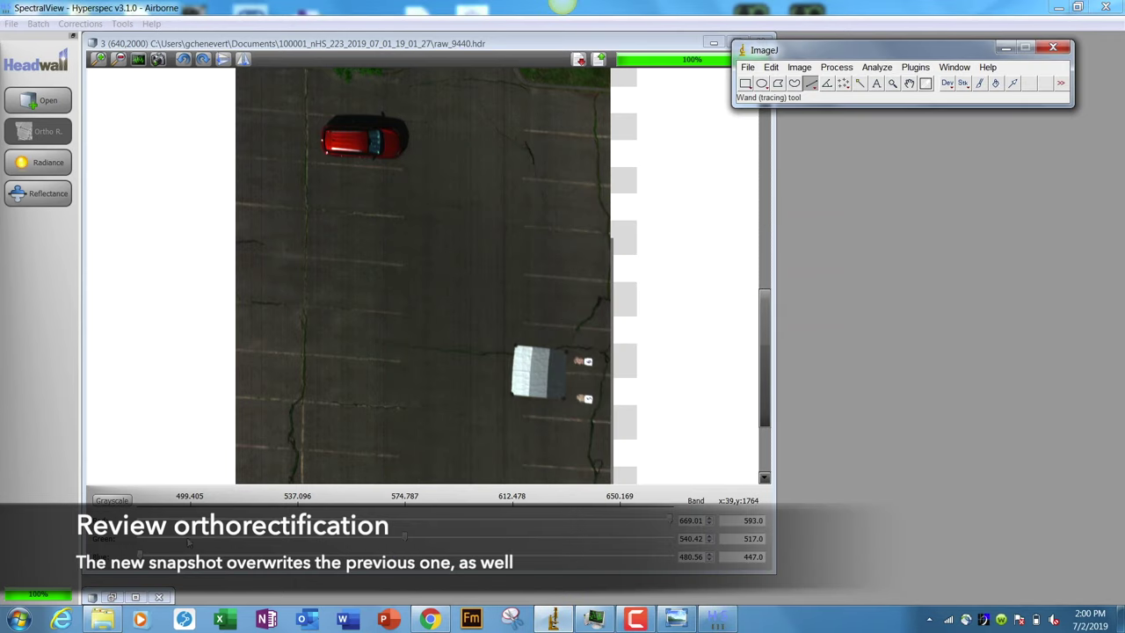
click(102, 620)
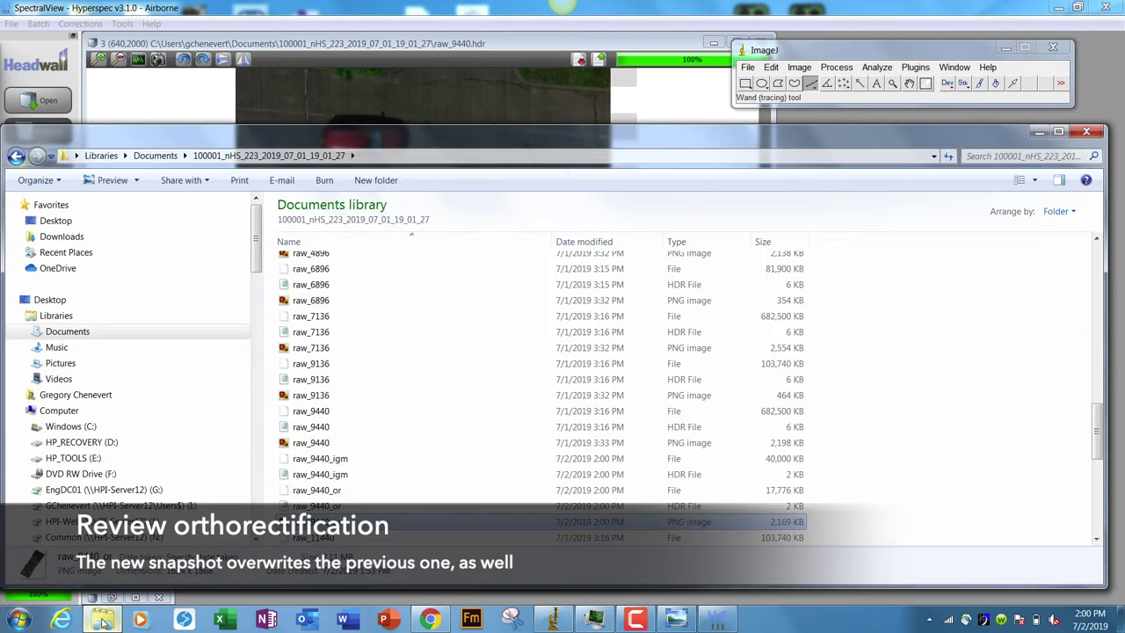
click(167, 600)
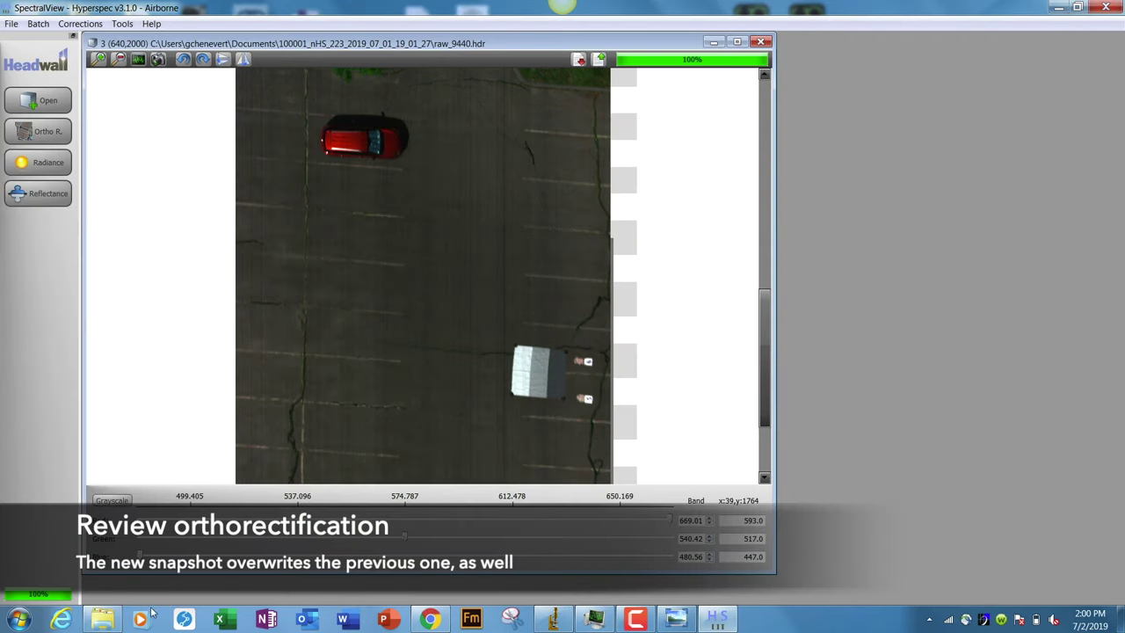
click(103, 620)
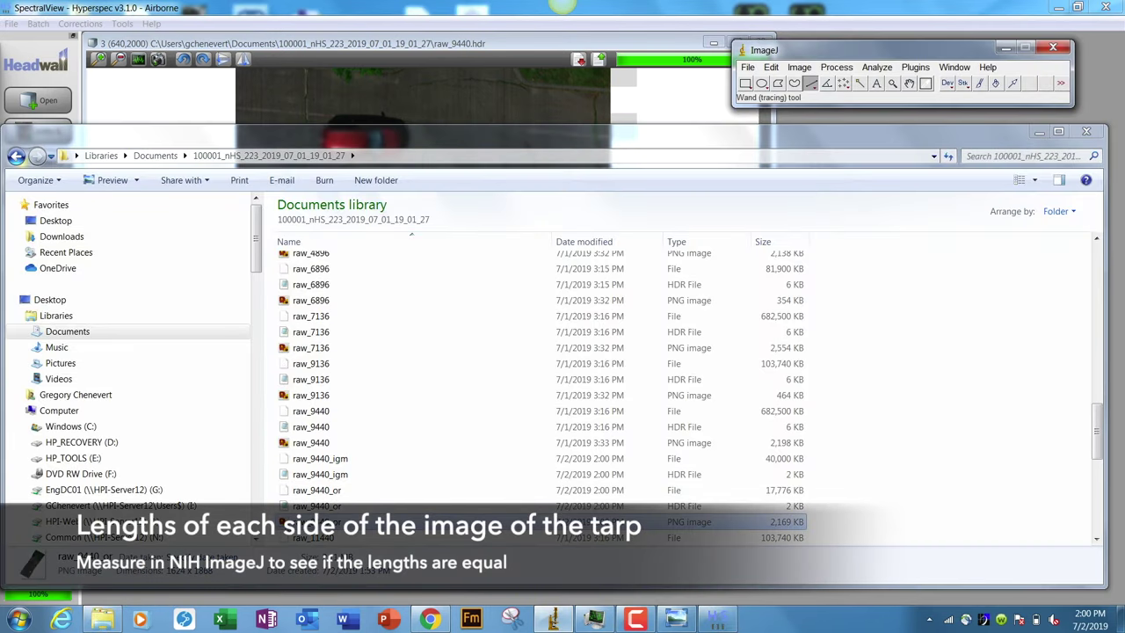
drag(615, 521, 831, 101)
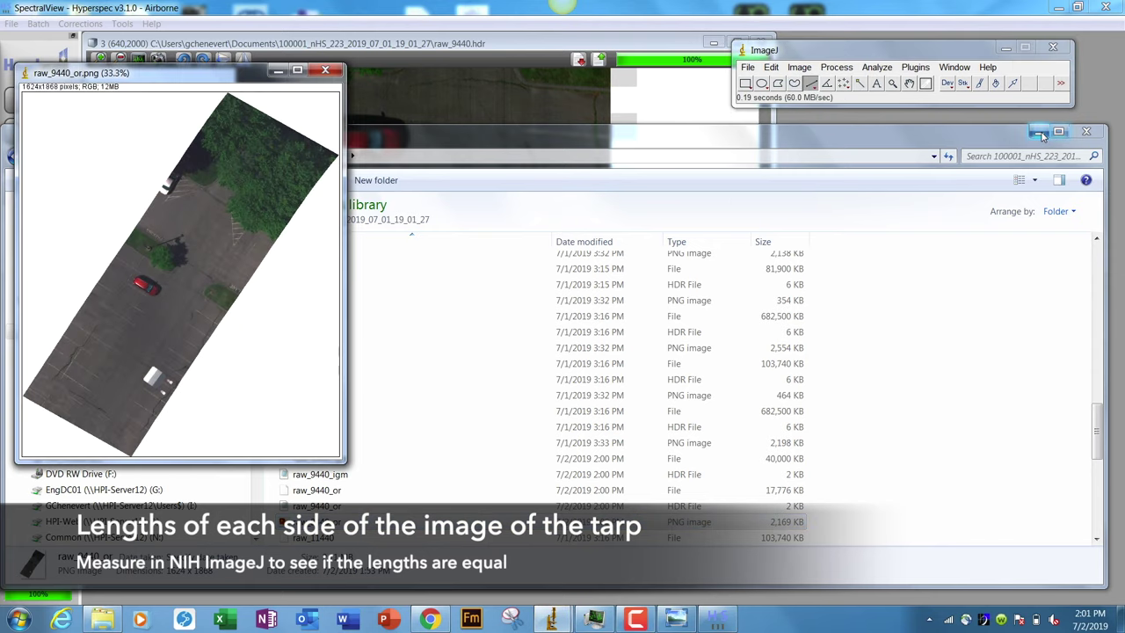
click(1038, 131)
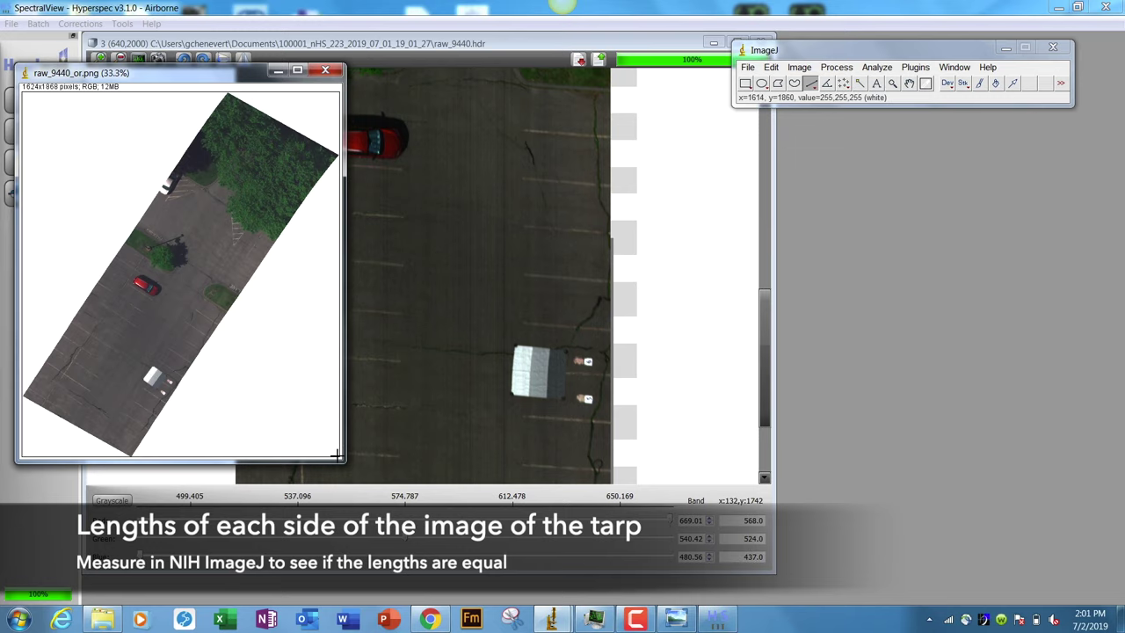
Step: Measure two adjacent sides of the tarp at 200% zoom with the straight line tool, then close ImageJ
drag(341, 459, 804, 612)
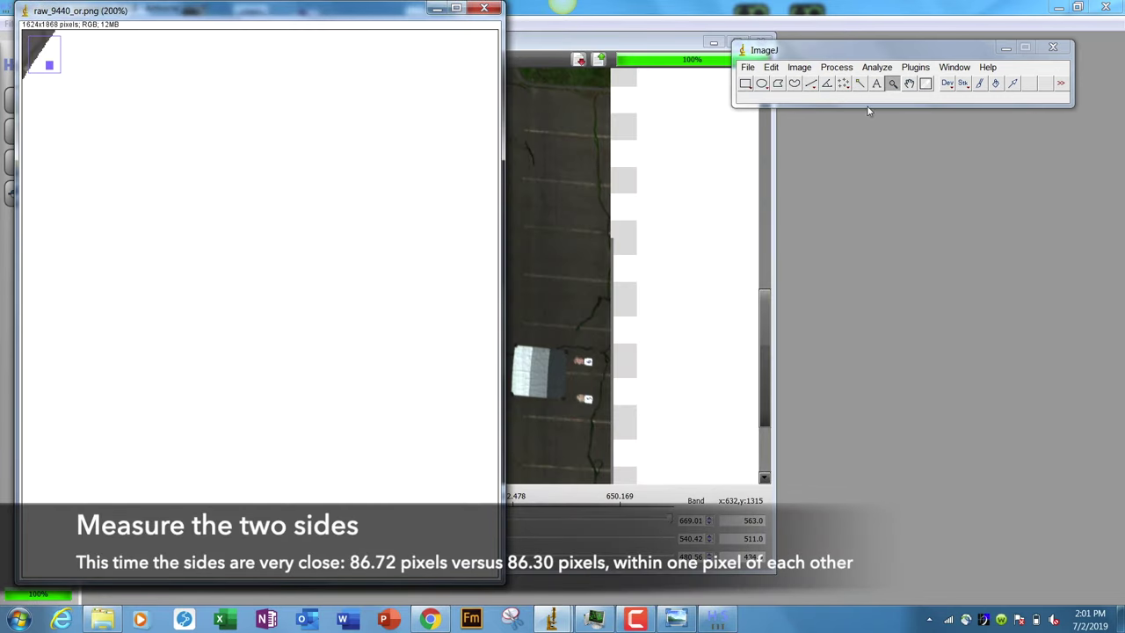
click(909, 82)
drag(66, 166, 378, 422)
click(812, 84)
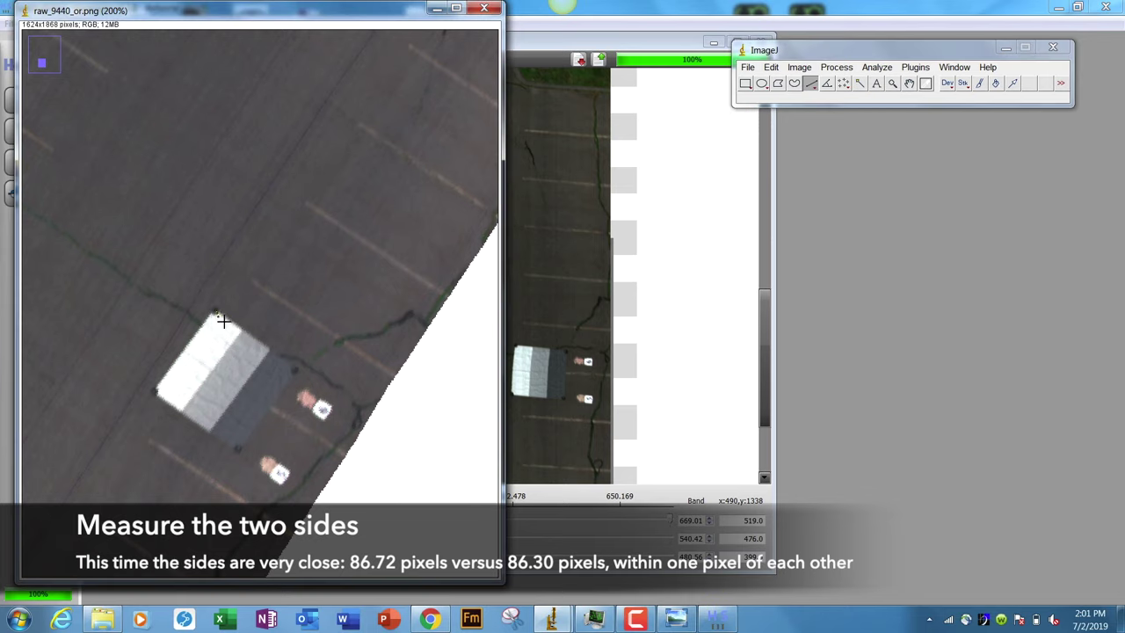
drag(215, 309, 297, 369)
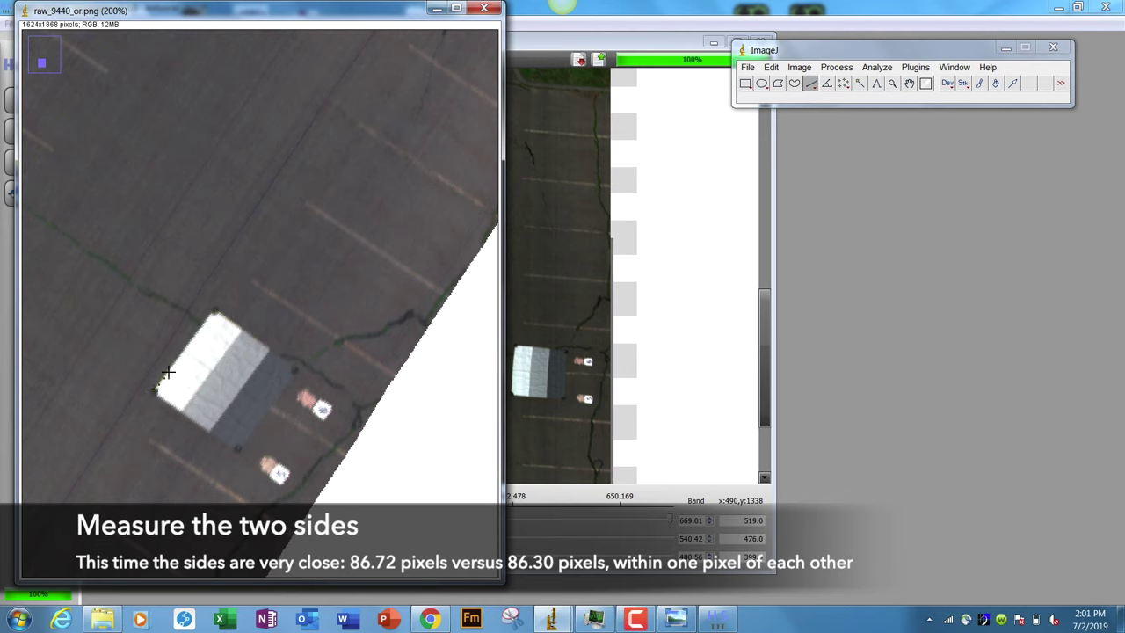
drag(161, 382, 214, 314)
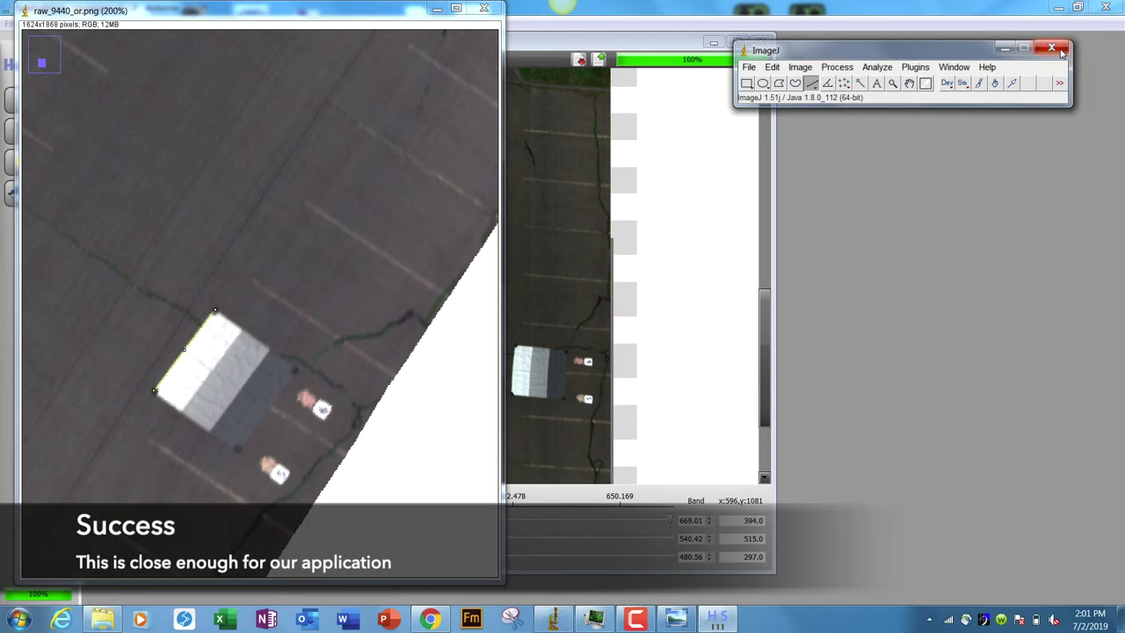
click(1059, 50)
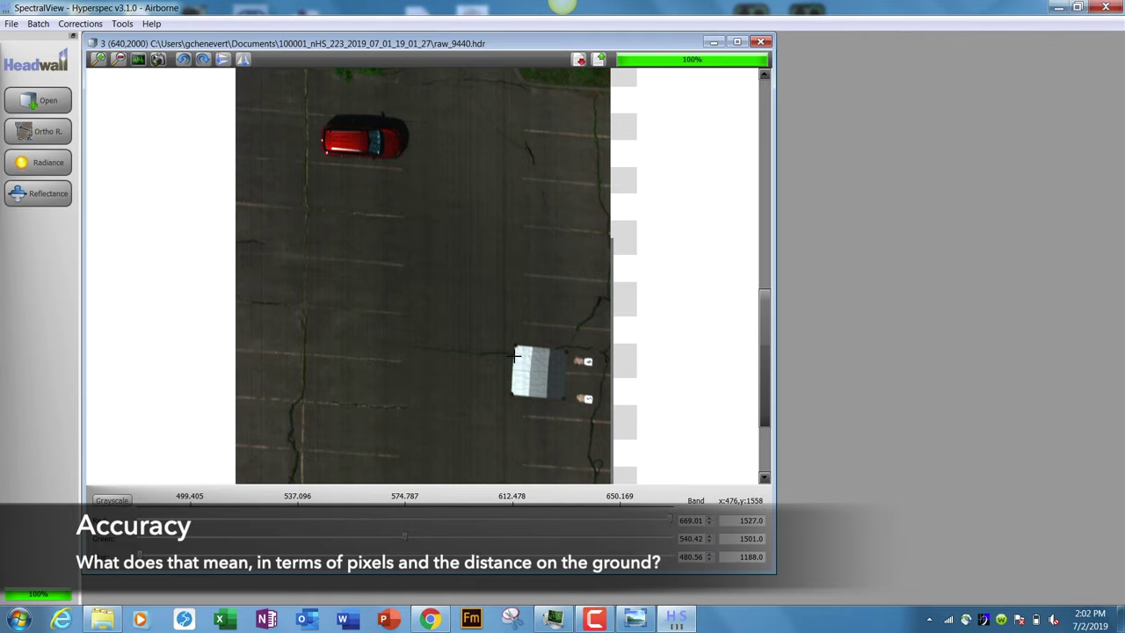
Step: Calculate the ground distance per pixel in Calculator and close it
click(19, 620)
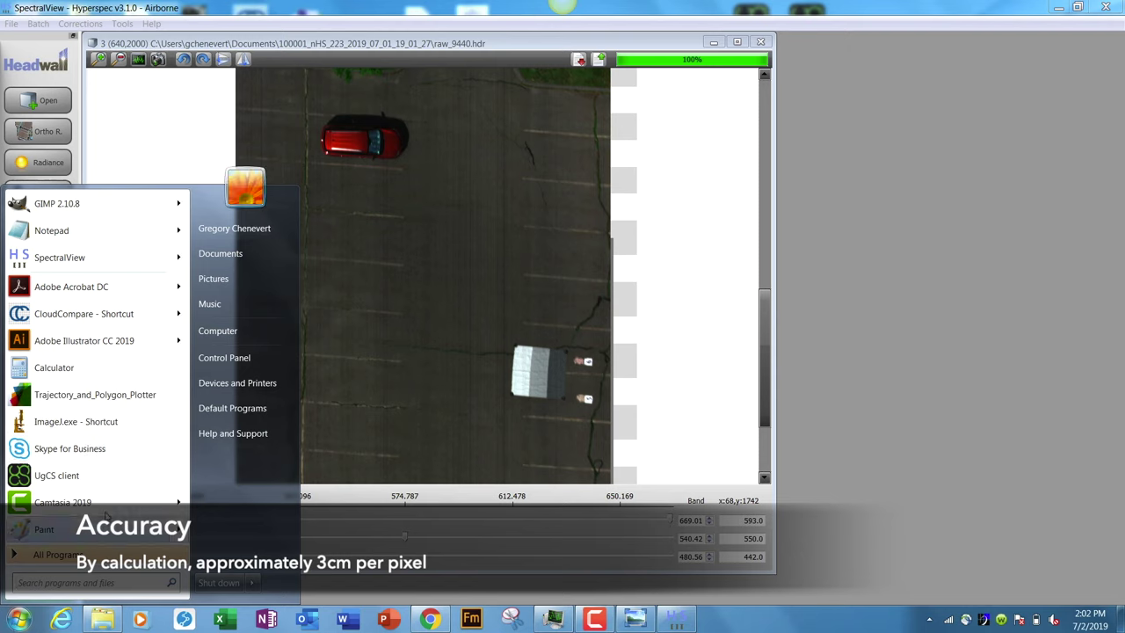
click(53, 367)
key(Return)
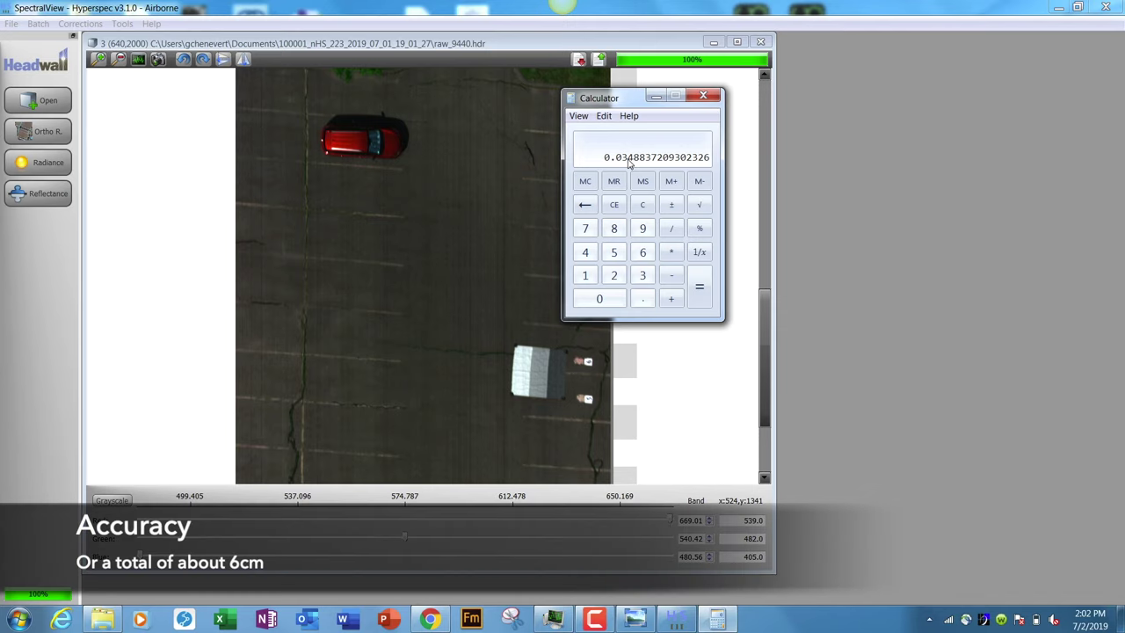
click(703, 95)
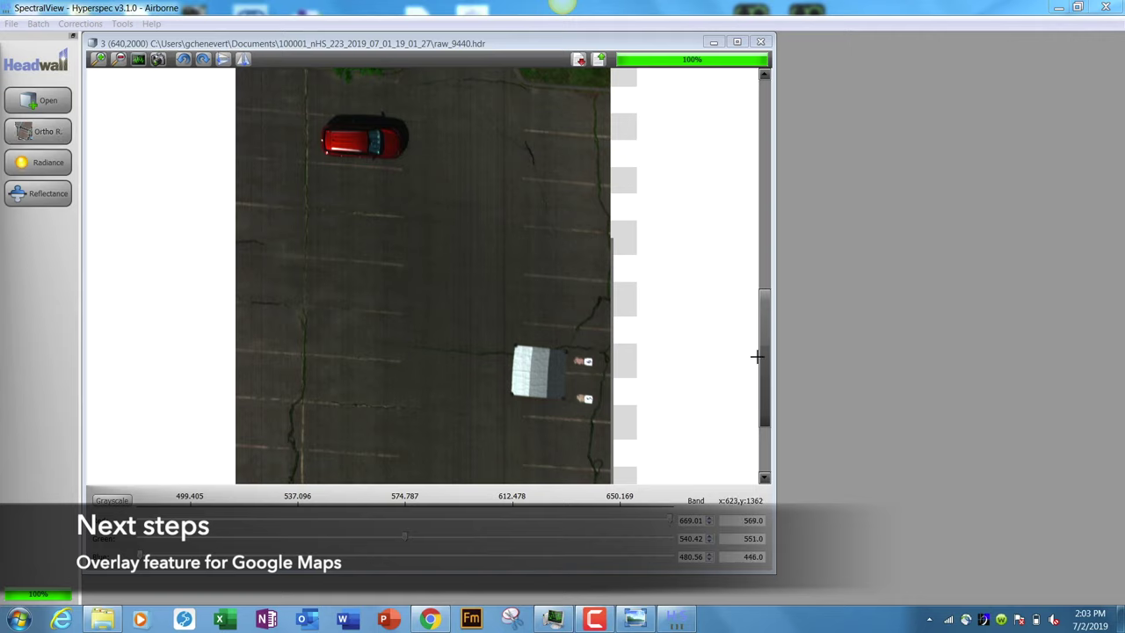
Step: Open the raw_9440_or HDR file from its folder with Hyperspec SpectralView and minimize the folder window
drag(766, 365, 756, 242)
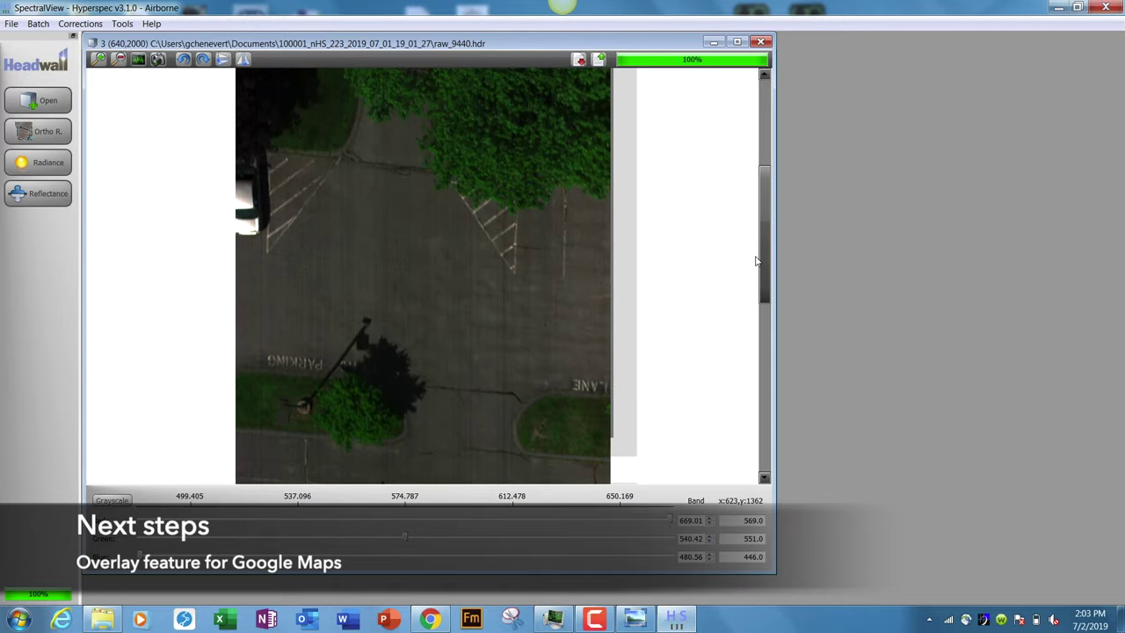
scroll(756, 260, down, 3)
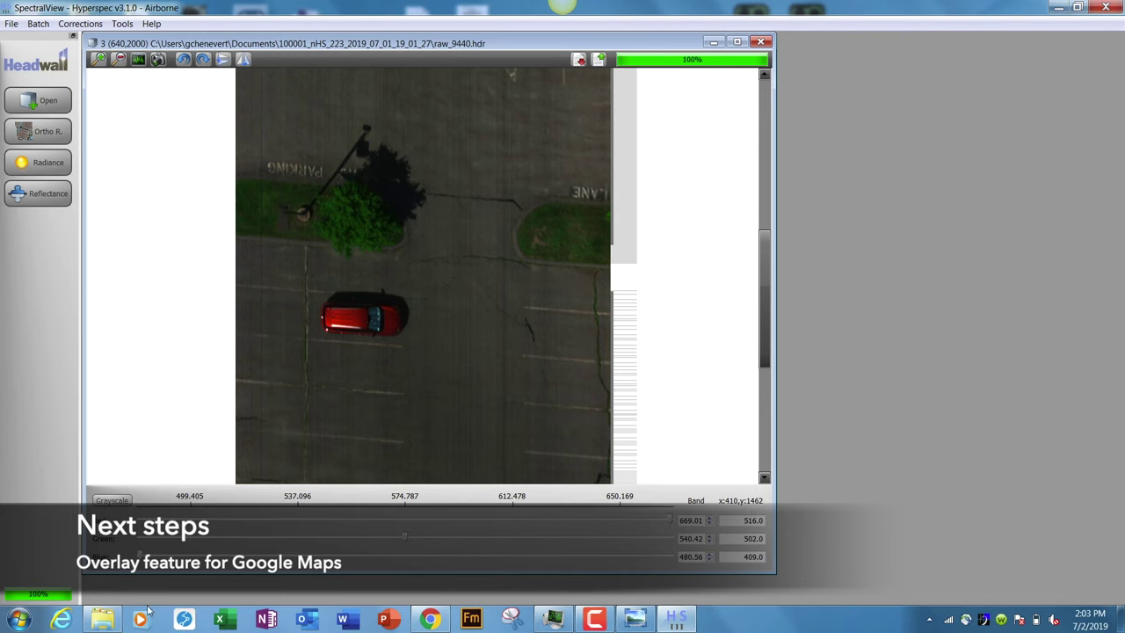
click(102, 619)
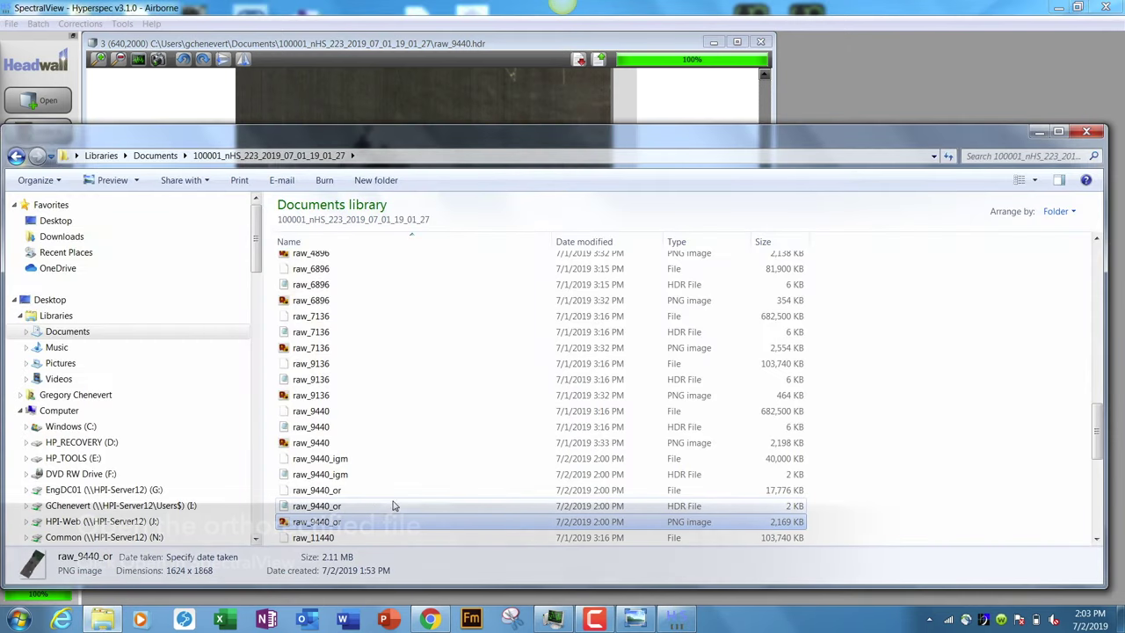
click(392, 506)
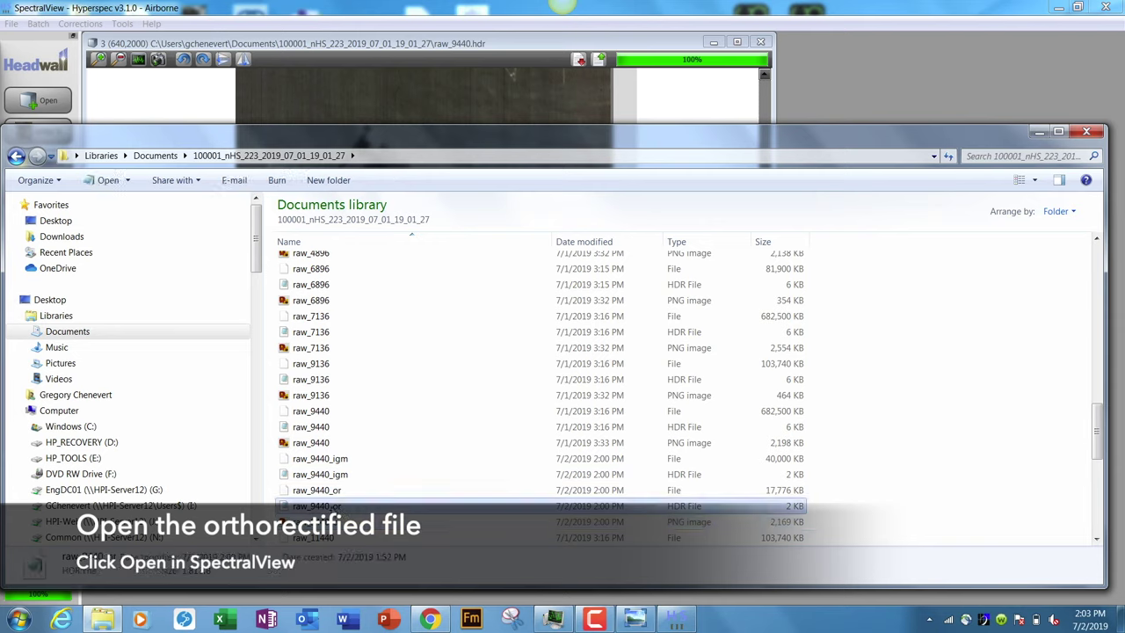
right_click(329, 507)
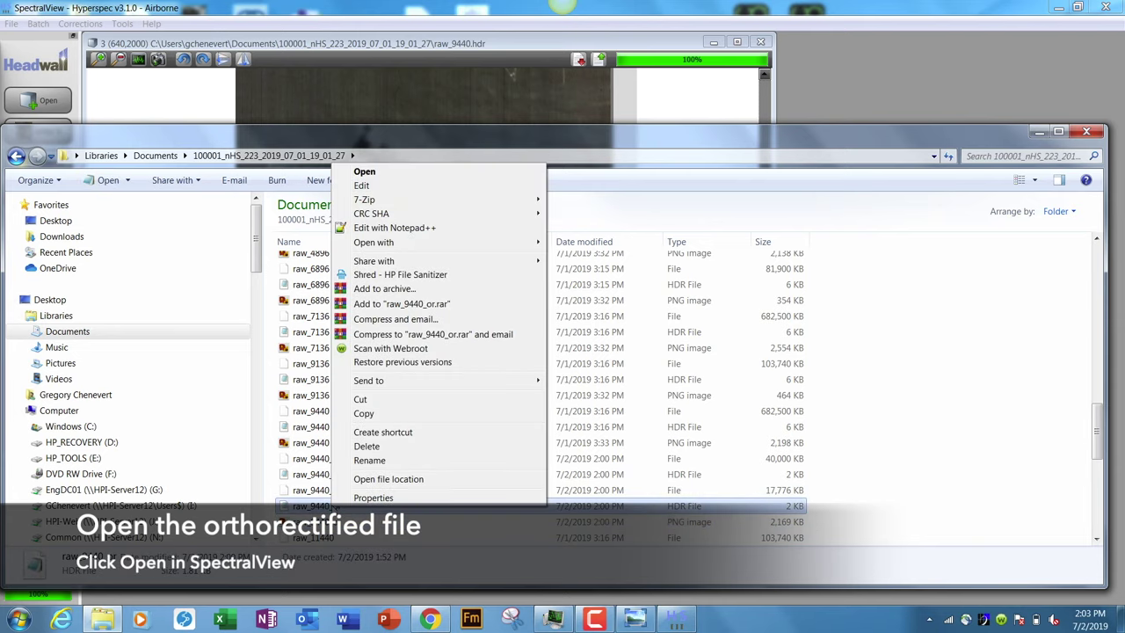
mouse_move(419, 243)
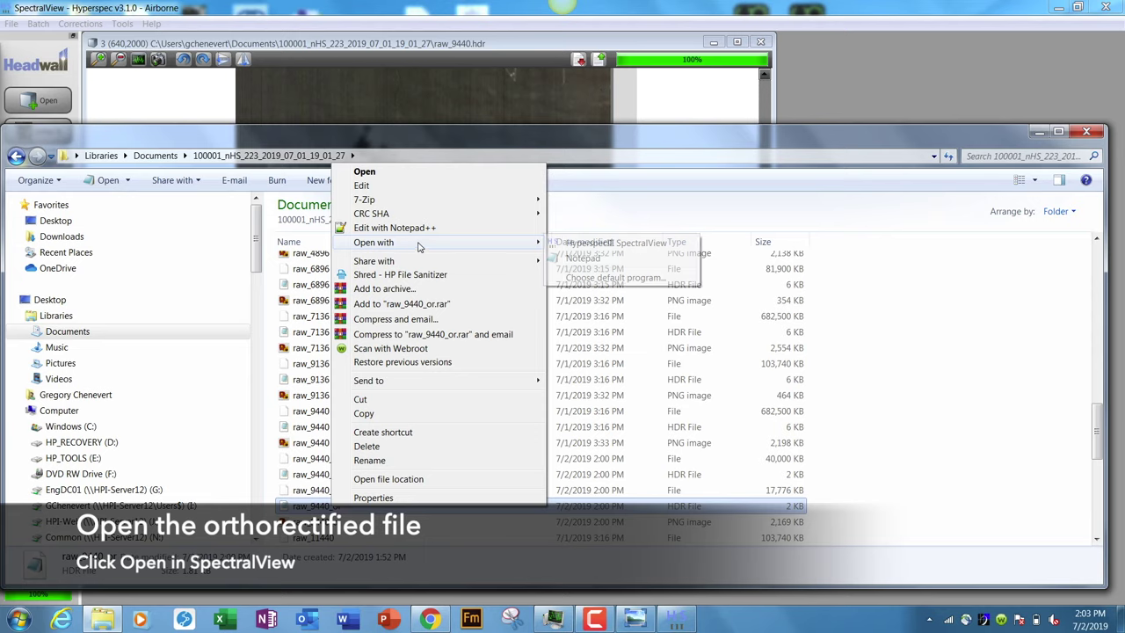
click(611, 245)
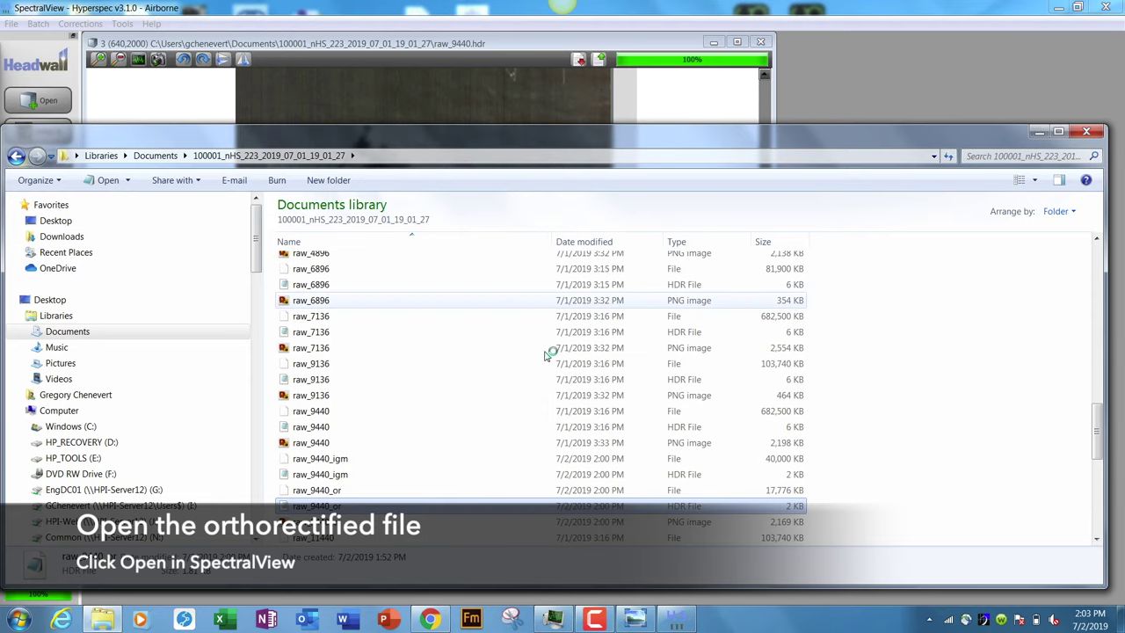
click(1039, 133)
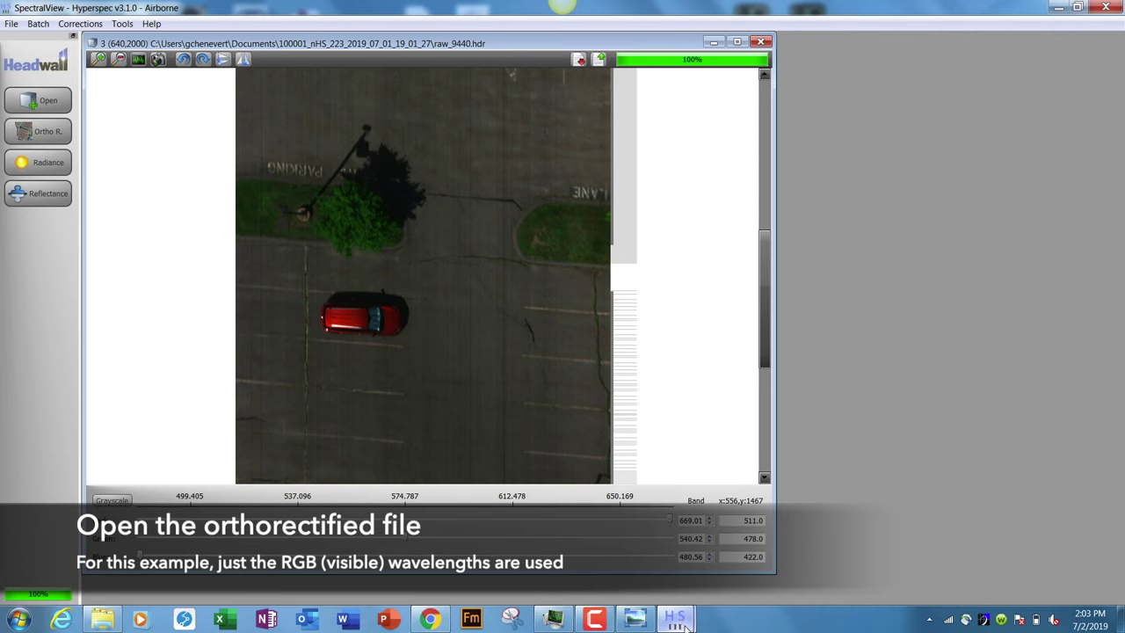
Step: Select all three wavelengths from 480.55 to 669.02 nm, open the raw_9440_or cube and enlarge its window
mouse_move(675, 617)
click(710, 547)
click(444, 334)
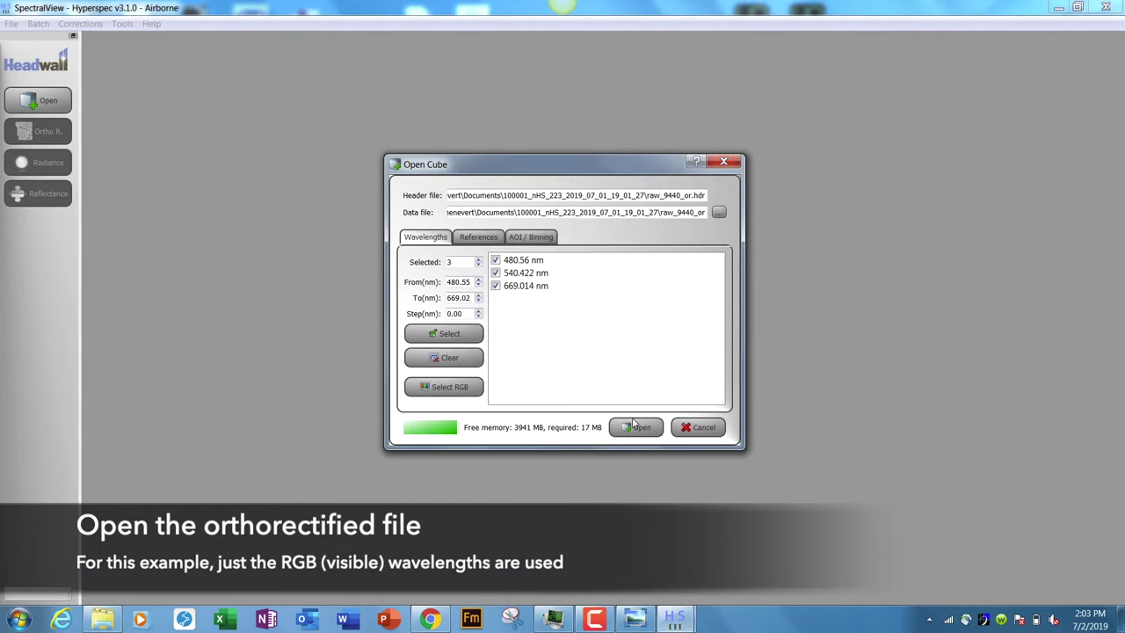
click(631, 427)
drag(636, 309, 848, 604)
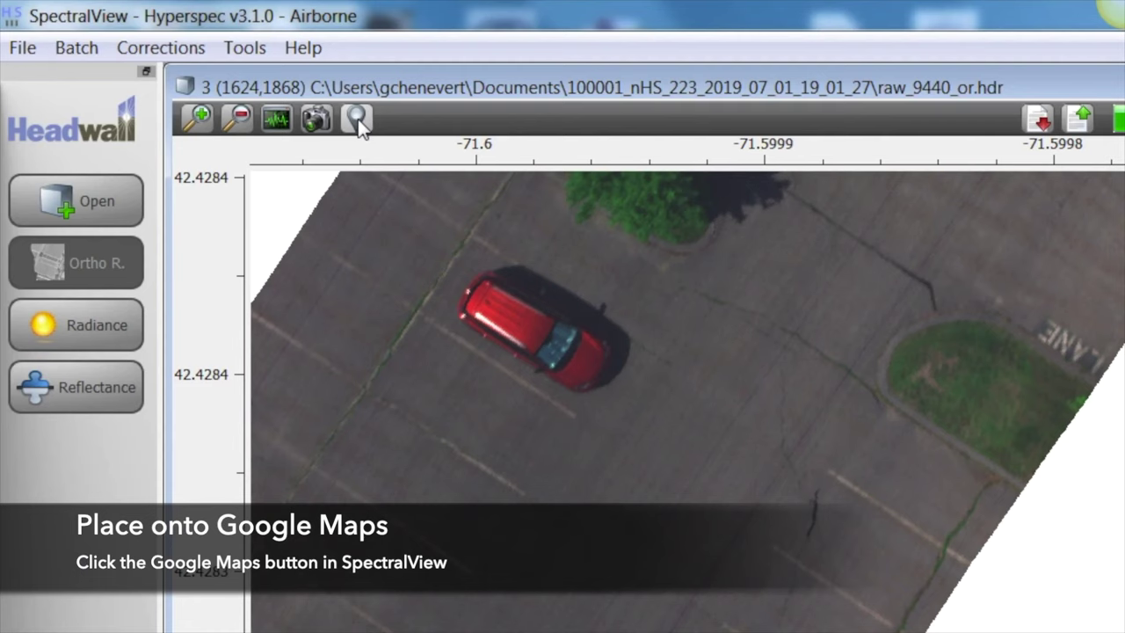
Step: Overlay the orthorectified image on Google Maps and reduce its opacity to about half to compare it with the satellite imagery
click(178, 59)
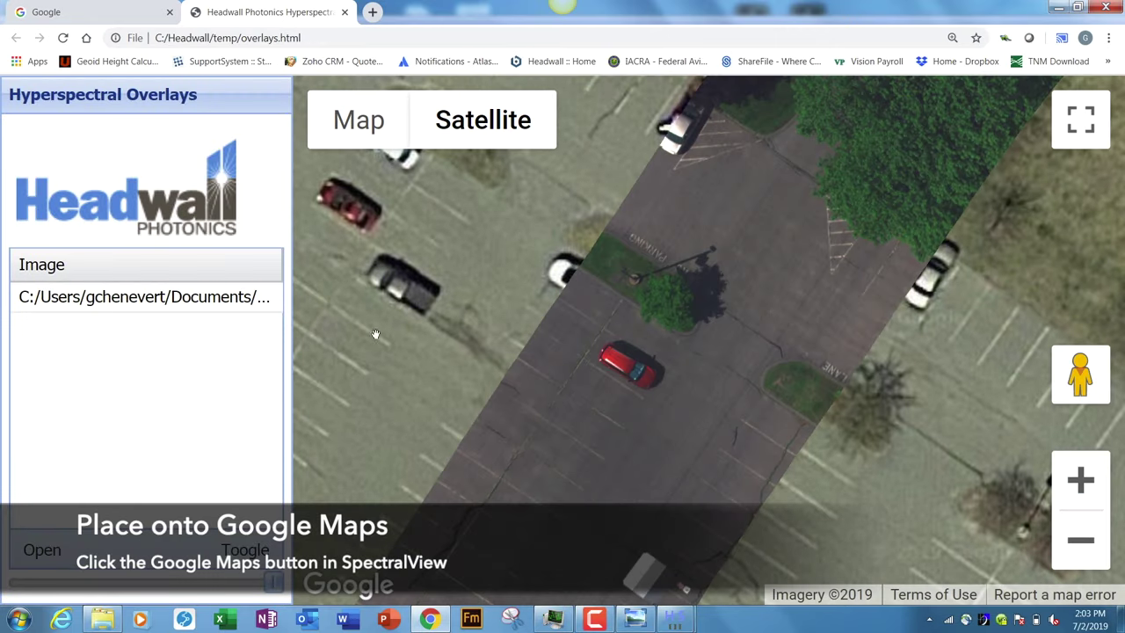
drag(272, 581, 144, 580)
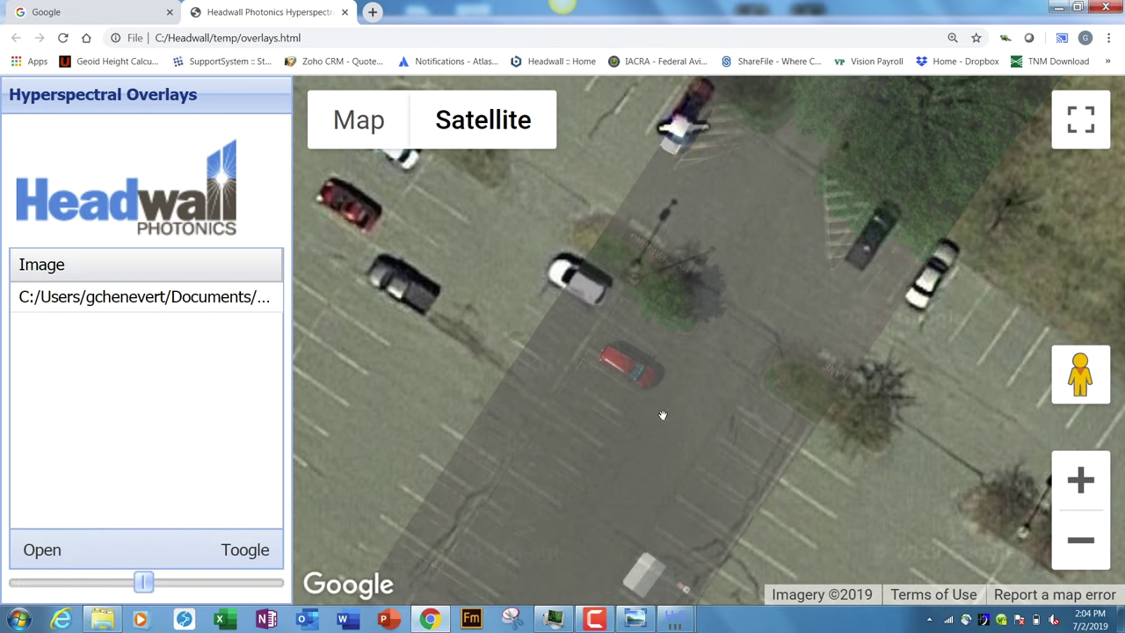
click(1055, 11)
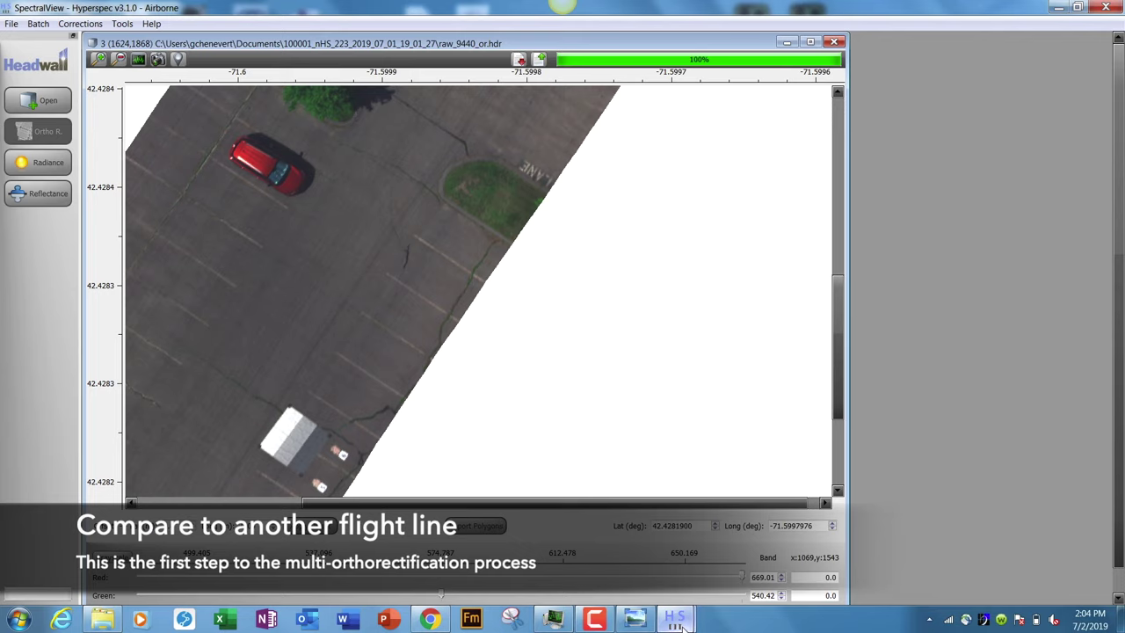
Step: Close the SpectralView instance showing raw_9440_or and enlarge the raw_9440 image window in the remaining instance
mouse_move(682, 624)
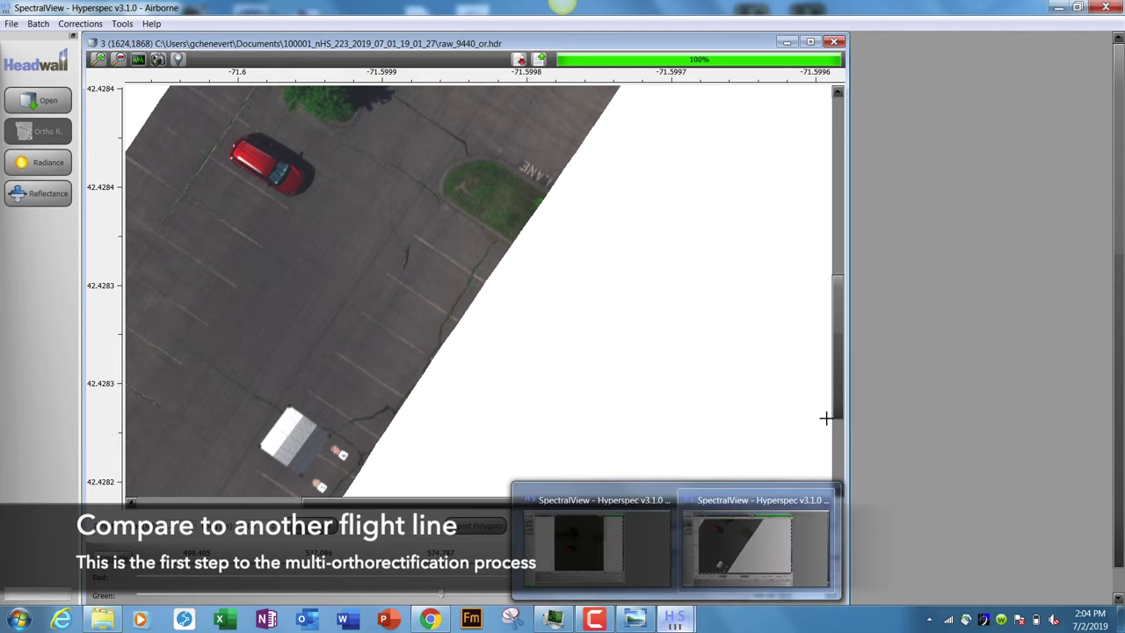
click(1106, 9)
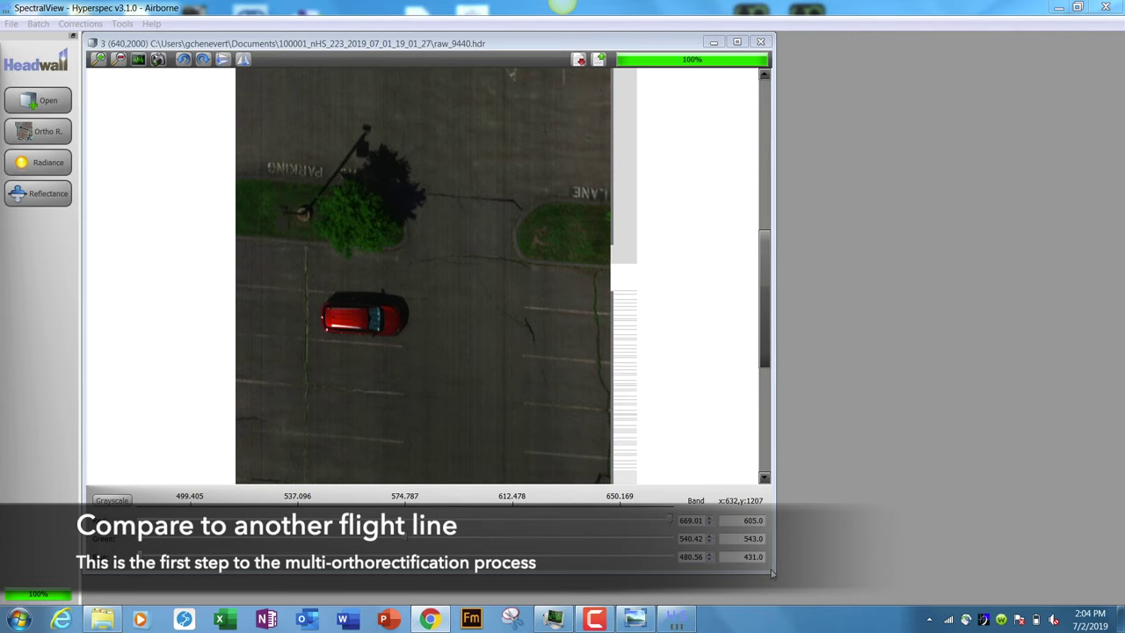
drag(768, 573, 810, 593)
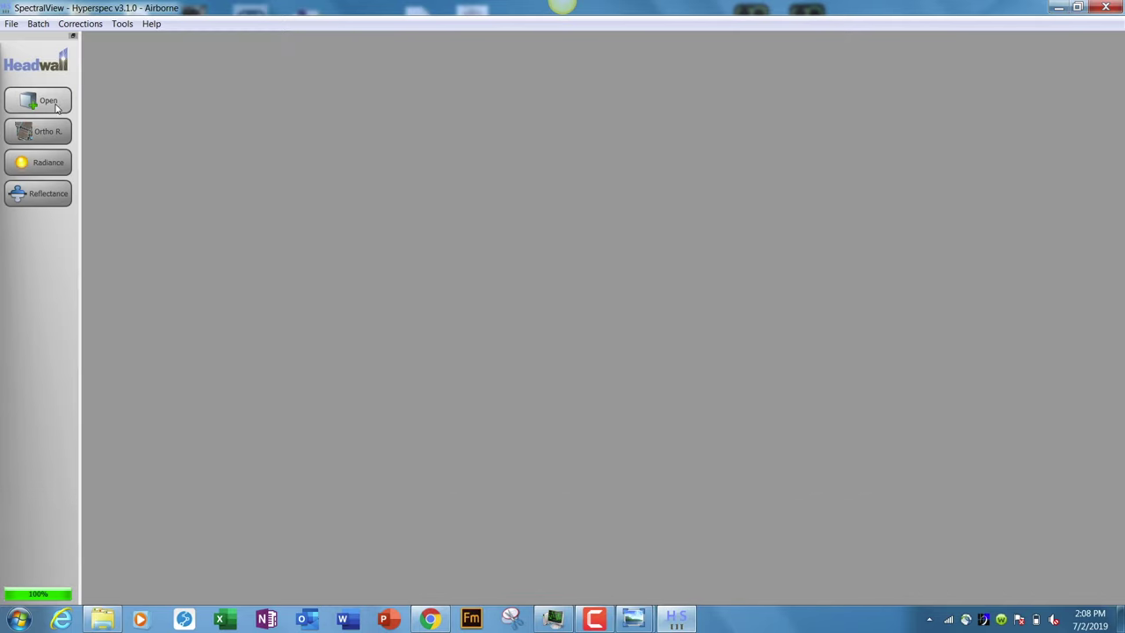
Step: Open the raw_11744 cube with only its RGB wavelengths and enlarge its image window to view the tarp
click(51, 104)
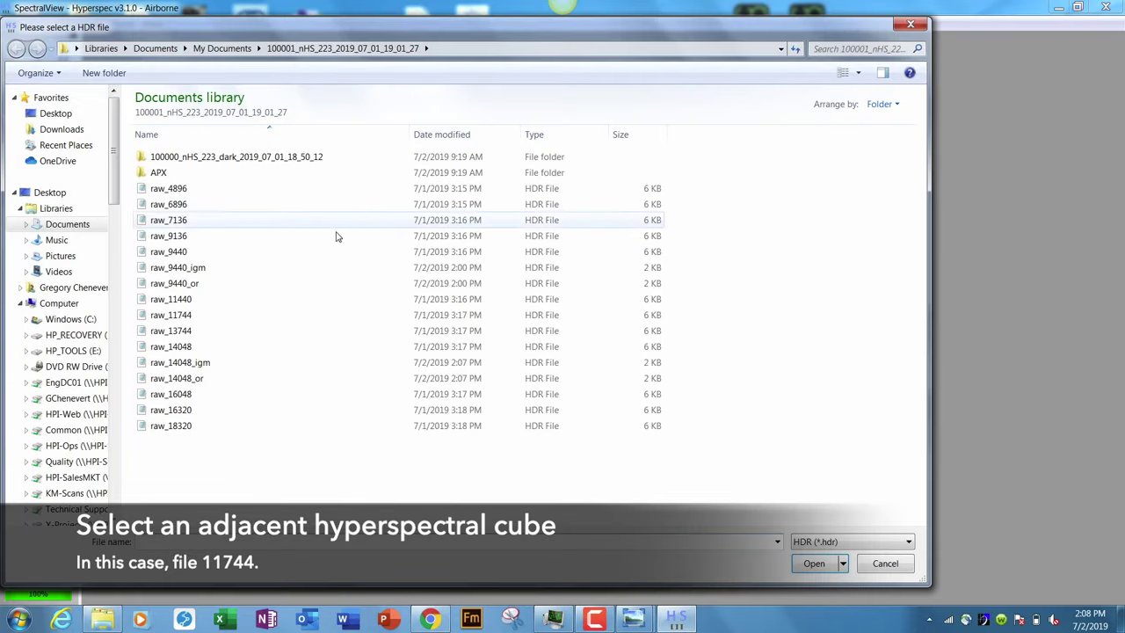
click(175, 315)
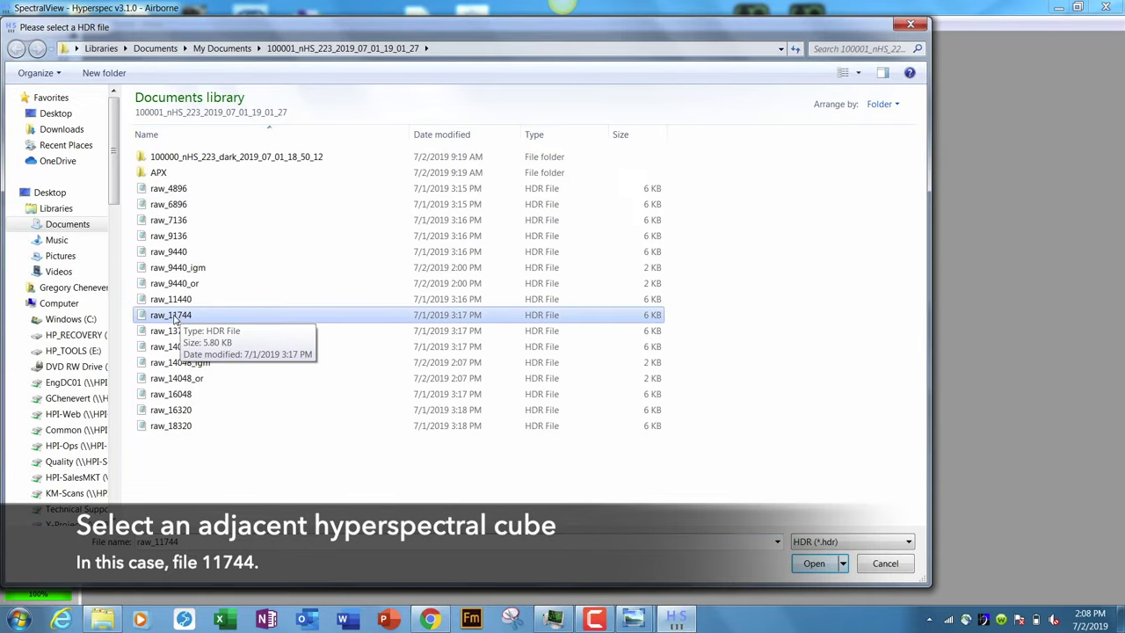
double_click(184, 315)
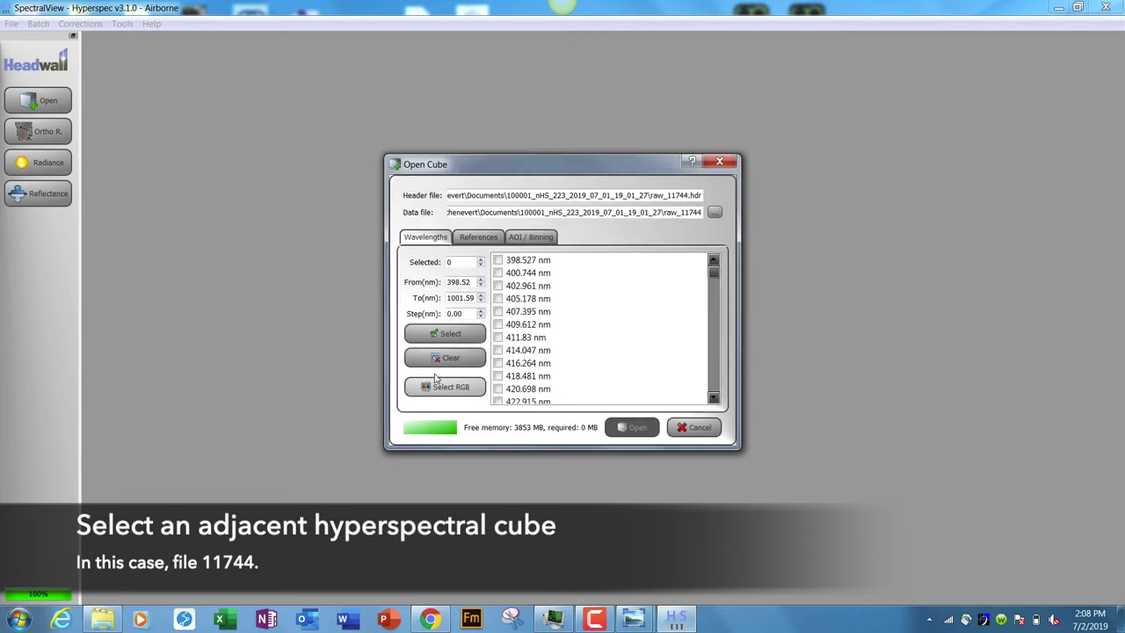
click(446, 387)
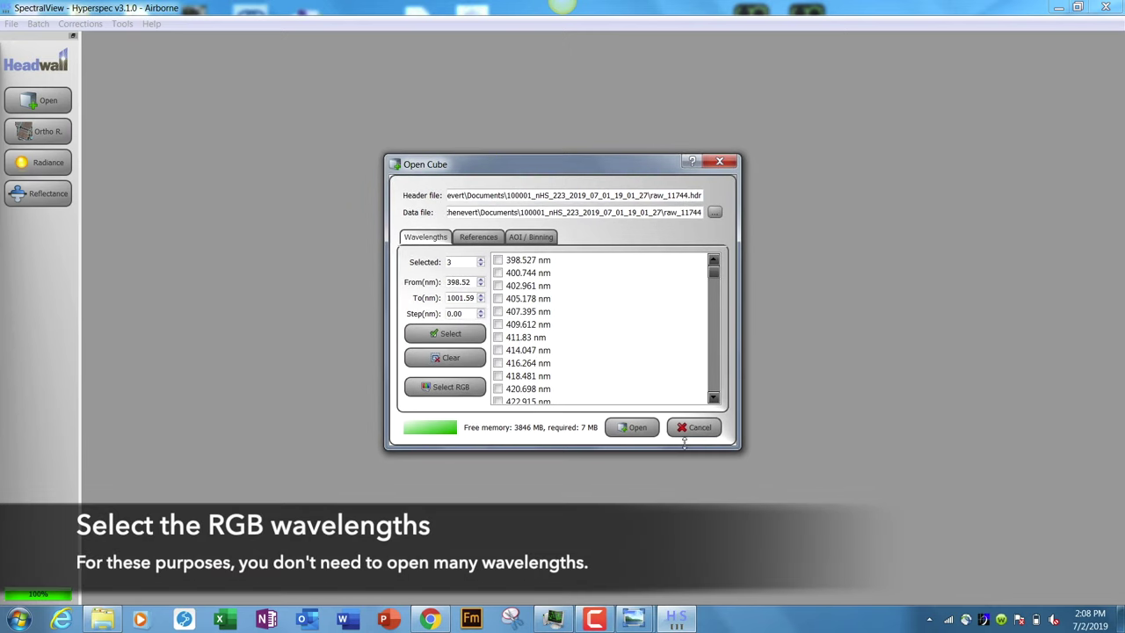
click(631, 427)
drag(454, 310, 683, 607)
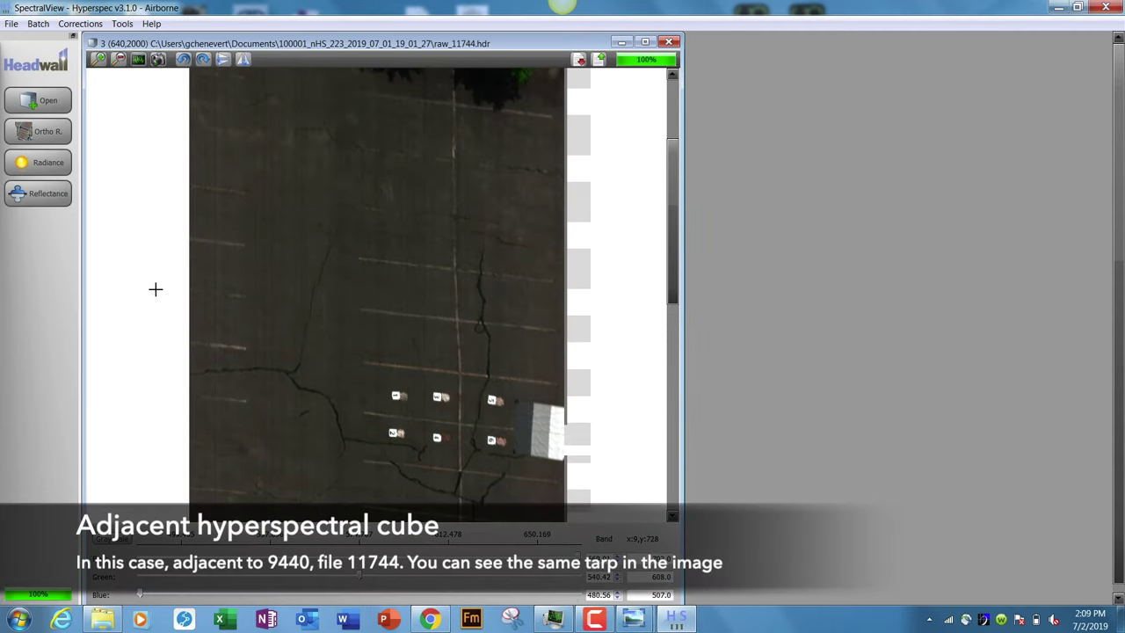
scroll(498, 400, up, 2)
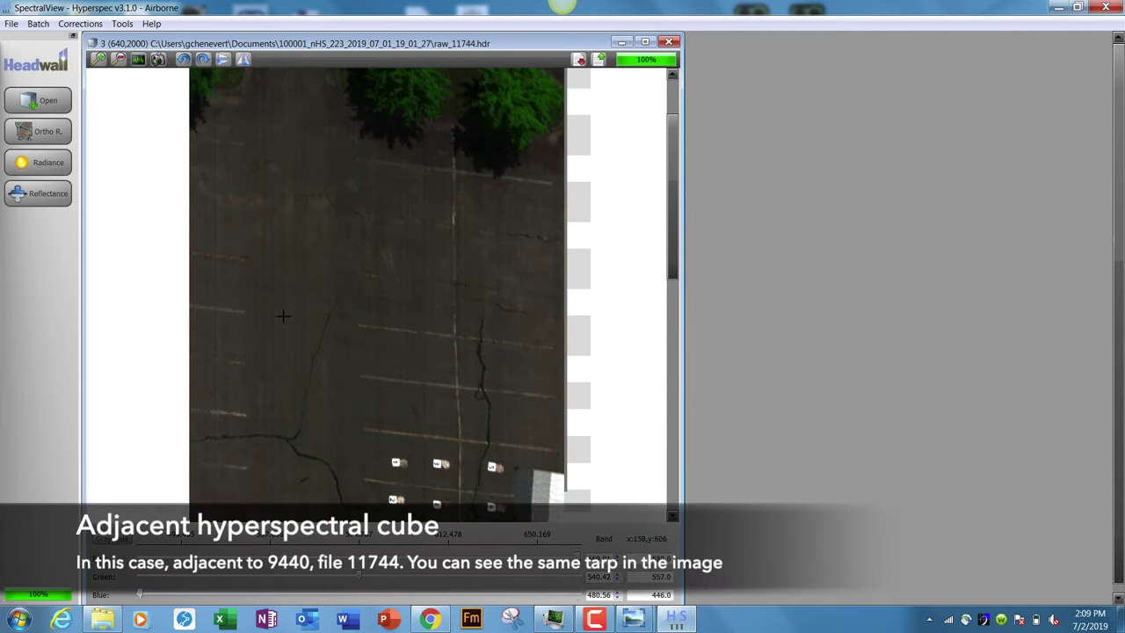
scroll(495, 421, down, 2)
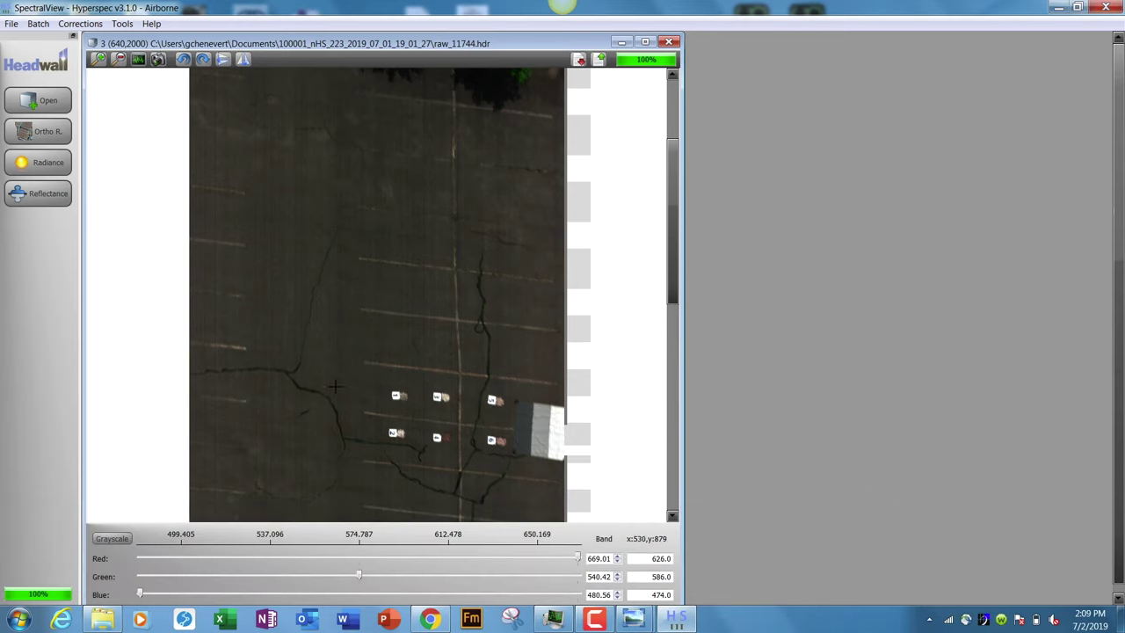
Step: Orthorectify raw_11744 with advanced settings, GPS unit APX, SBET_nHS_223.out as the GPS/IMU file, and post process file and pps.txt enabled
click(64, 131)
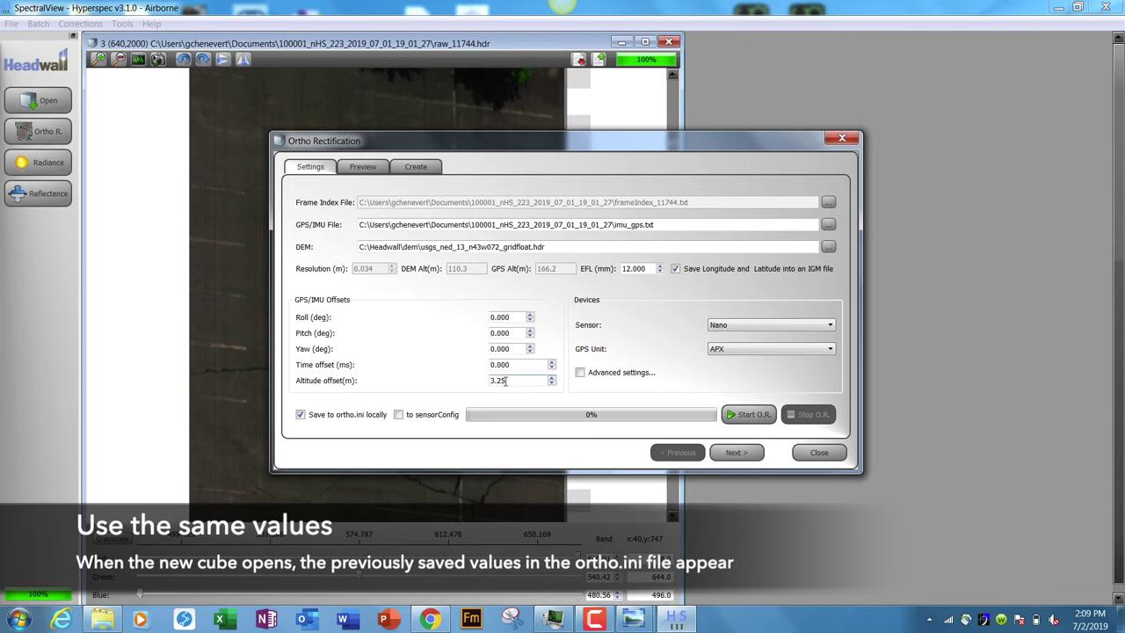
click(580, 373)
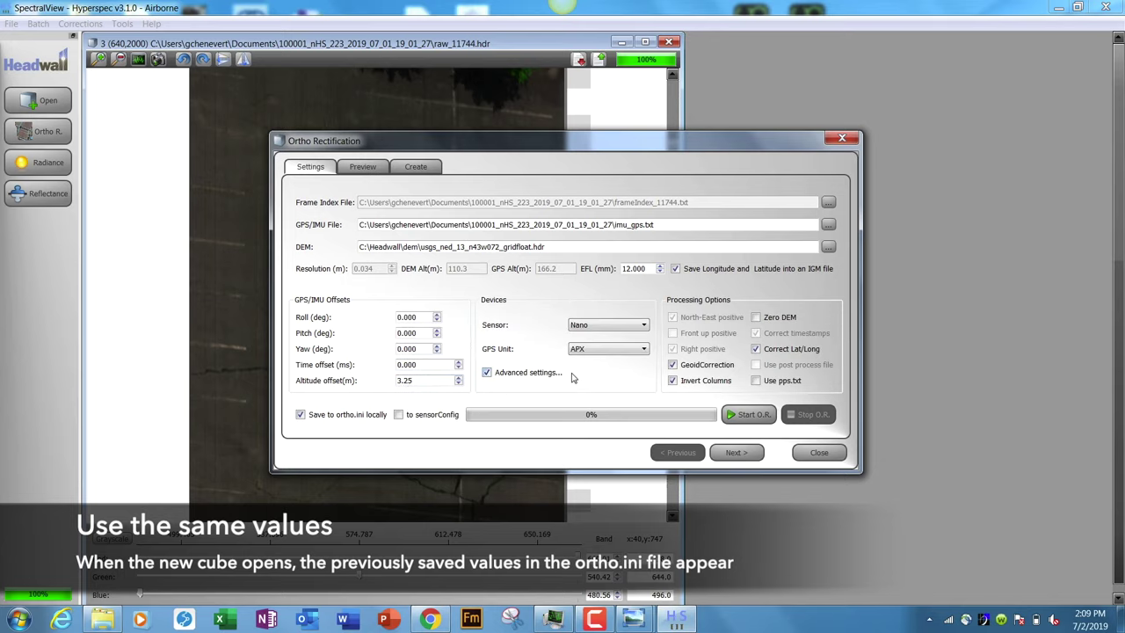
click(645, 349)
click(606, 371)
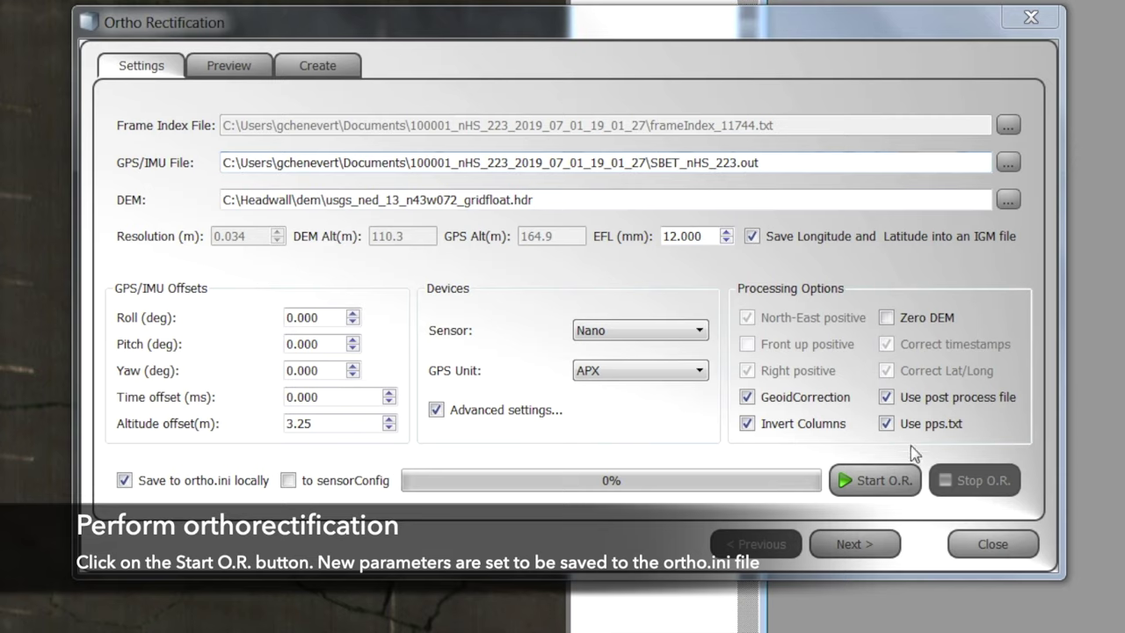
click(884, 485)
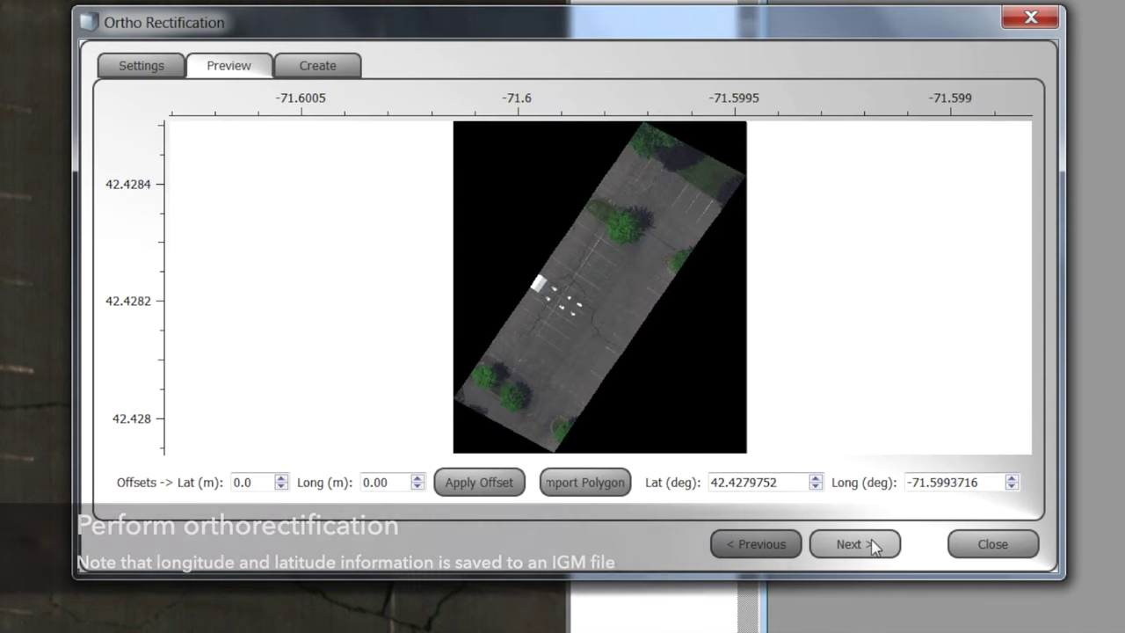
Step: Create the raw_11744_or cube with three target wavelengths and open it with all three wavelengths selected
click(866, 543)
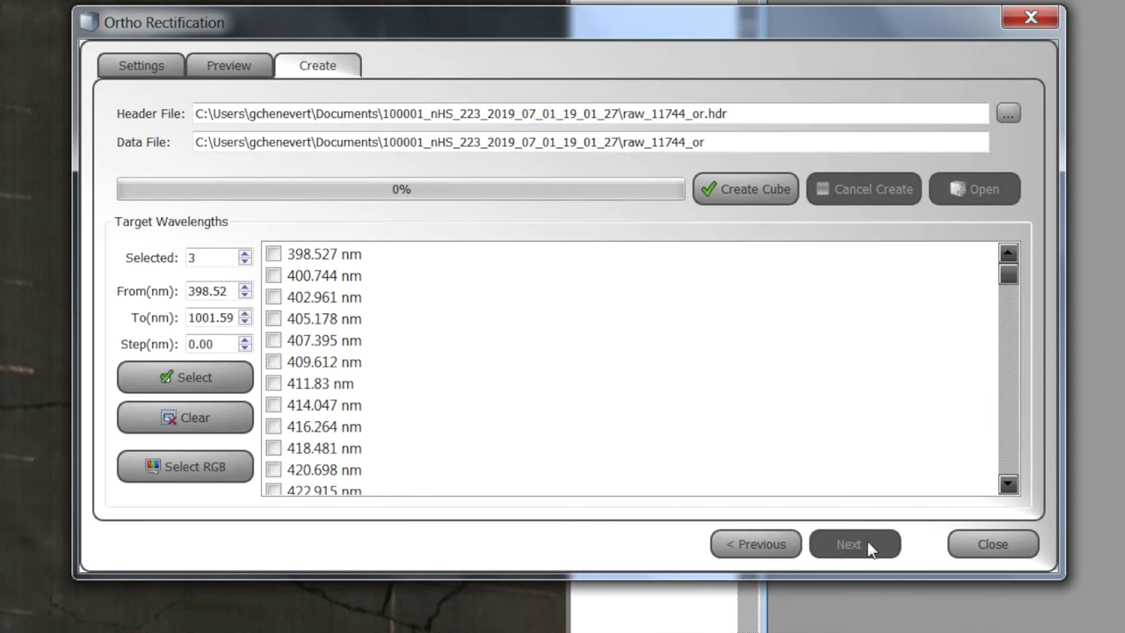
click(748, 192)
click(988, 192)
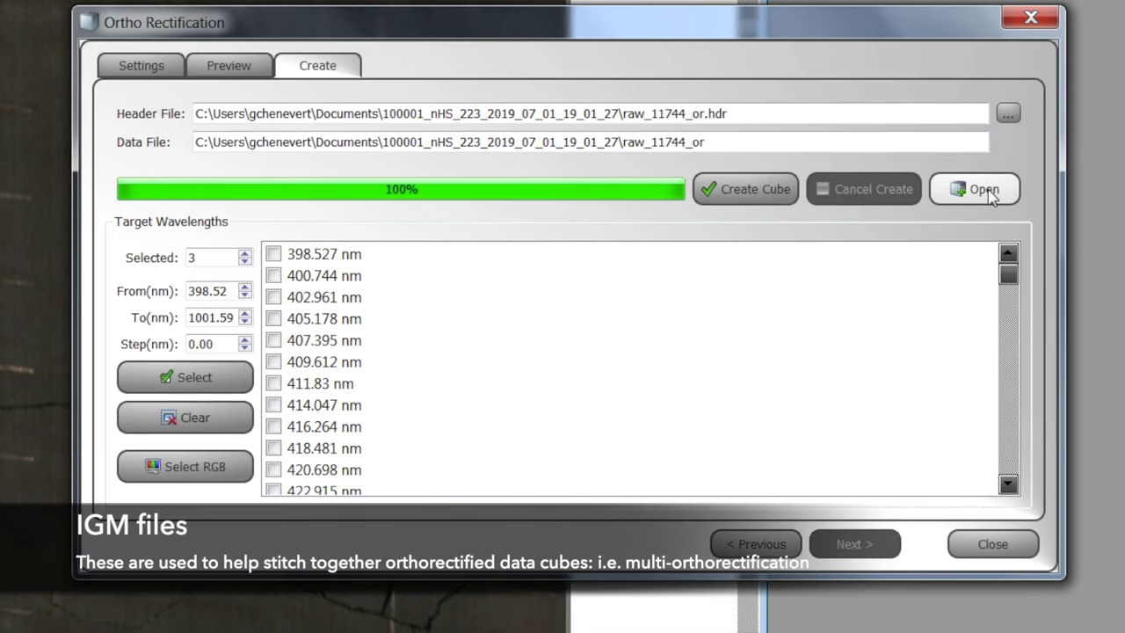
click(374, 345)
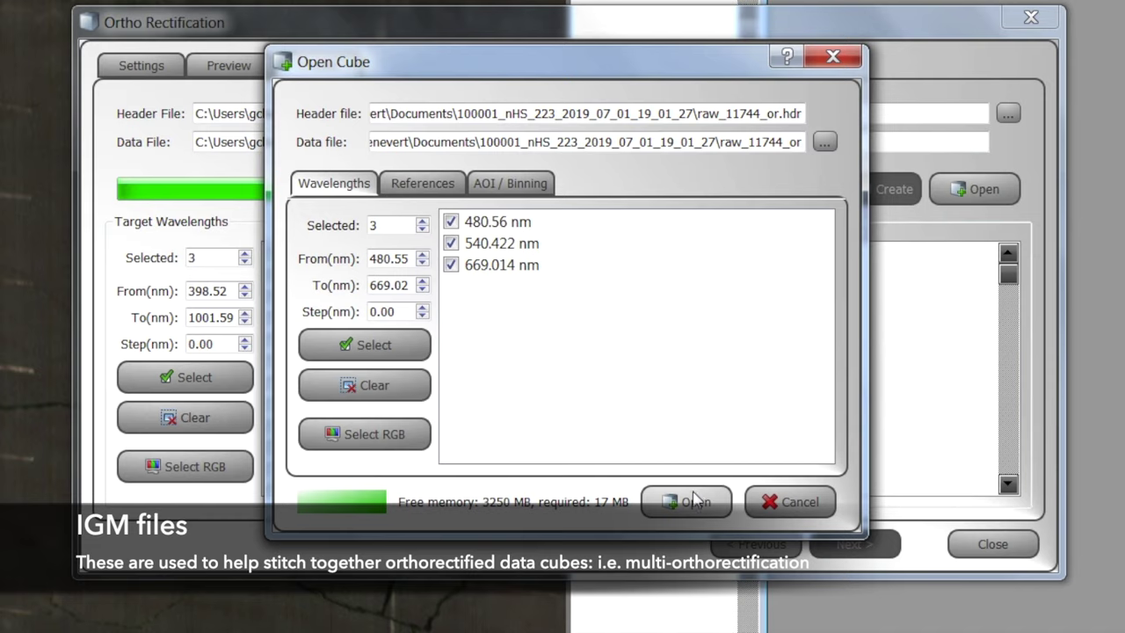
click(679, 502)
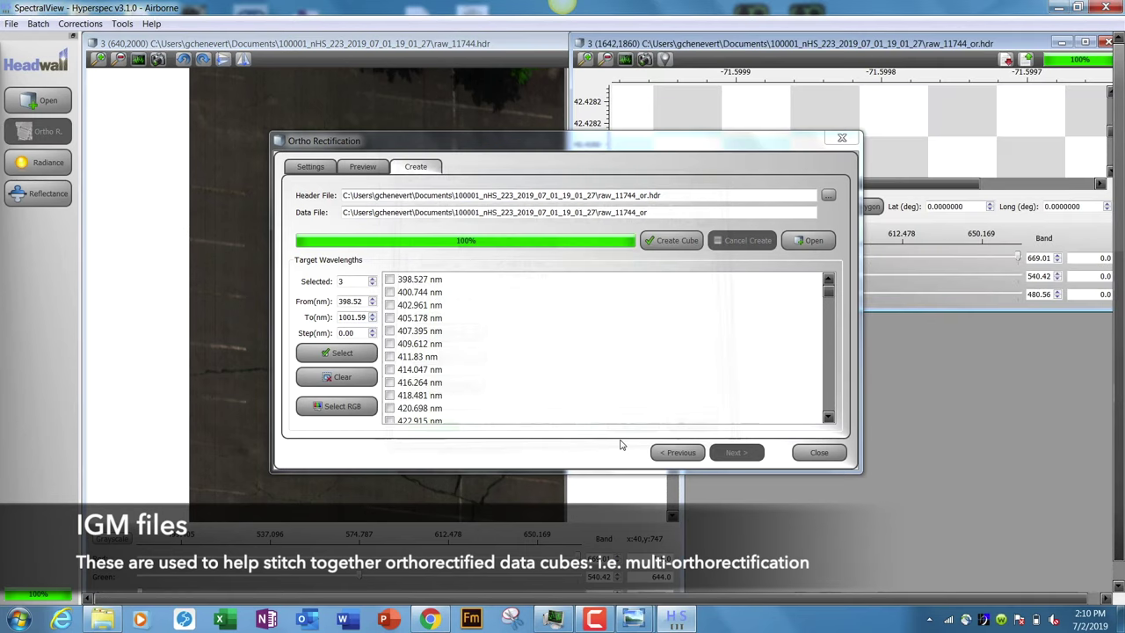
Step: Close the Ortho Rectification dialog and enlarge the raw_11744_or window to view the tarp
click(841, 138)
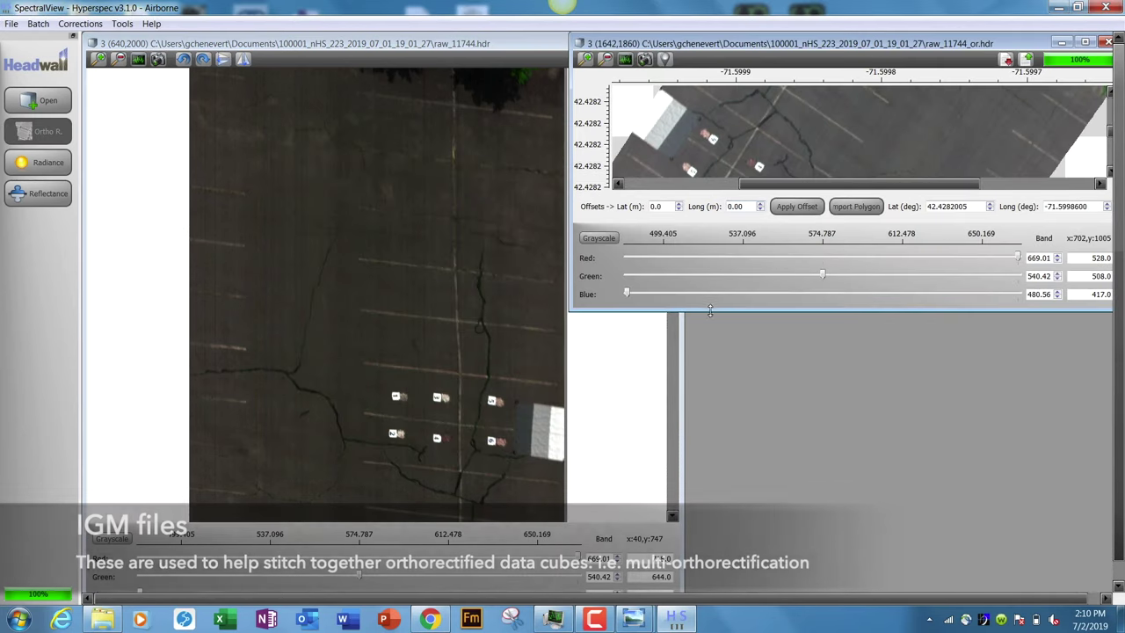
drag(709, 309, 672, 571)
scroll(728, 342, up, 4)
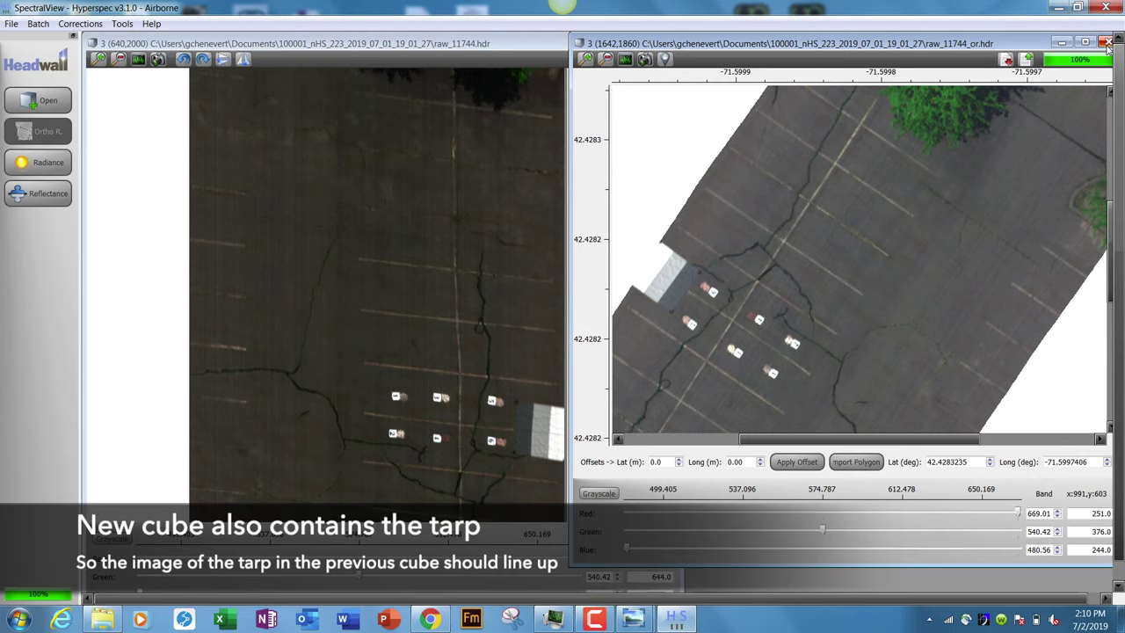
Step: Close both raw_11744 image windows and load raw_9440_igm and raw_11744_igm into Multi-Ortho
click(1109, 42)
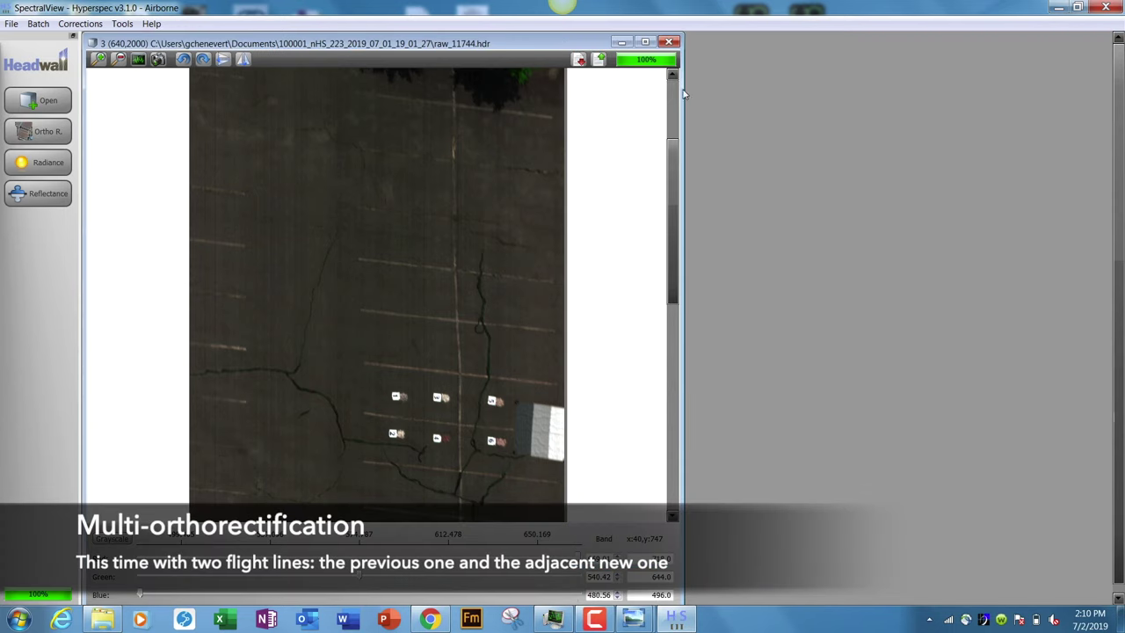
click(670, 42)
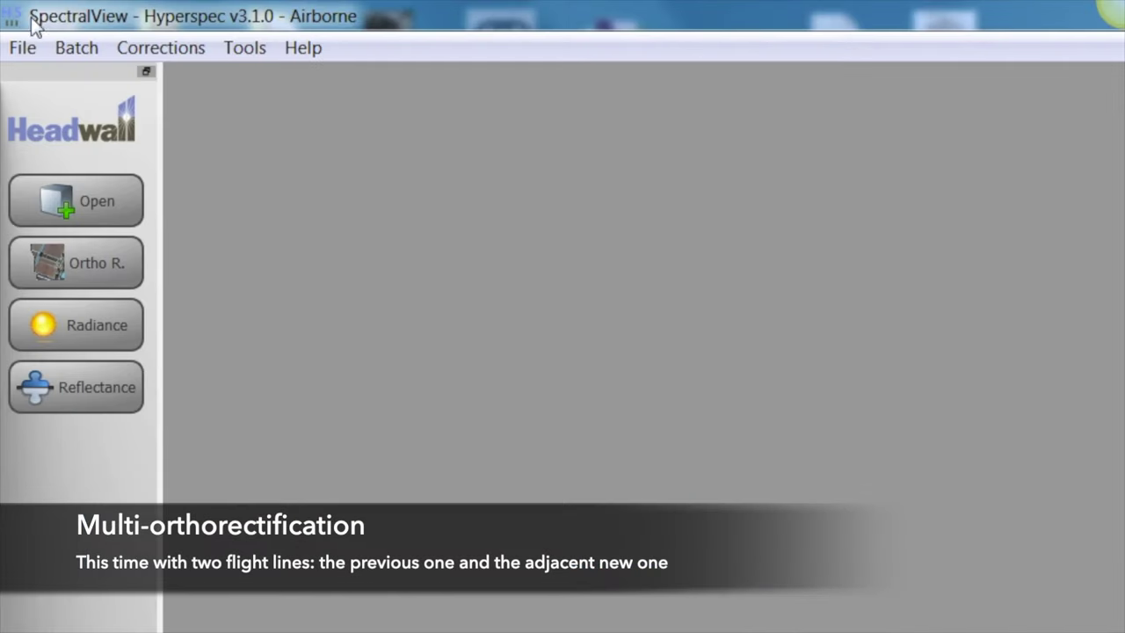
click(198, 45)
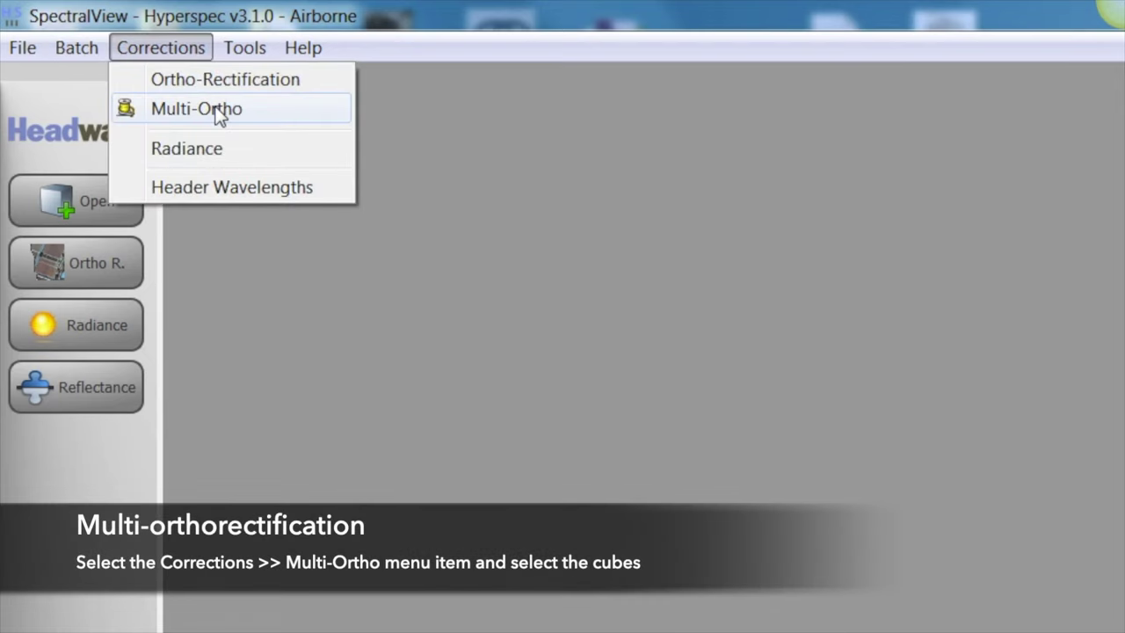
click(219, 110)
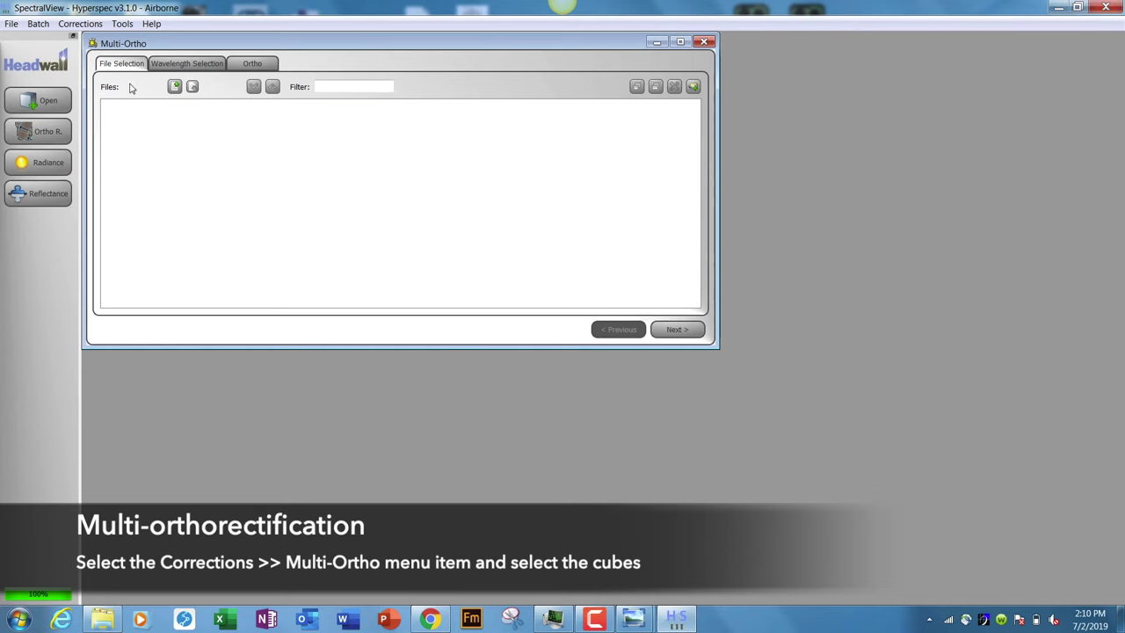
click(694, 86)
click(176, 188)
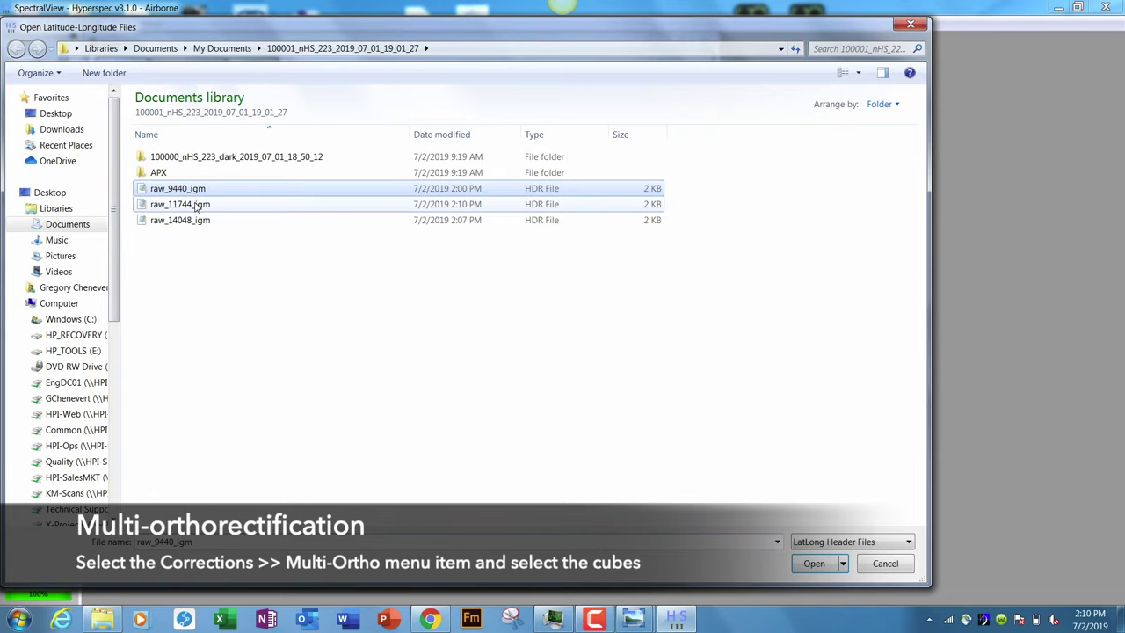
ctrl+click(197, 204)
click(808, 563)
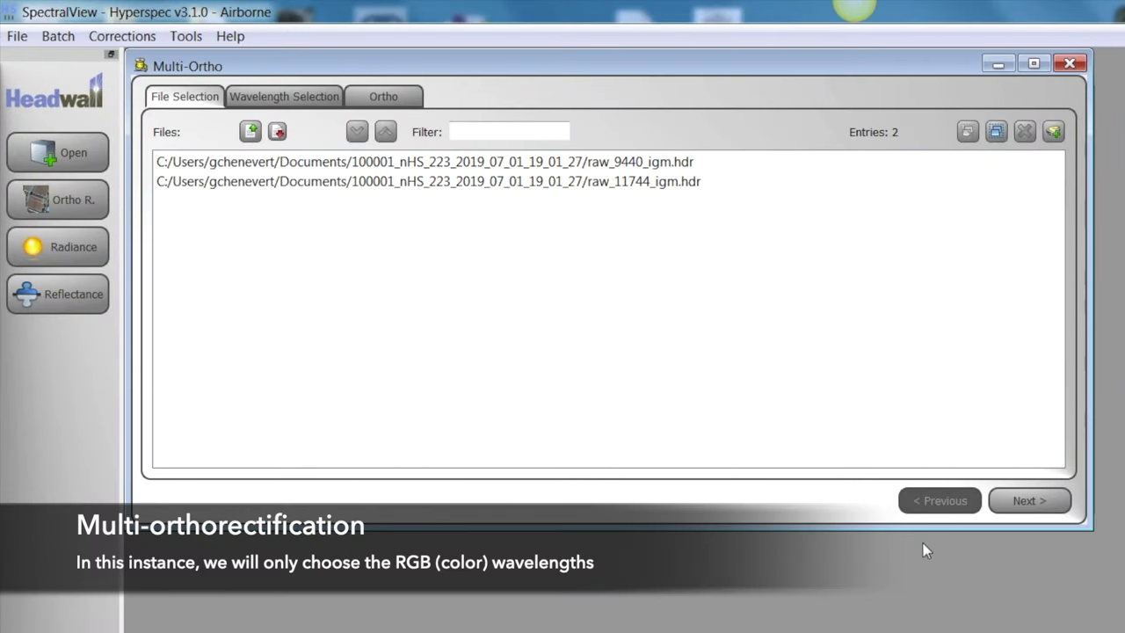
Step: Restrict the target wavelengths to RGB, enlarge the flight-line overlap preview and create the multi_or cube
click(1034, 501)
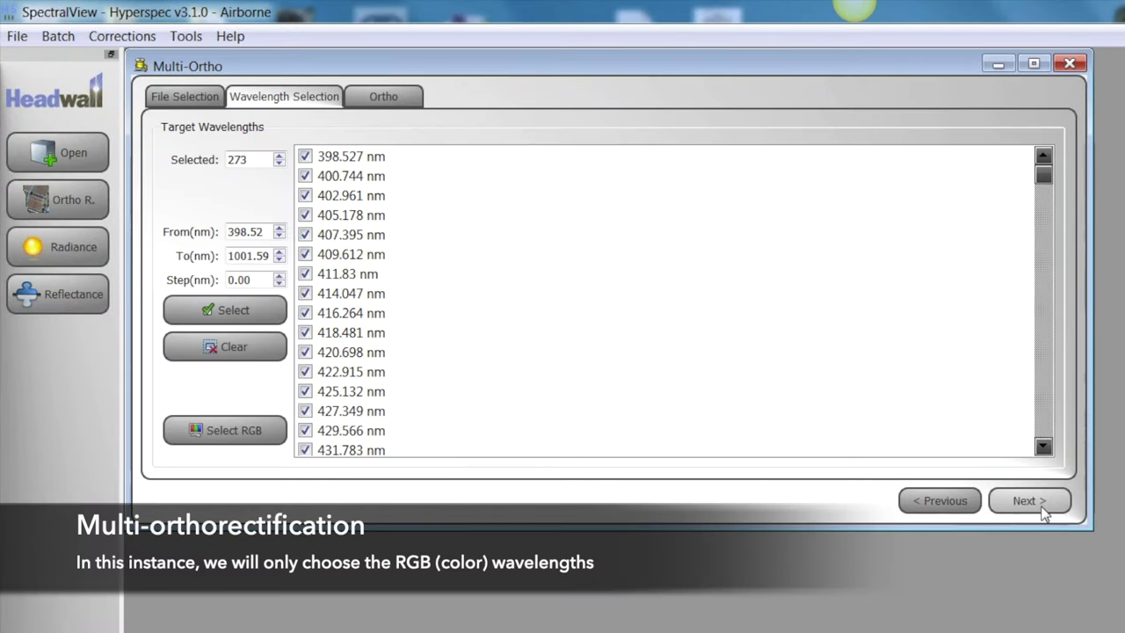
click(237, 346)
click(248, 430)
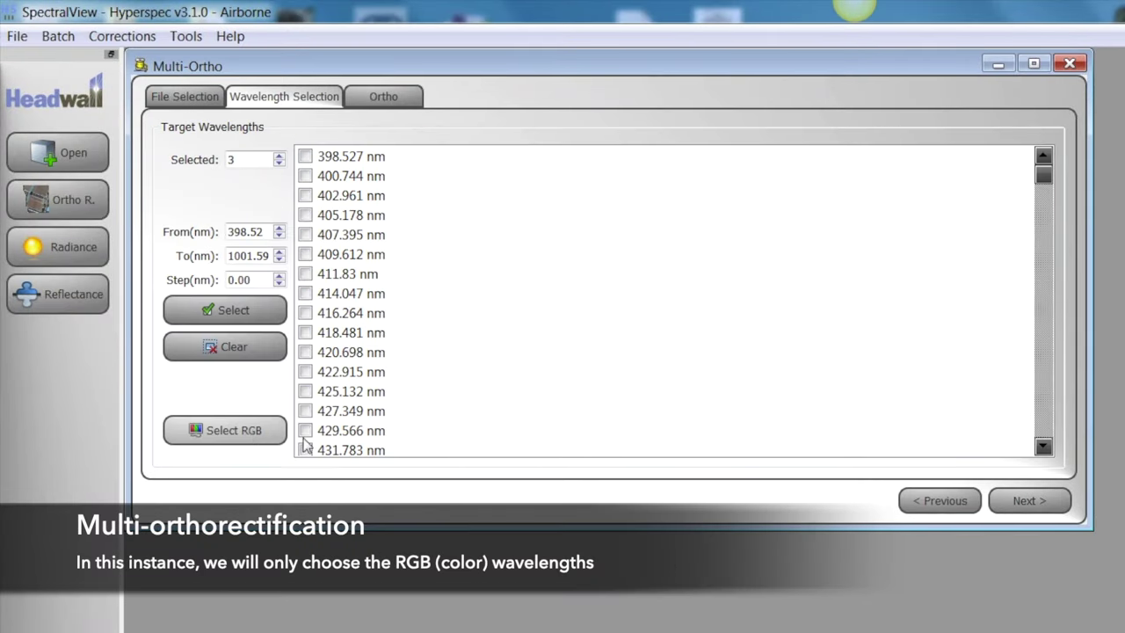
click(1051, 507)
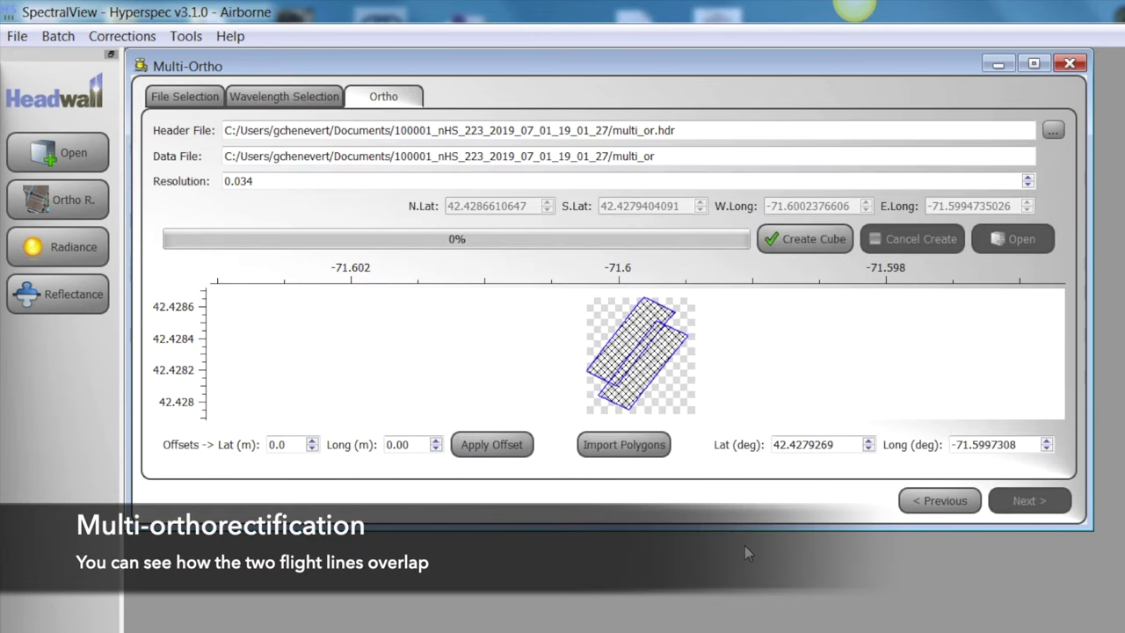
drag(759, 525, 759, 632)
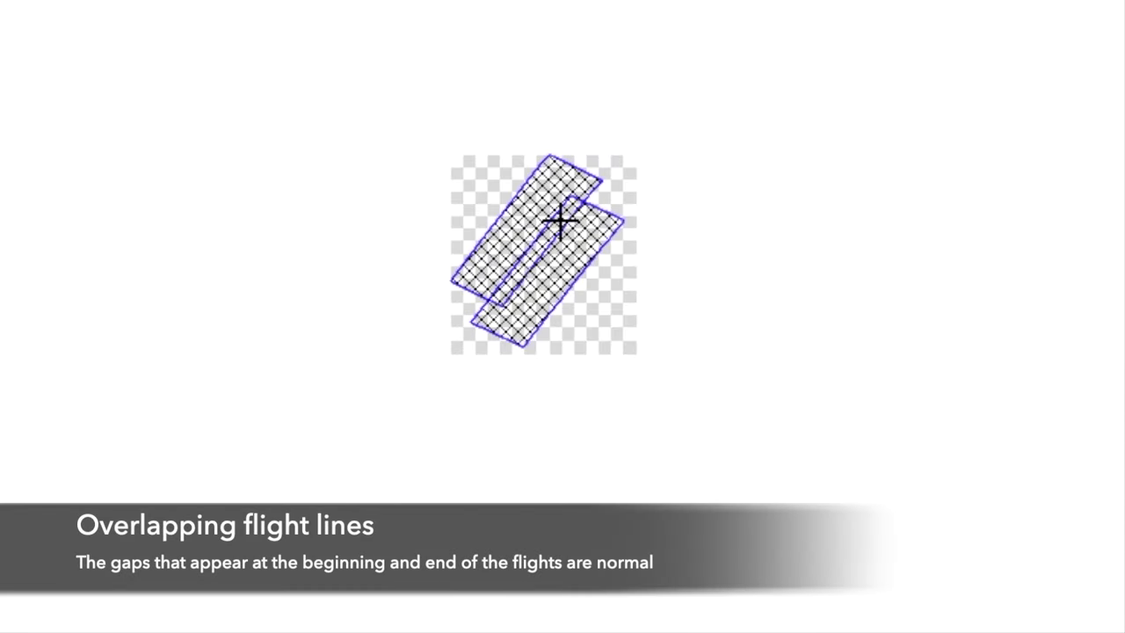
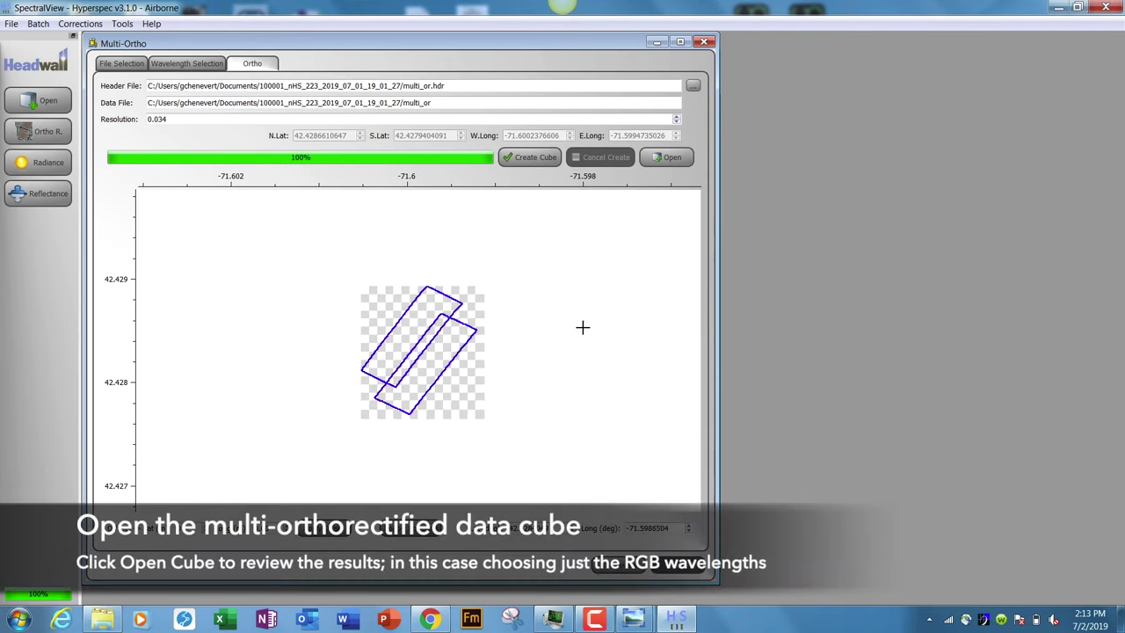
Step: Open the multi_or cube with all three wavelengths and examine how the tarp lines up between flight lines
click(671, 157)
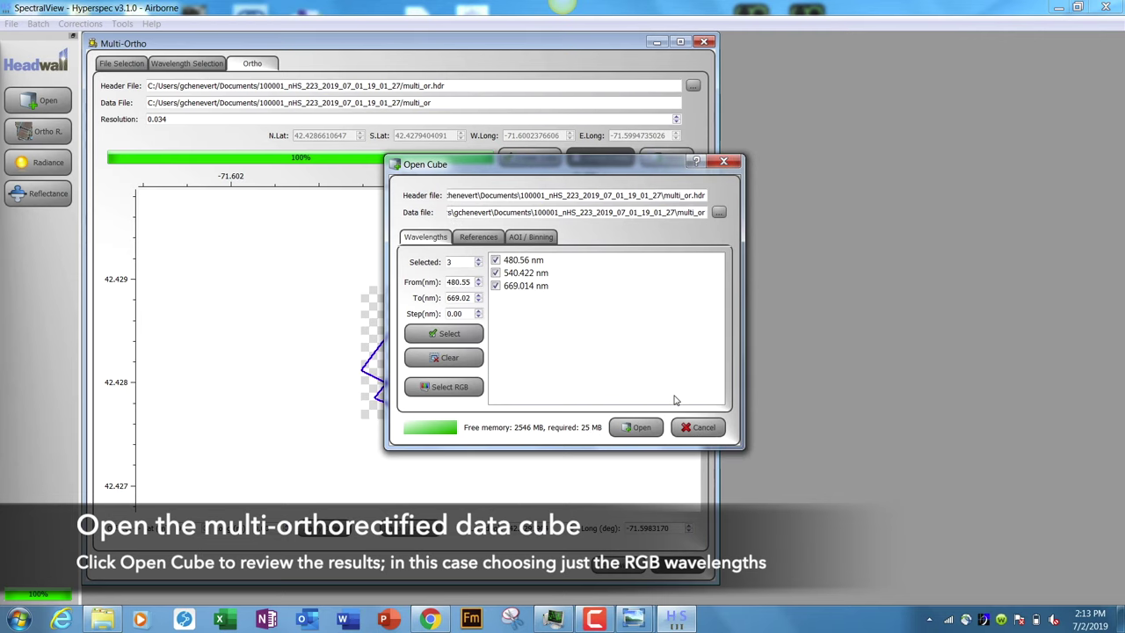
click(637, 427)
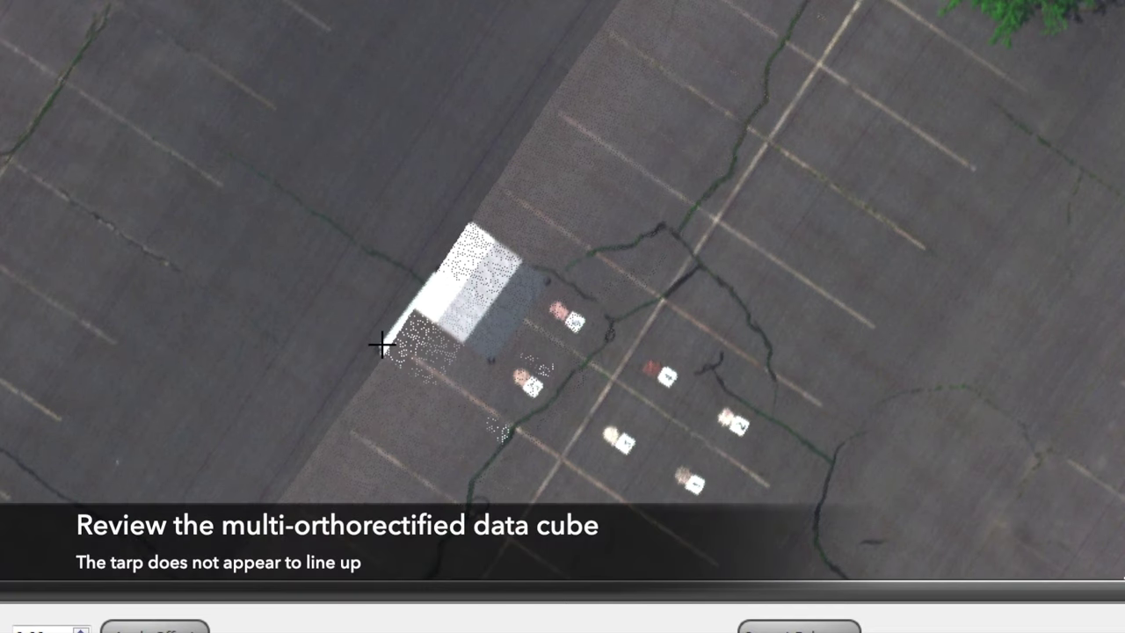
scroll(381, 346, up, 3)
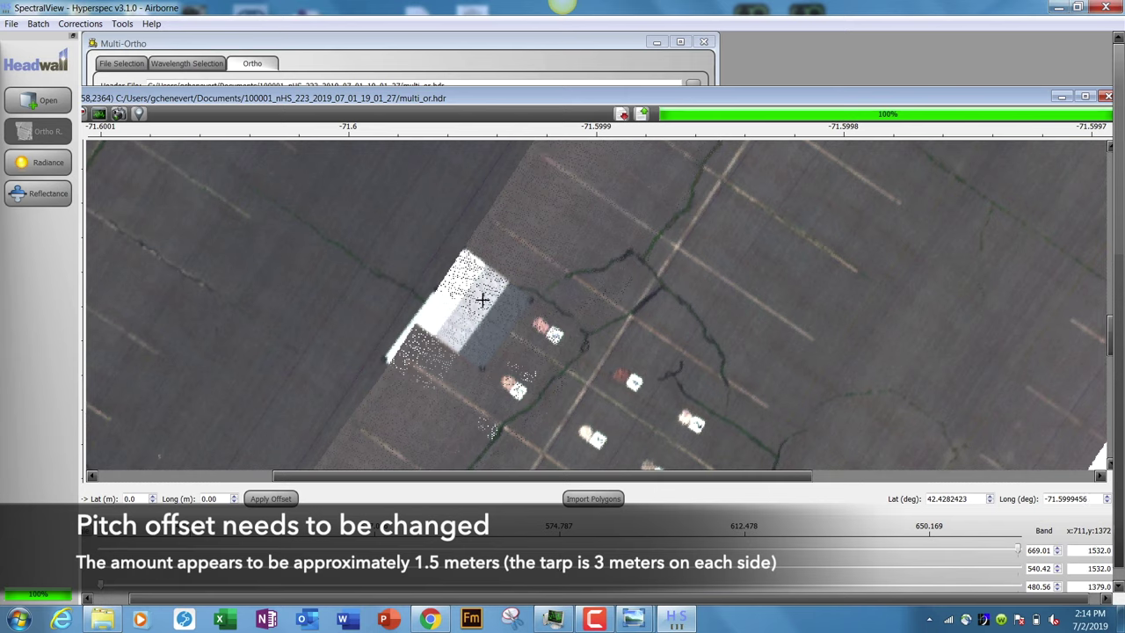
Step: Close the multi_or image and Multi-Ortho windows and bring up the HDR file selection for opening another cube
click(1107, 97)
click(703, 42)
click(51, 102)
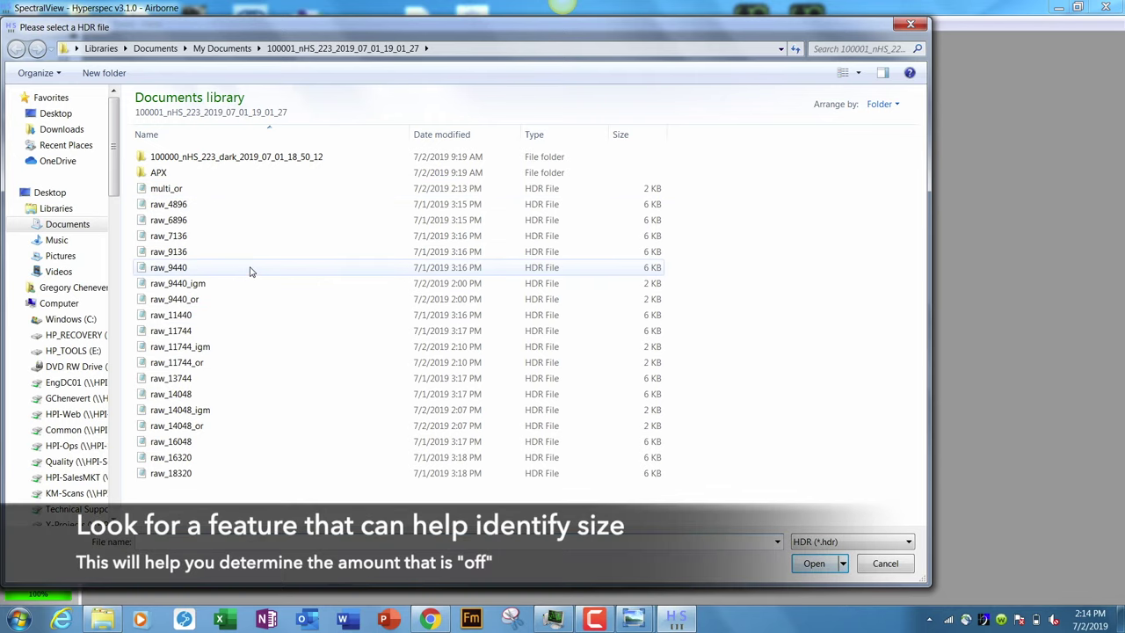
mouse_move(250, 272)
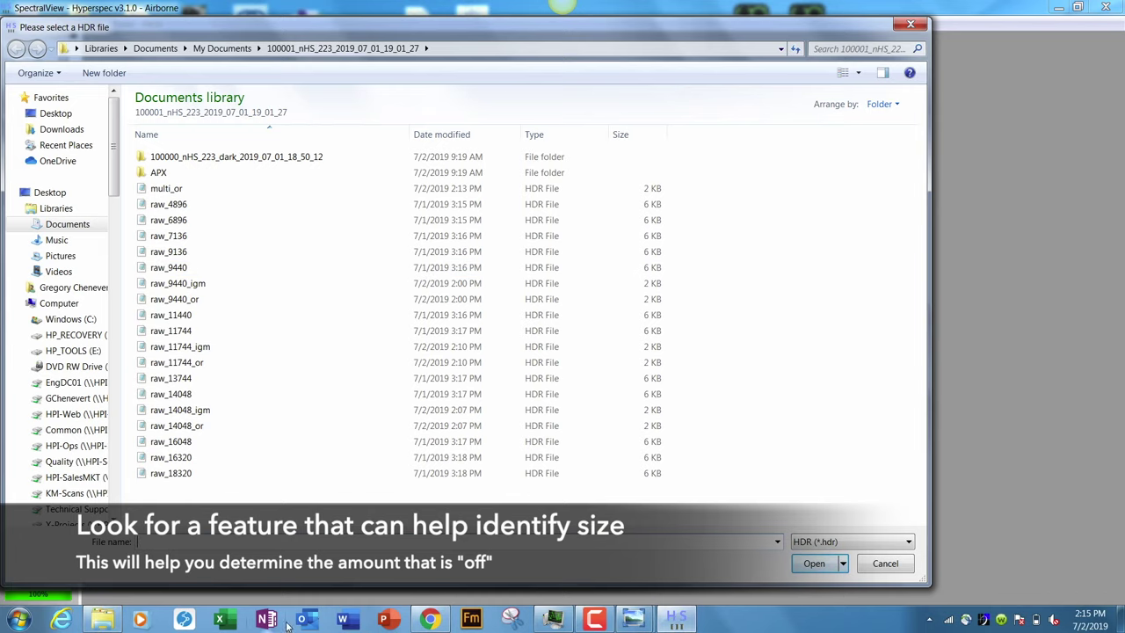
Step: Switch to Calculator to divide 1.5 by 30, and compute the arctangent of 0.05 in an online arctan calculator
click(18, 619)
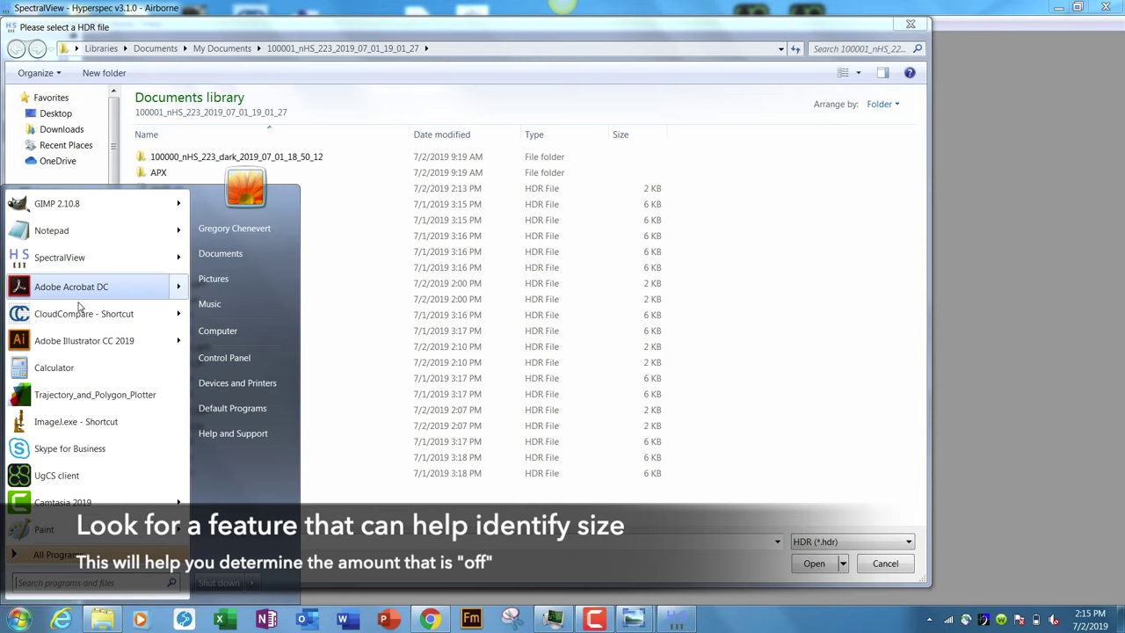
click(87, 372)
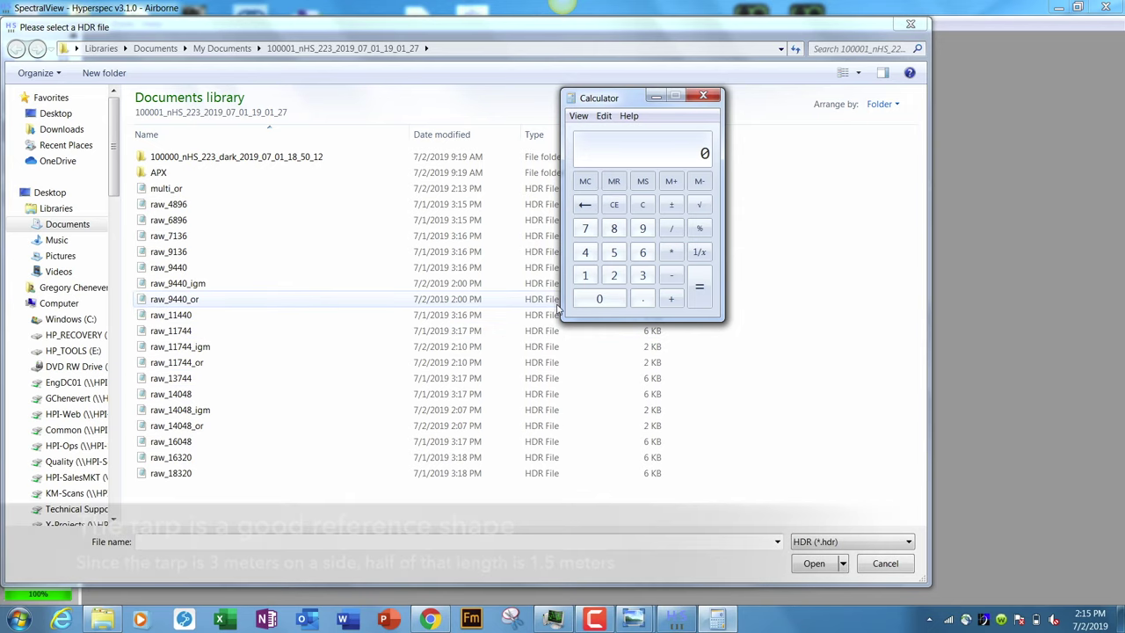
click(585, 276)
click(643, 299)
click(614, 252)
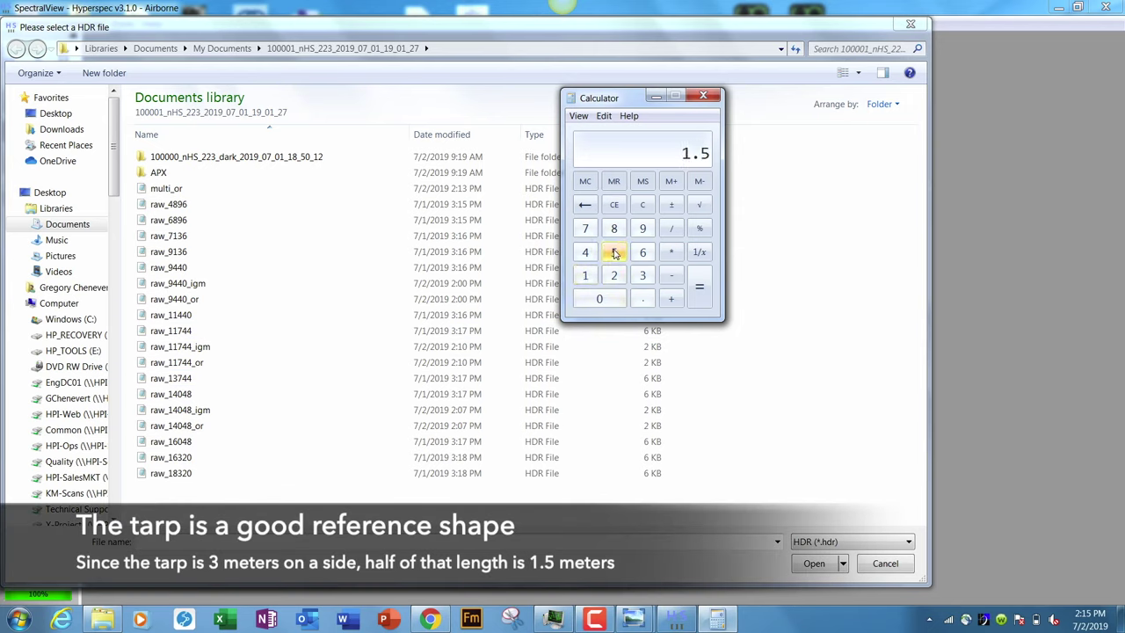
click(670, 229)
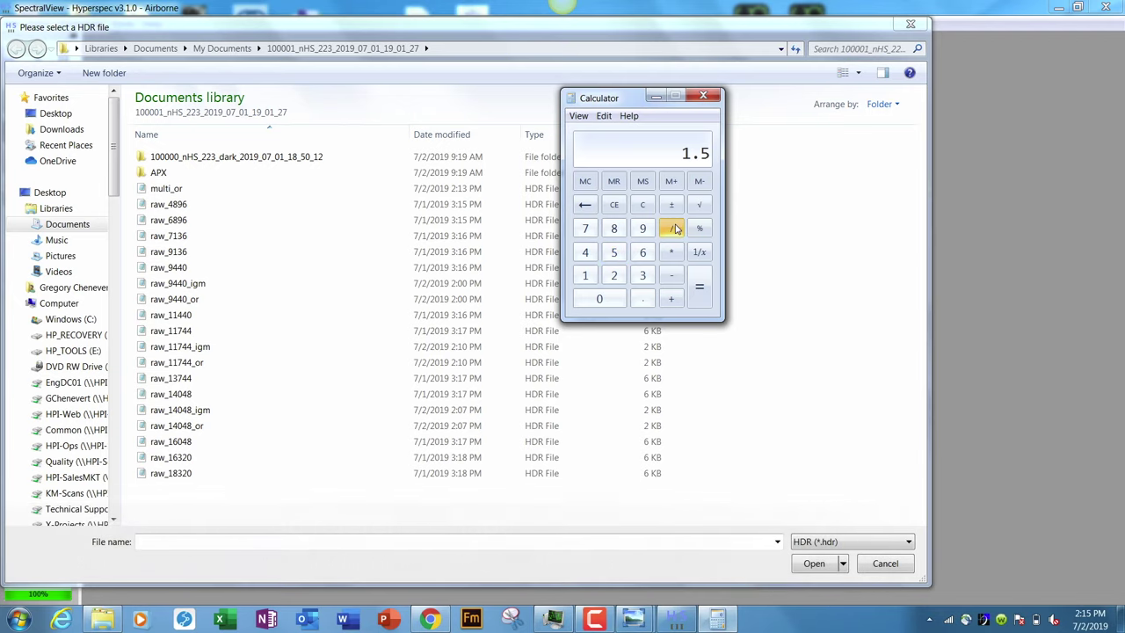
click(645, 278)
click(600, 298)
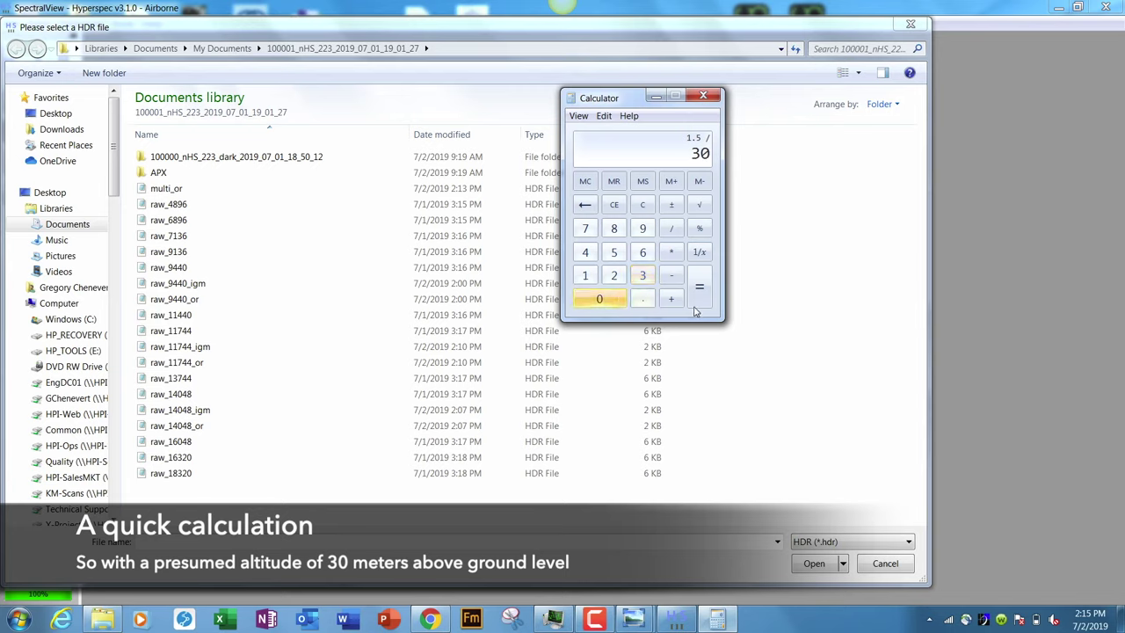
click(704, 300)
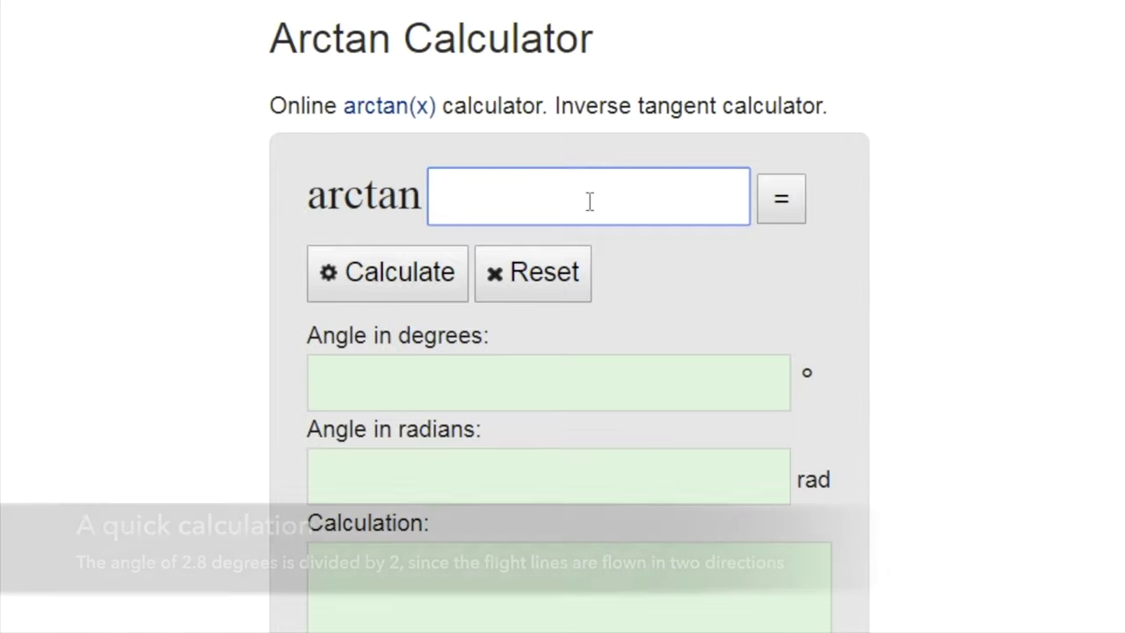
text(0.05)
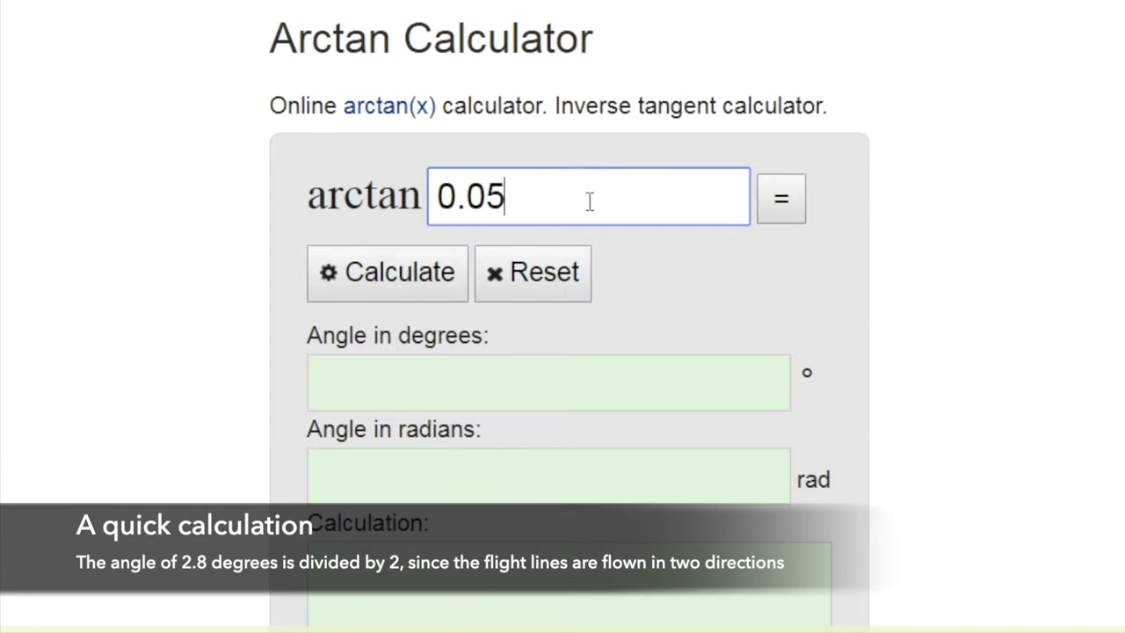
click(419, 281)
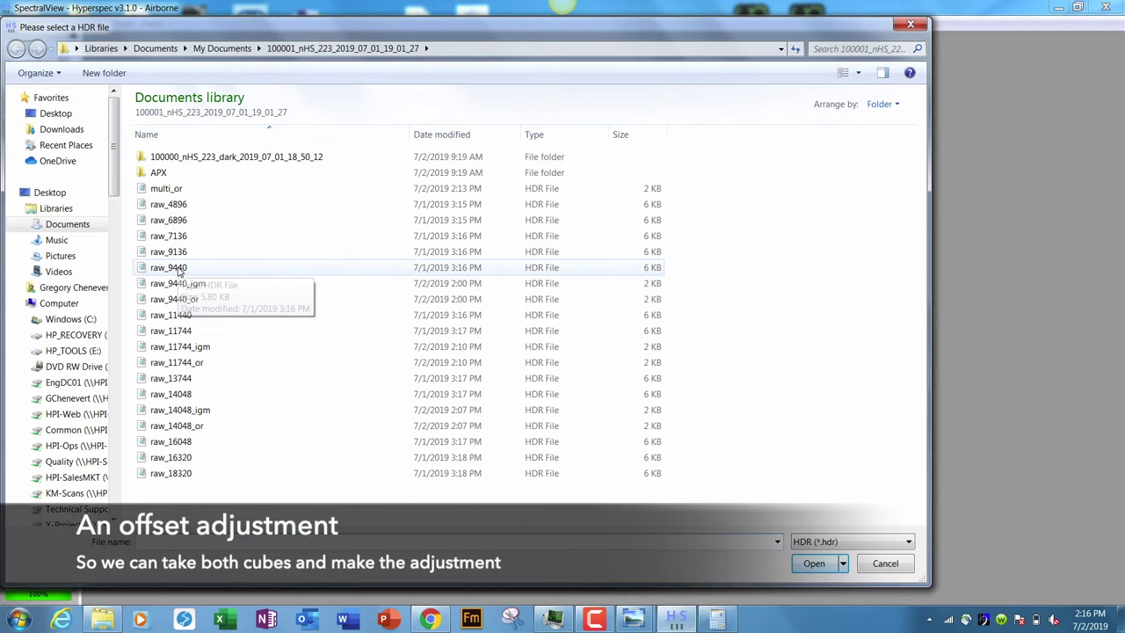
Step: Start an Ortho-Rectification Batch and load the raw_9440 and raw_11744 header files into it
click(178, 271)
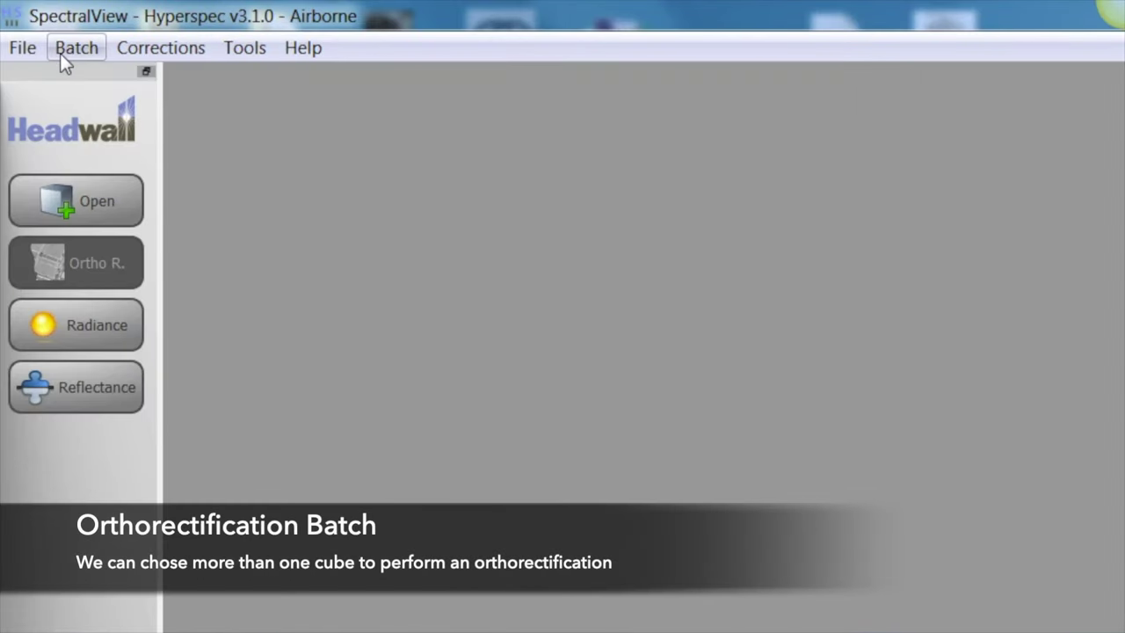
click(70, 52)
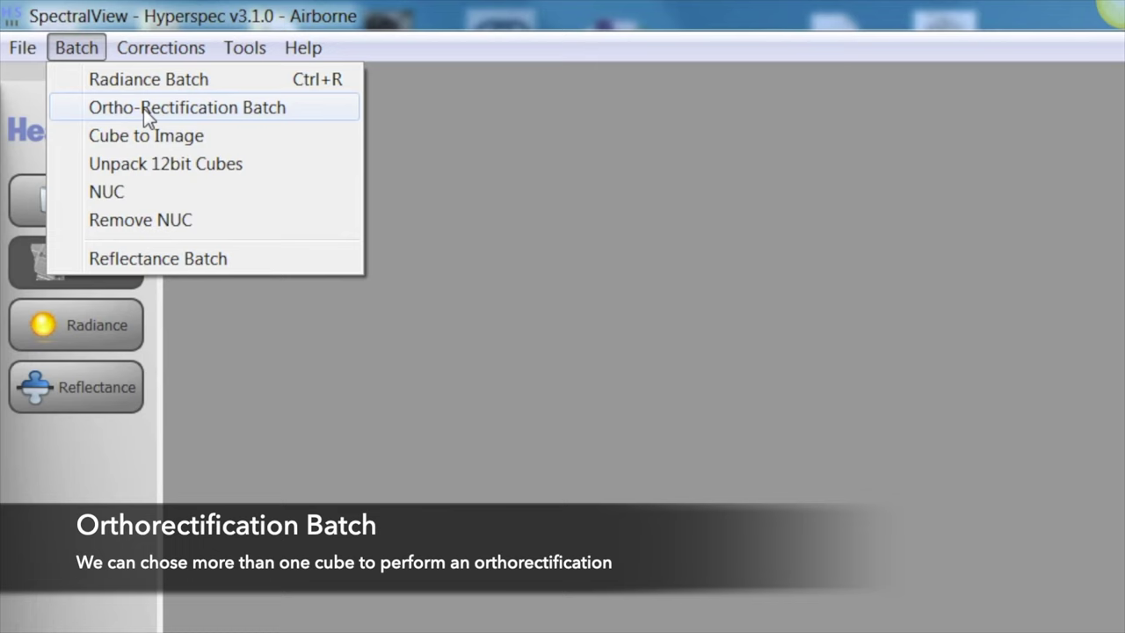
click(143, 108)
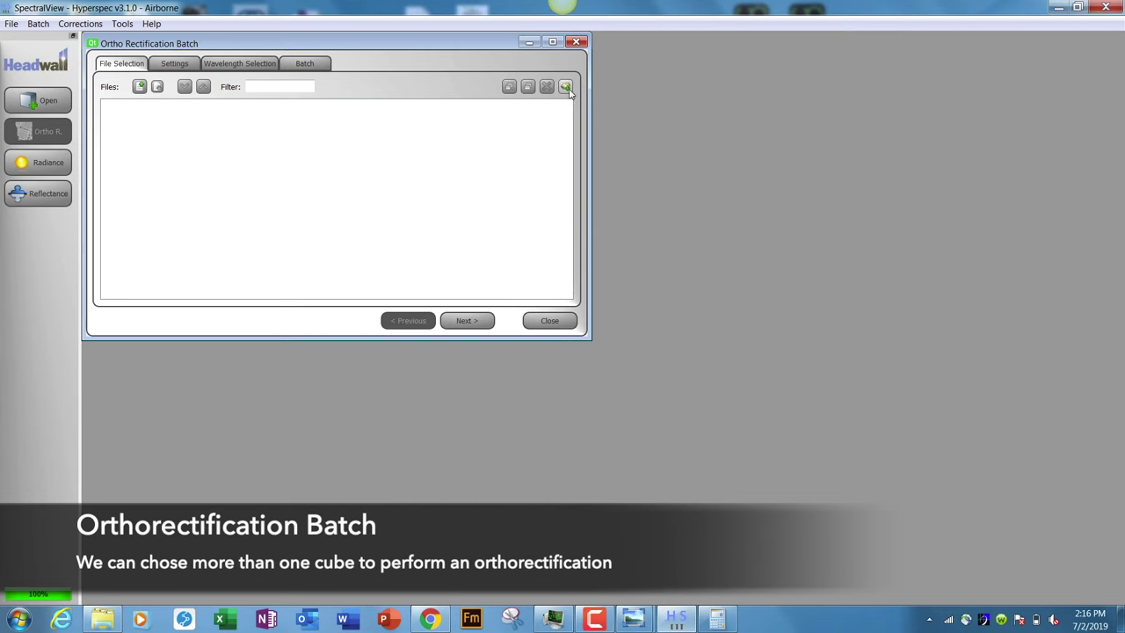
click(566, 87)
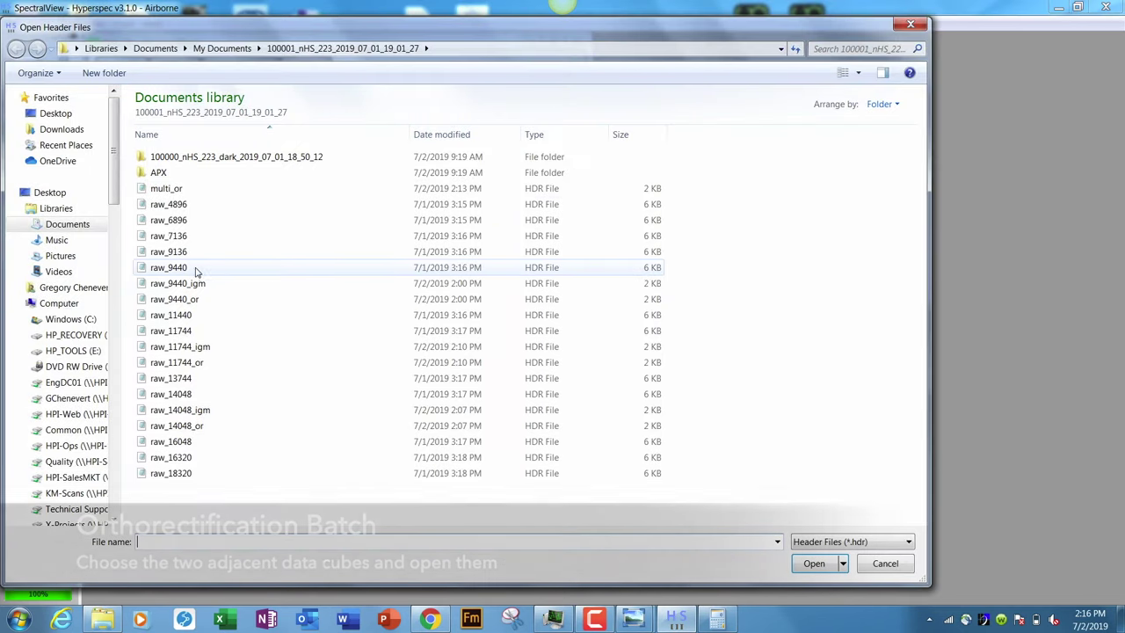
click(173, 268)
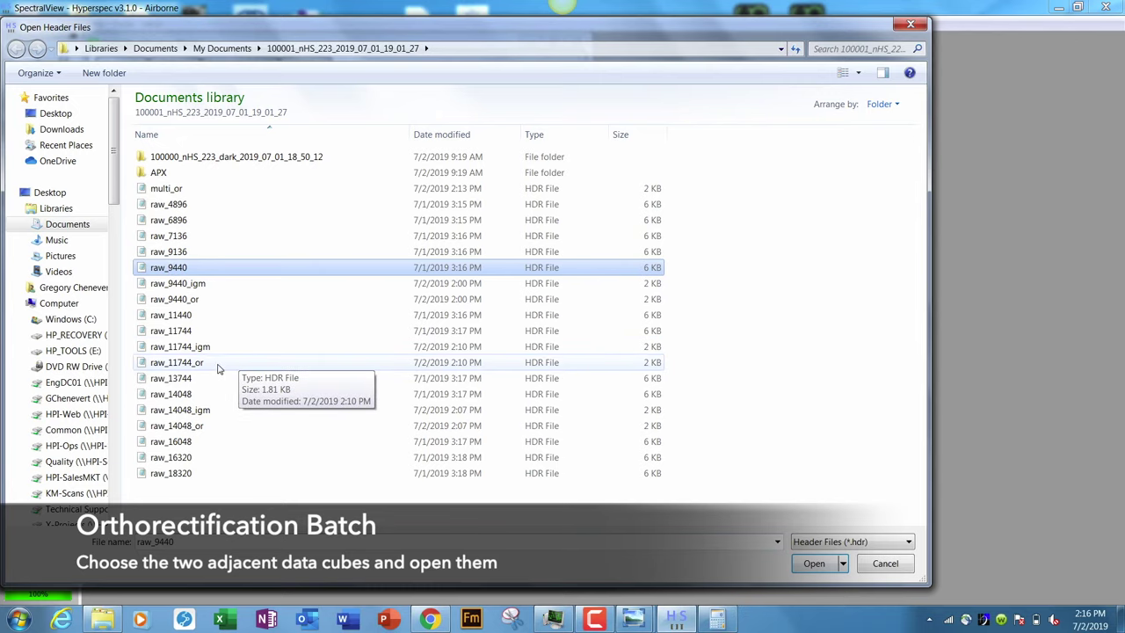
ctrl+click(175, 339)
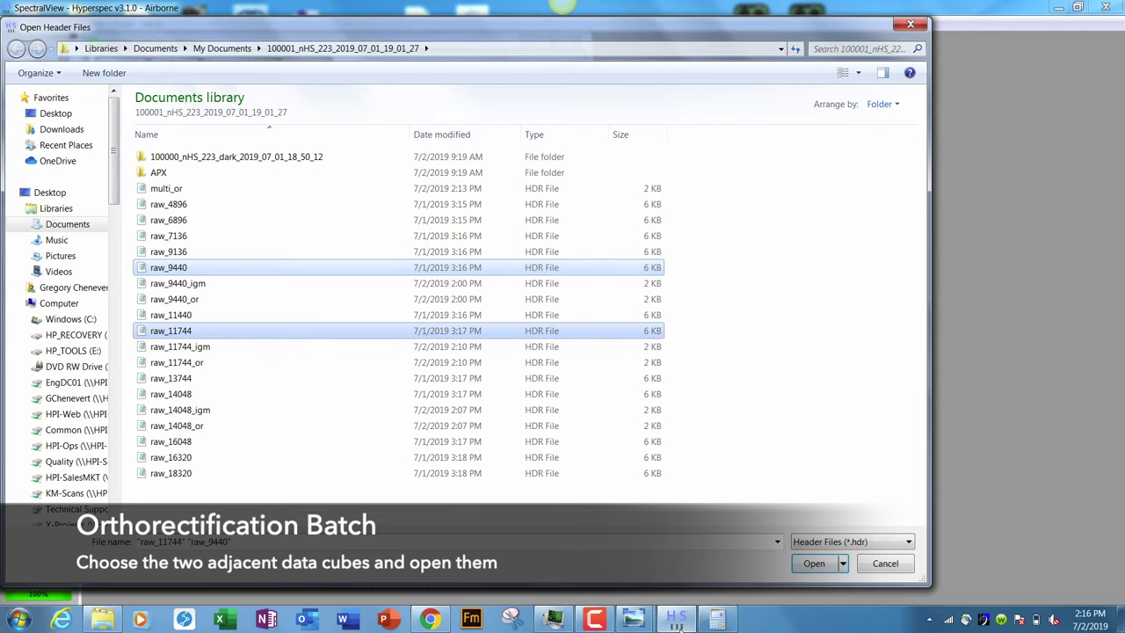
click(815, 564)
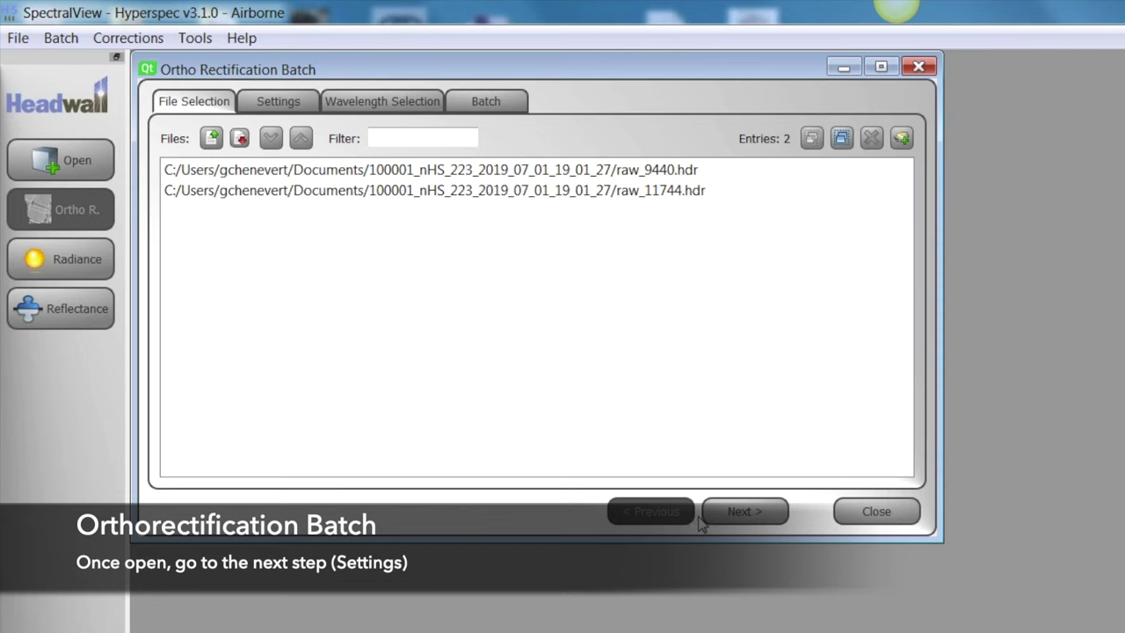
Step: Enable the advanced batch settings, set the pitch offset to 1.4 degrees and save ortho.ini to each local folder
click(738, 513)
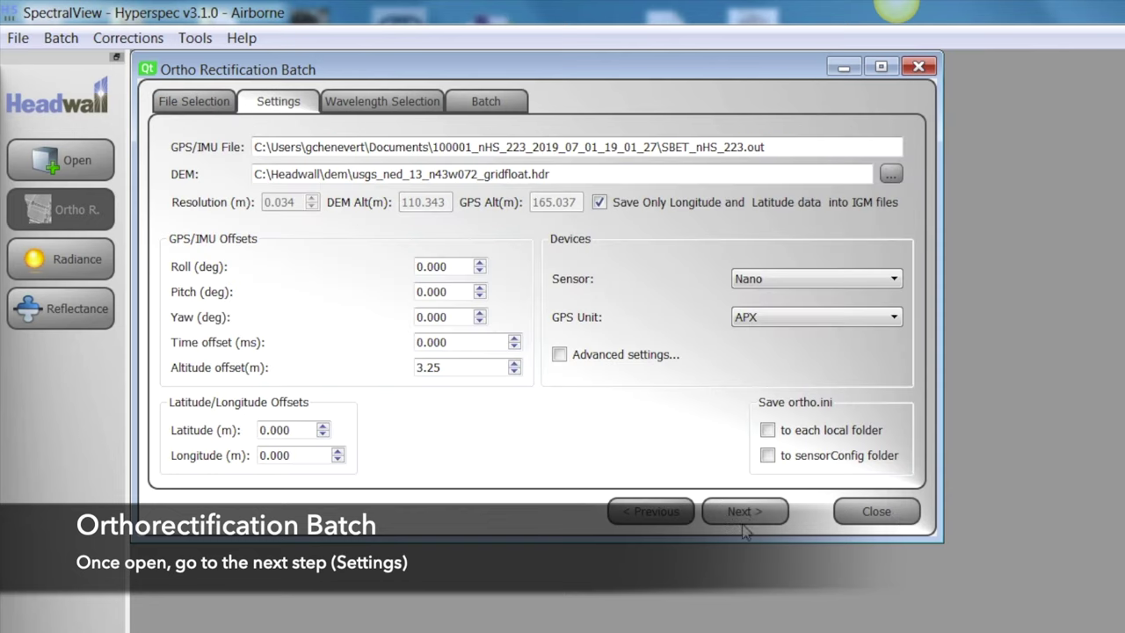
click(559, 355)
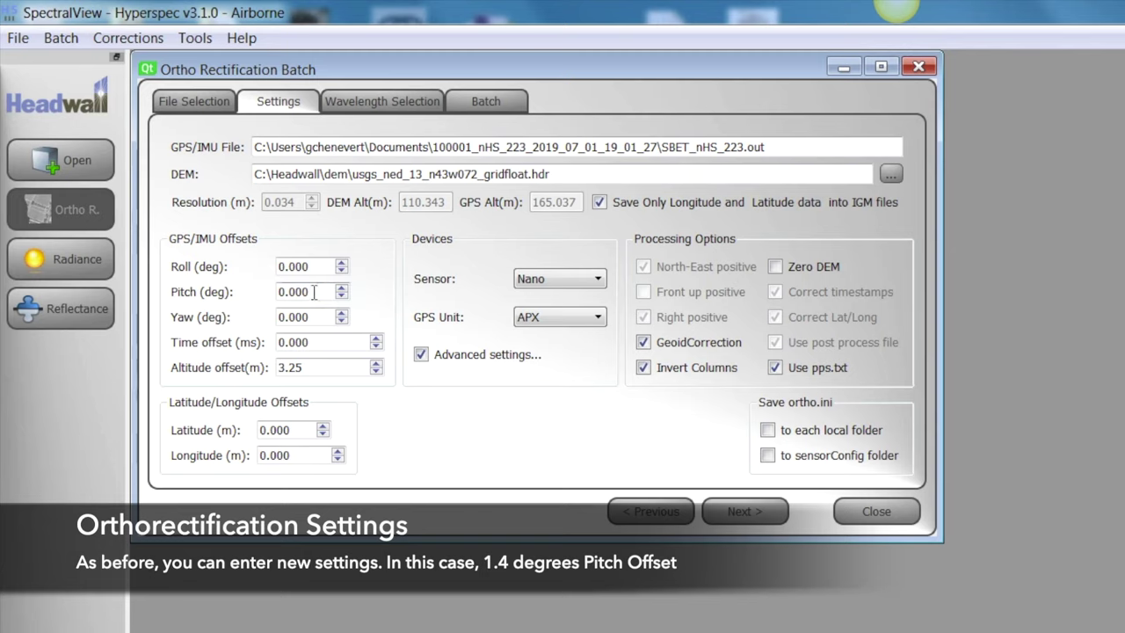
drag(313, 292, 251, 293)
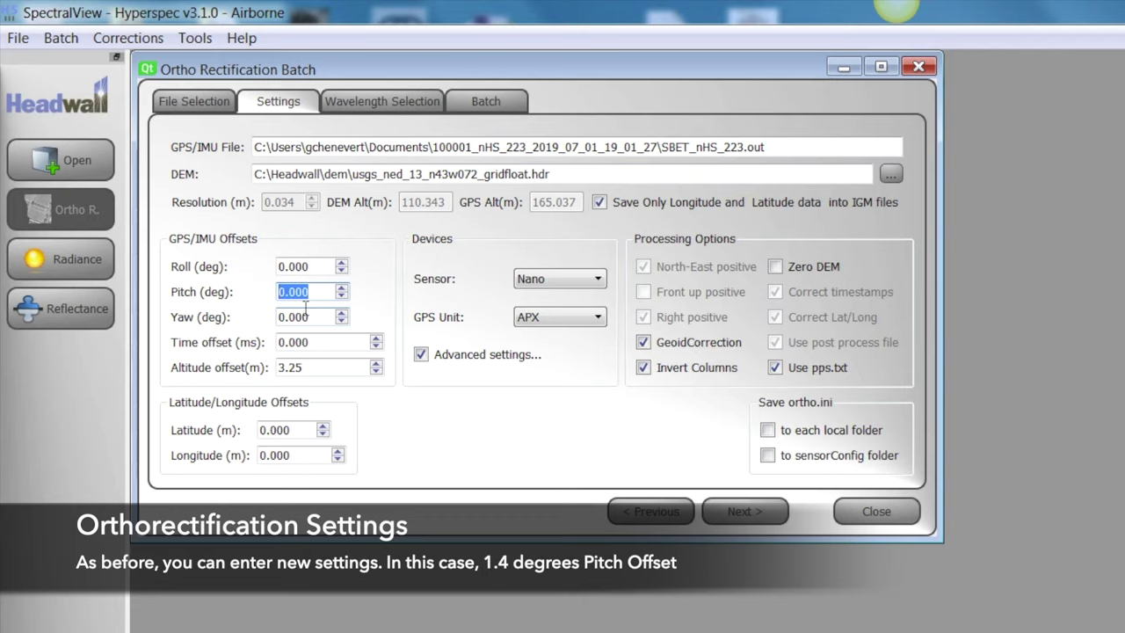
text(1.4)
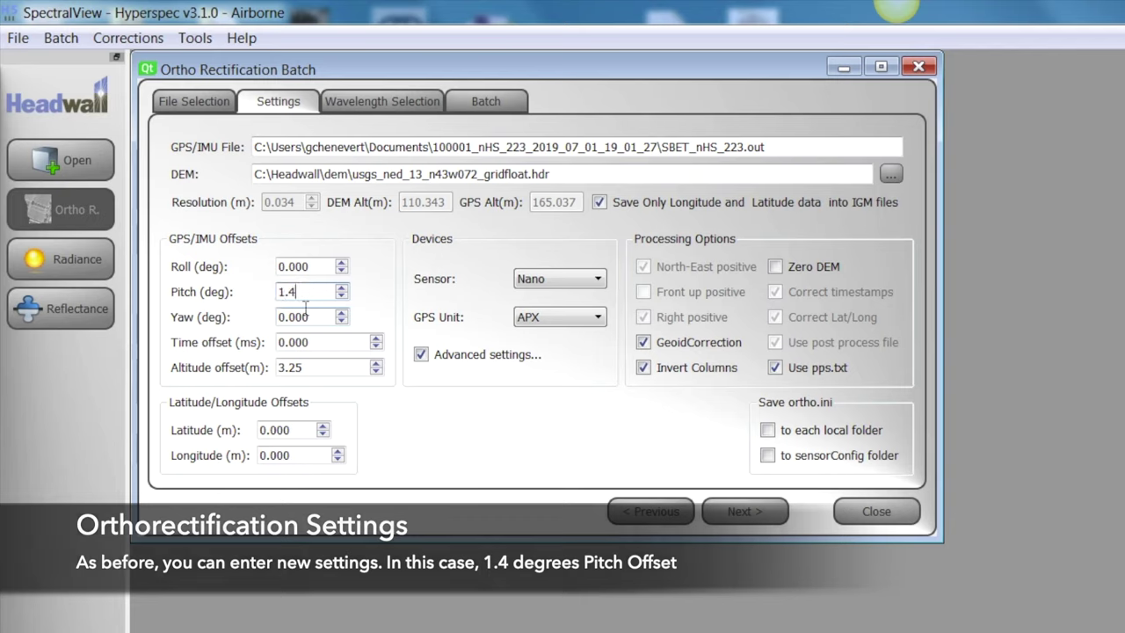
click(769, 432)
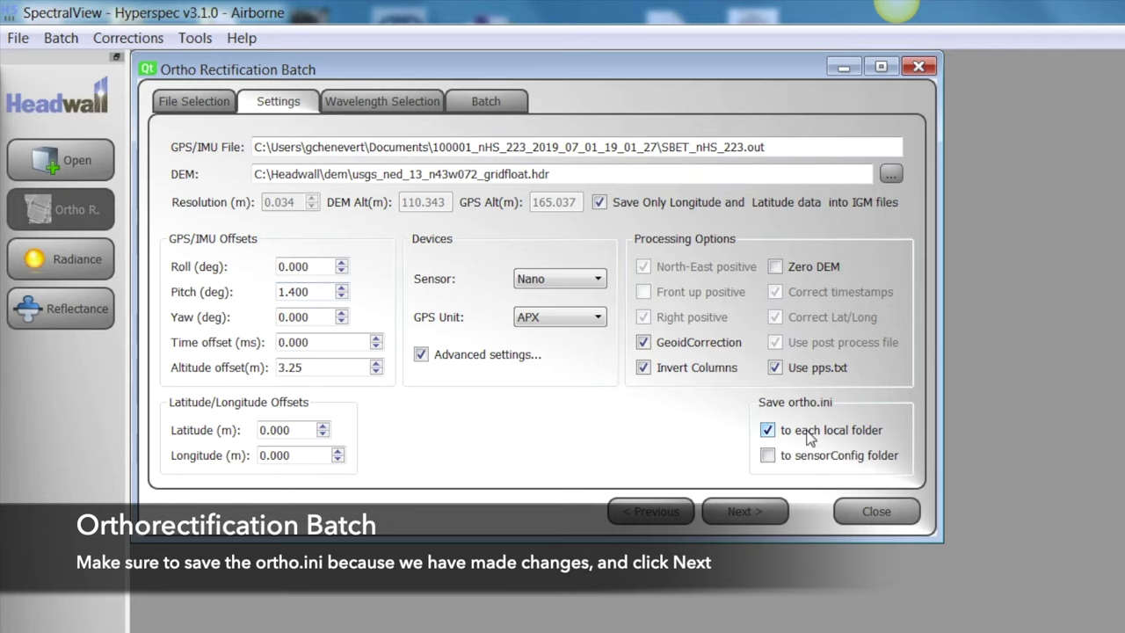
Step: Review the batch's IGM saving option, run the orthorectification with the _or suffix and override enabled, and close the batch window
click(767, 517)
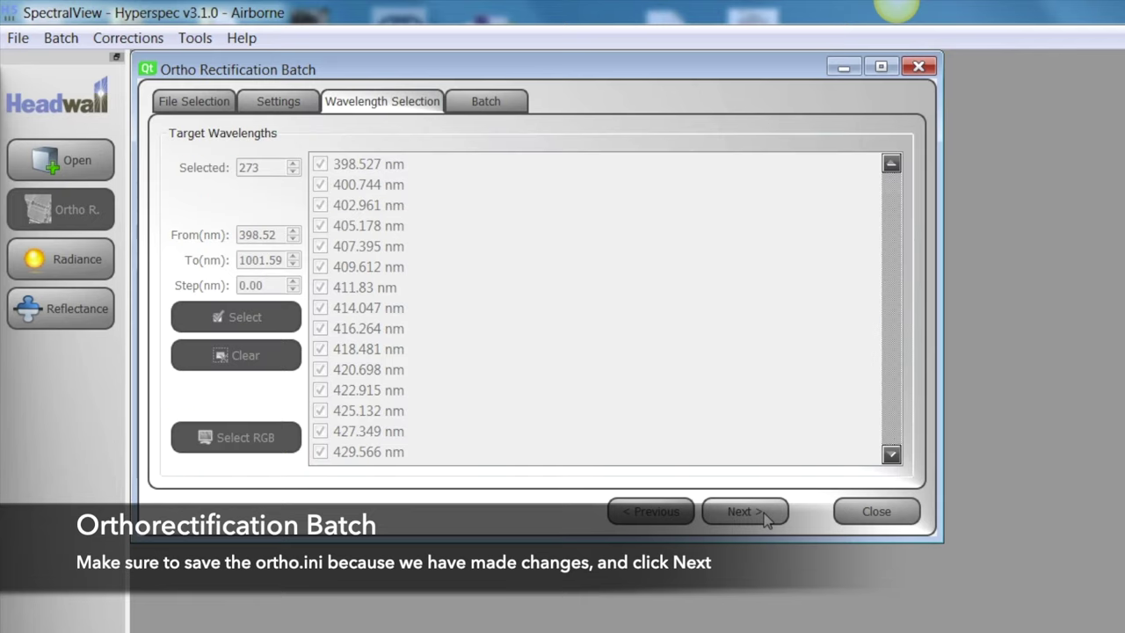
click(768, 517)
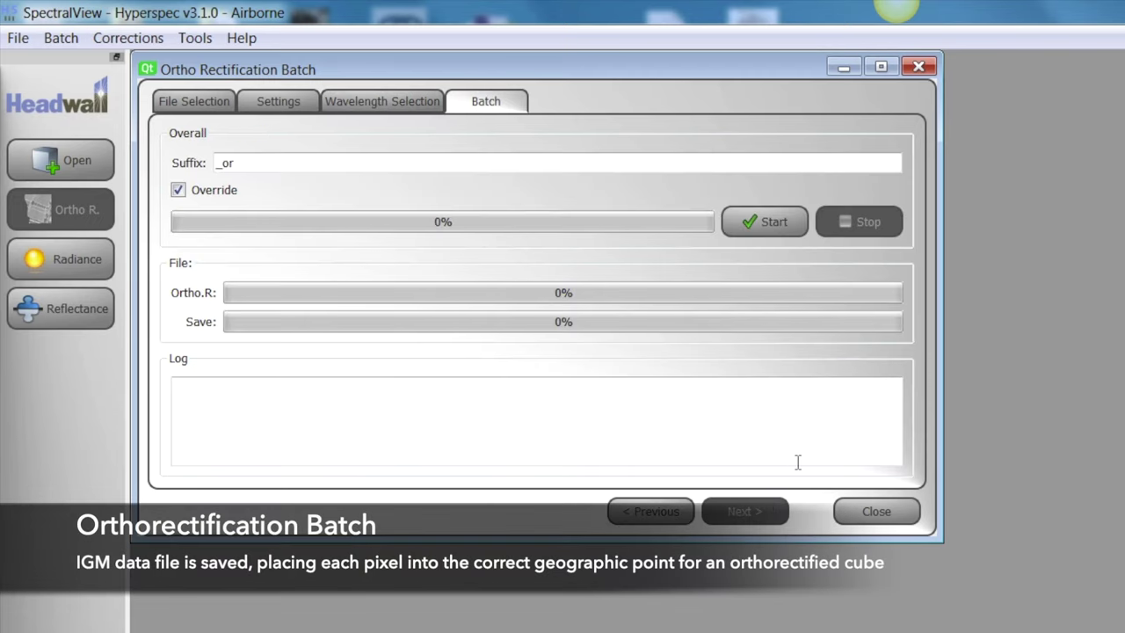
click(649, 511)
click(649, 511)
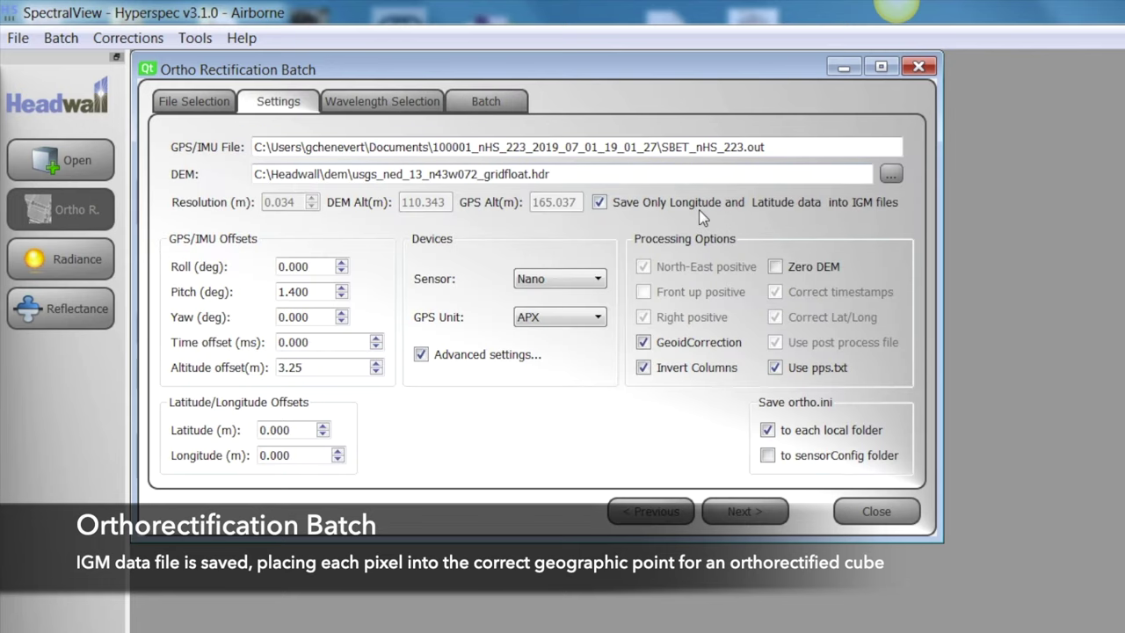
click(776, 519)
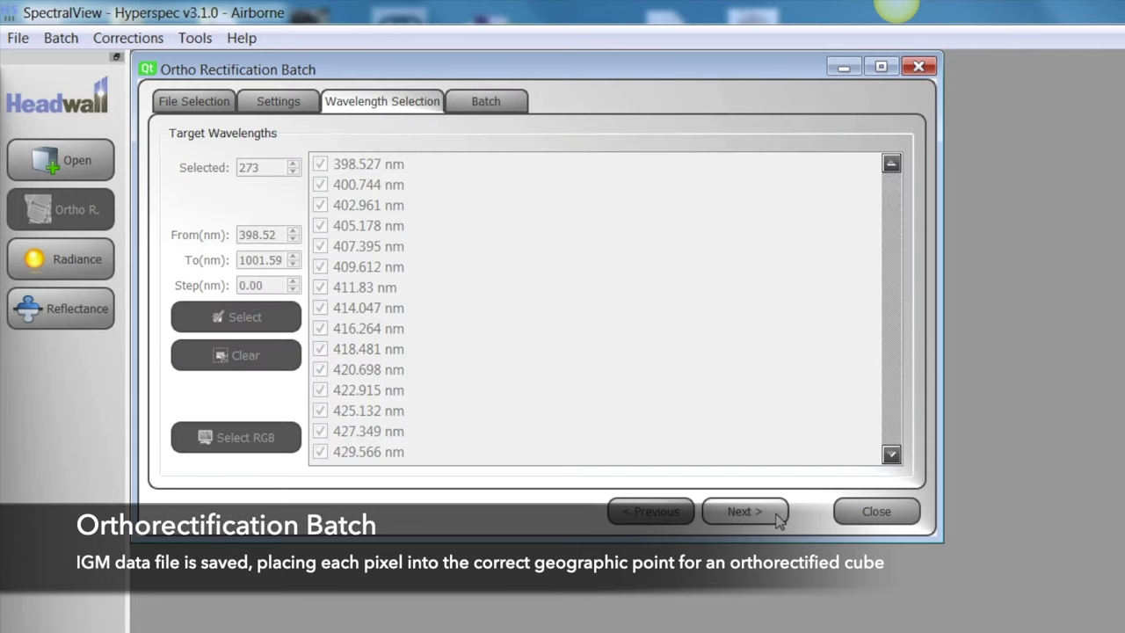
click(777, 518)
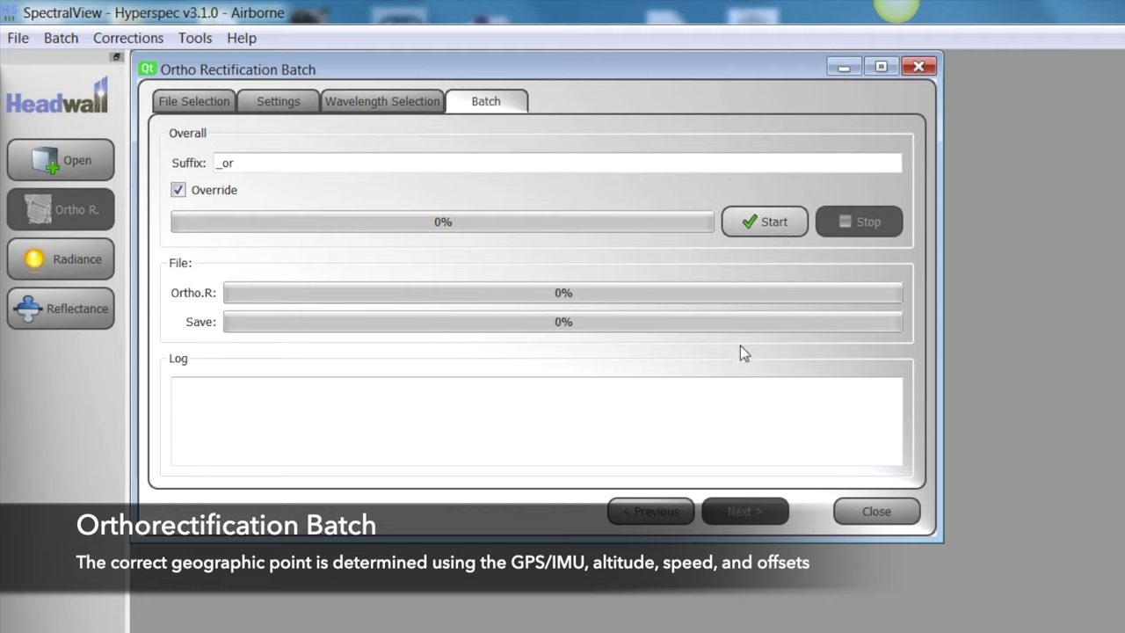
click(771, 223)
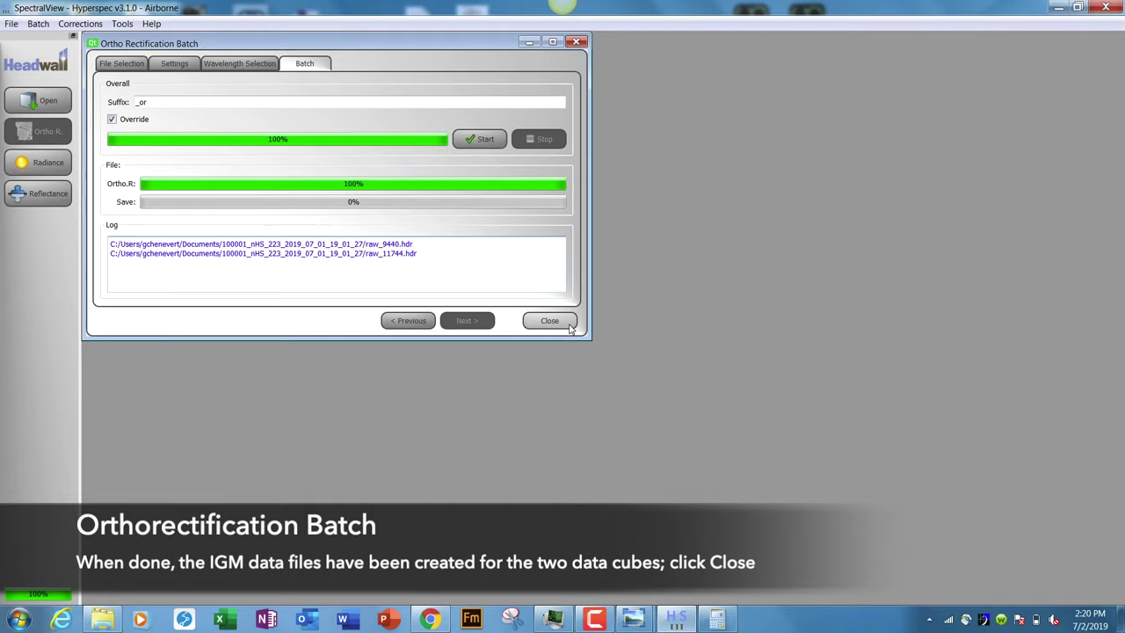
click(560, 320)
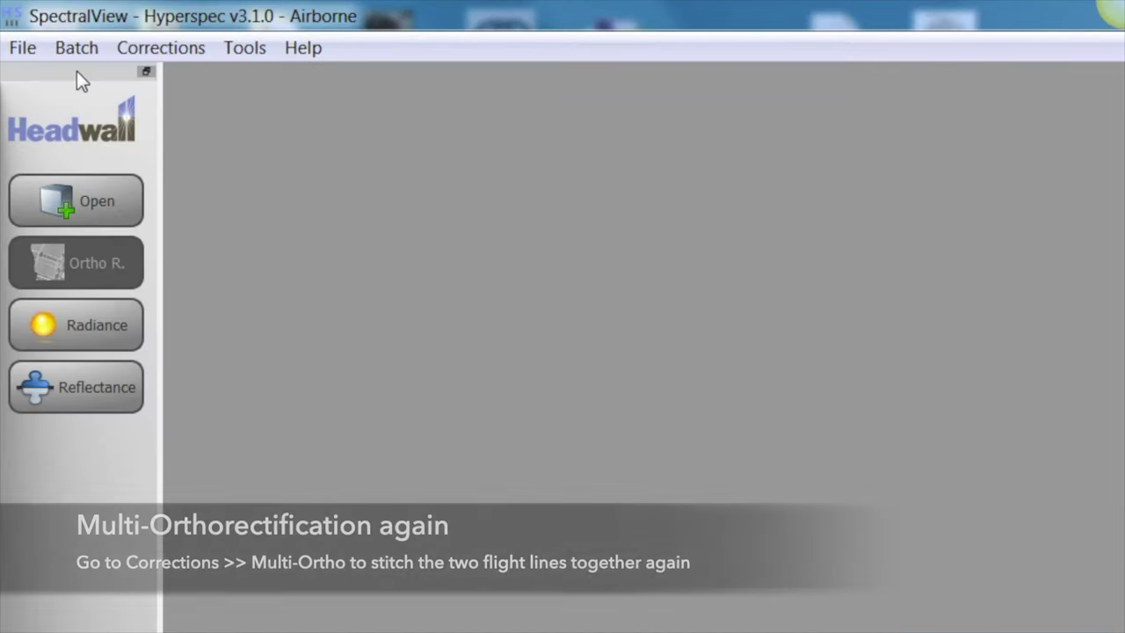
Step: Load the regenerated raw_9440_igm and raw_11744_igm files into a new Multi-Ortho session
click(158, 49)
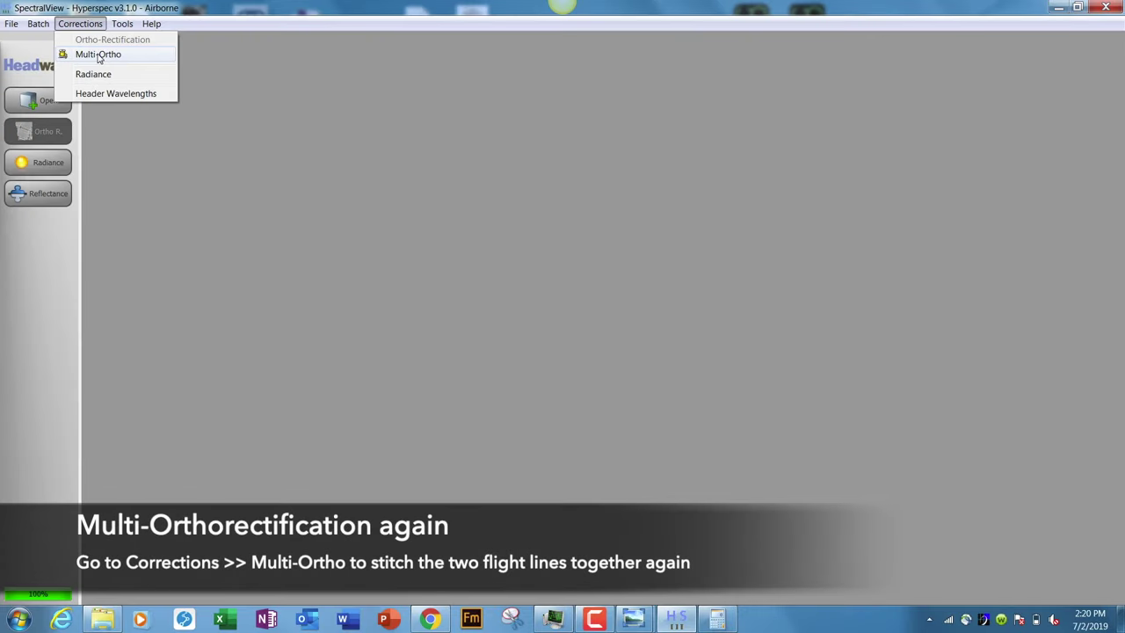
click(98, 54)
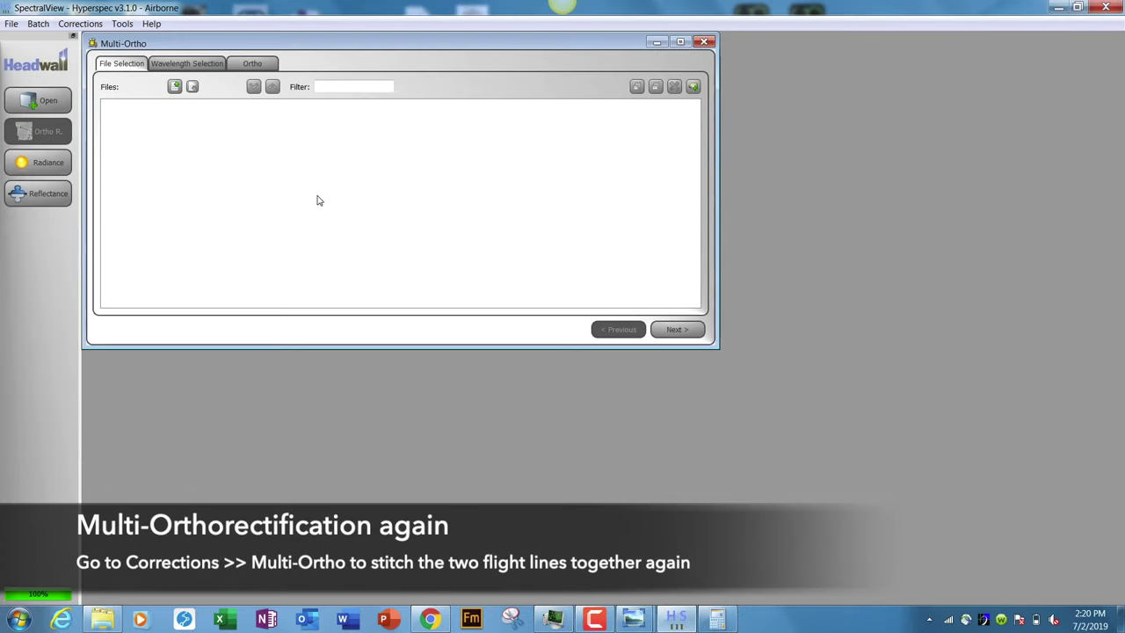
click(693, 86)
drag(232, 189, 235, 211)
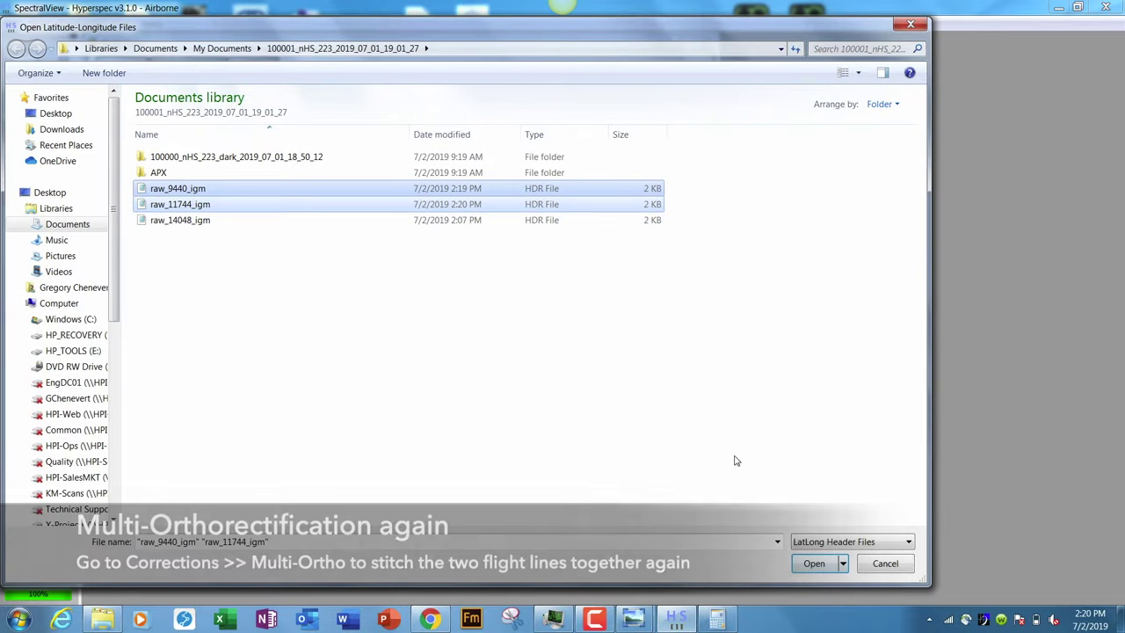
click(813, 563)
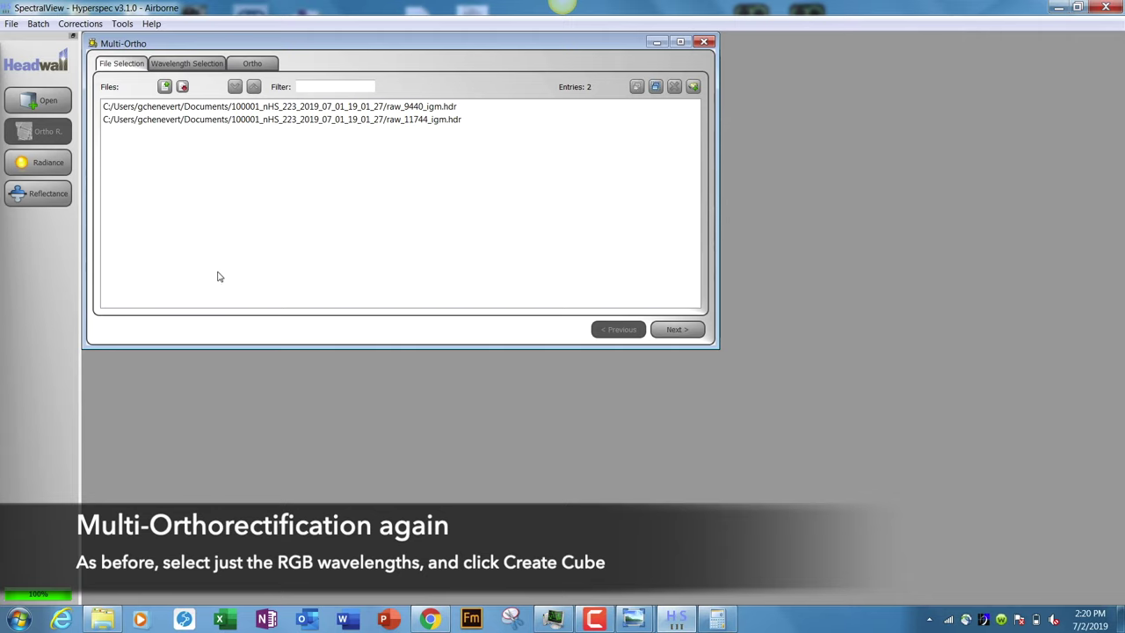
Step: Restrict the Multi-Ortho target wavelengths to RGB and create the multi_or cube at 0.034 resolution
click(675, 329)
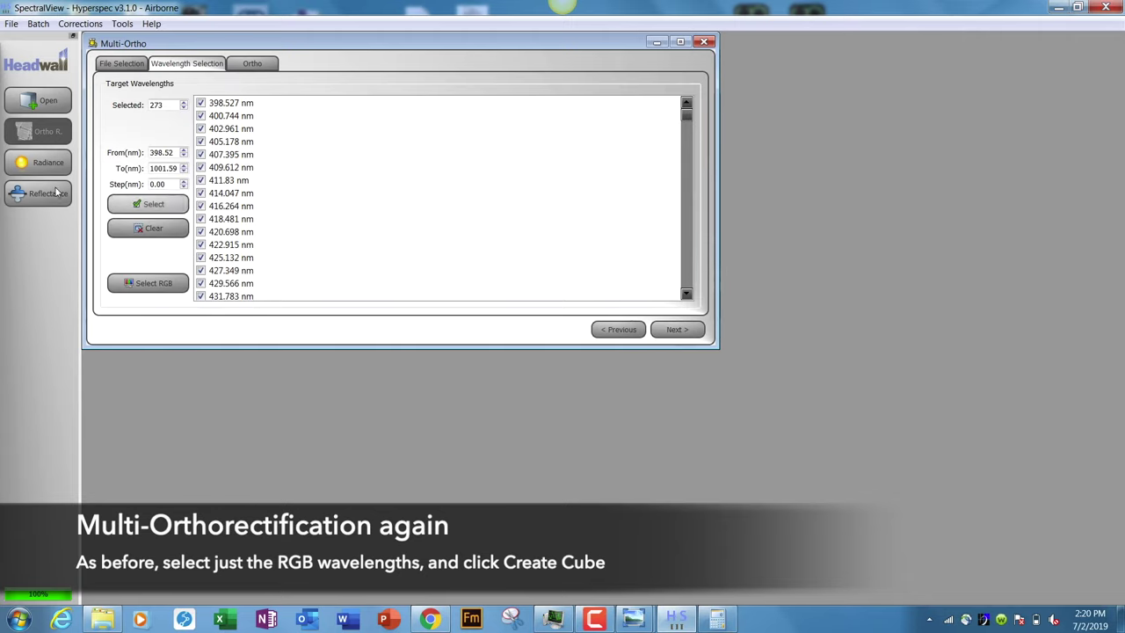
click(174, 231)
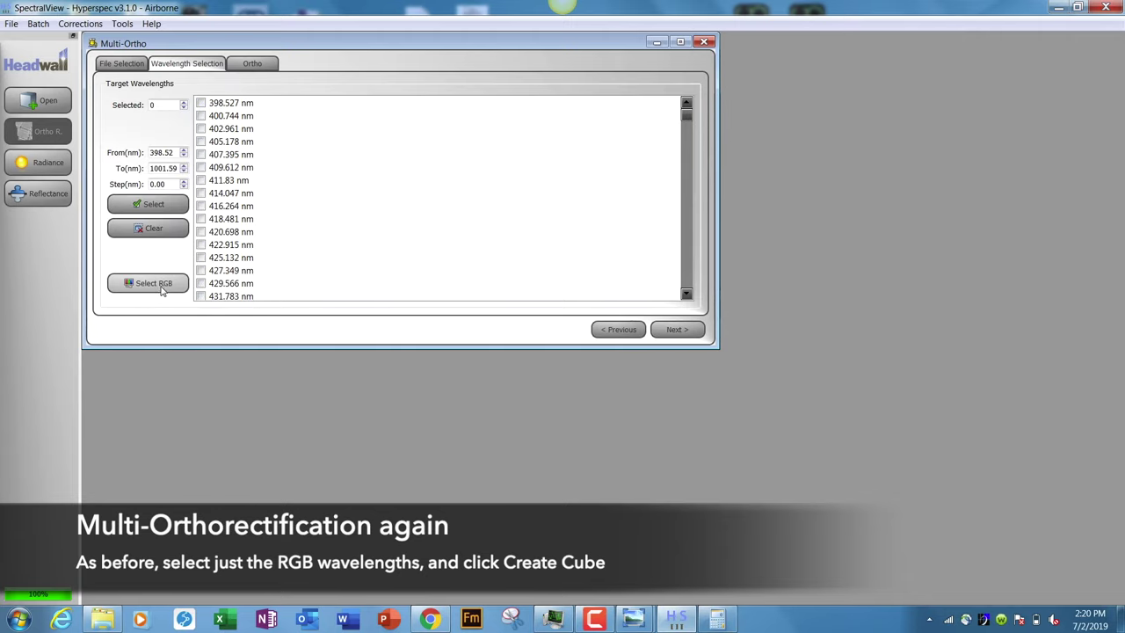
click(690, 331)
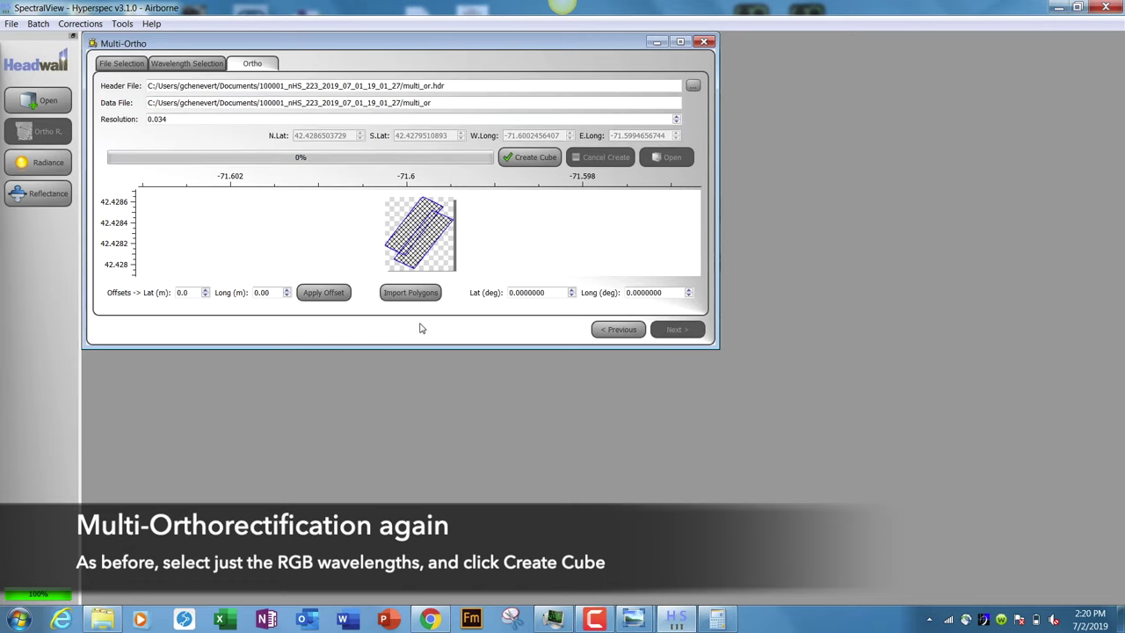
drag(422, 360, 425, 492)
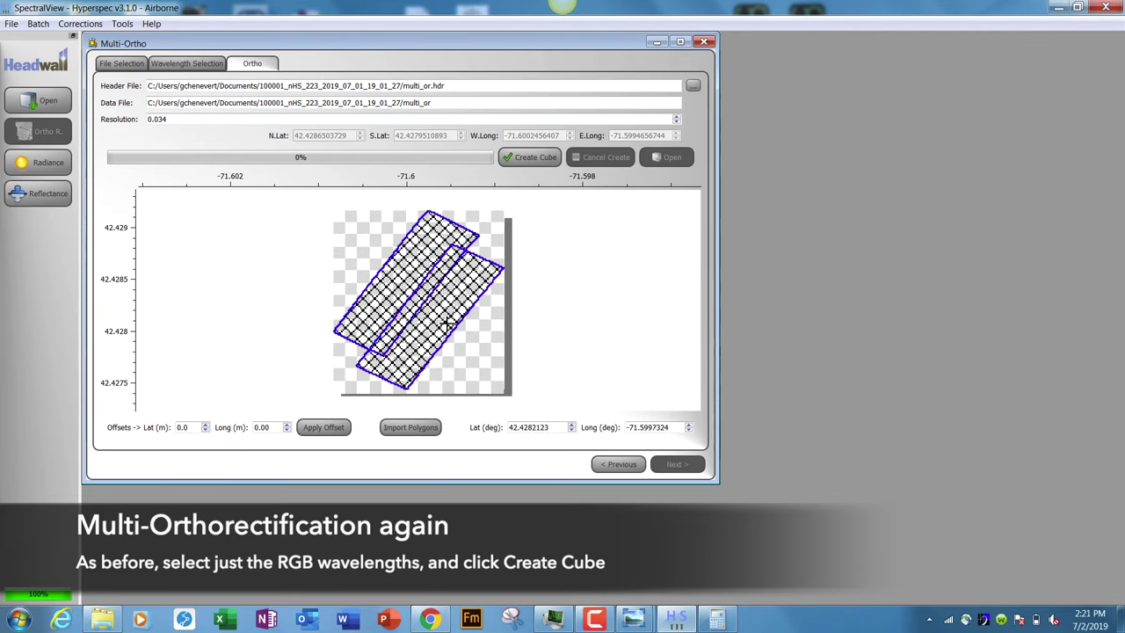
click(538, 158)
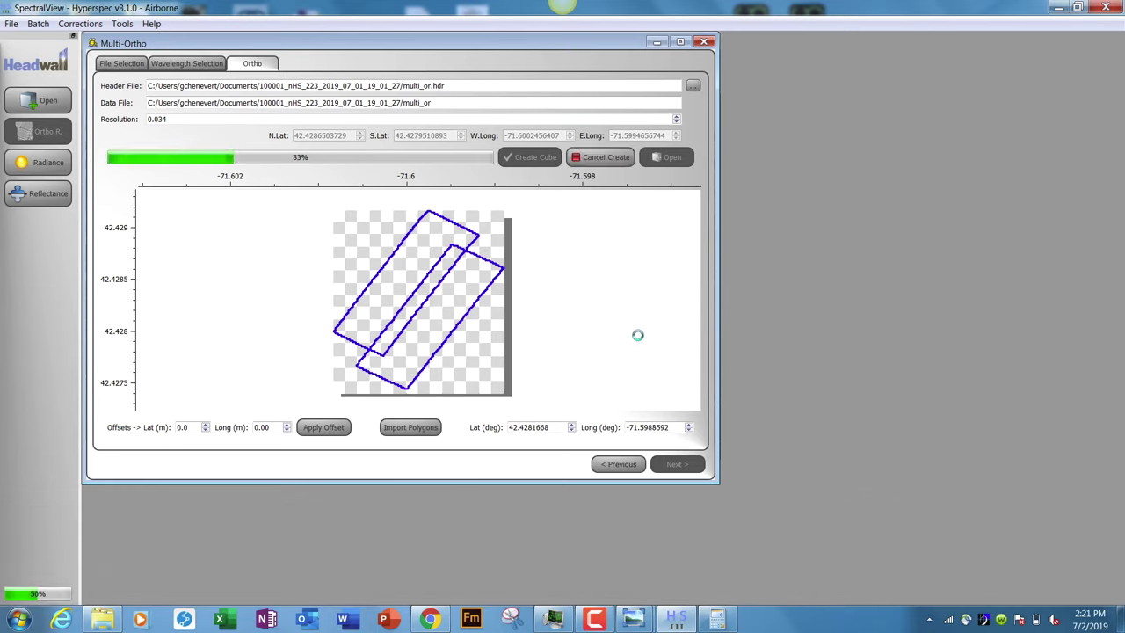
Step: Open the multi_or cube with all three wavelengths, examine the tarp alignment up close, and close the cube and Multi-Ortho windows
click(668, 156)
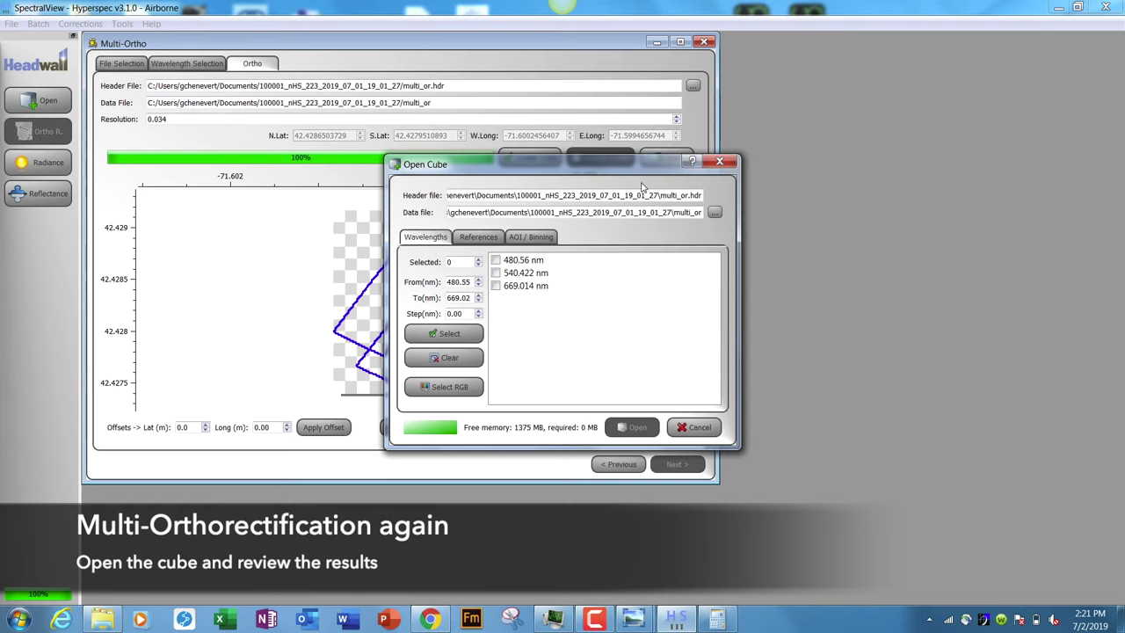
click(446, 334)
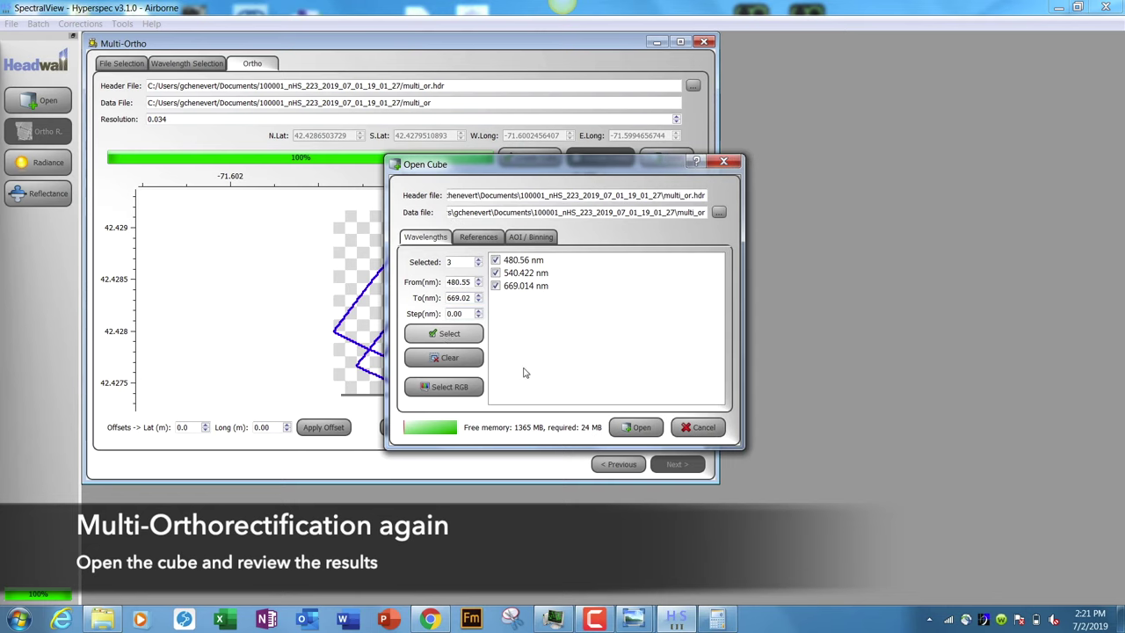
click(640, 428)
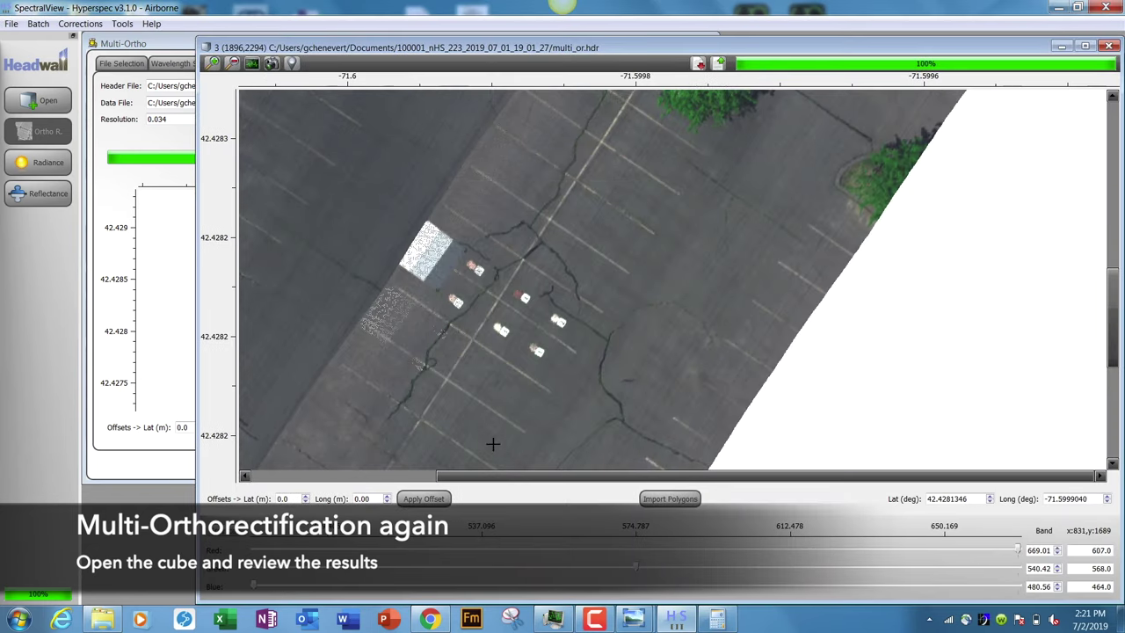
scroll(492, 444, up, 2)
drag(378, 294, 527, 272)
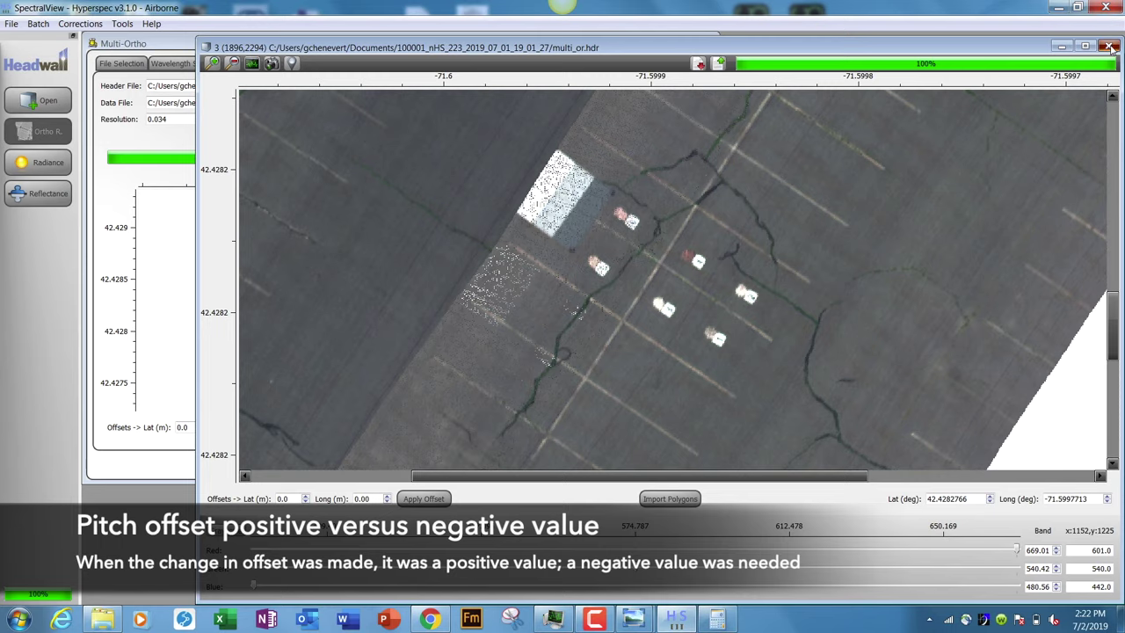
click(1108, 46)
click(706, 43)
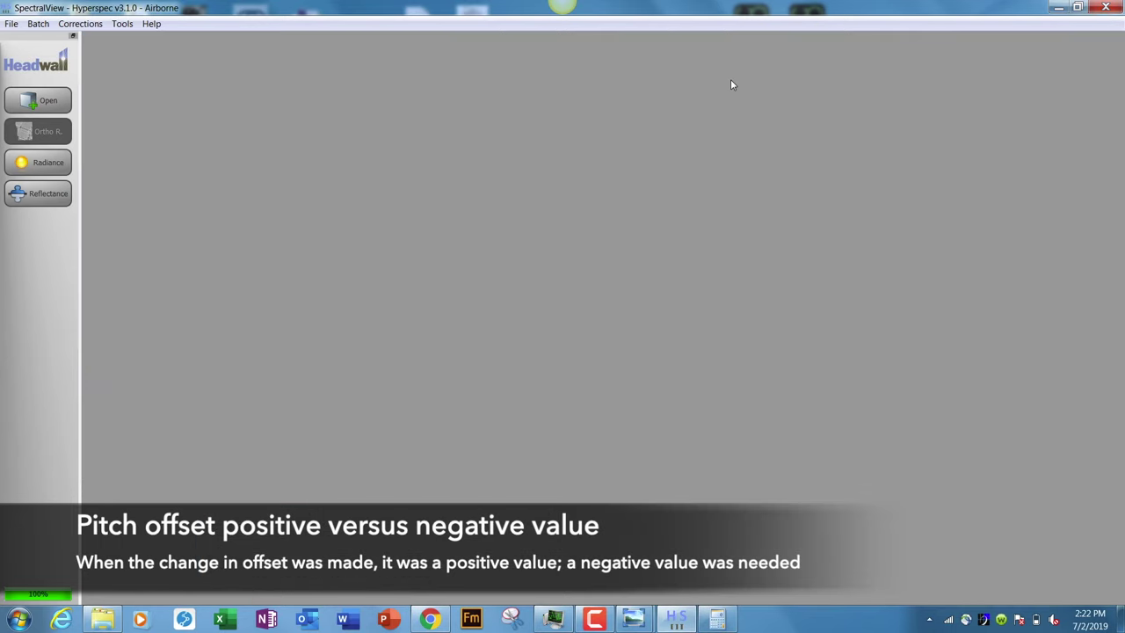
Step: Start another Ortho-Rectification Batch and load the raw_9440 and raw_11744 header files
click(38, 25)
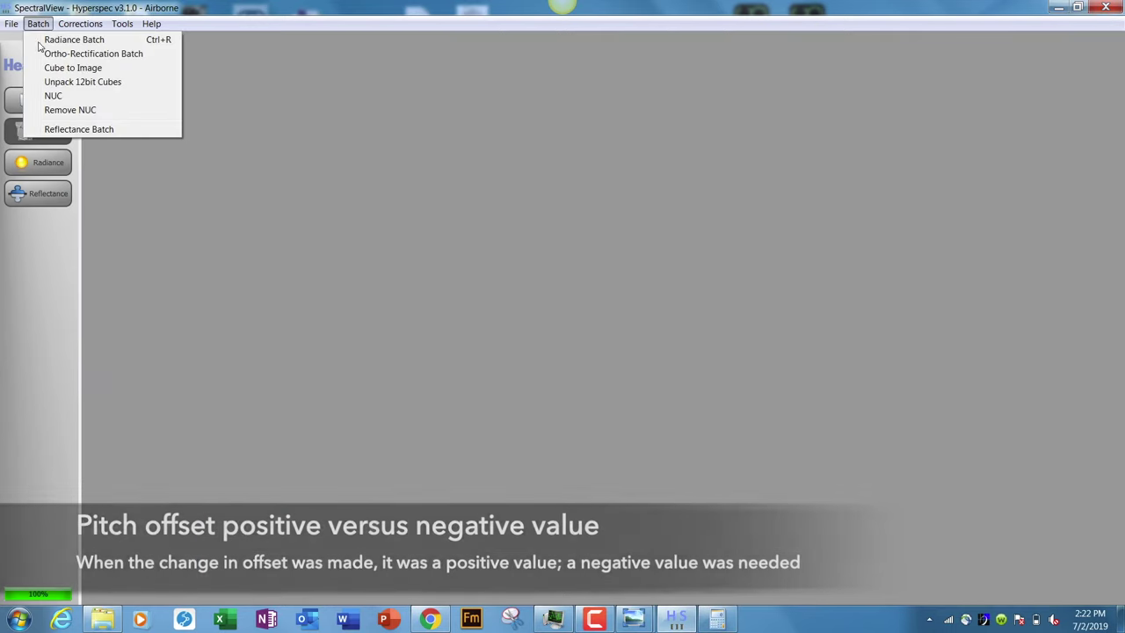
click(86, 54)
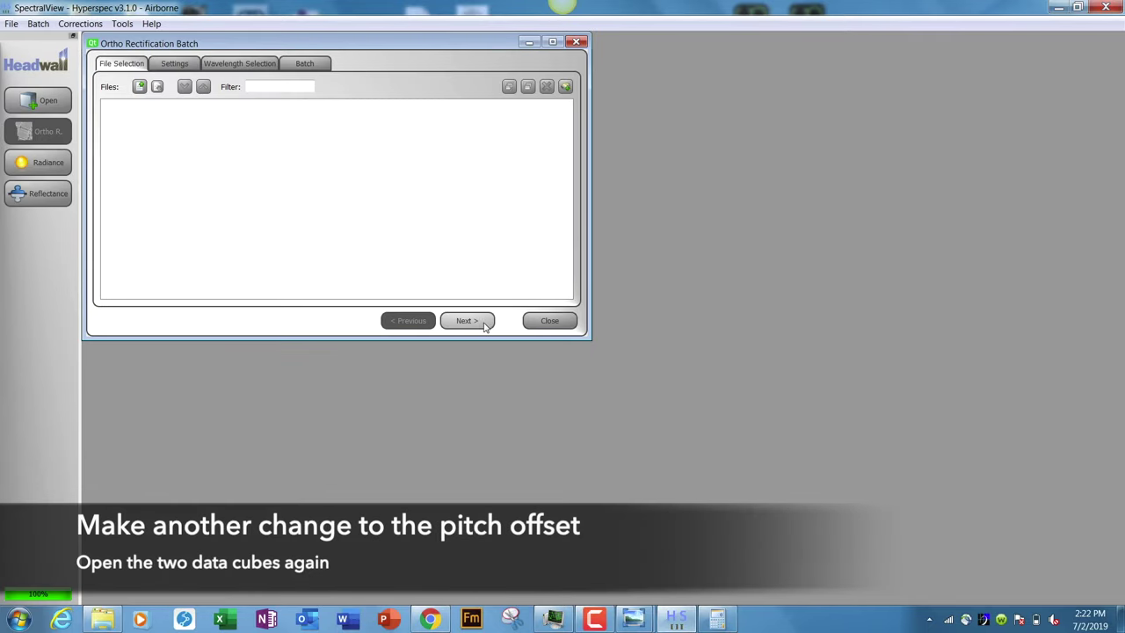
click(565, 87)
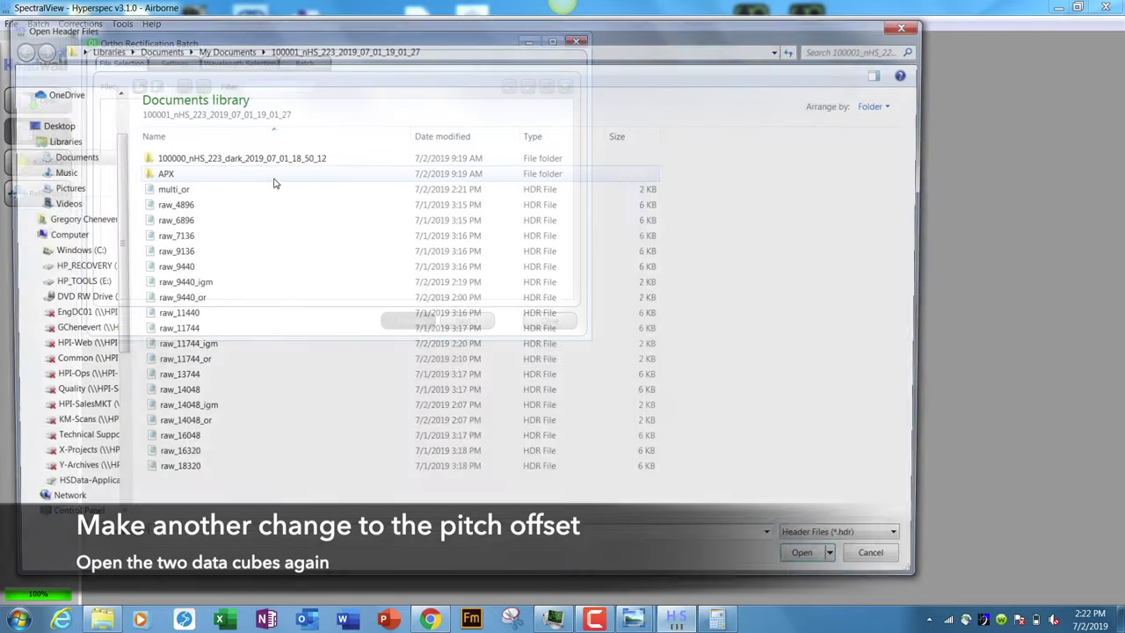
click(207, 269)
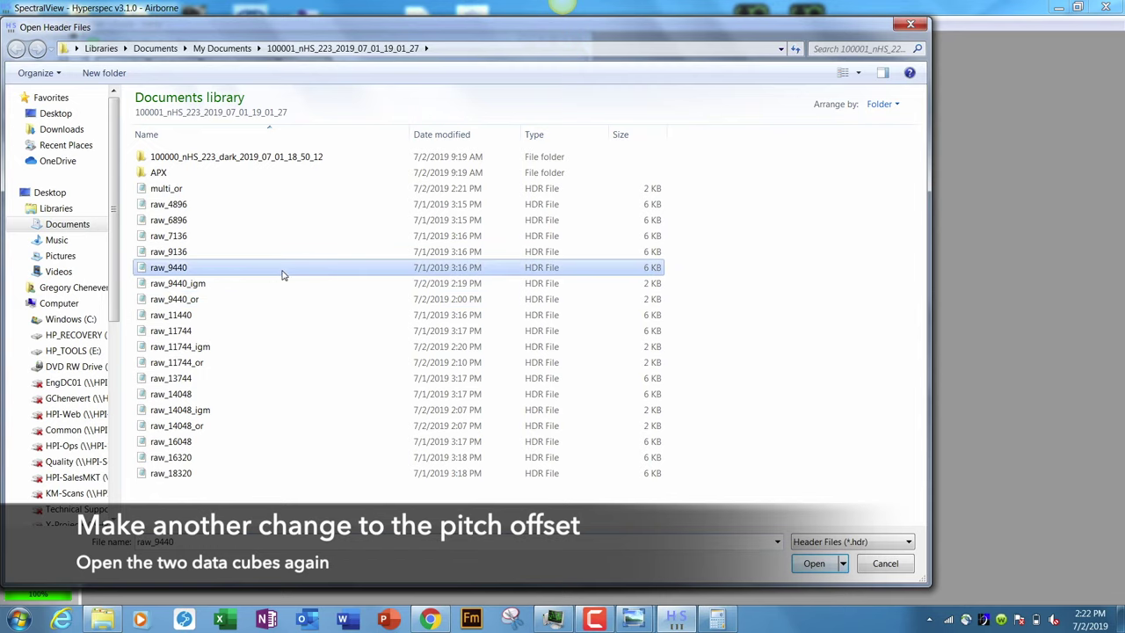
ctrl+click(204, 332)
click(813, 565)
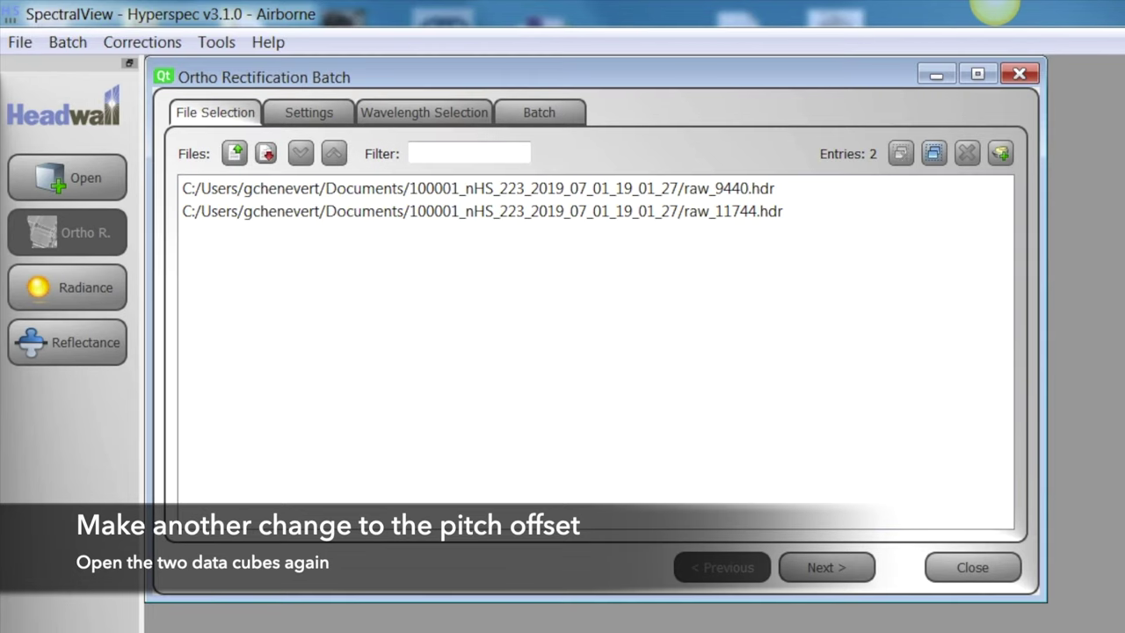
Step: Set the pitch offset to -1.4 degrees, save ortho.ini to each local folder, and run the batch with the _or suffix and override enabled
click(842, 571)
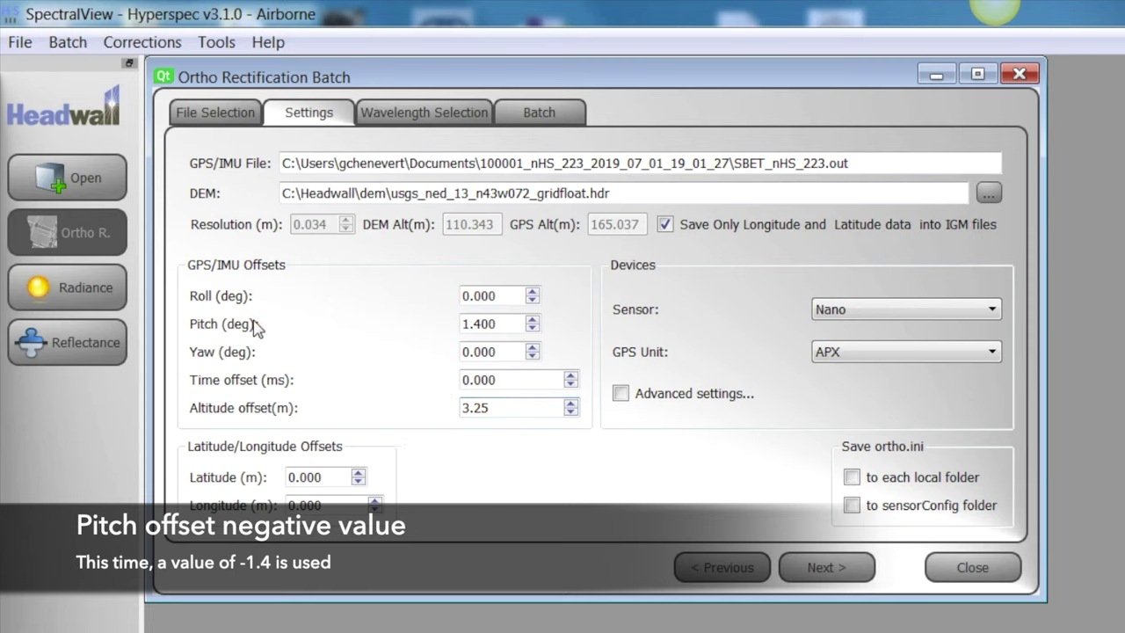
click(465, 323)
text(-)
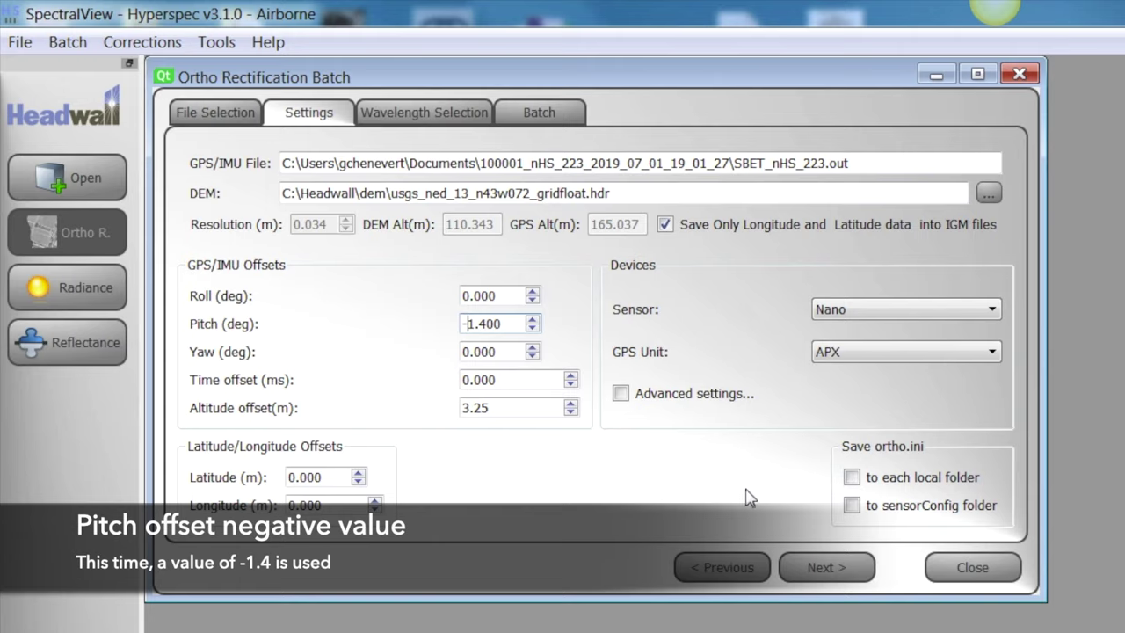
click(851, 478)
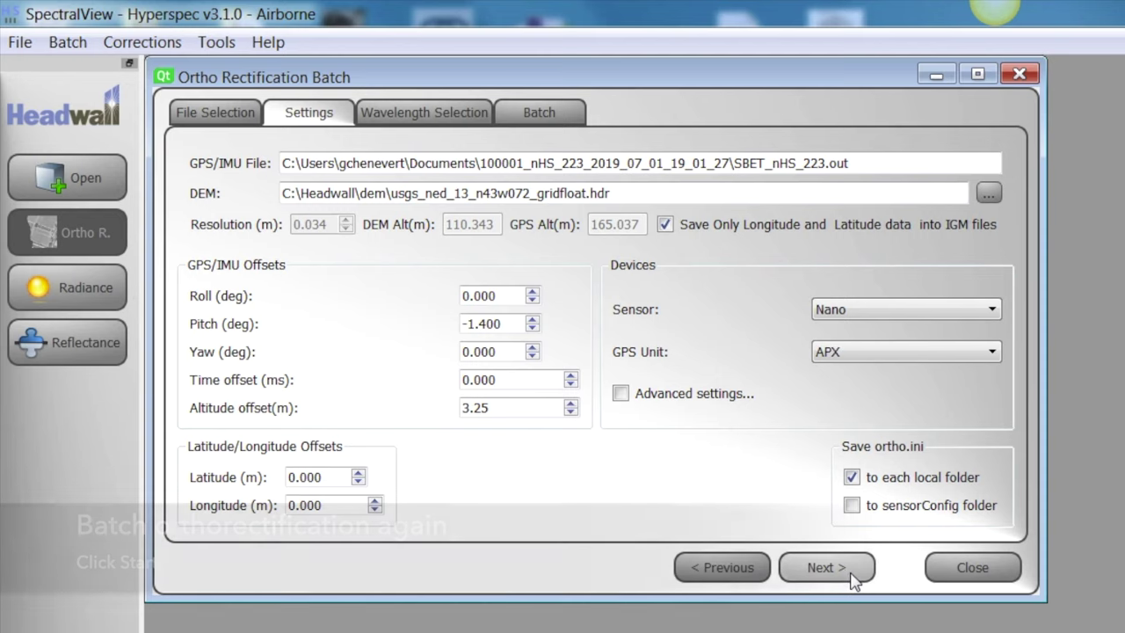
click(851, 569)
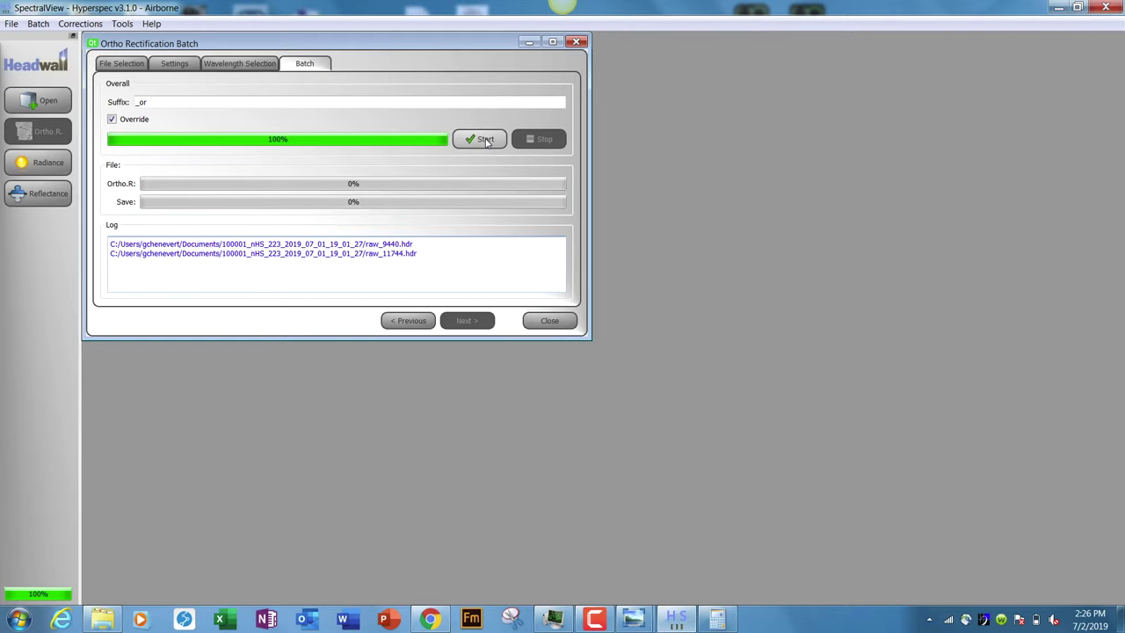
click(549, 321)
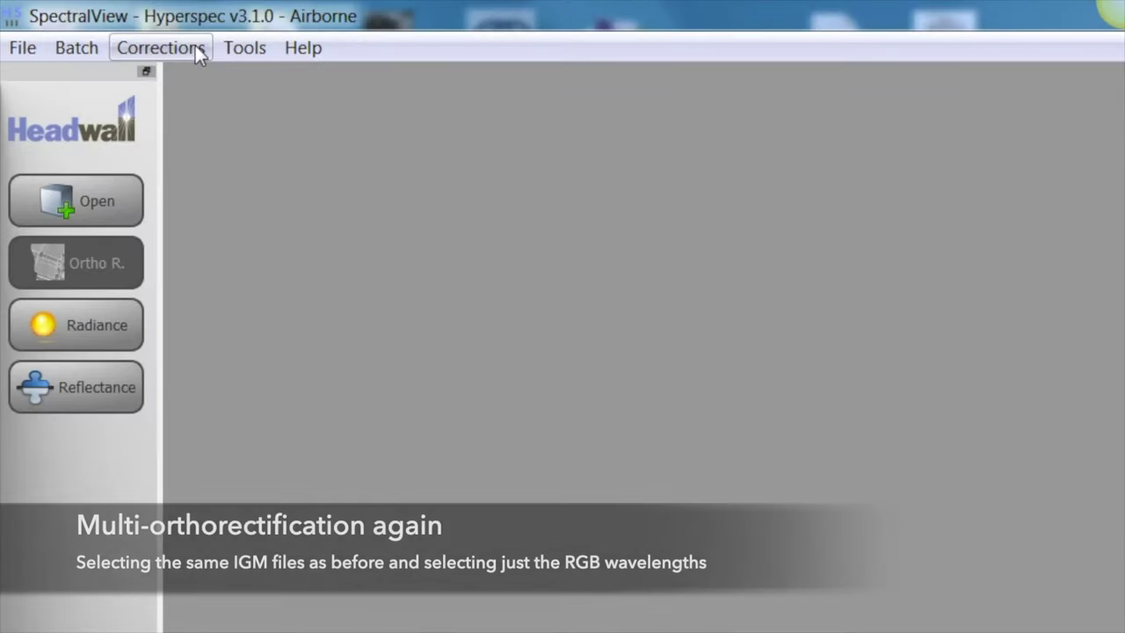
Step: Start a new Multi-Ortho session and load the updated raw_9440_igm and raw_11744_igm files
click(195, 47)
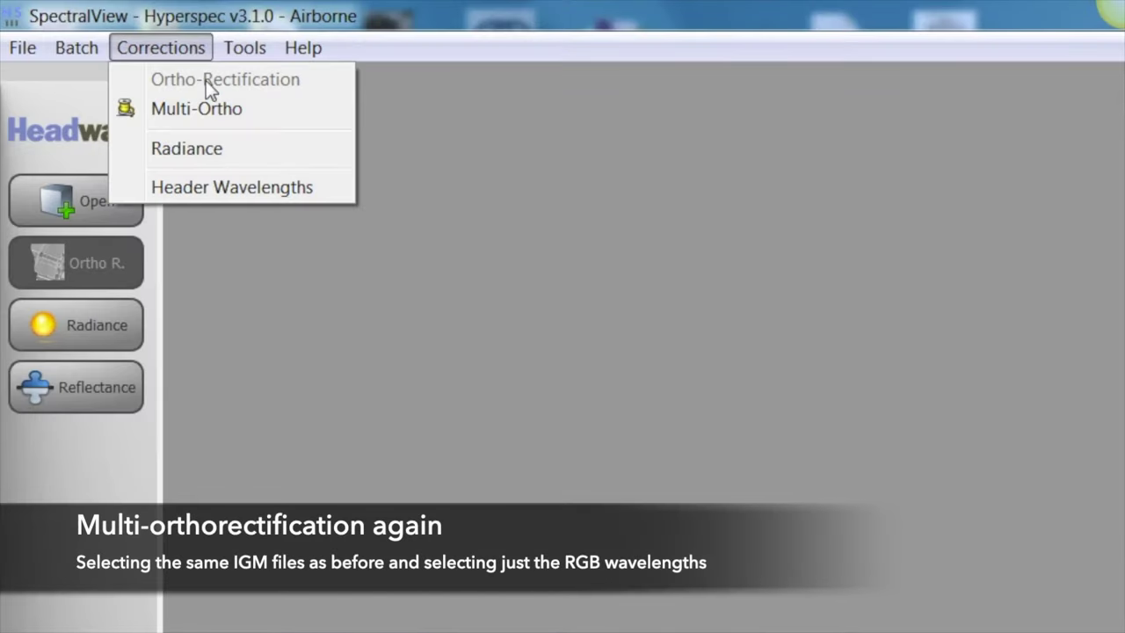
click(243, 109)
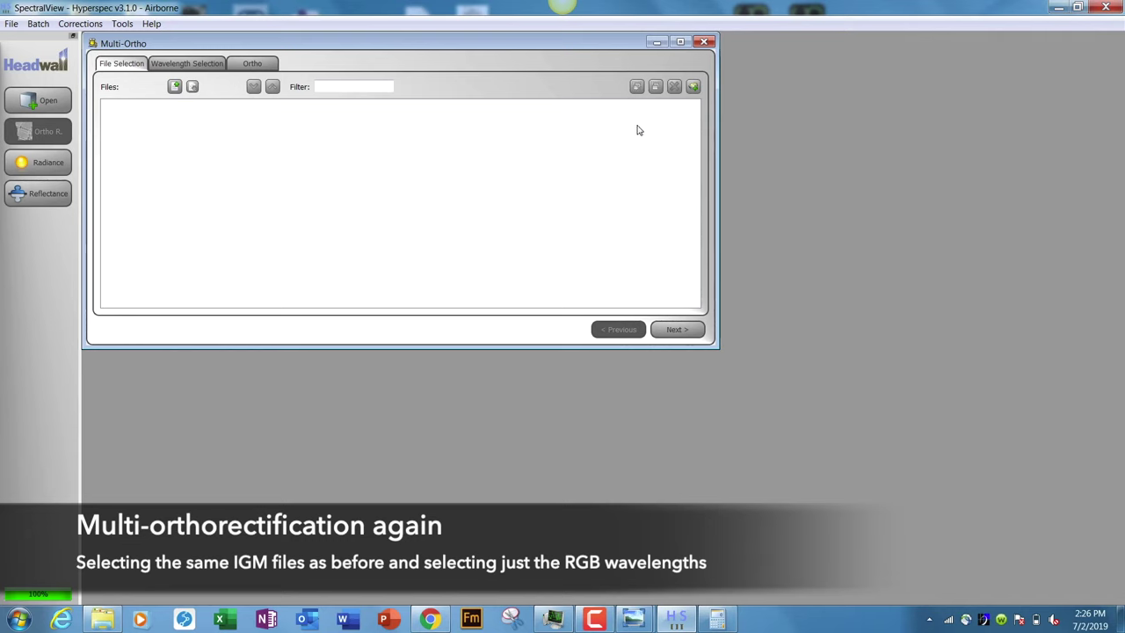
click(694, 86)
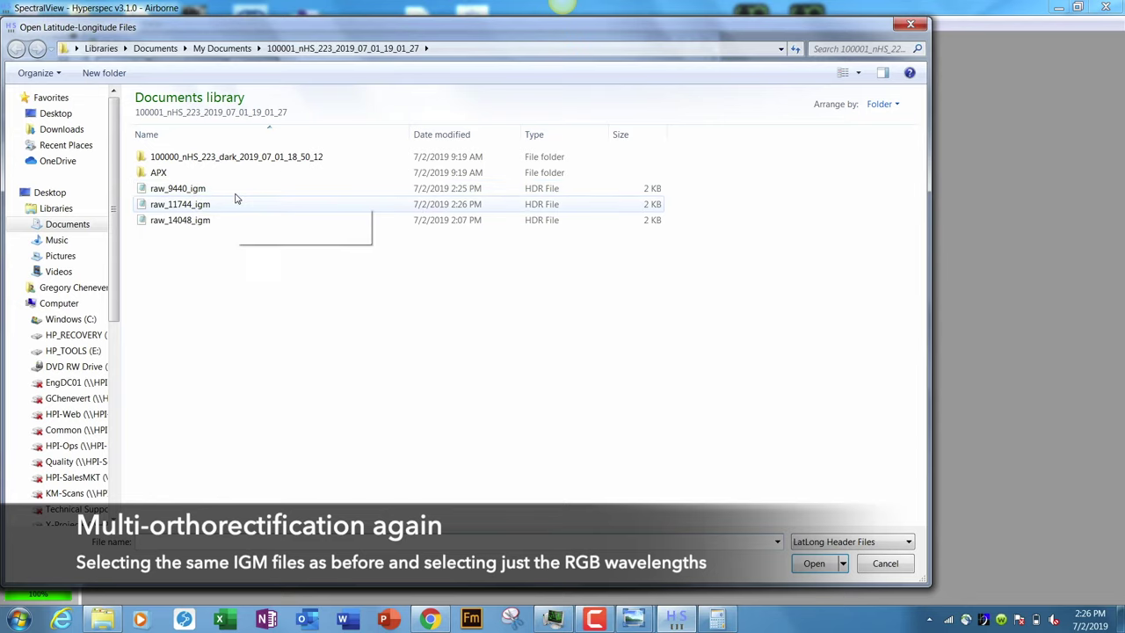
drag(236, 189, 237, 208)
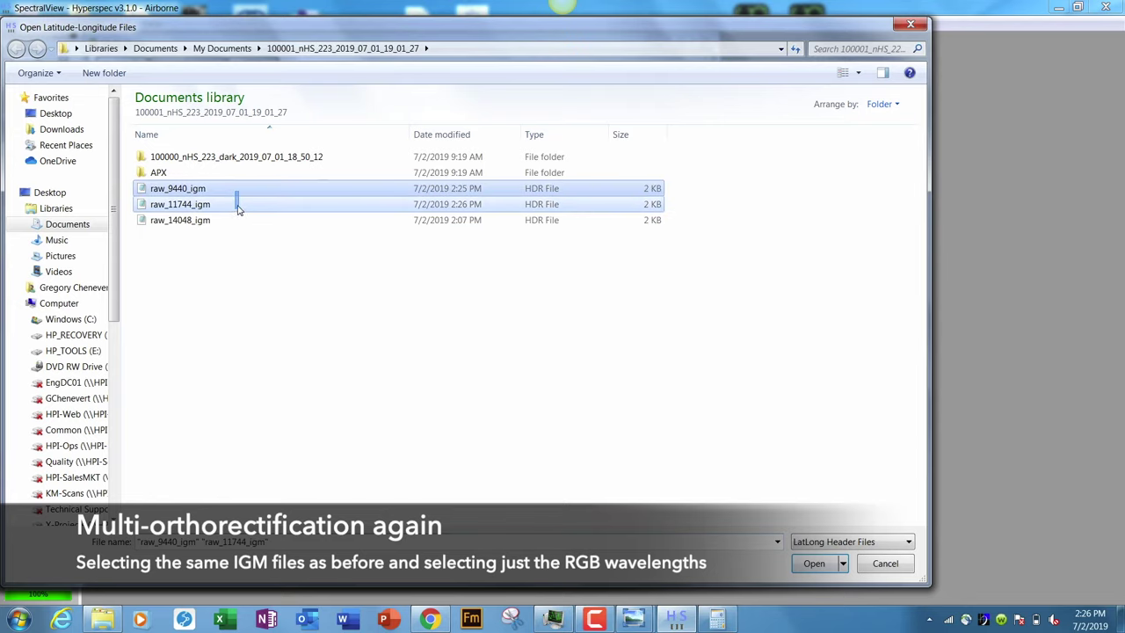
click(814, 564)
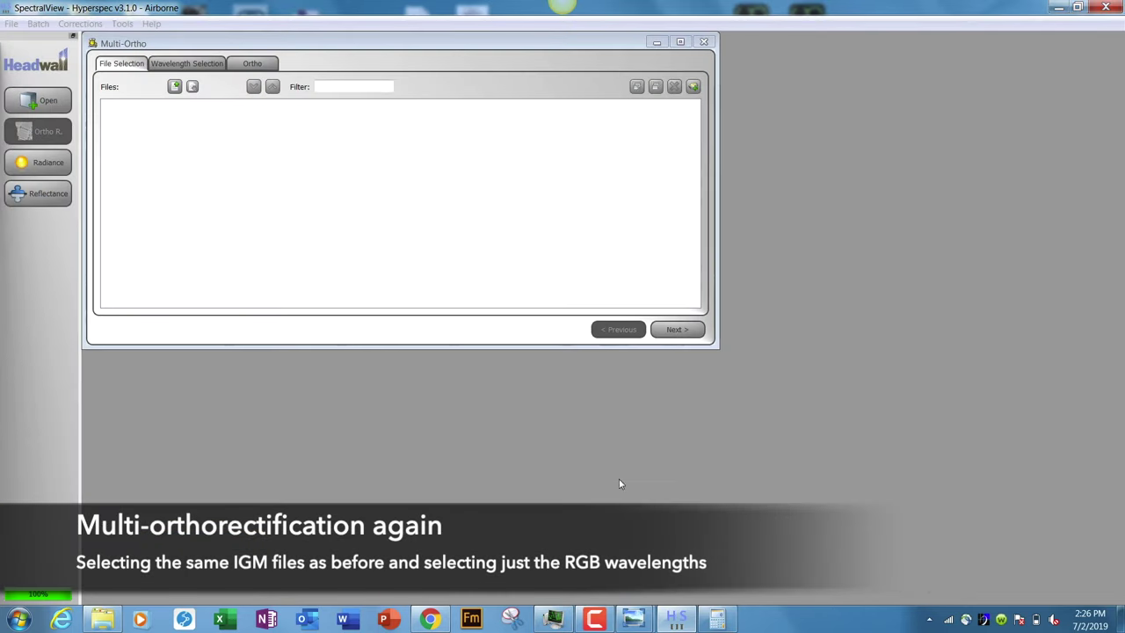
Step: Select only the RGB wavelengths for the two reprocessed flight lines and generate the combined multi_or cube again
click(677, 329)
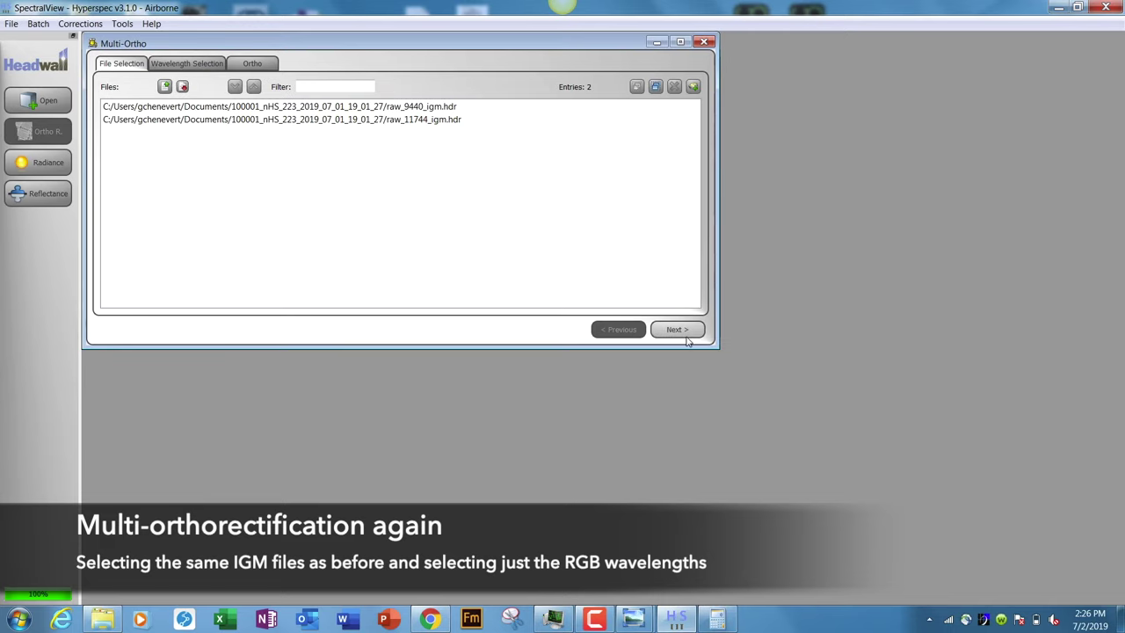
click(171, 233)
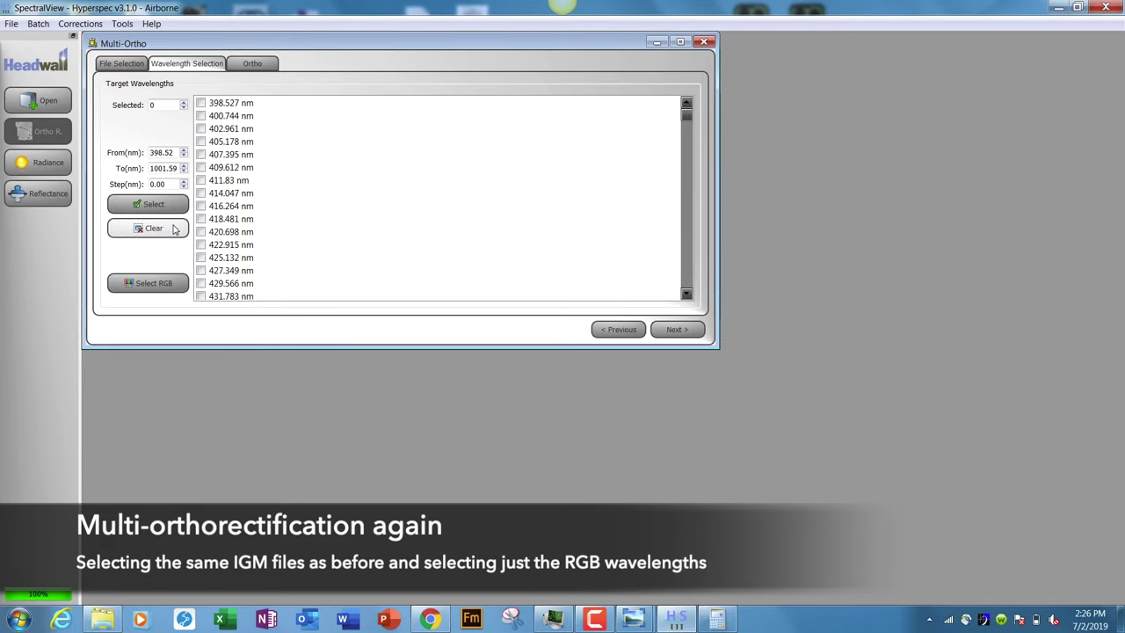
click(159, 285)
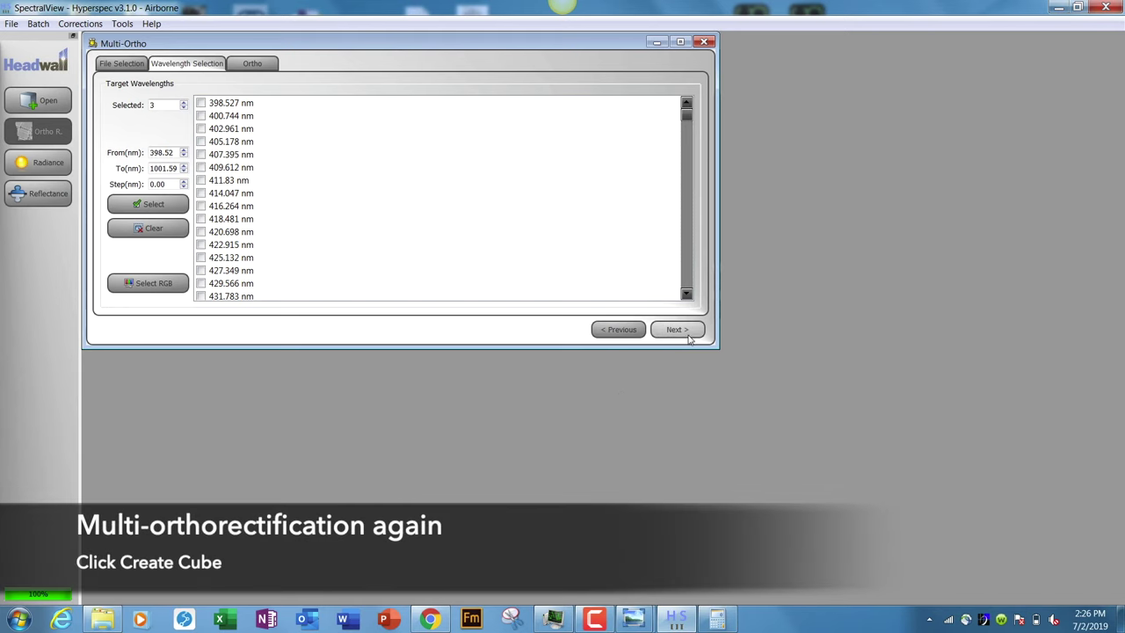
click(676, 330)
click(538, 158)
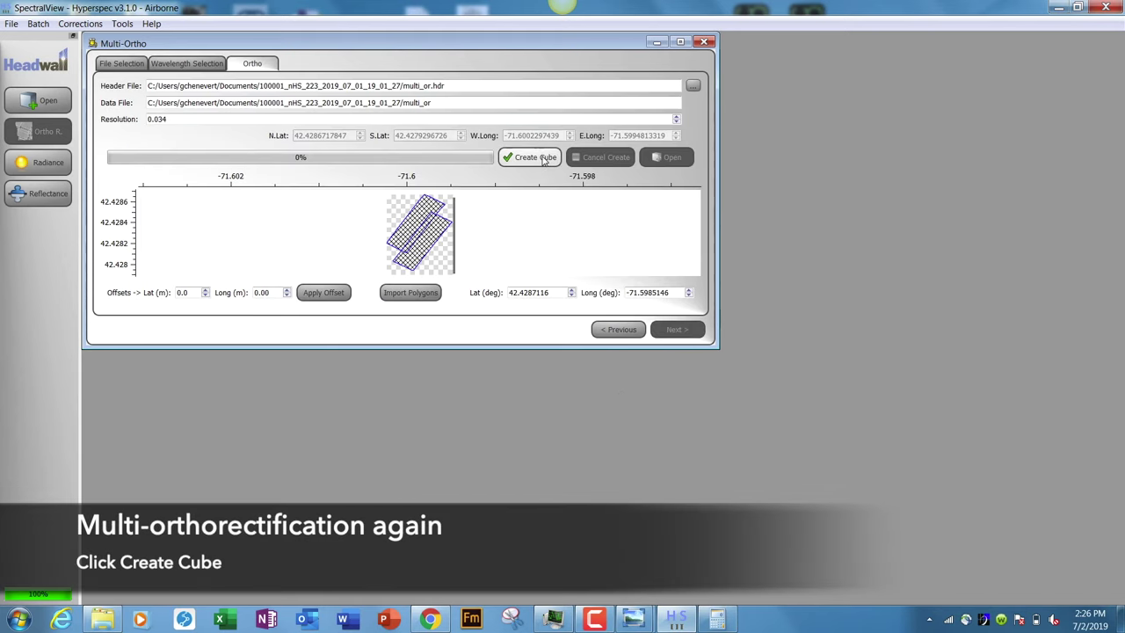
click(536, 157)
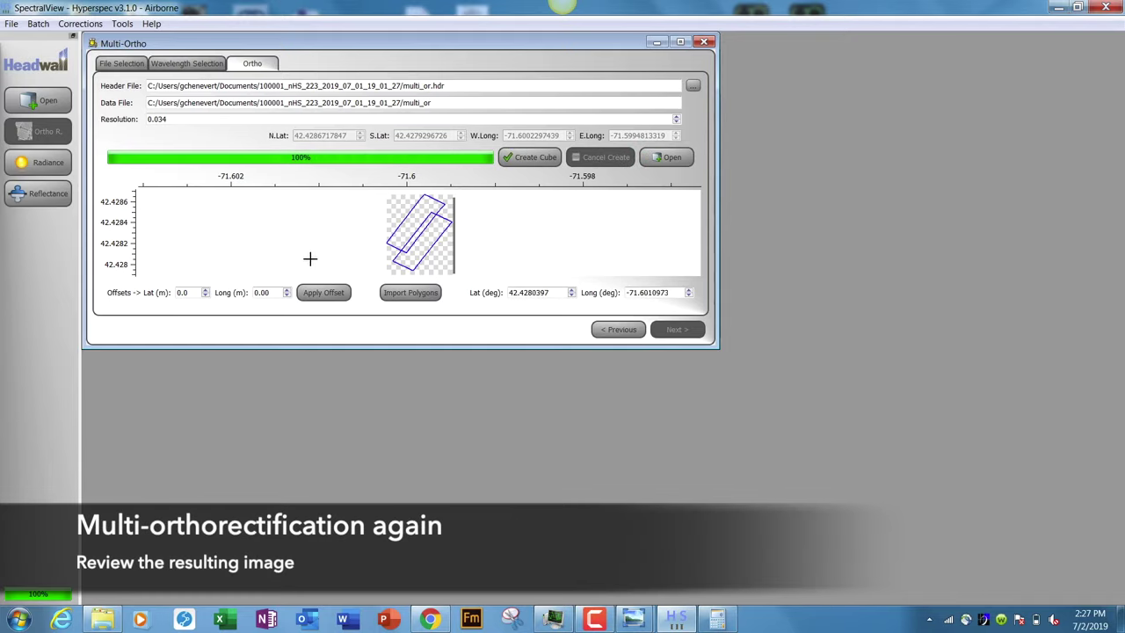
Step: Open the regenerated multi_or cube with all three wavelengths, enlarge its window and examine the remaining tarp misalignment
click(681, 158)
click(452, 342)
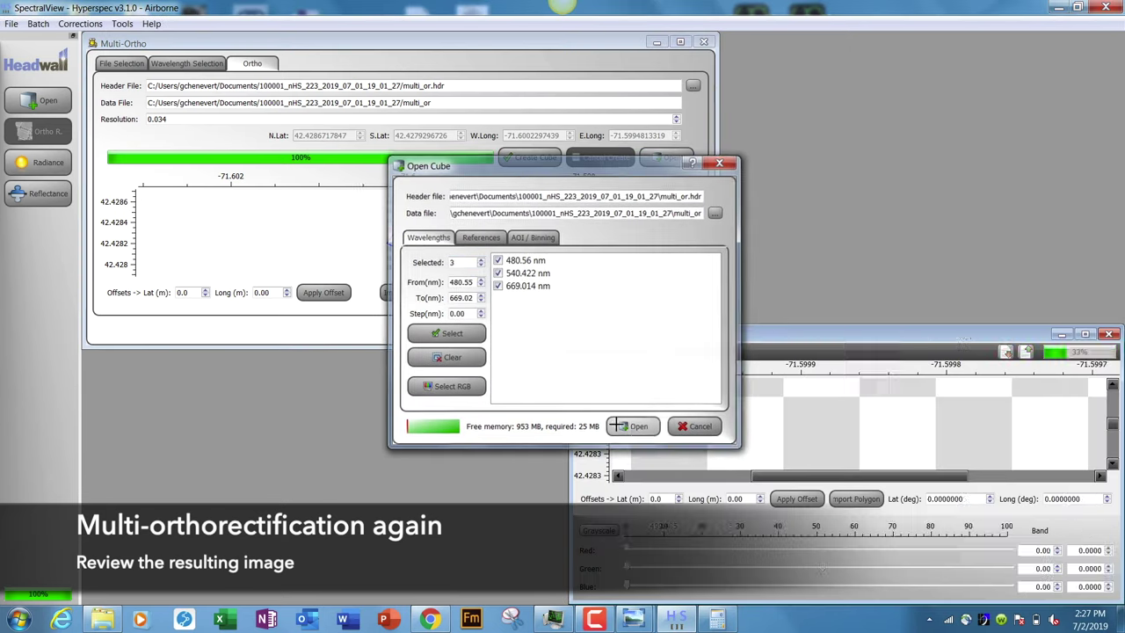
click(618, 426)
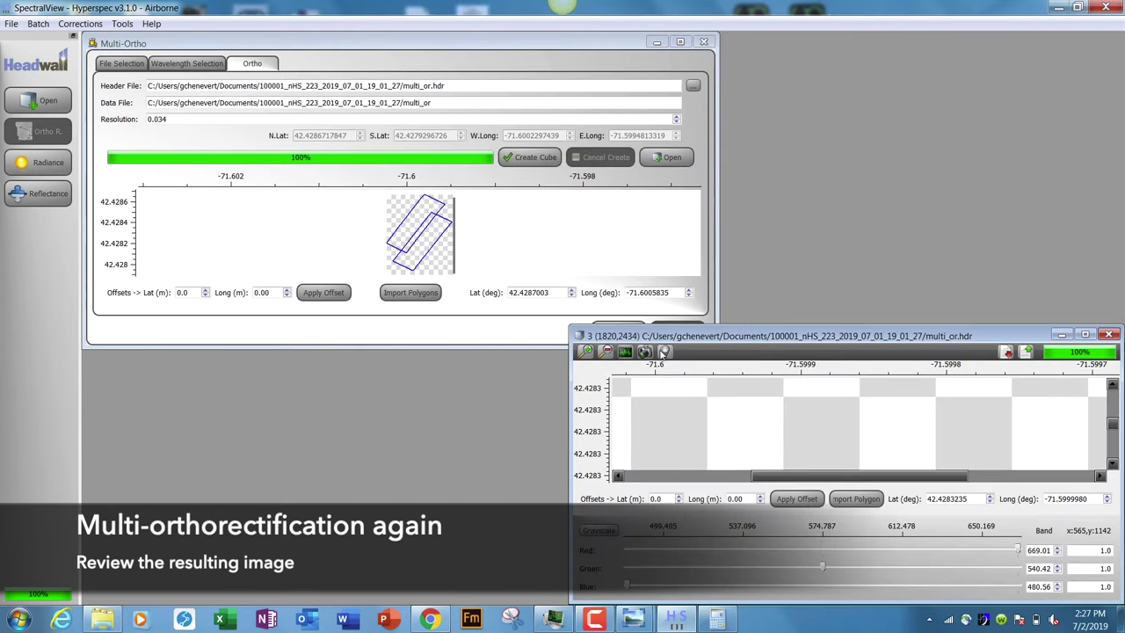
drag(567, 333, 138, 21)
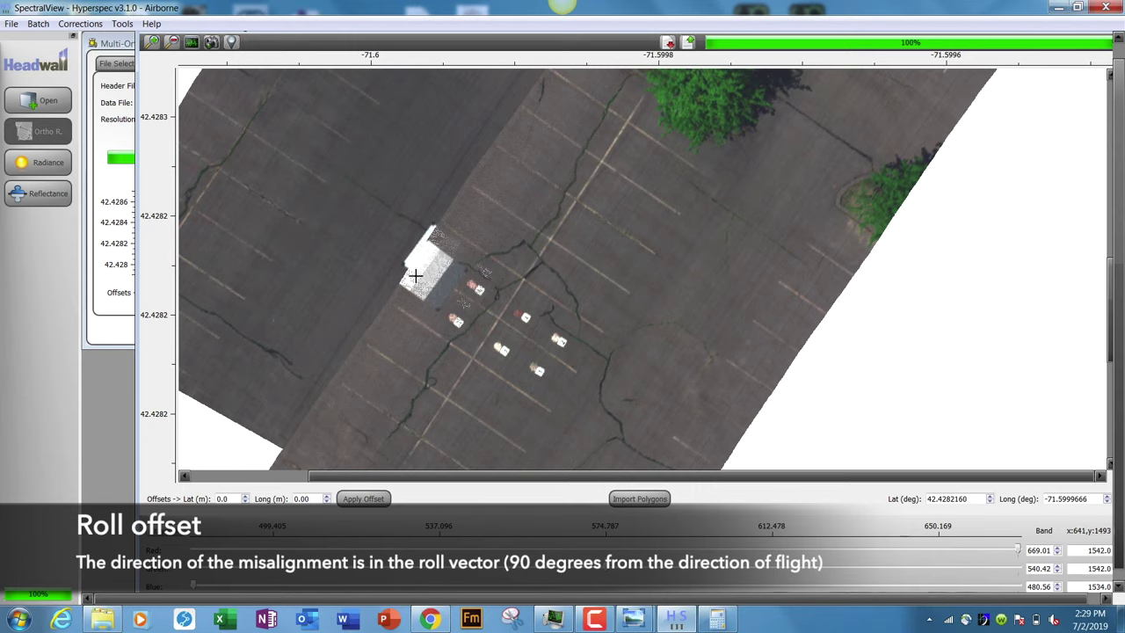
Step: Switch to the browser's Arctan Calculator page and divide 1.5 by 50 in Calculator for the offset ratio
click(430, 620)
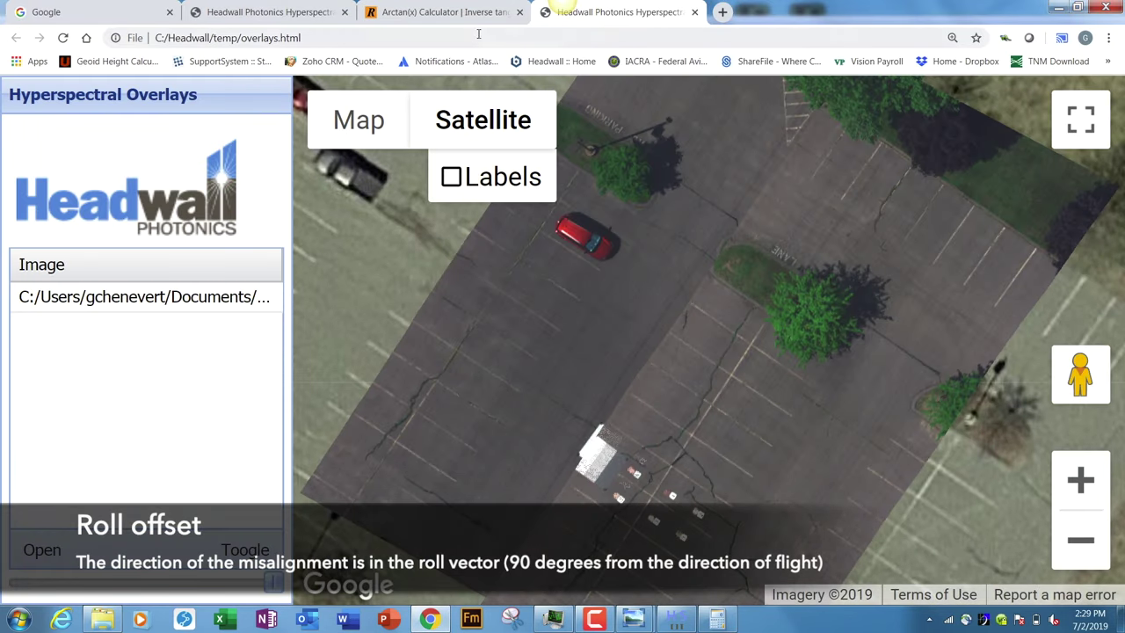
click(417, 16)
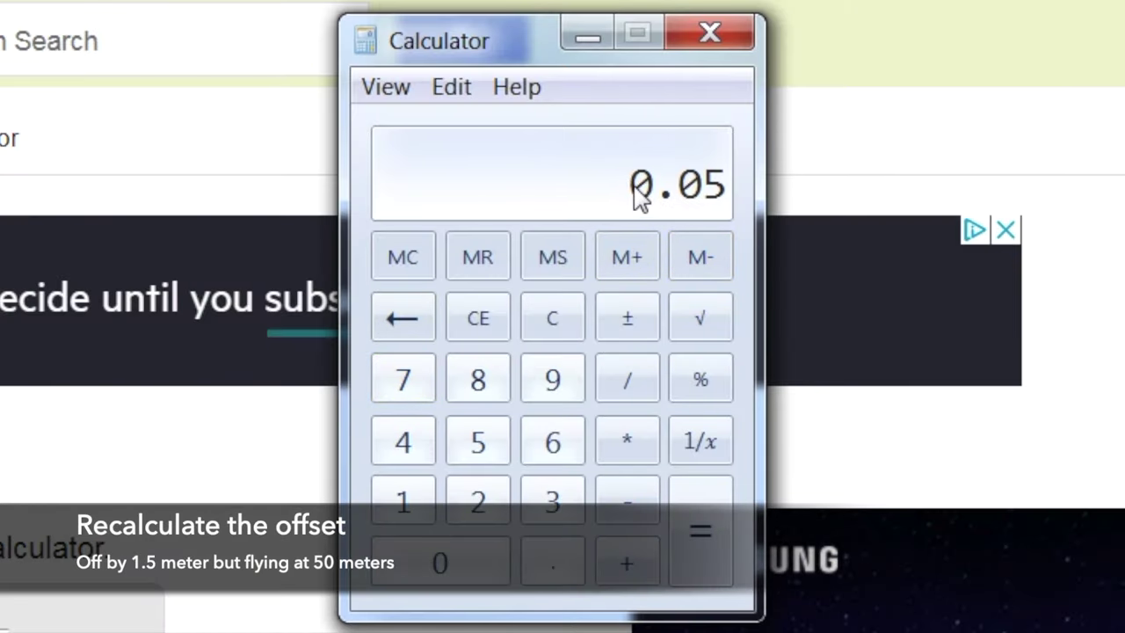
click(402, 499)
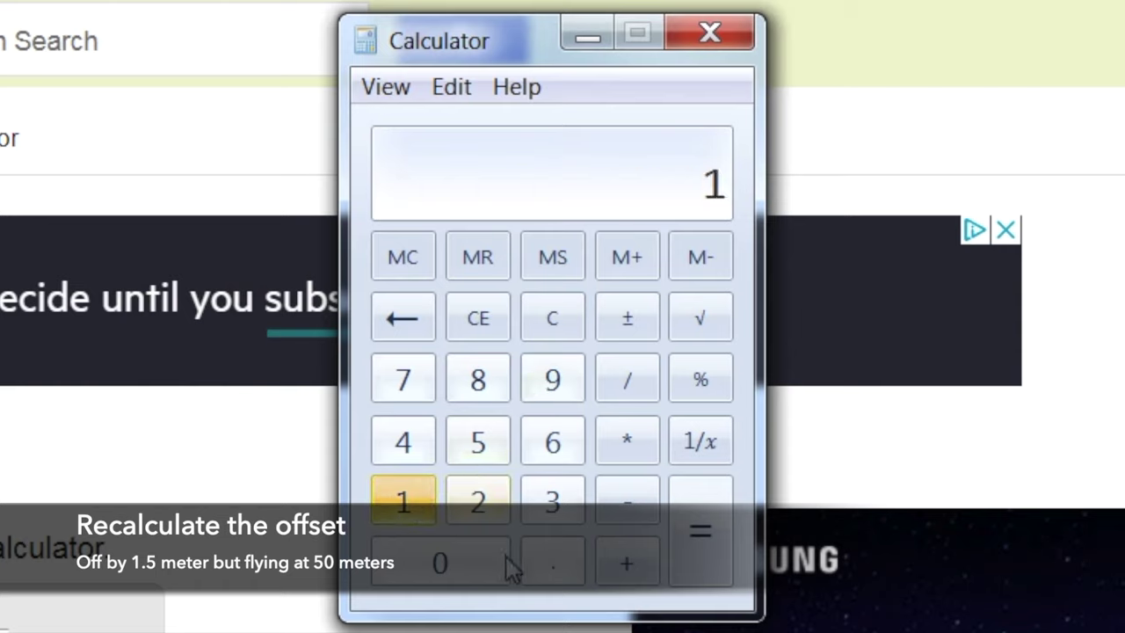
click(554, 566)
click(479, 445)
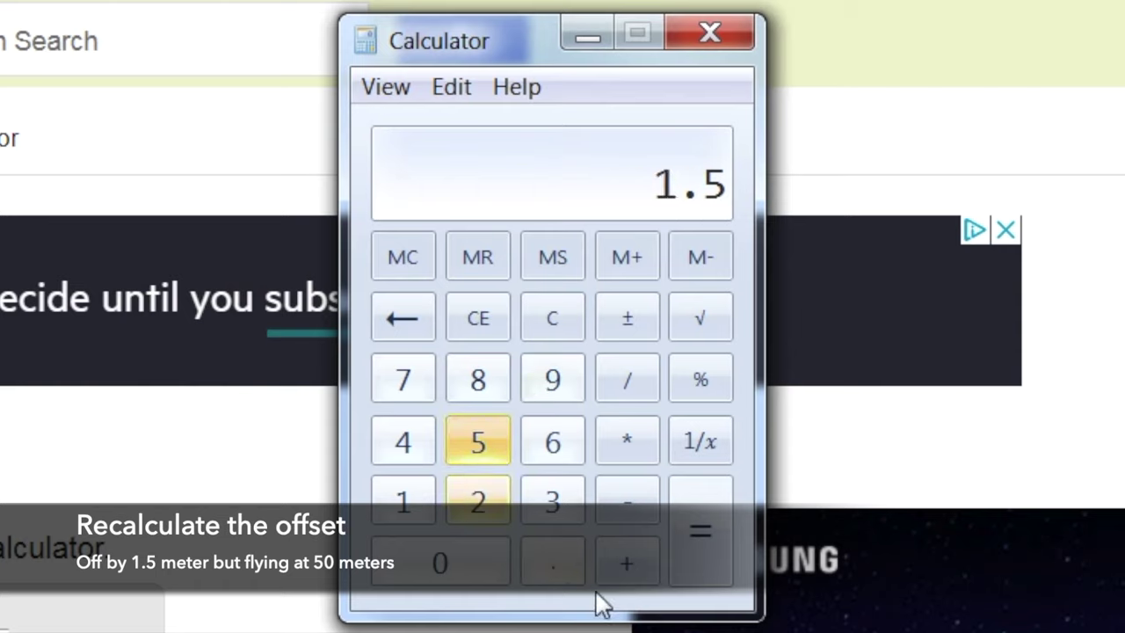
click(629, 392)
click(479, 459)
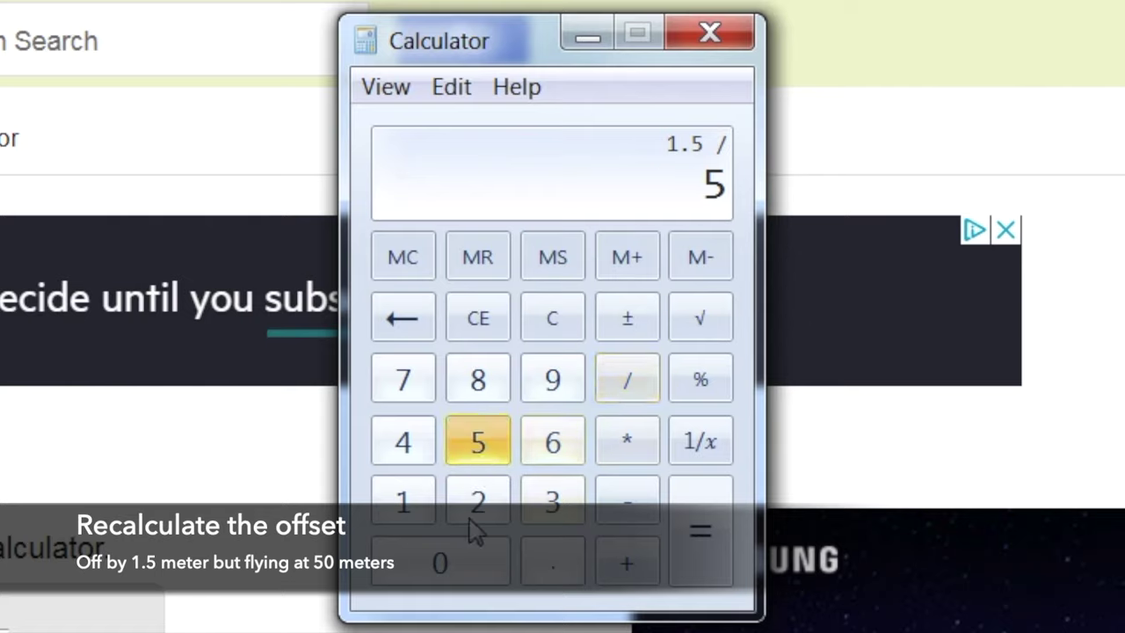
click(457, 556)
click(703, 576)
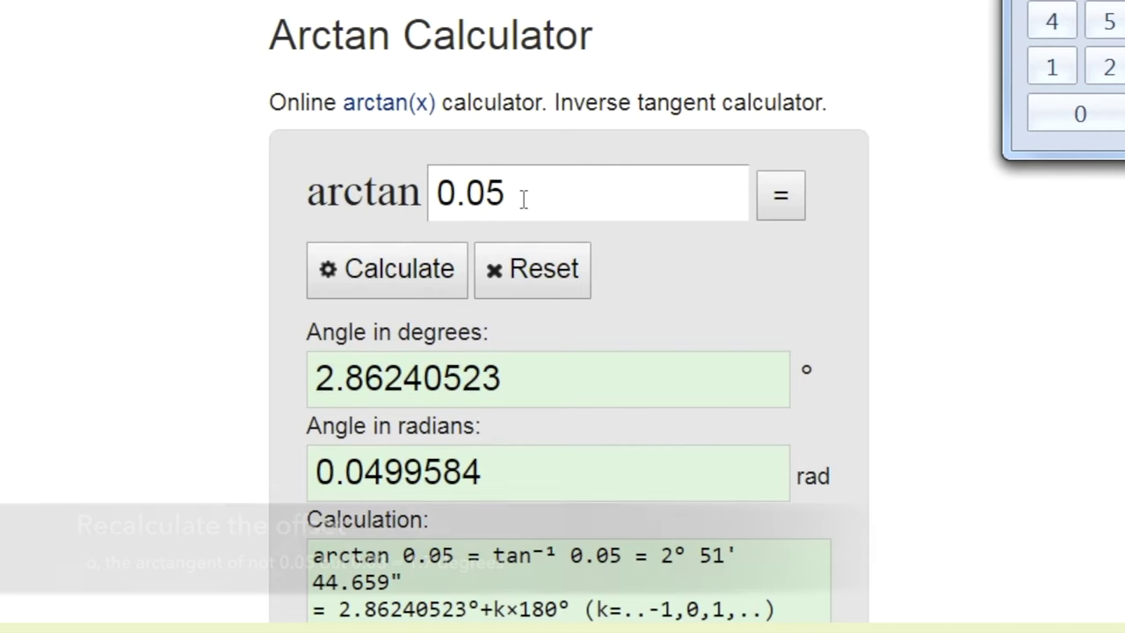
Step: Calculate the arctangent of 0.03 in the Arctan Calculator
click(523, 199)
key(BackSpace)
text(3)
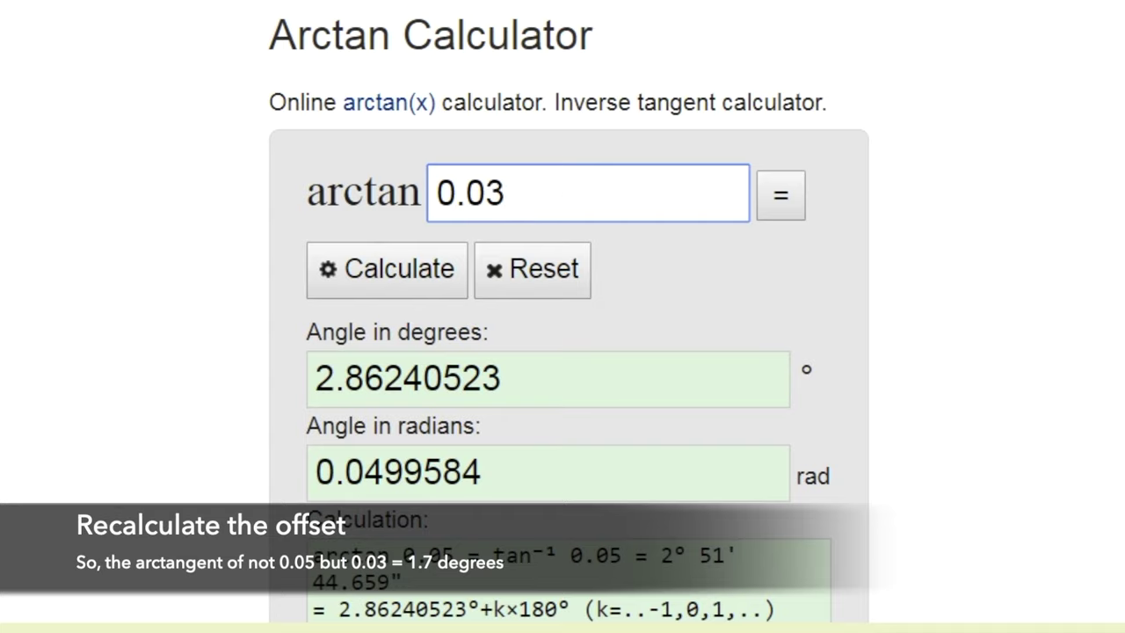
click(407, 272)
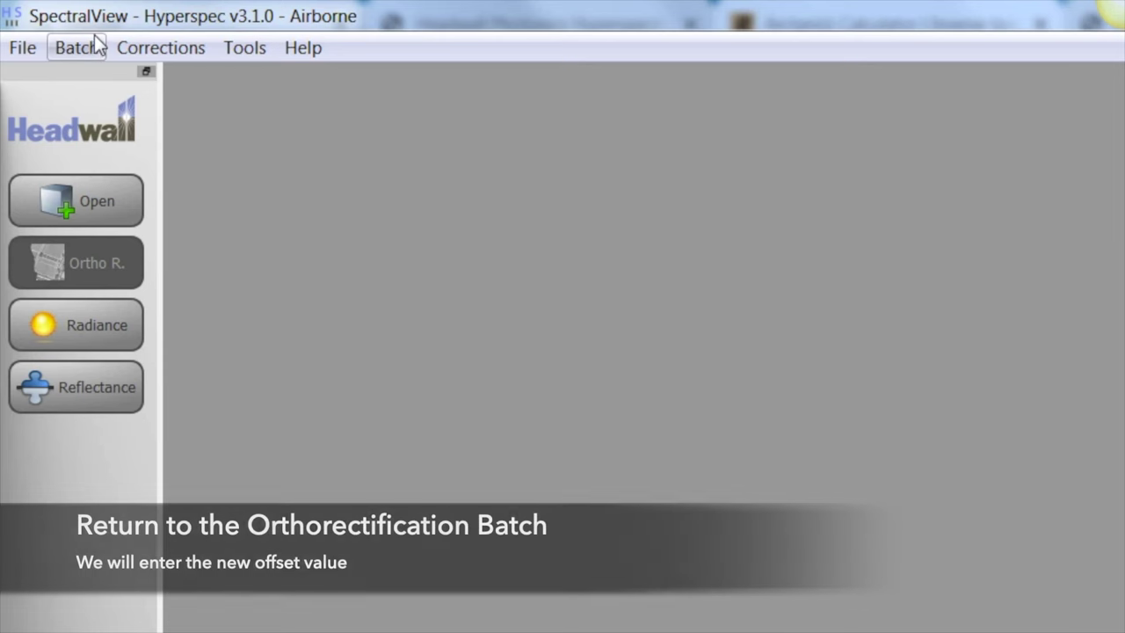
Step: Start a new Ortho-Rectification Batch in SpectralView and load the raw_9440 and raw_11744 header files
click(80, 44)
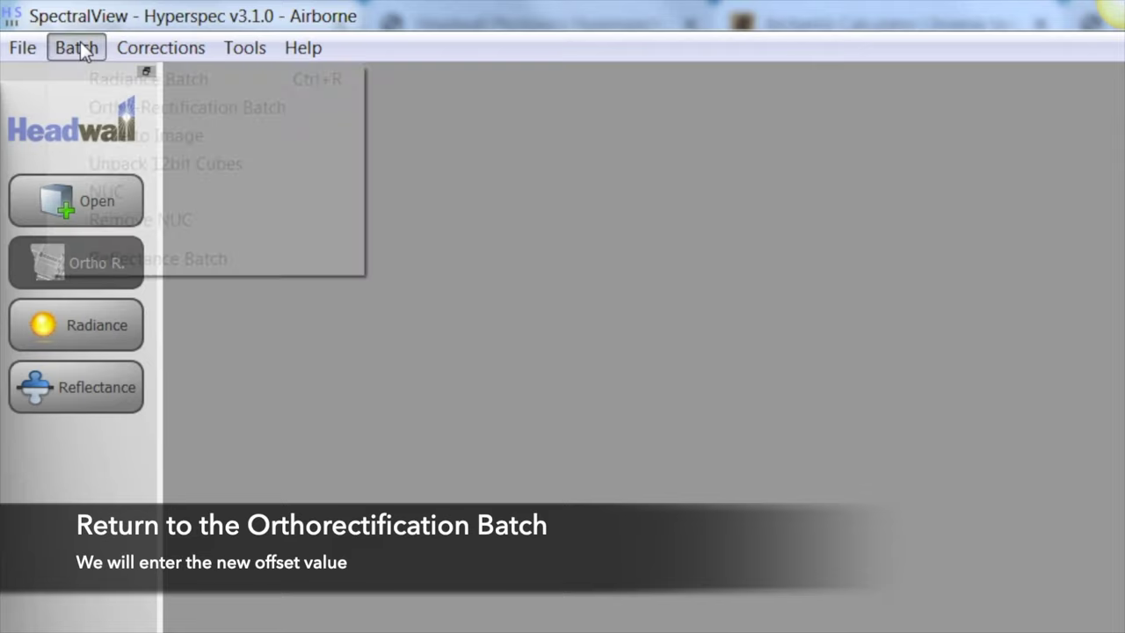
click(181, 109)
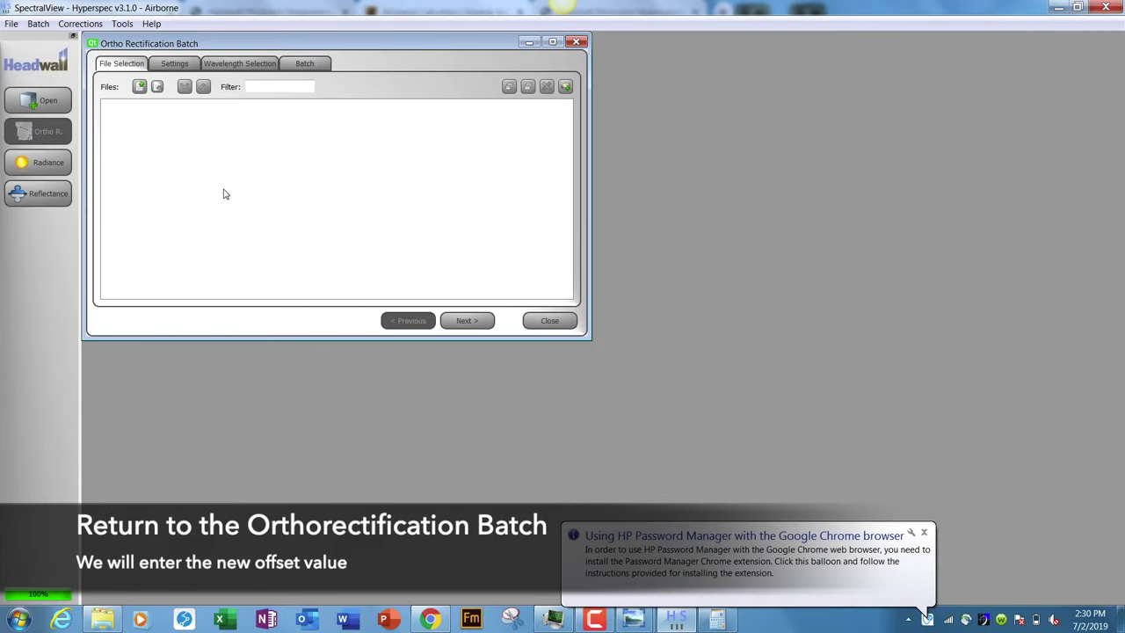
click(565, 87)
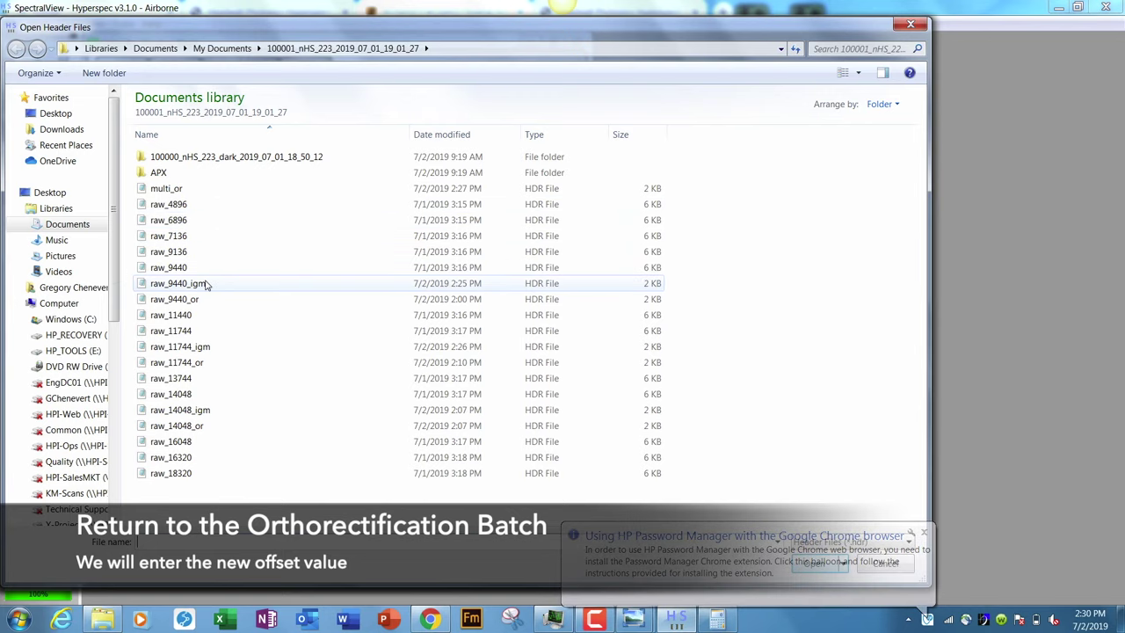
click(177, 268)
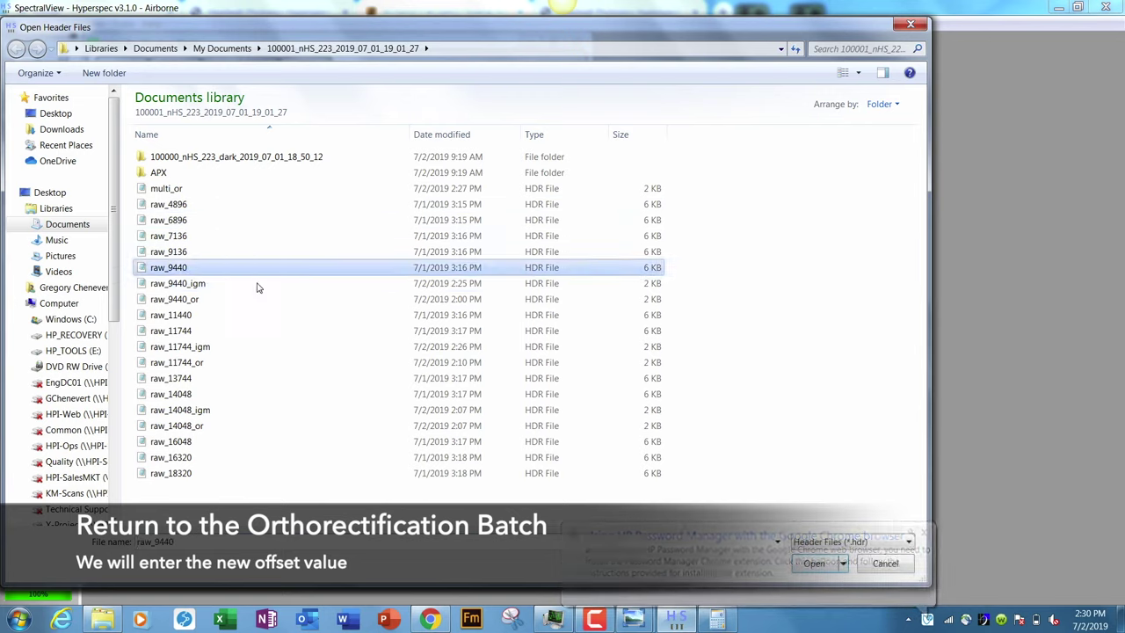
ctrl+click(192, 330)
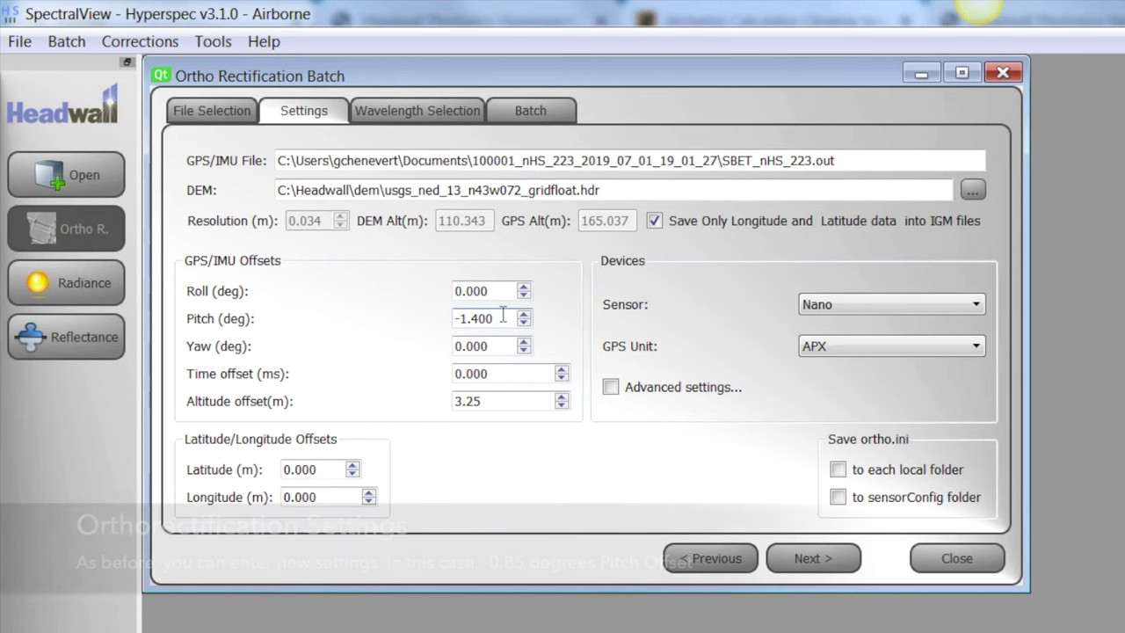
Step: Set the GPS/IMU pitch offset to -0.85 degrees and the roll offset to 0.1 degrees
drag(498, 318, 463, 320)
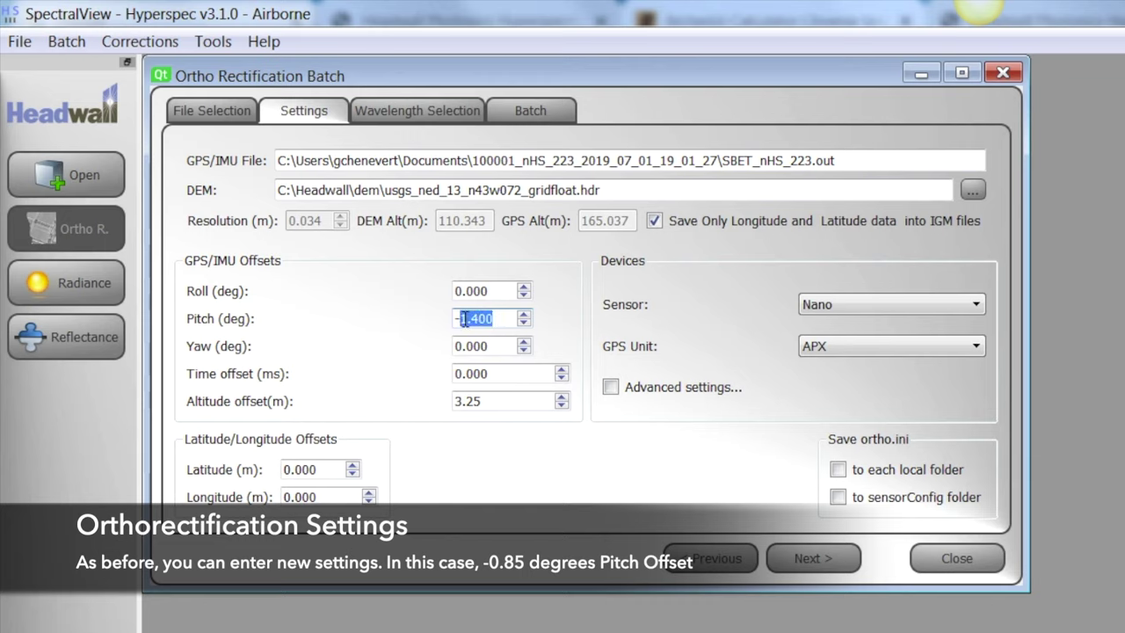
text(0)
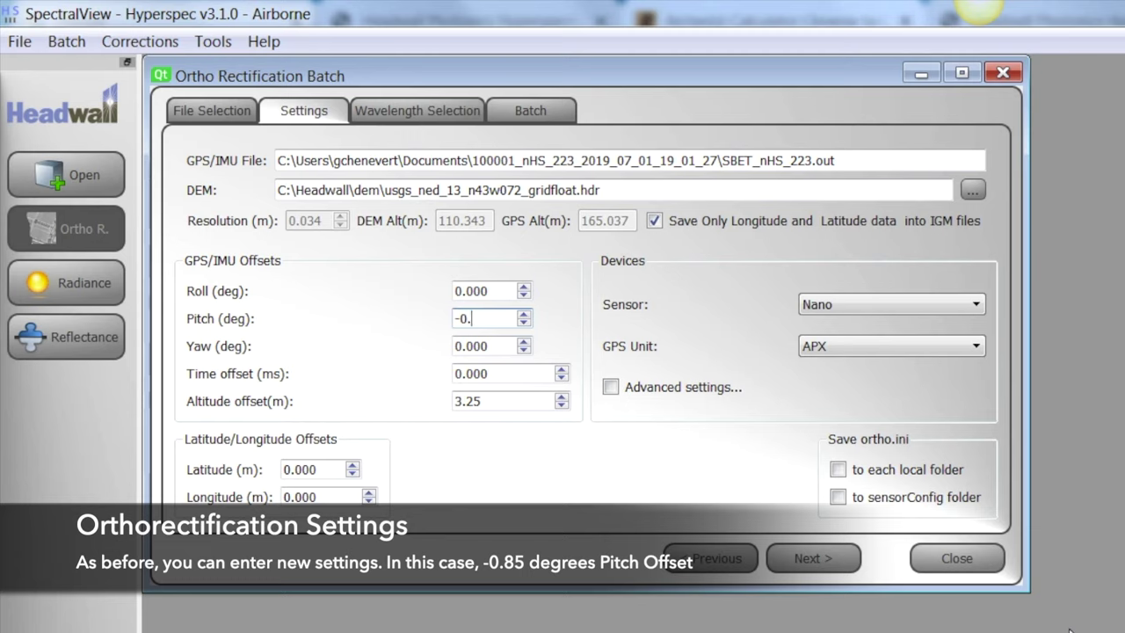
text(.85)
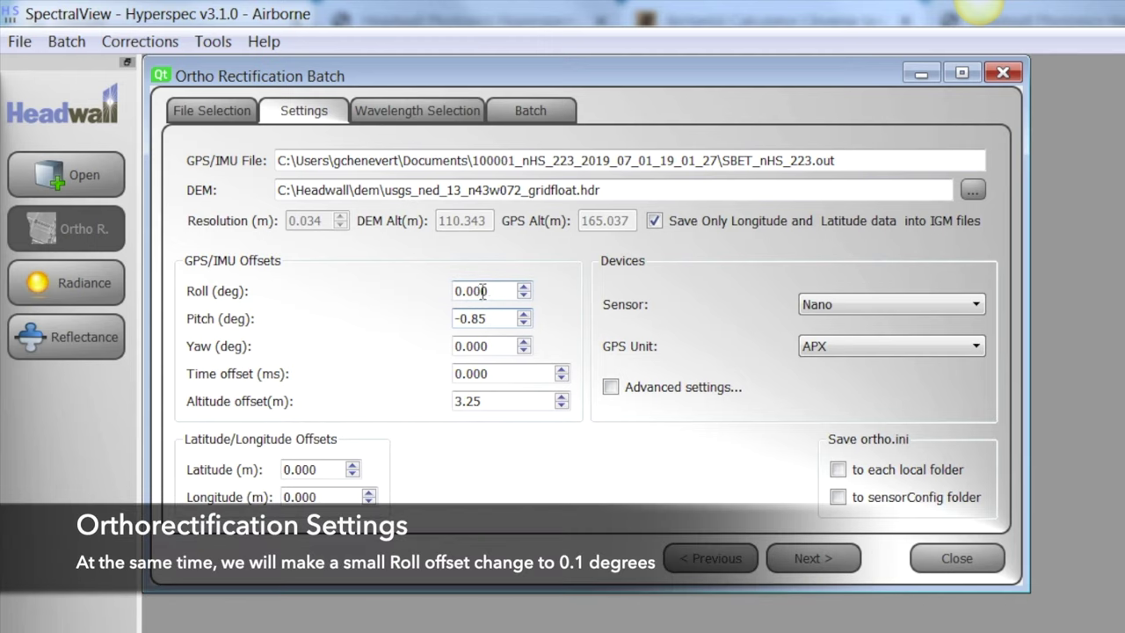
click(475, 290)
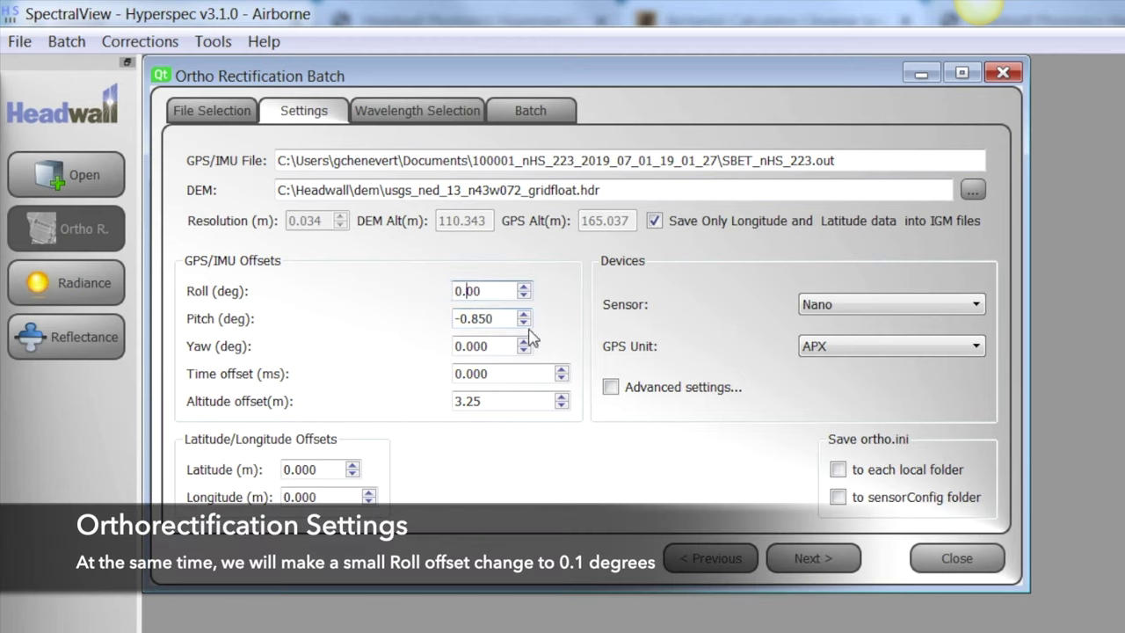
text(1)
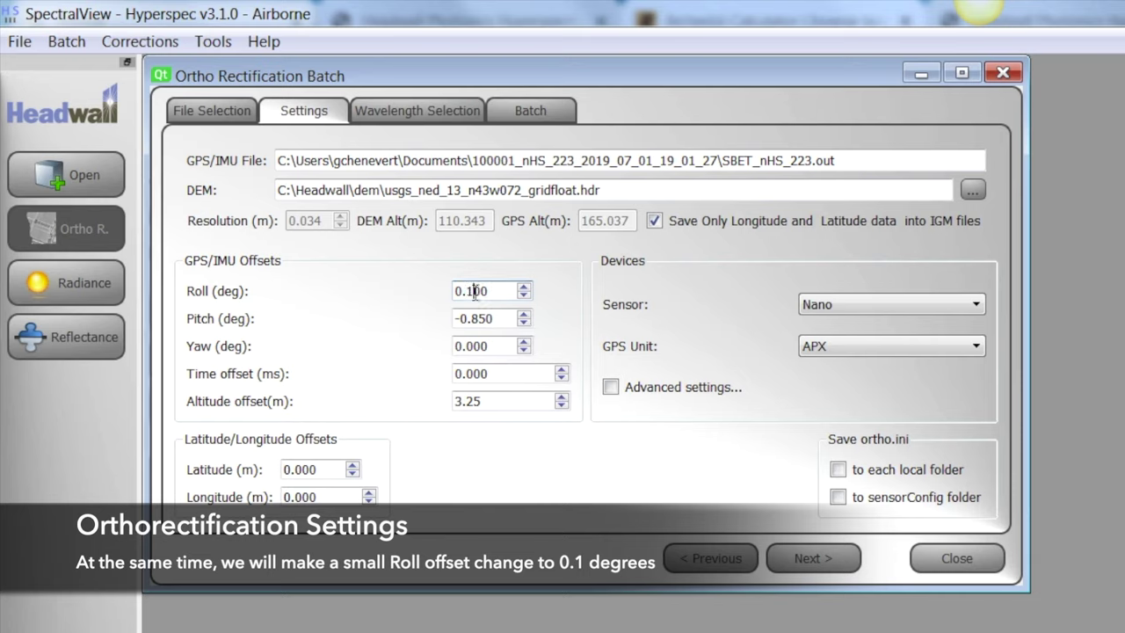
Step: Show the advanced settings, save ortho.ini to each local folder, and run the batch with all wavelengths
click(610, 387)
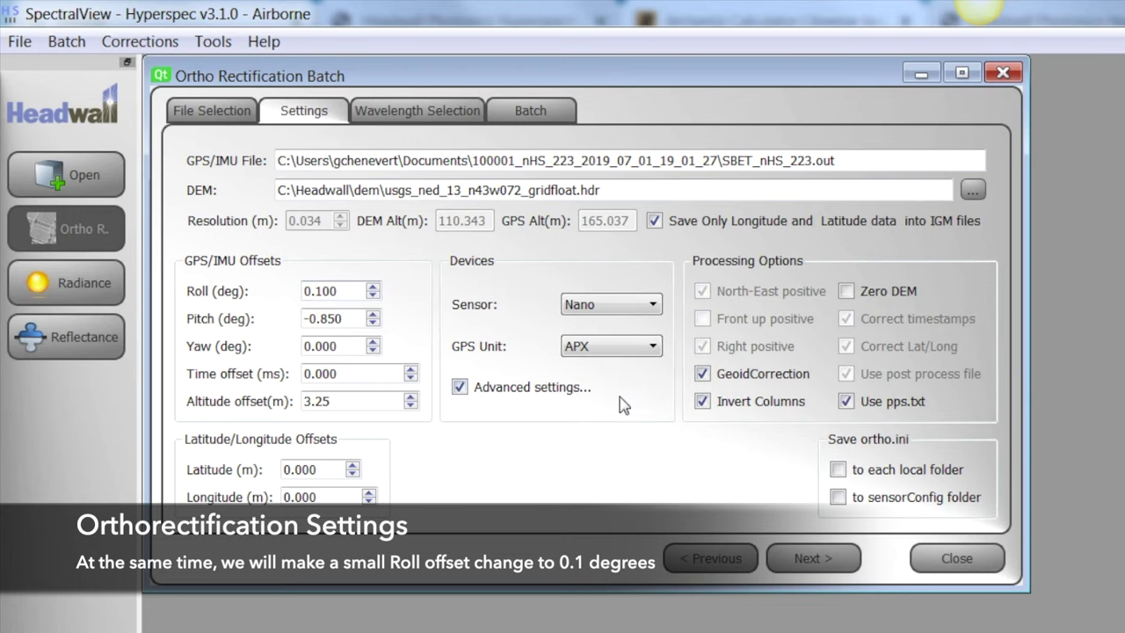
click(837, 472)
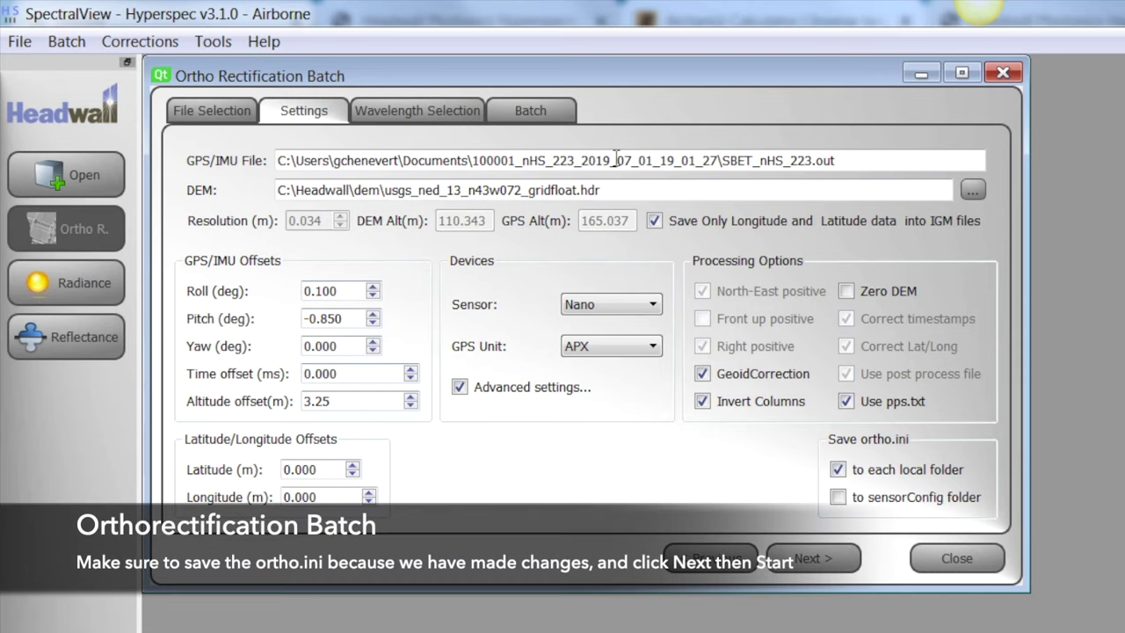
click(812, 566)
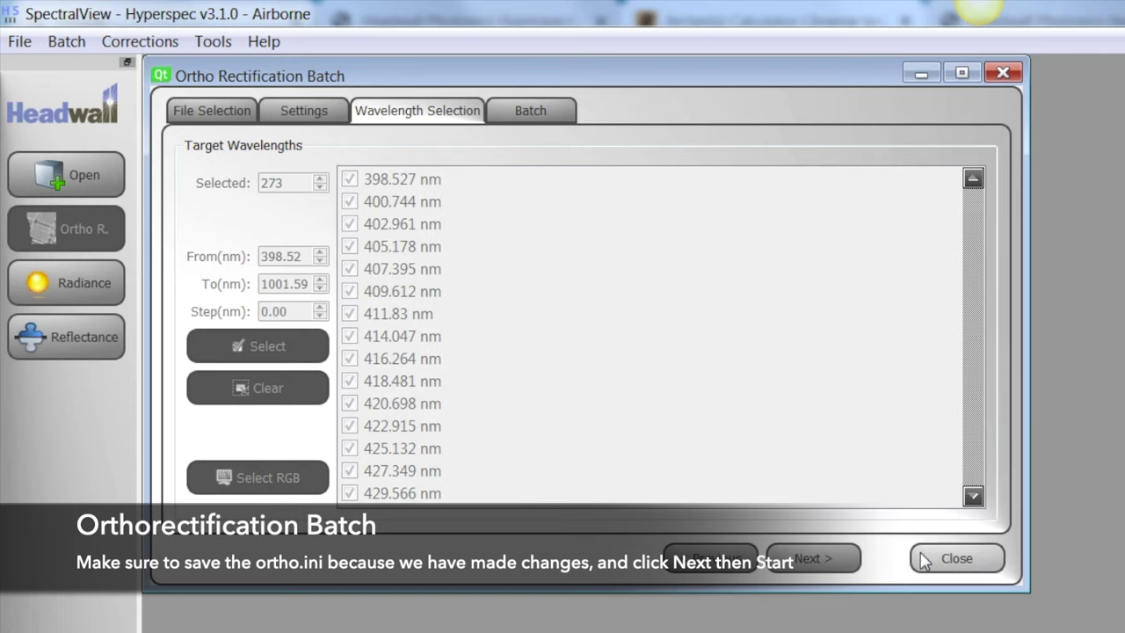
click(842, 561)
click(843, 242)
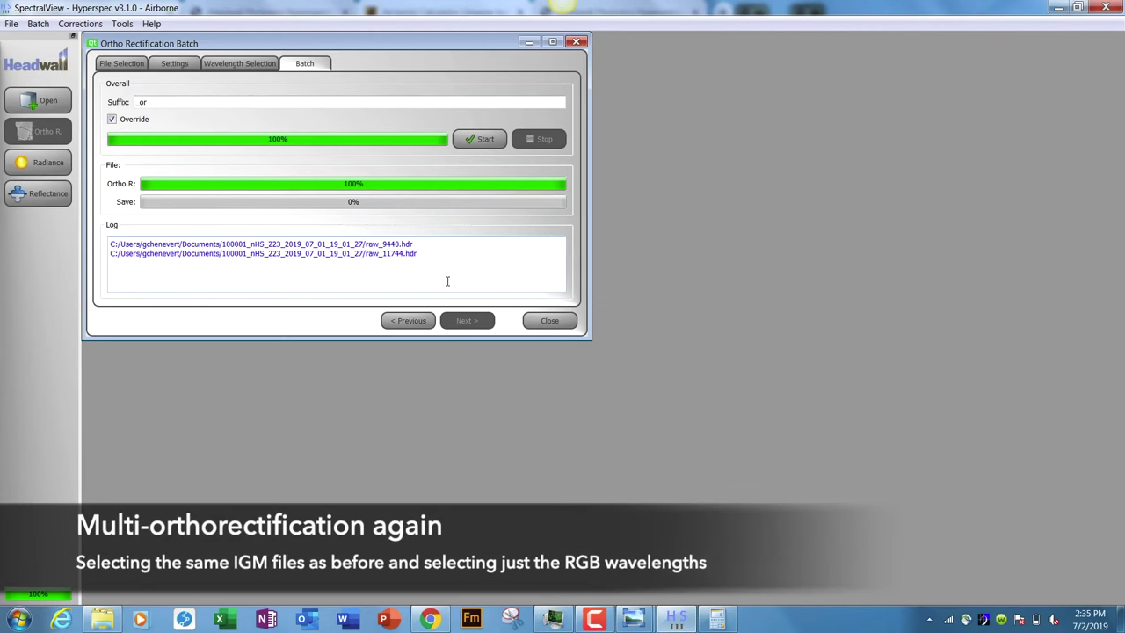
Step: Close the finished batch and load raw_9440_igm and raw_11744_igm into a new Multi-Ortho session
click(553, 322)
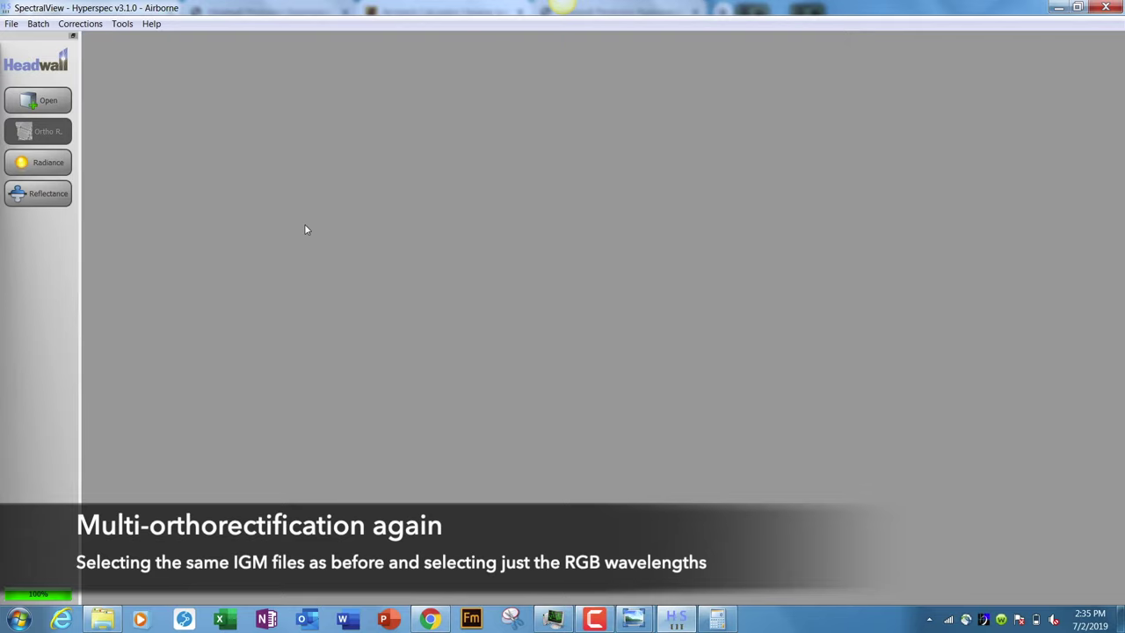
click(80, 24)
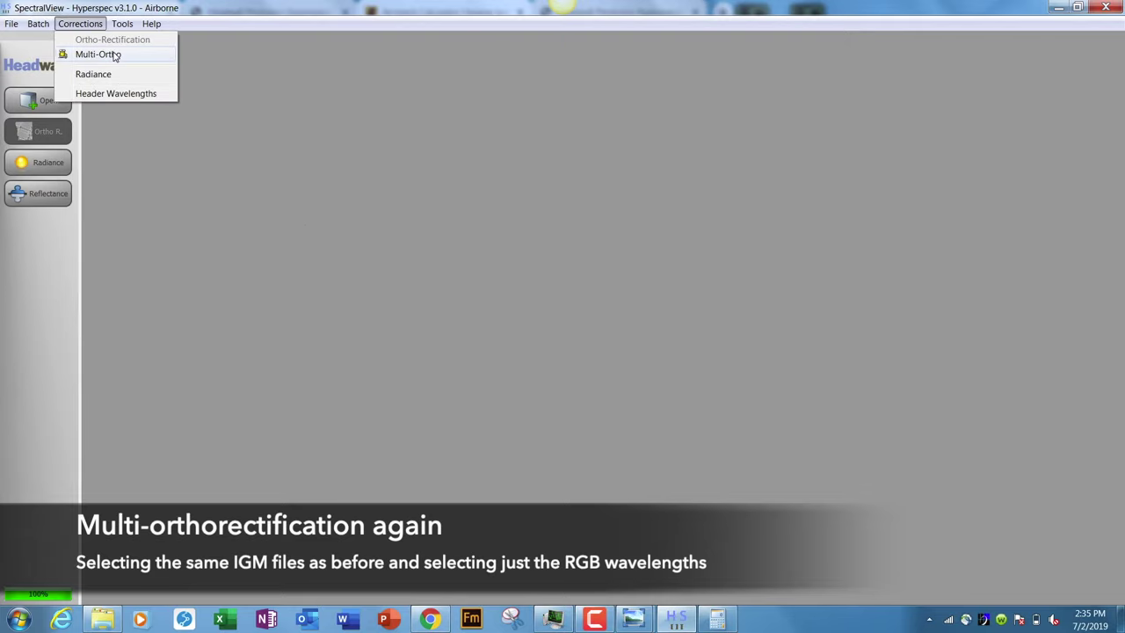
click(113, 58)
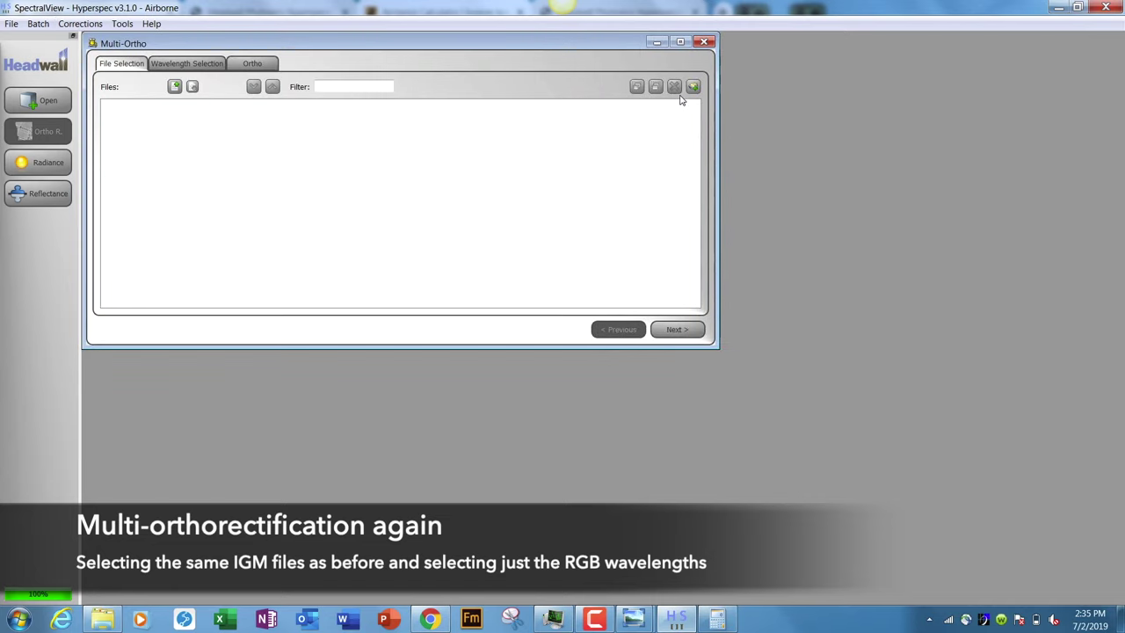
click(690, 88)
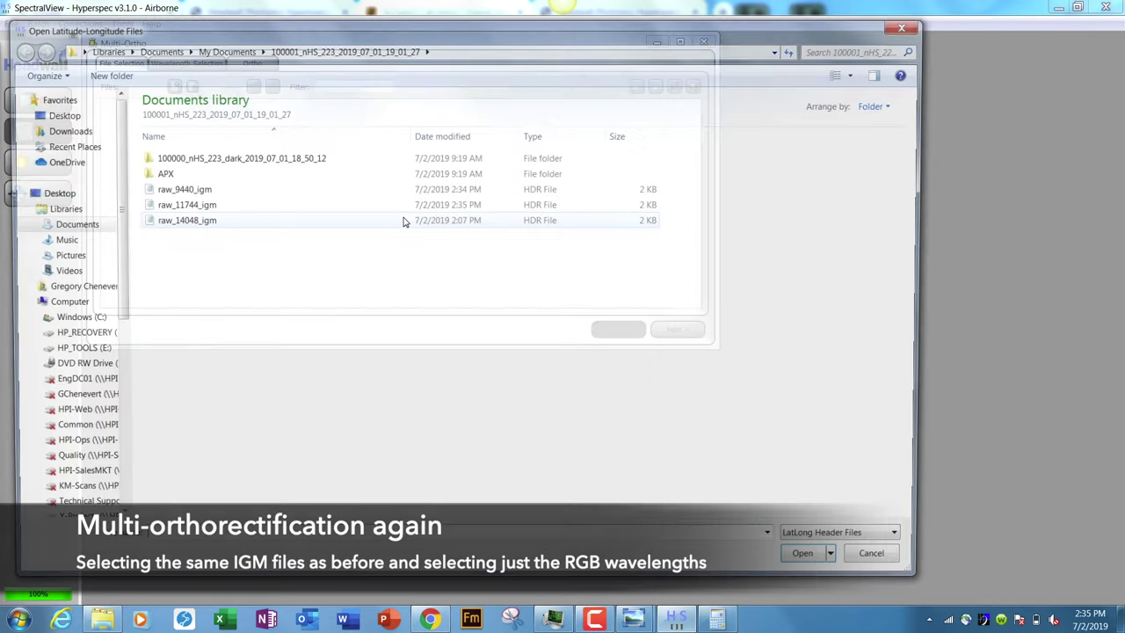
drag(221, 188, 224, 208)
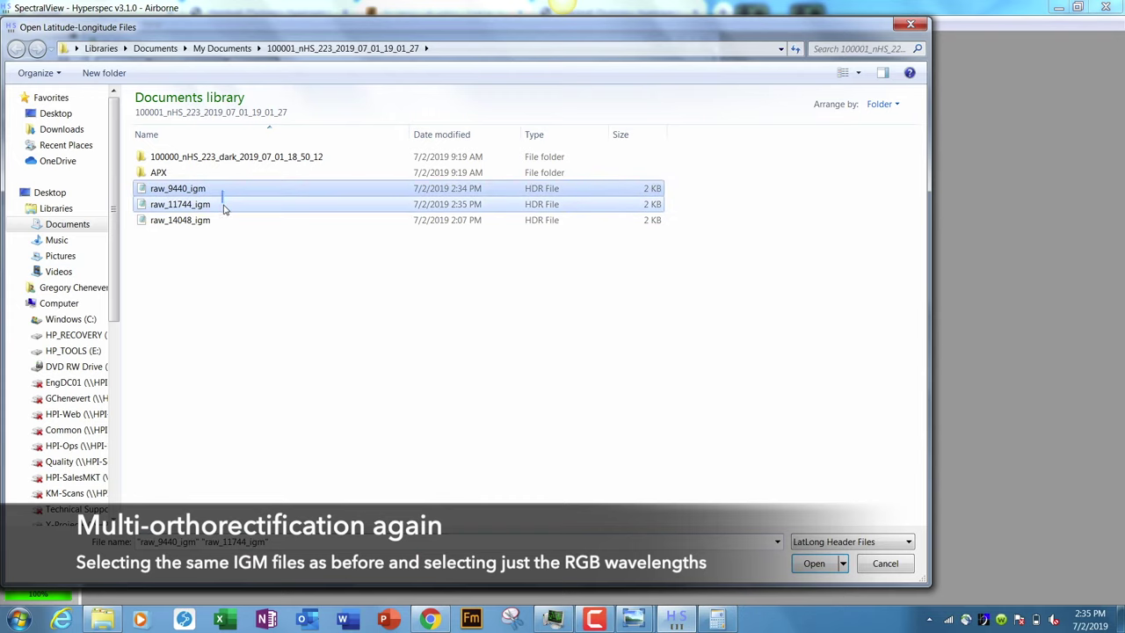
click(814, 563)
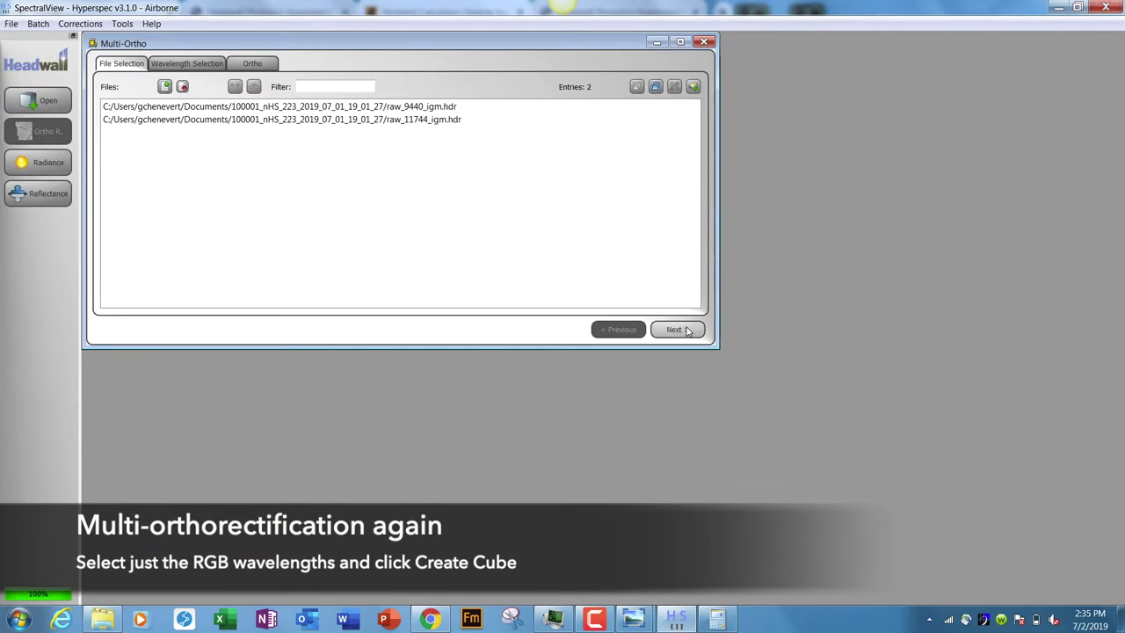
Step: Limit the target wavelengths to RGB and create the combined multi_or cube at 0.034 resolution
click(675, 330)
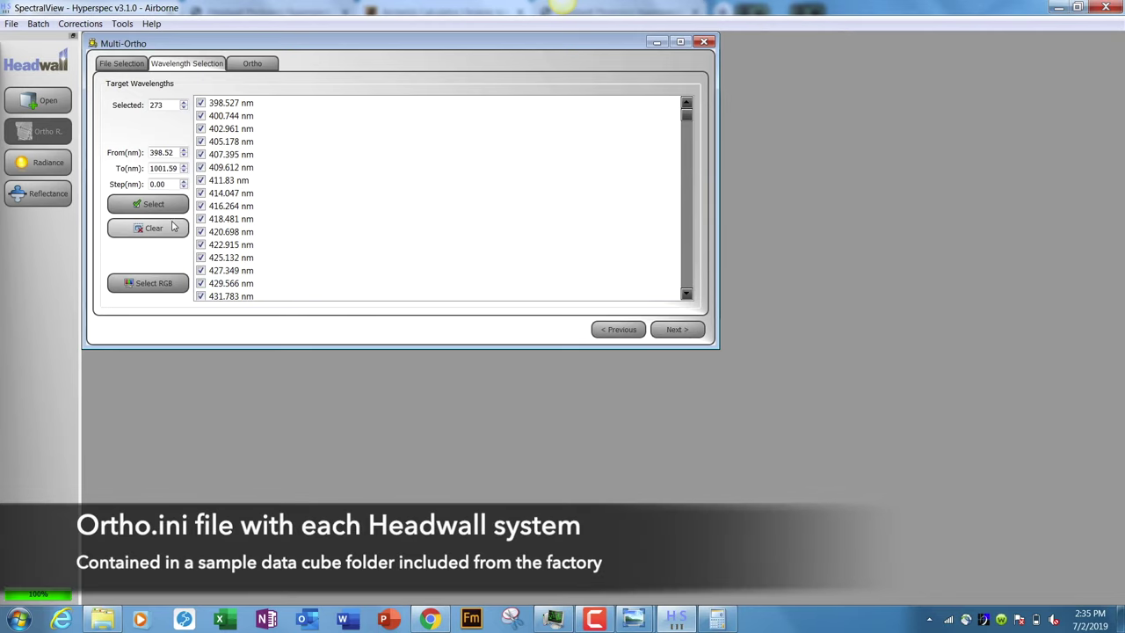
click(173, 227)
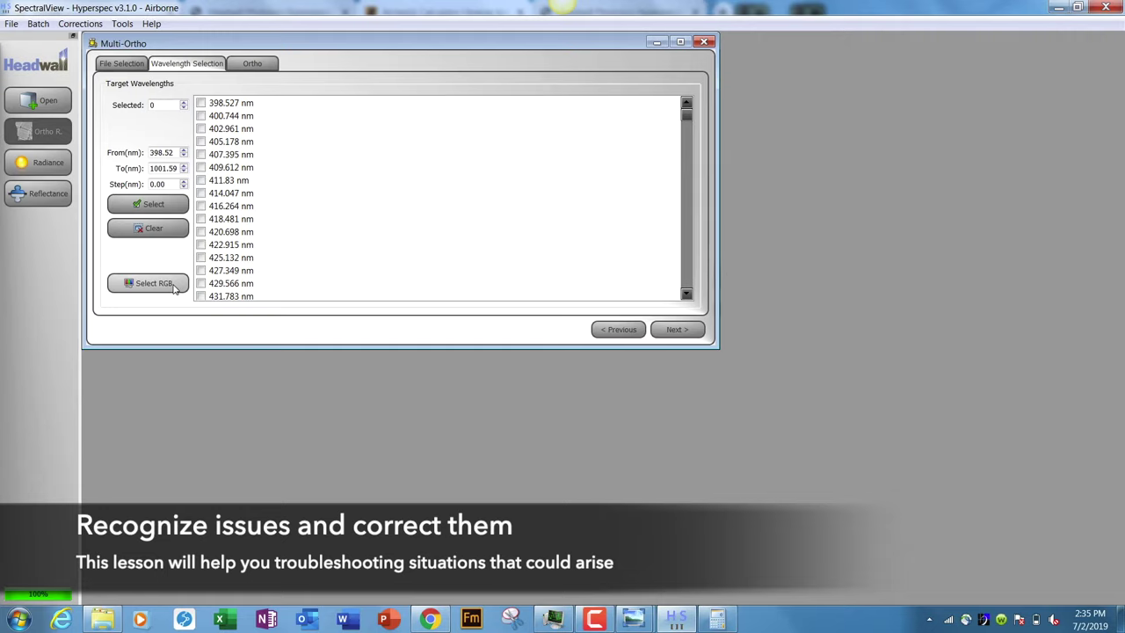
click(174, 284)
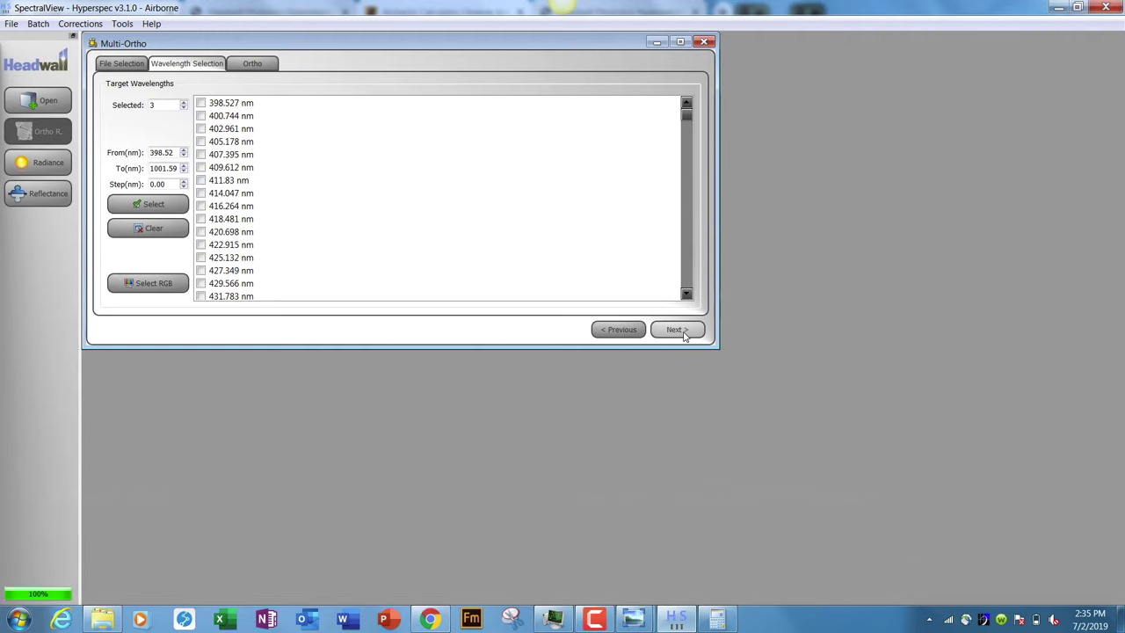
click(680, 335)
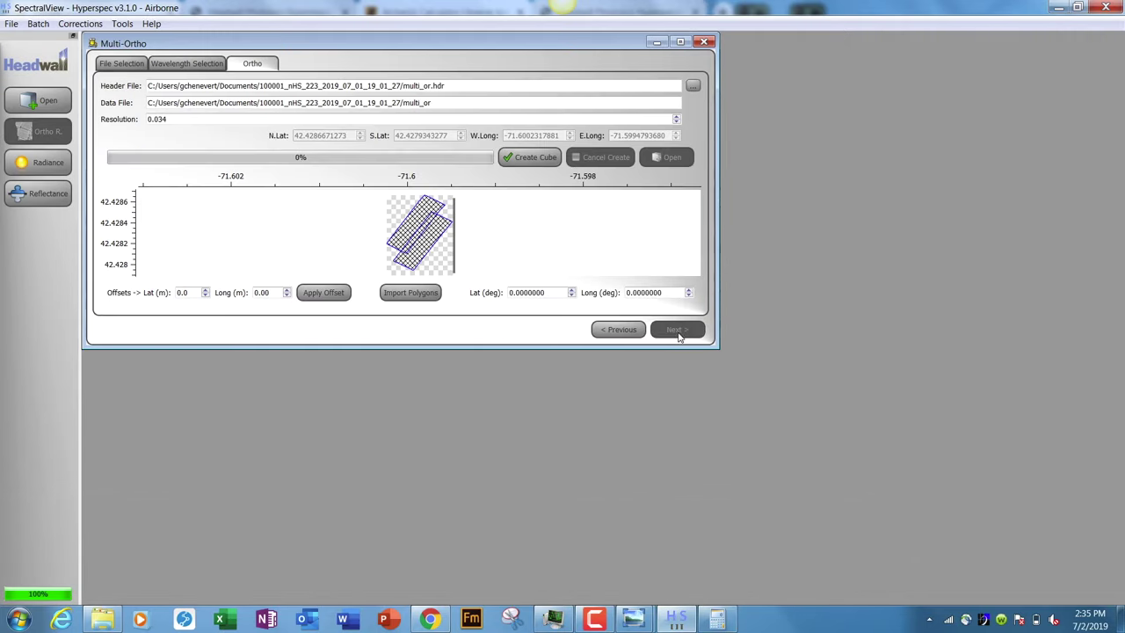
click(536, 158)
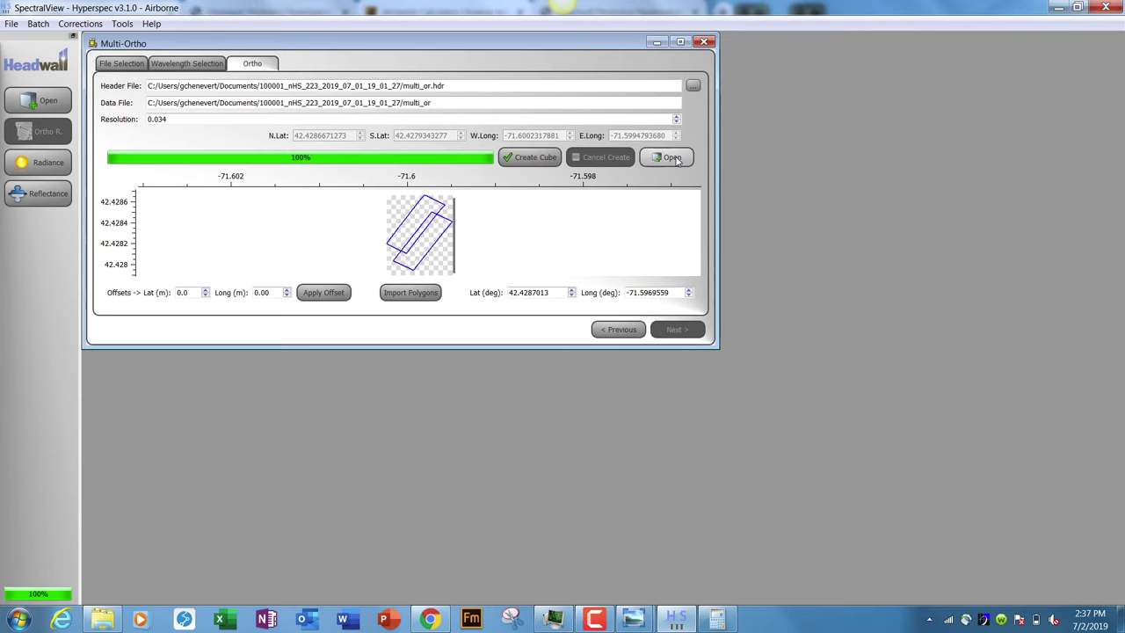
Step: Open the newly created multi_or cube with its 480.56, 540.422 and 669.014 nm wavelengths
click(672, 157)
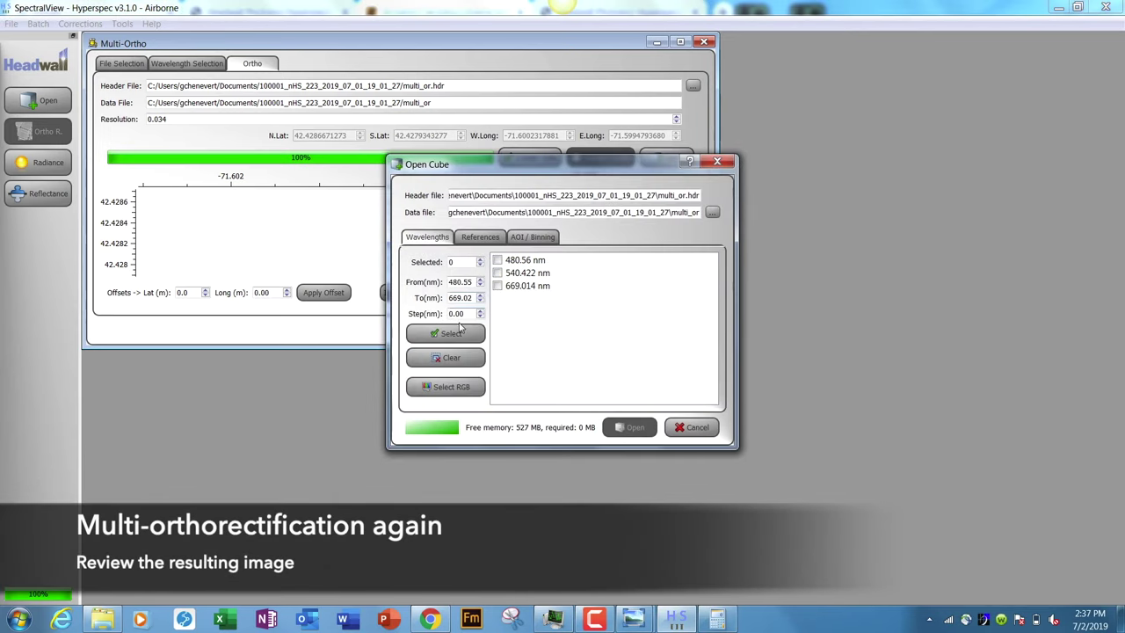
click(637, 428)
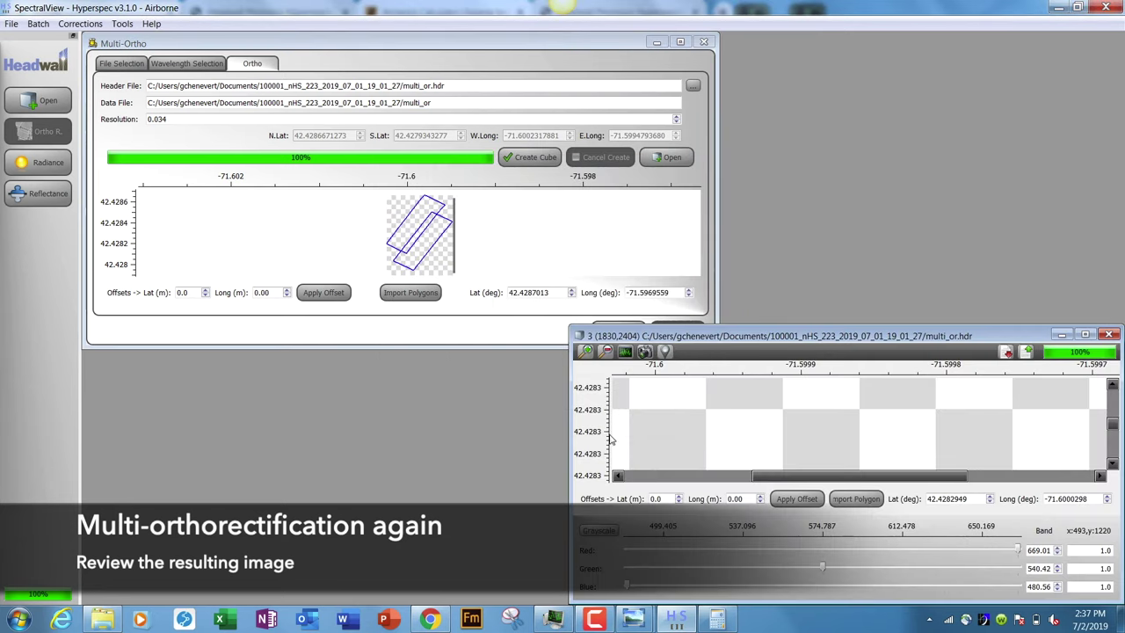
Step: Enlarge the multi_or cube window and inspect the tarp at close range for alignment between the two flight lines
drag(575, 330, 260, 14)
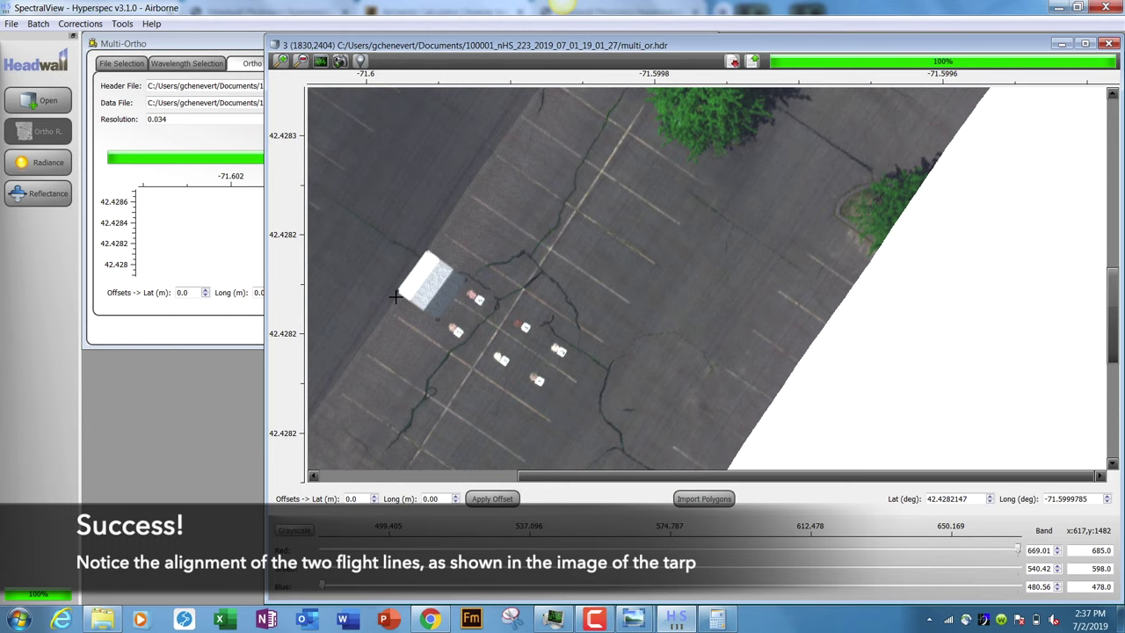
scroll(658, 347, up, 2)
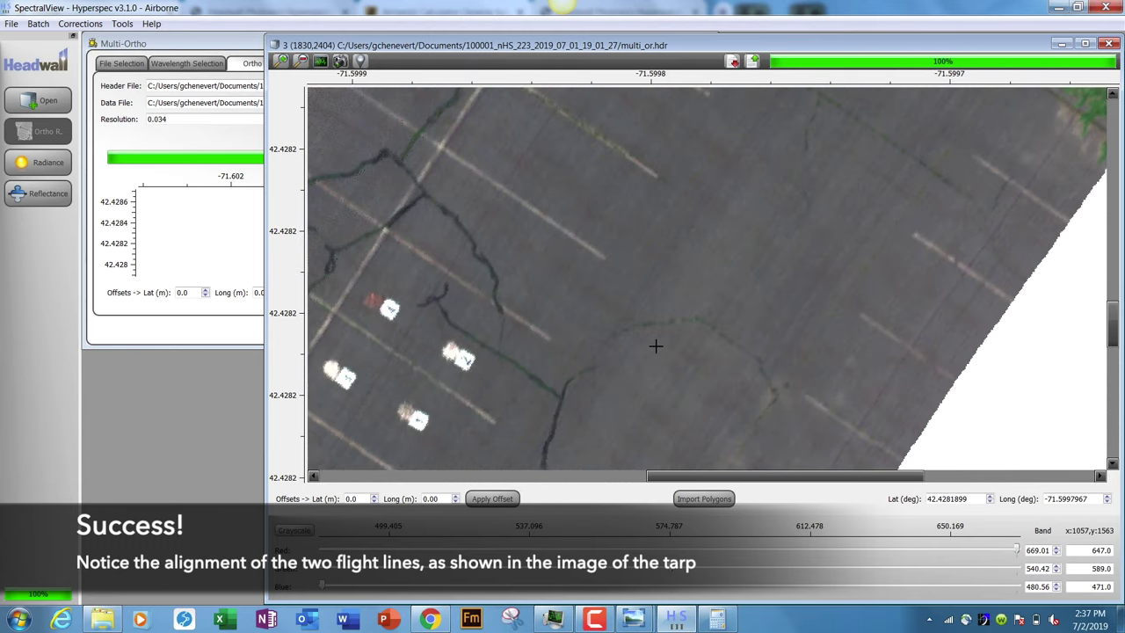
drag(774, 481, 623, 481)
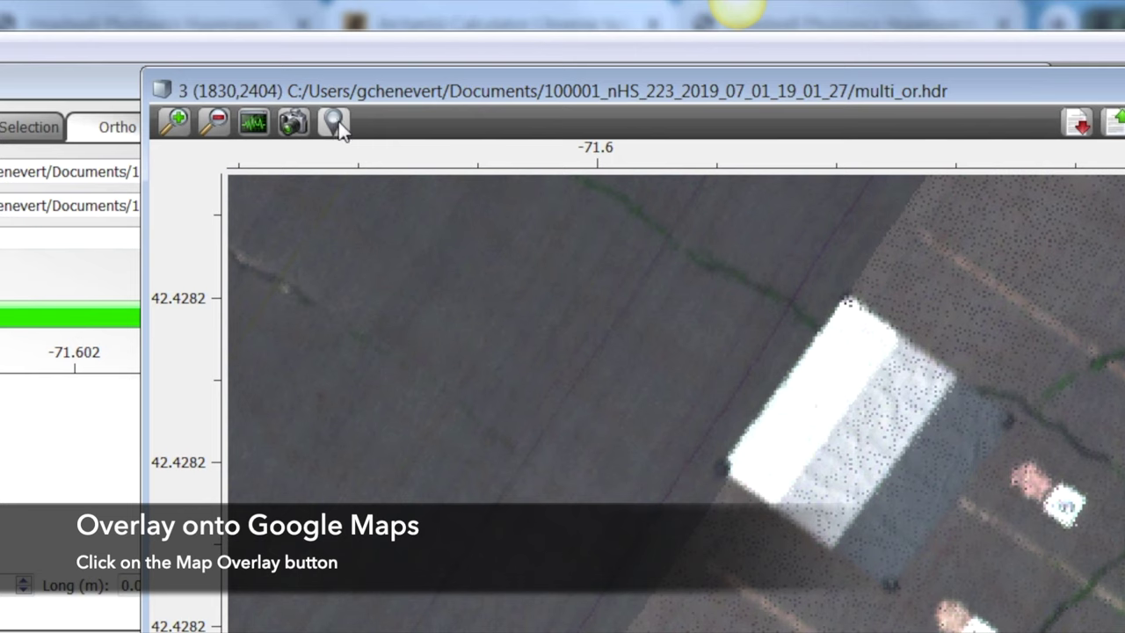
Step: Overlay the multi_or cube onto Google Maps, make it partly transparent, and compare it with the satellite imagery
click(335, 123)
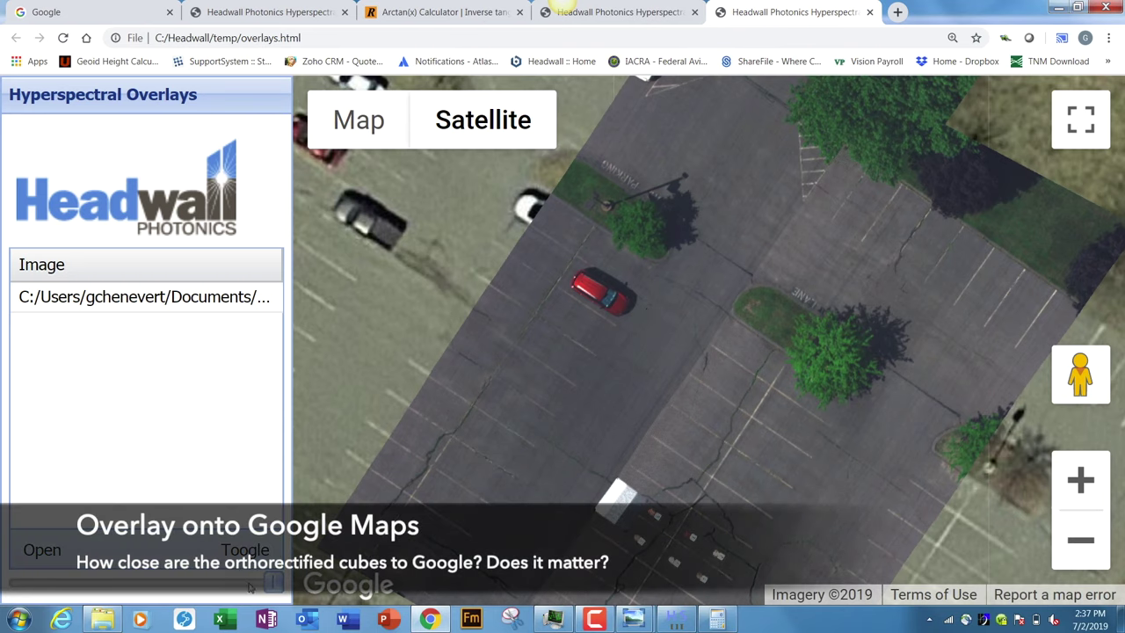
drag(250, 587, 206, 583)
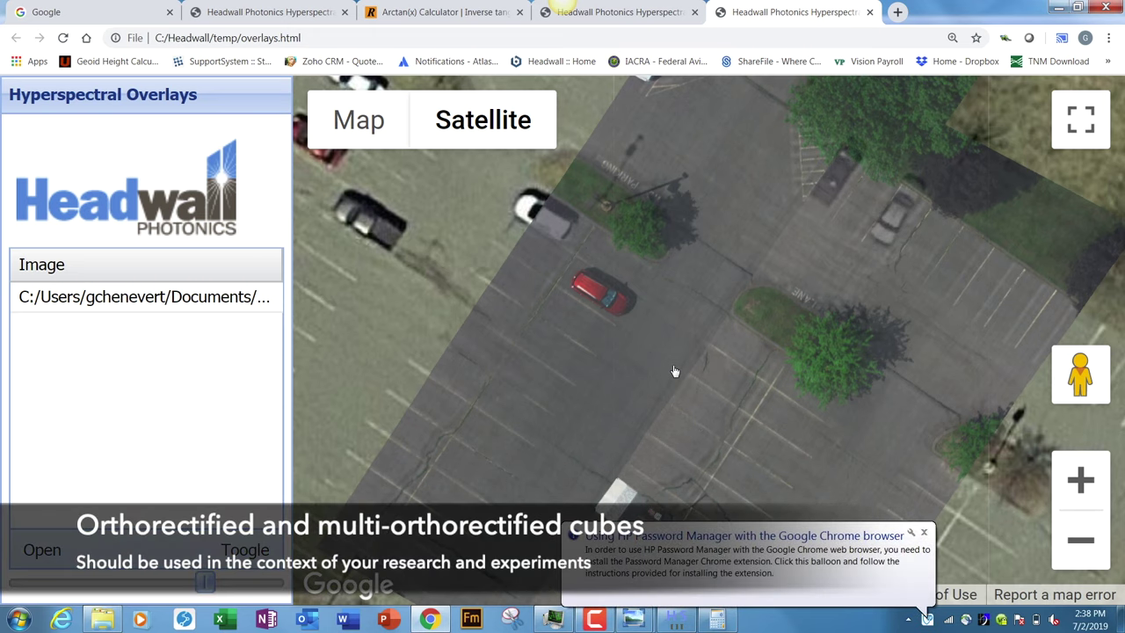
click(924, 533)
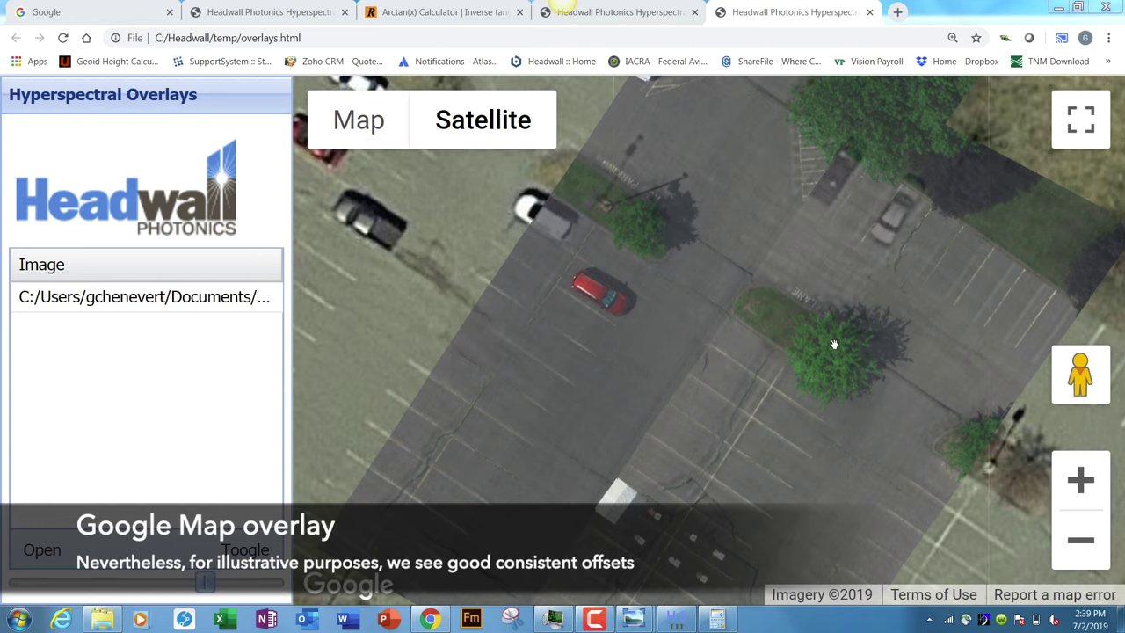
drag(879, 304, 820, 316)
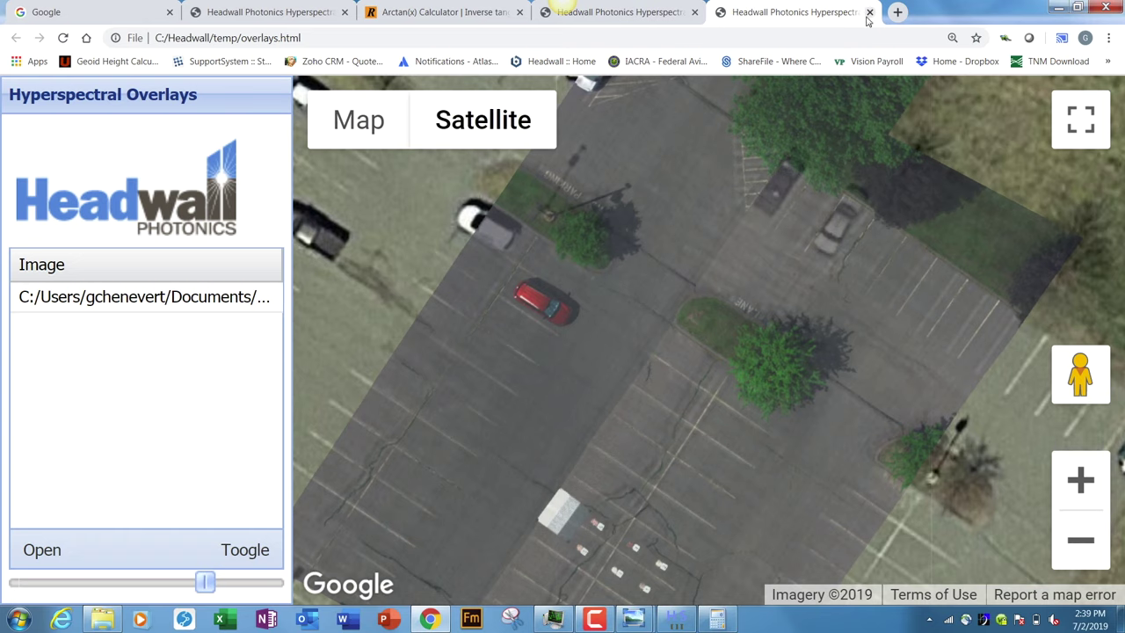
click(1058, 8)
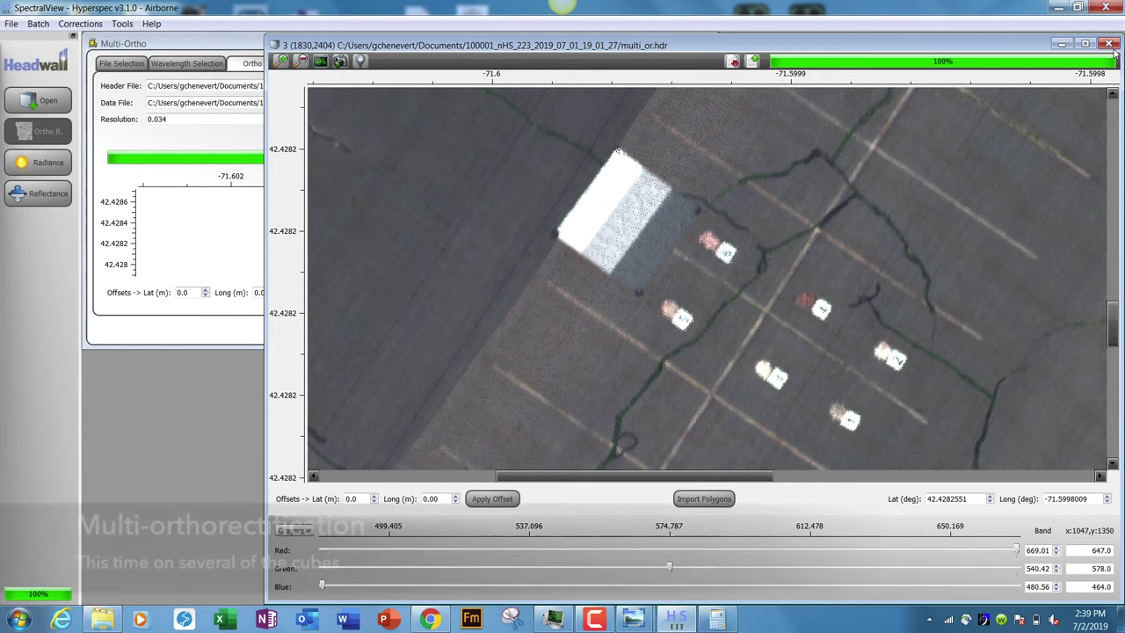
Step: Close the multi_or cube and the finished Multi-Ortho session, and start a new Ortho-Rectification Batch
click(1108, 43)
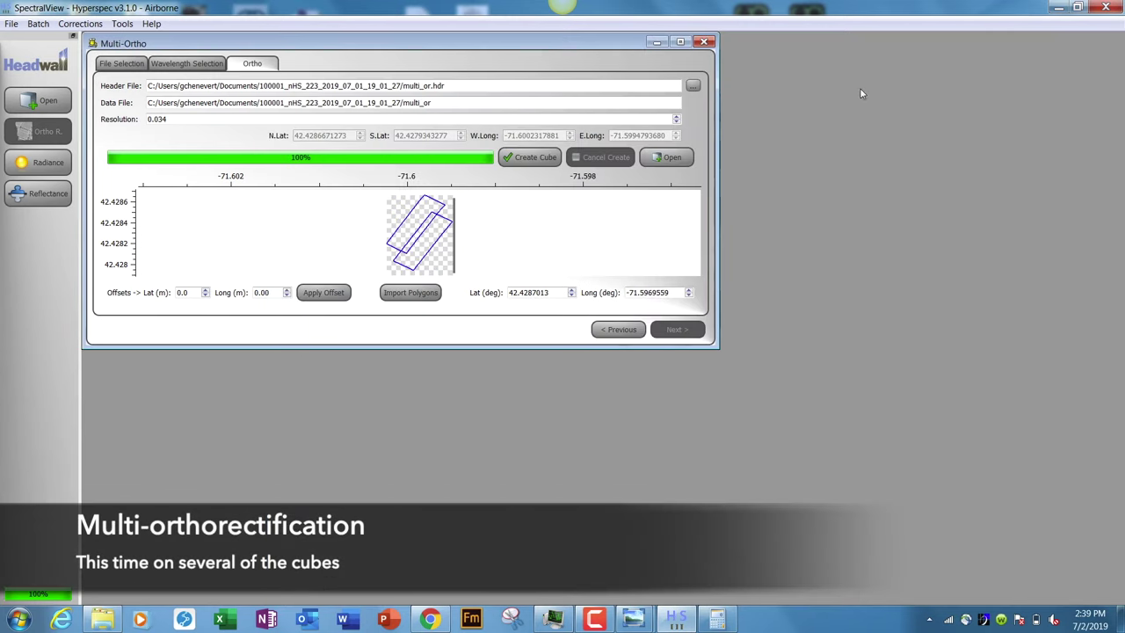
click(703, 42)
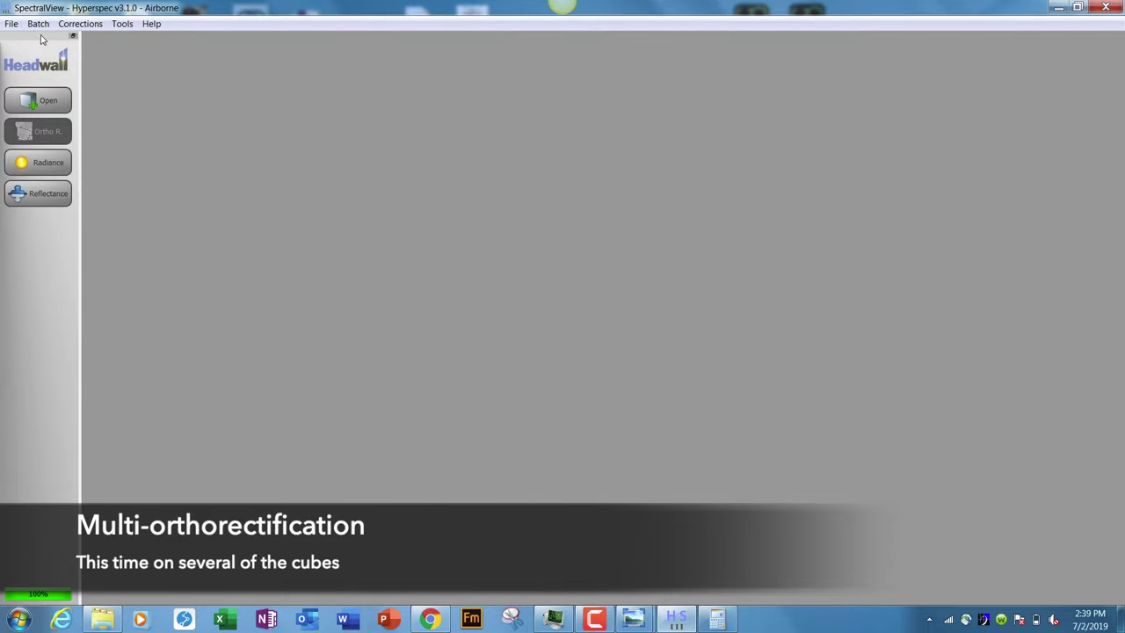
click(39, 25)
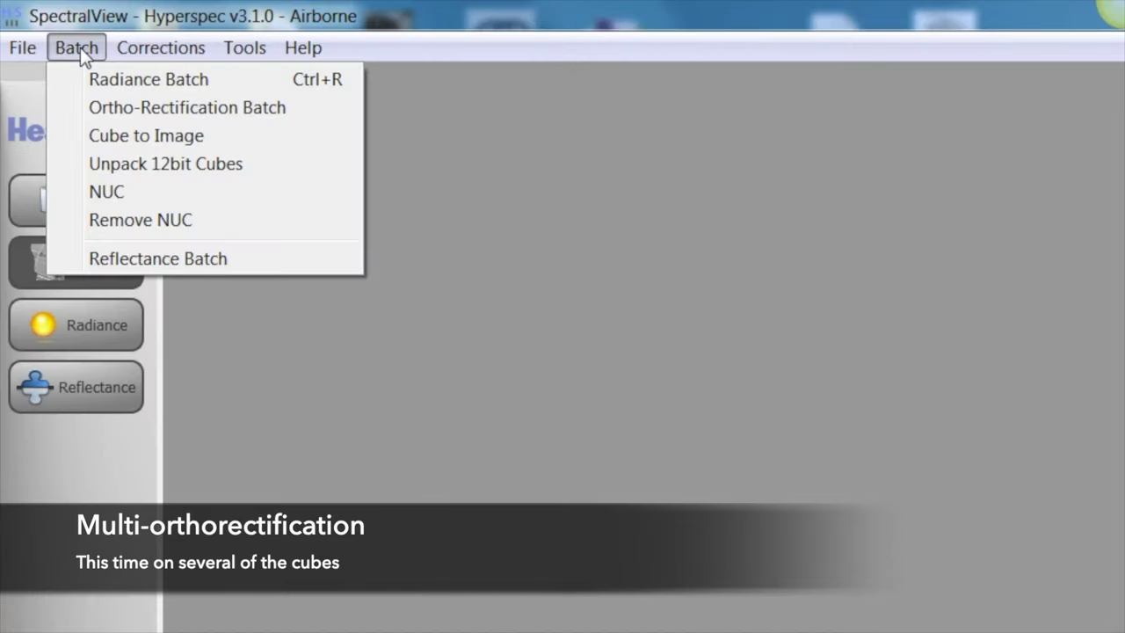
click(245, 113)
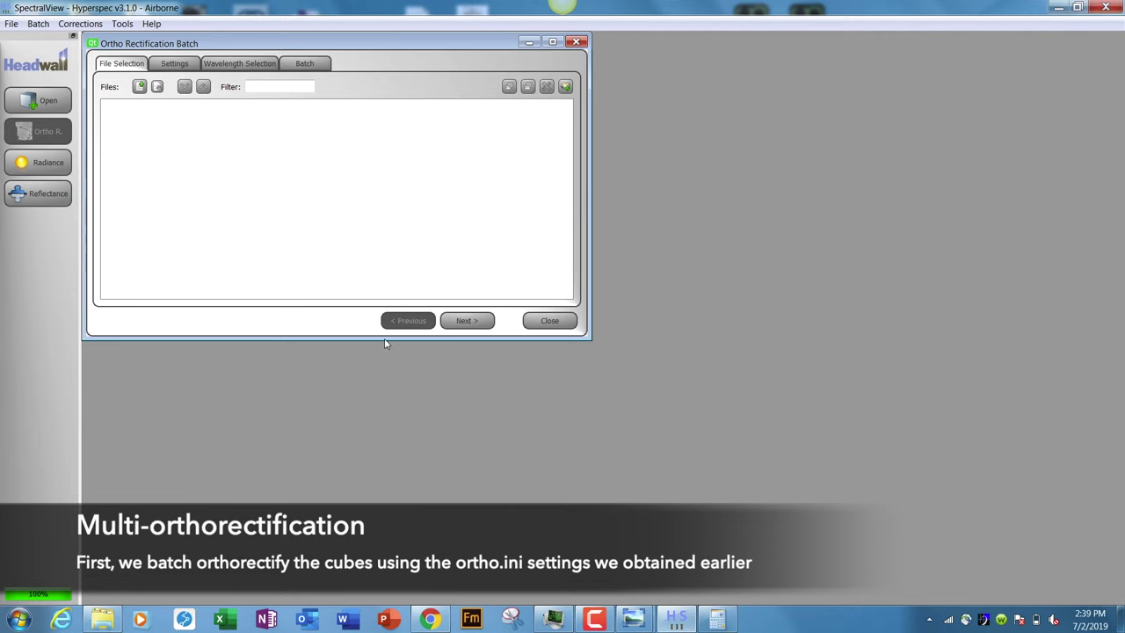
Step: Load the raw_11440, raw_13744, raw_14048 and raw_16048 header files into the batch
click(566, 87)
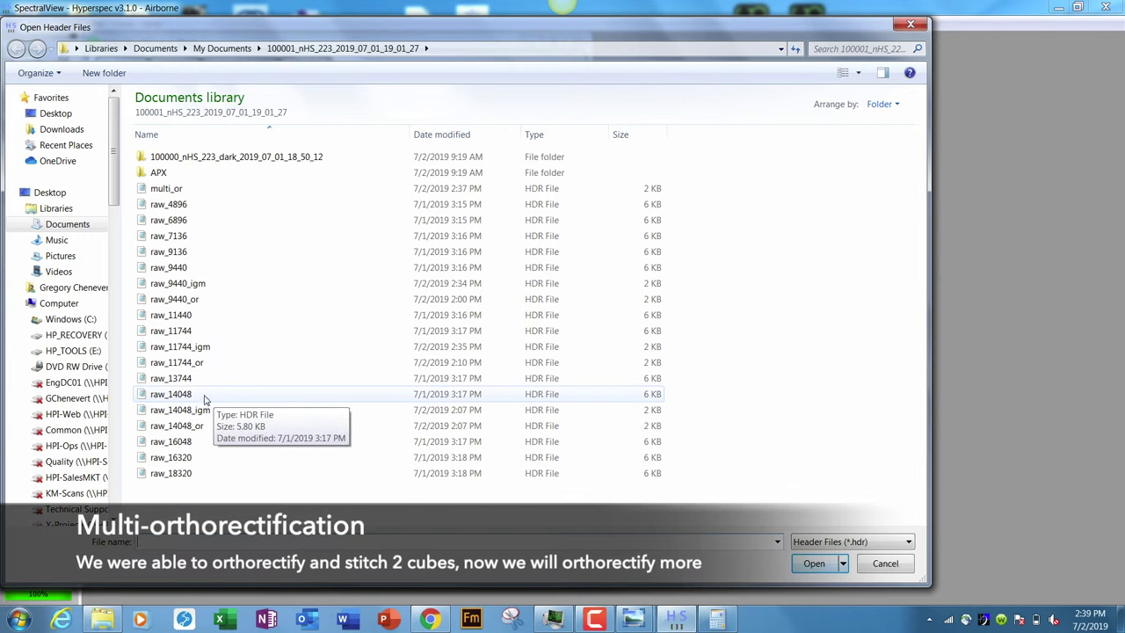
click(205, 398)
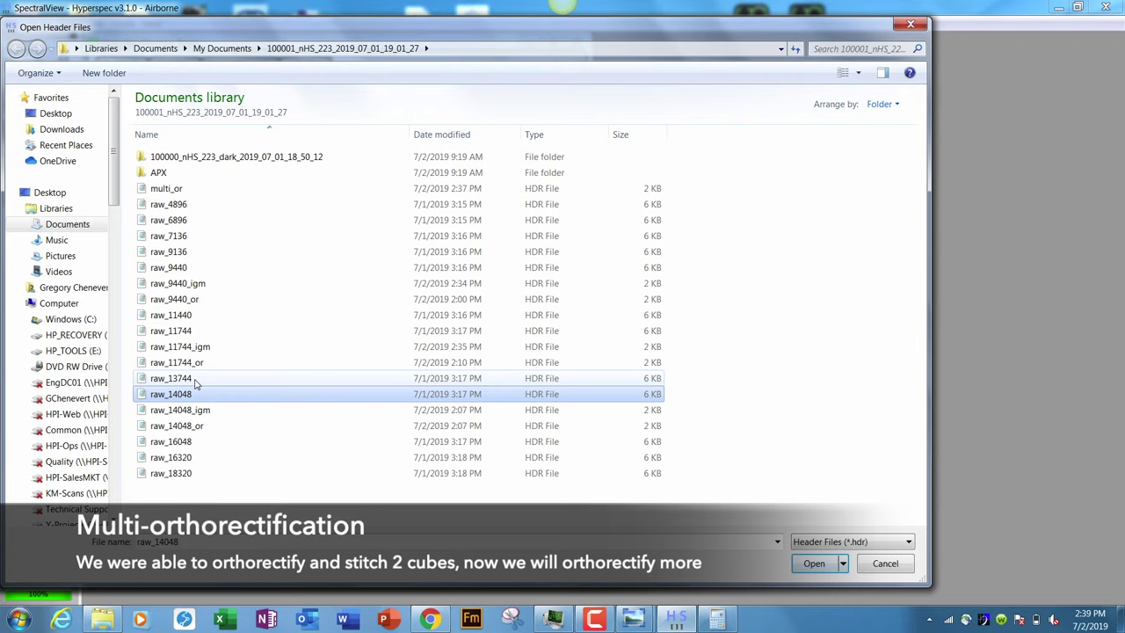
ctrl+click(197, 380)
ctrl+click(212, 443)
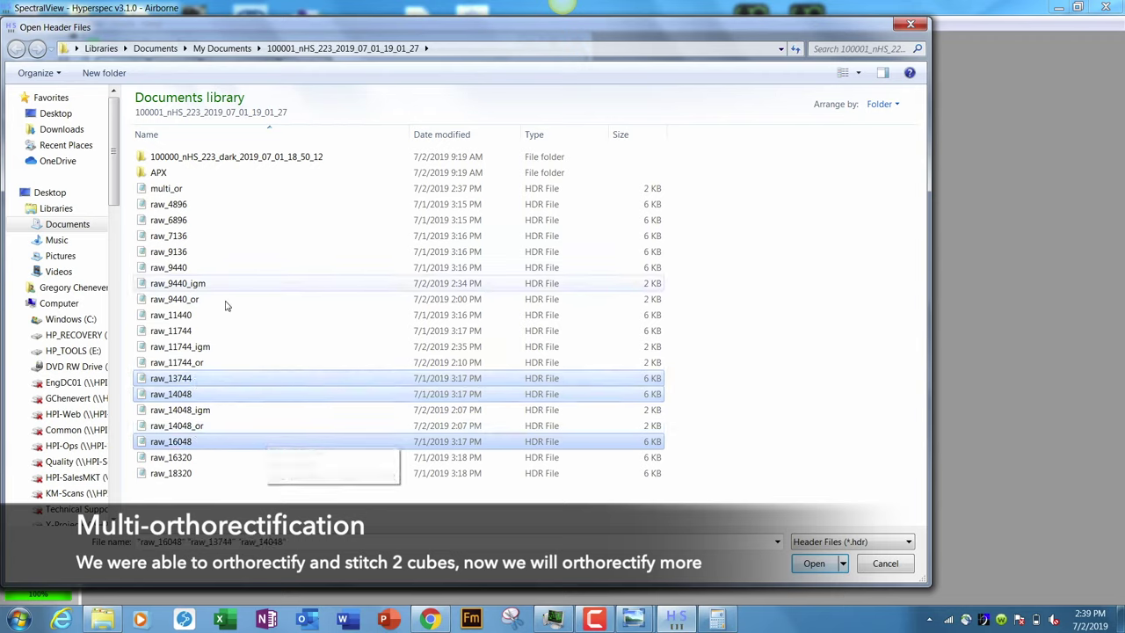
ctrl+click(185, 318)
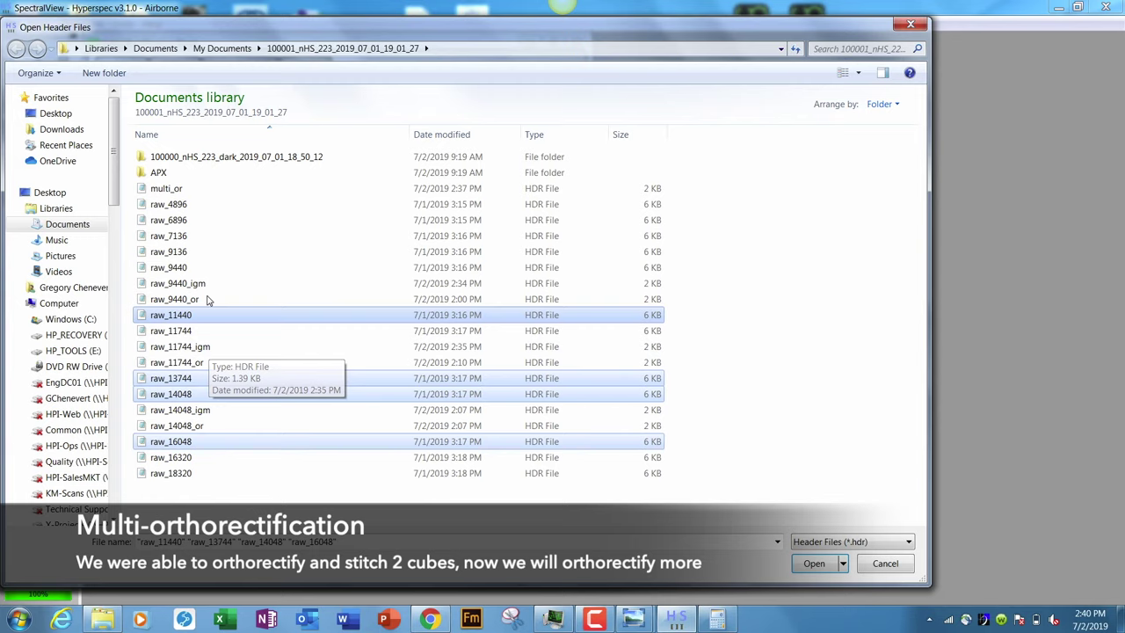
click(816, 565)
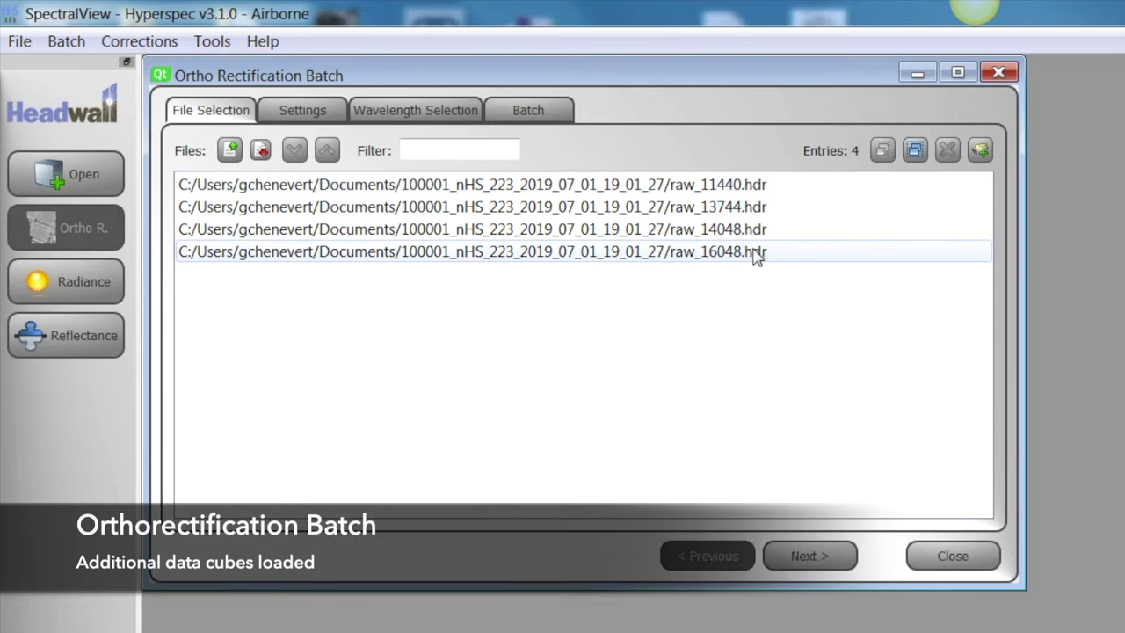
Step: Show the advanced settings, save ortho.ini to each local folder, and run the batch on the four loaded cubes
click(831, 556)
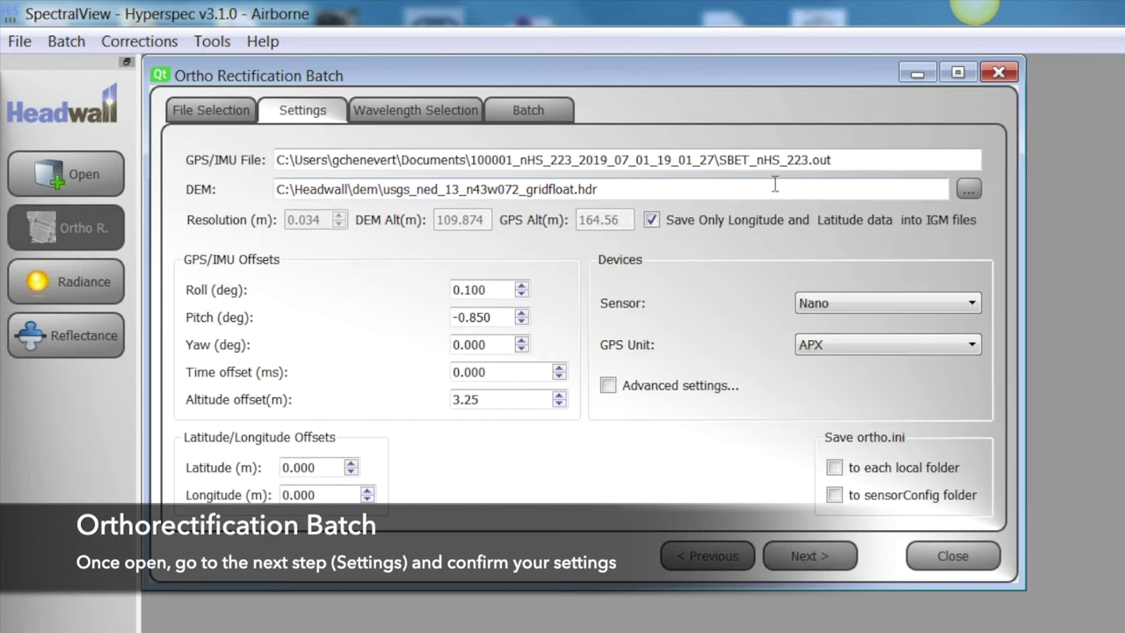
click(608, 387)
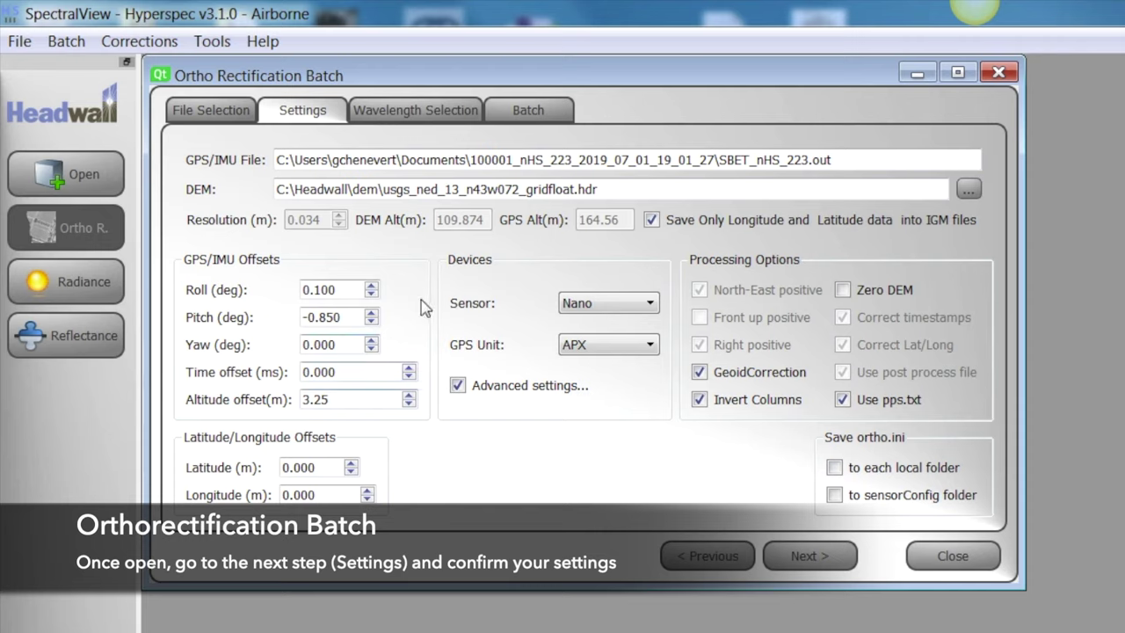
click(835, 468)
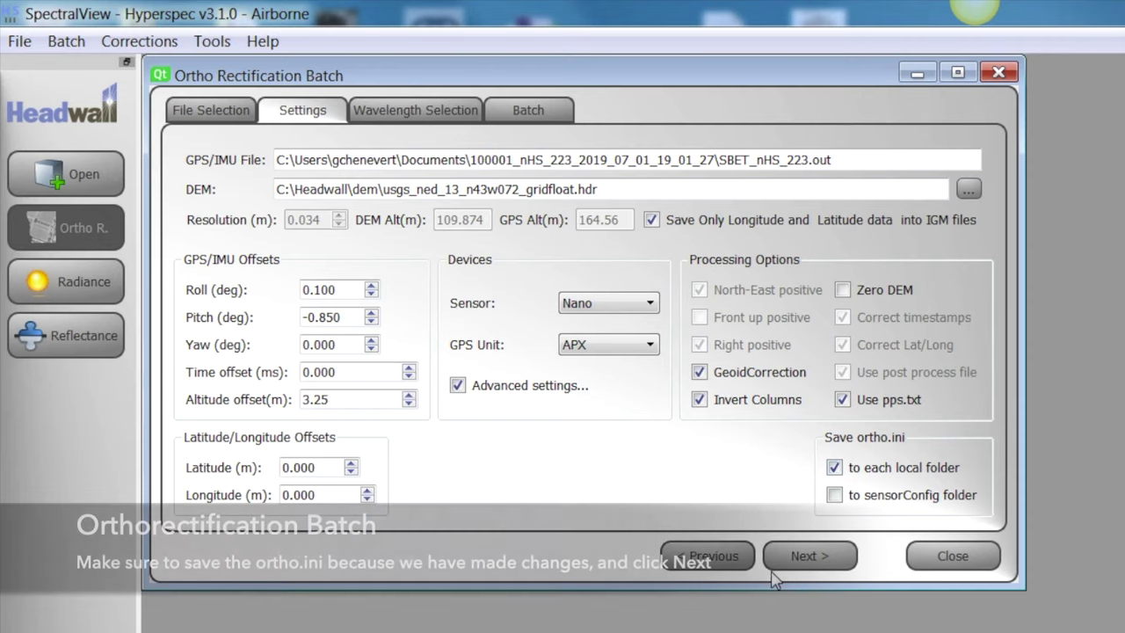
click(839, 565)
click(833, 567)
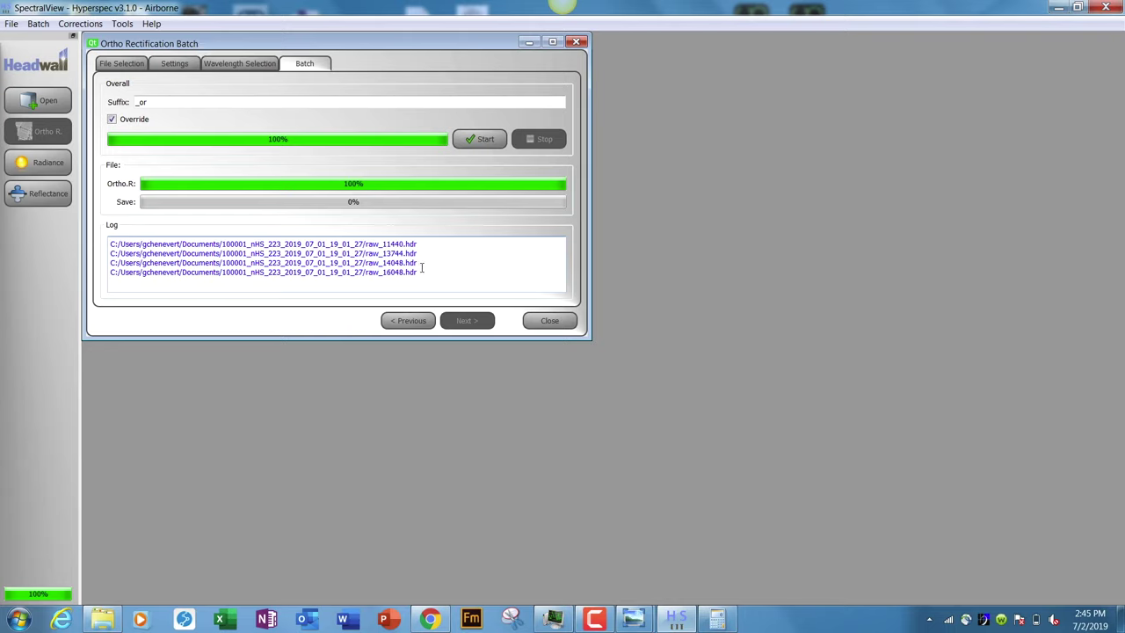
Step: Close the finished batch and load all six igm files, raw_9440_igm through raw_16048_igm, into a new Multi-Ortho session
click(562, 323)
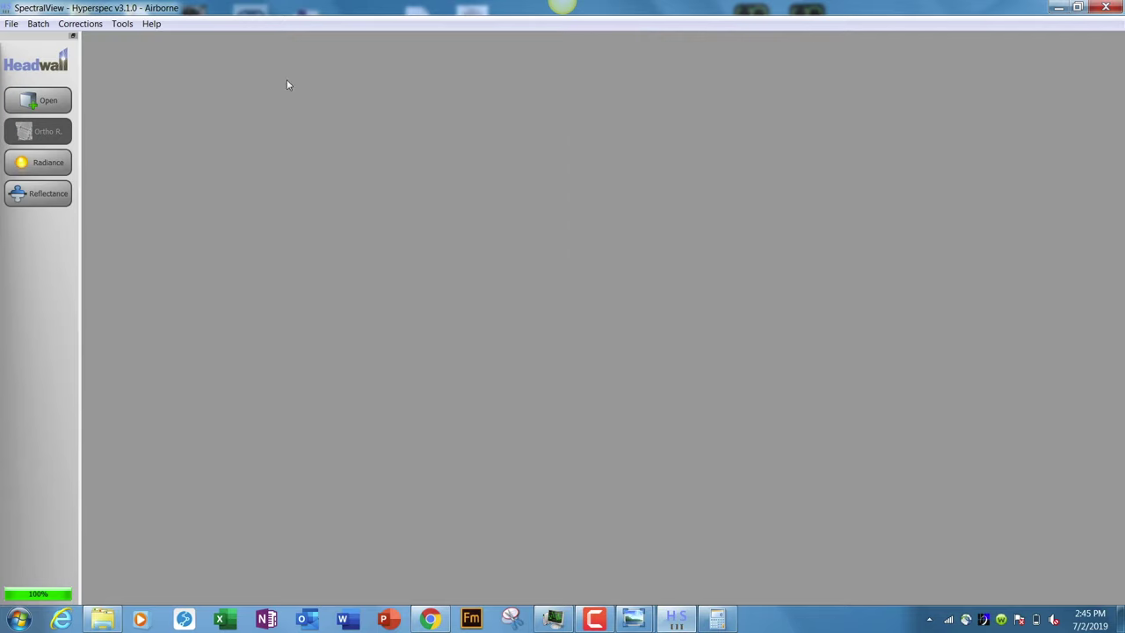
click(99, 24)
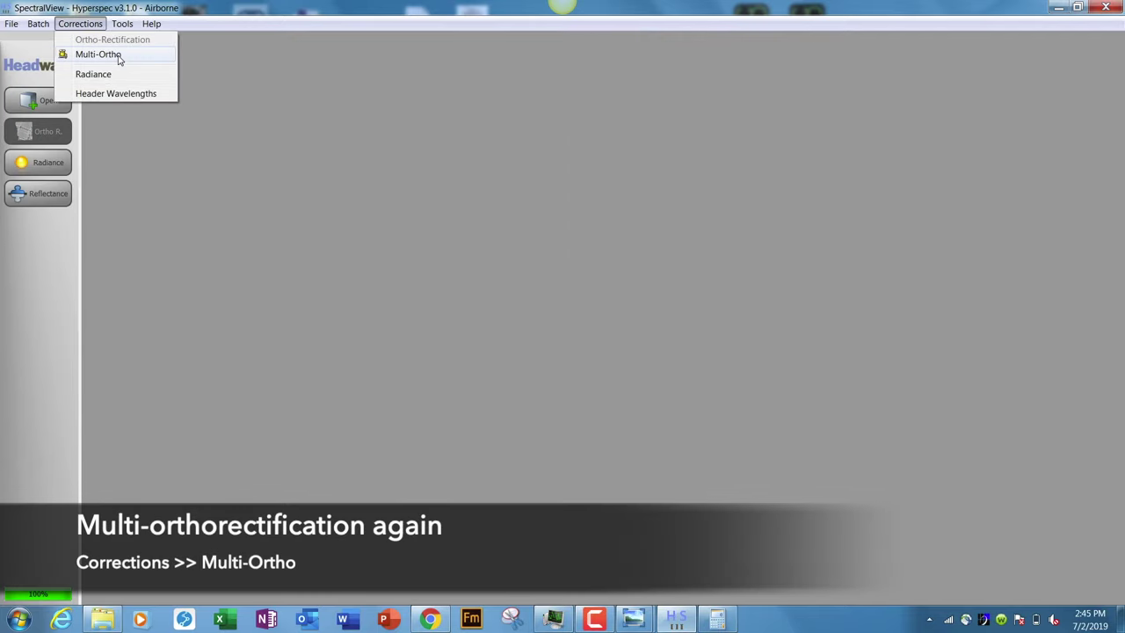
click(98, 55)
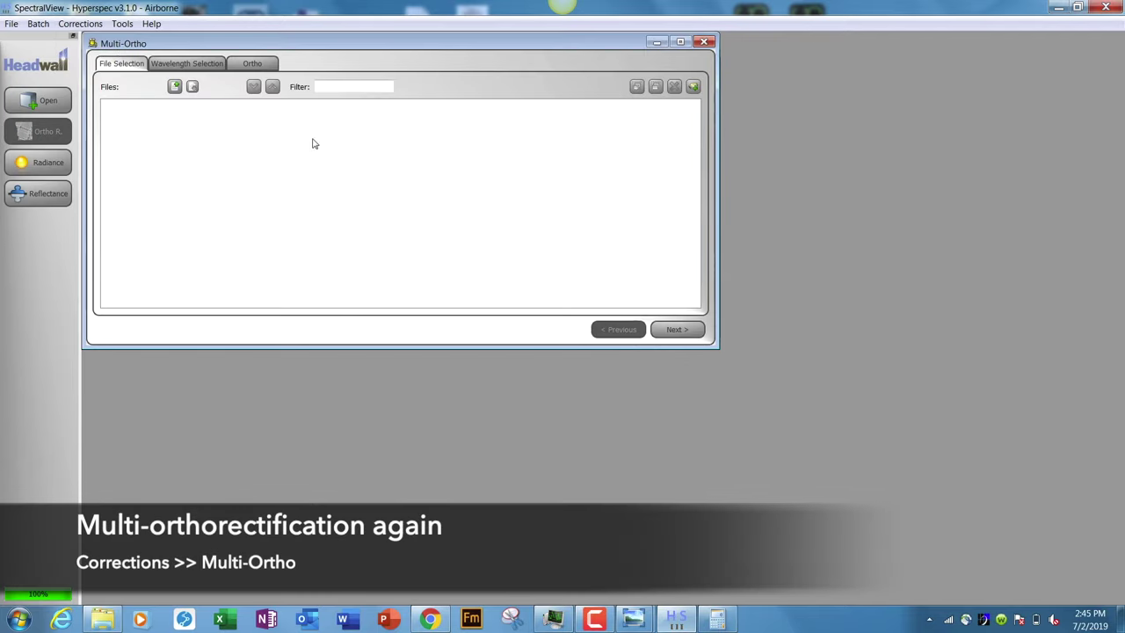
click(694, 87)
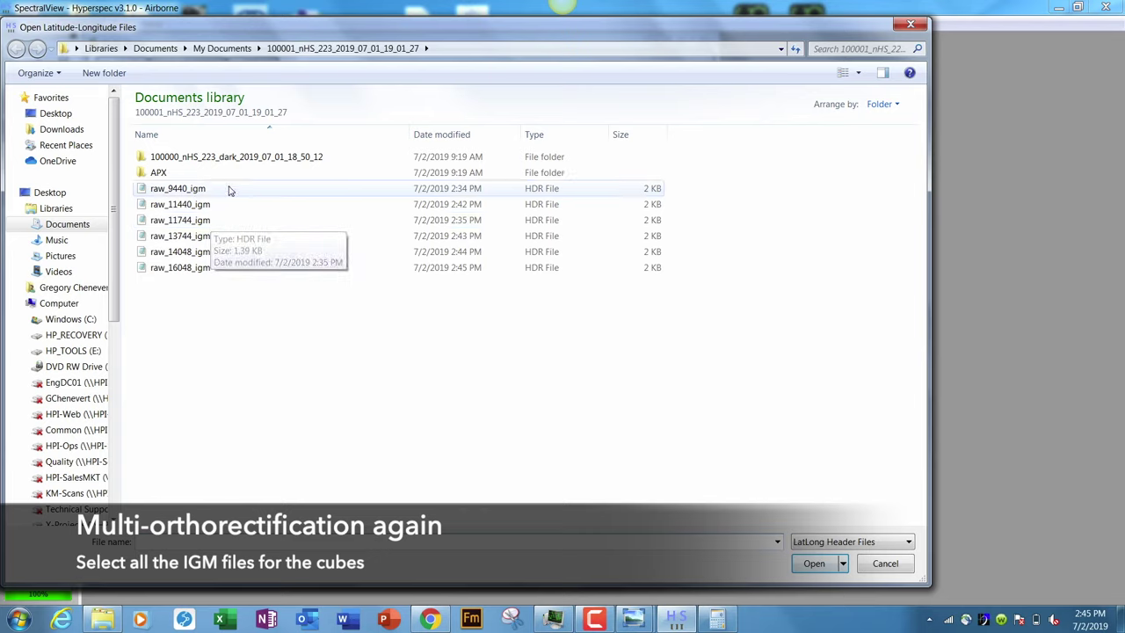
drag(227, 186, 242, 290)
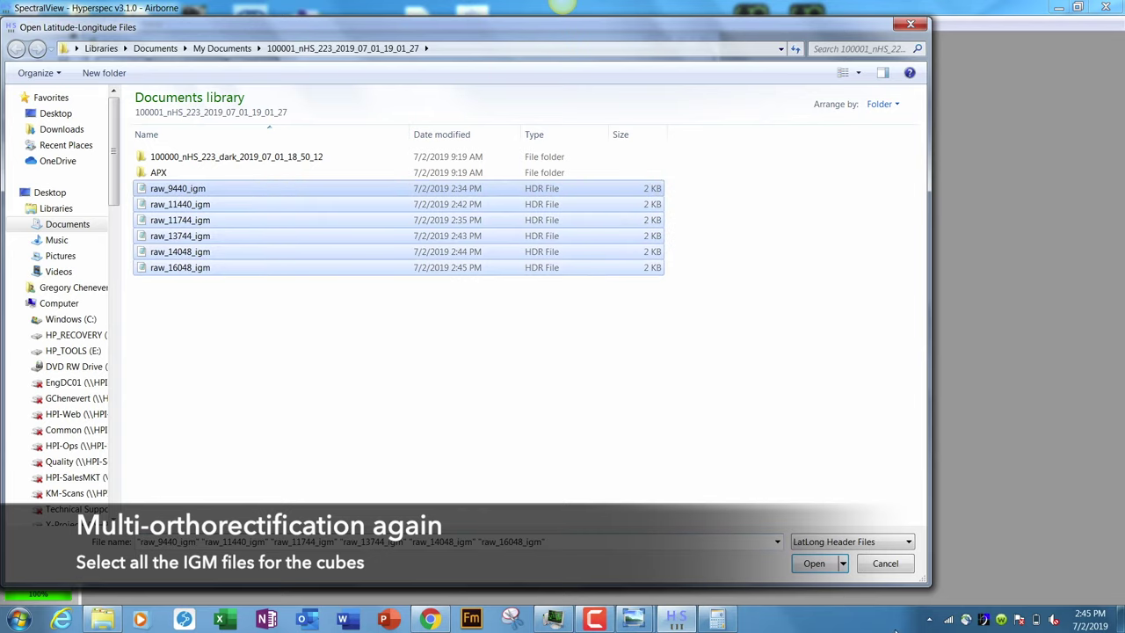
click(799, 567)
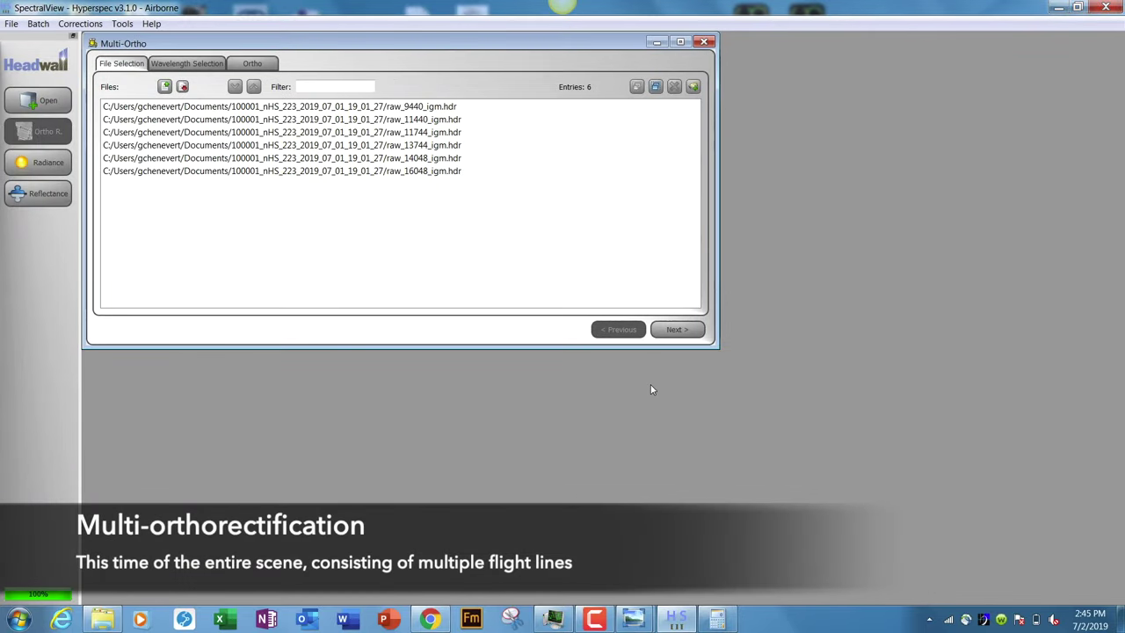
Step: Clear the full wavelength selection and select only the RGB target wavelengths for the six-cube mosaic
click(677, 329)
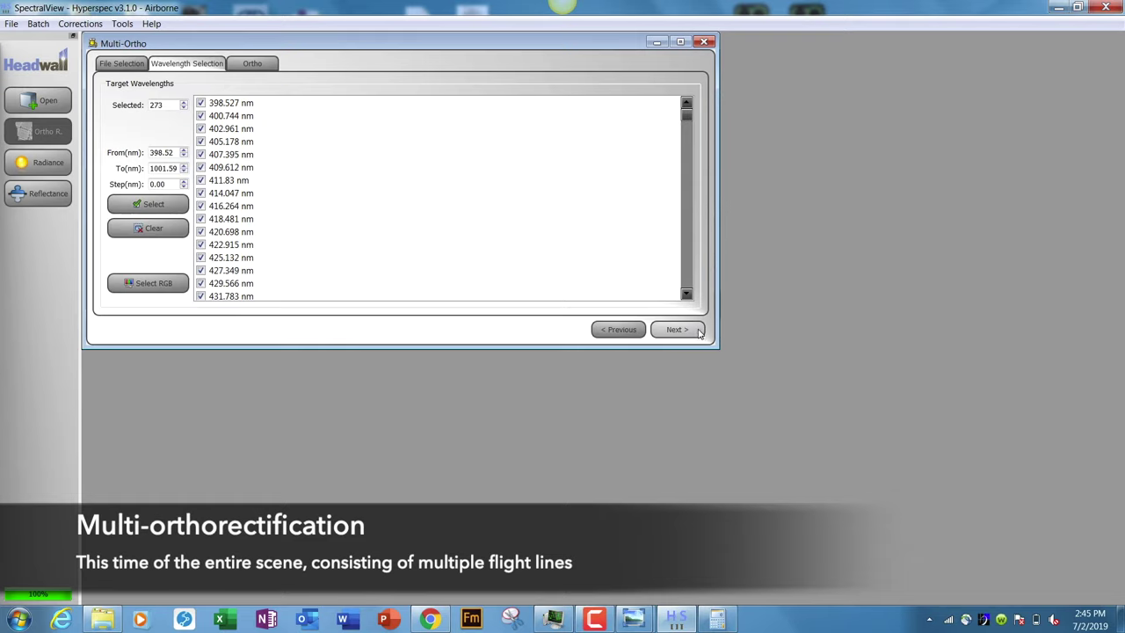
click(172, 231)
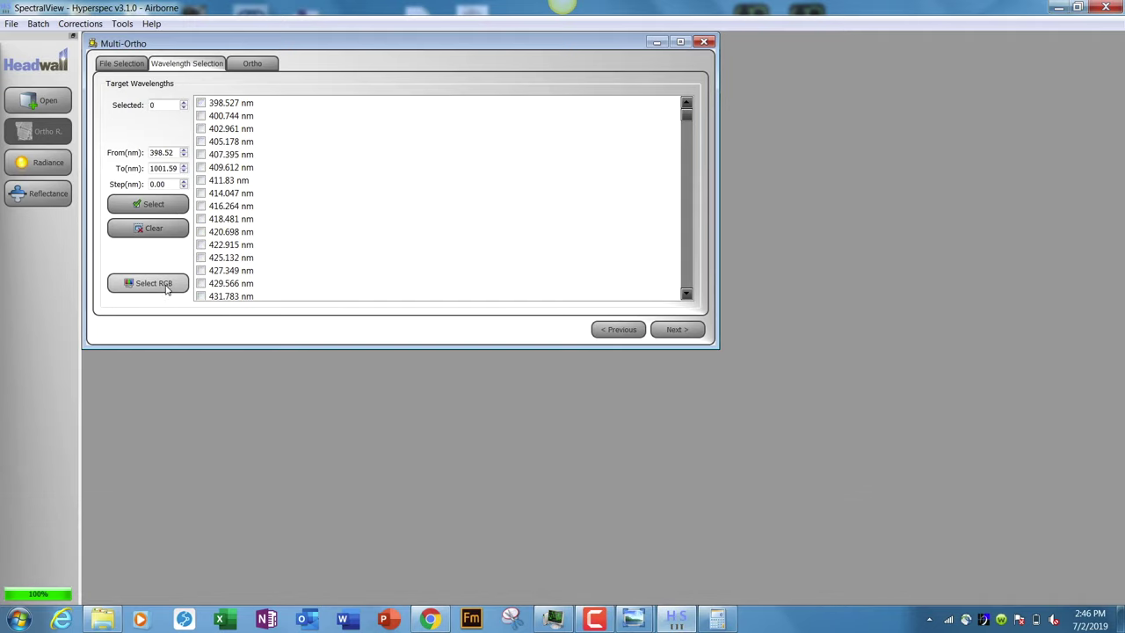
click(166, 286)
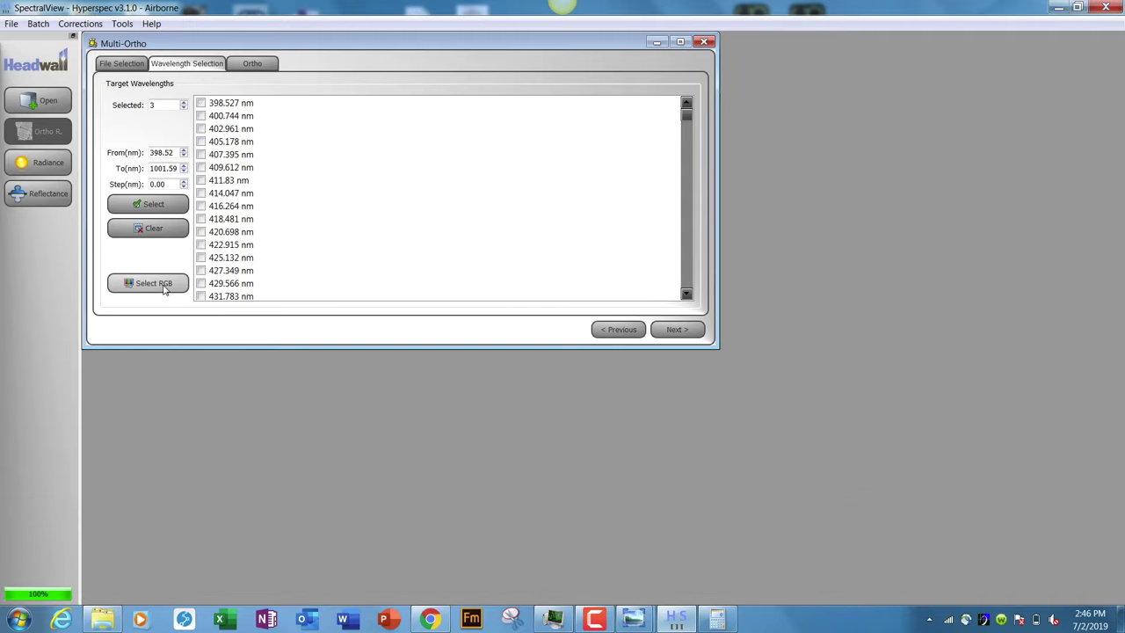
click(687, 330)
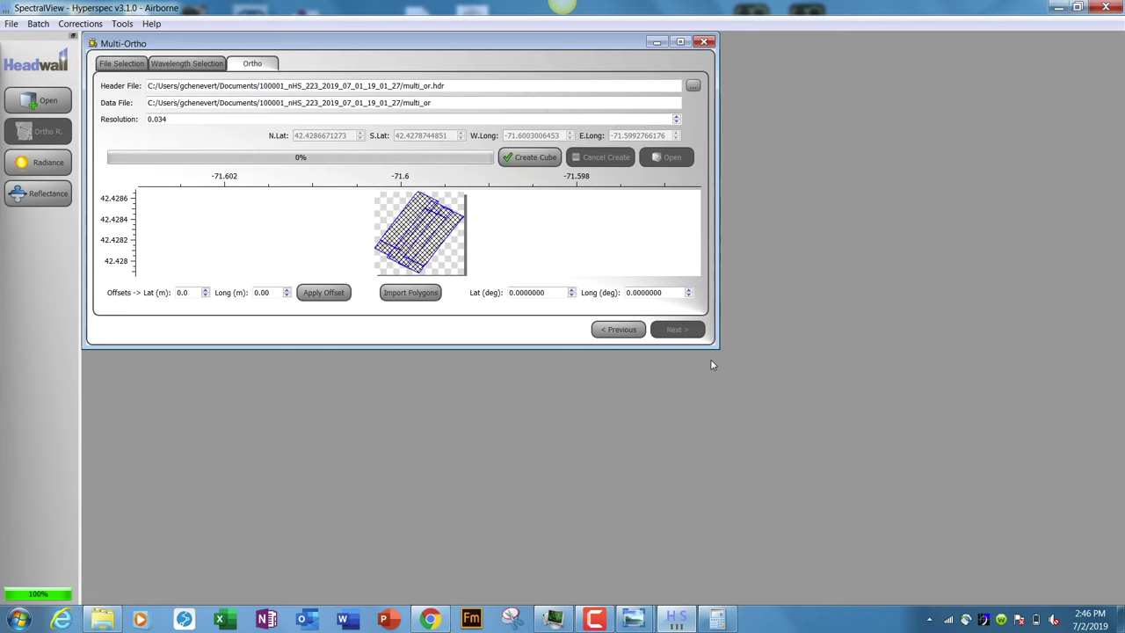
Step: Enlarge the Multi-Ortho window to inspect the flight-line footprints, and create the combined multi_or cube at 0.034 resolution
drag(713, 347, 882, 572)
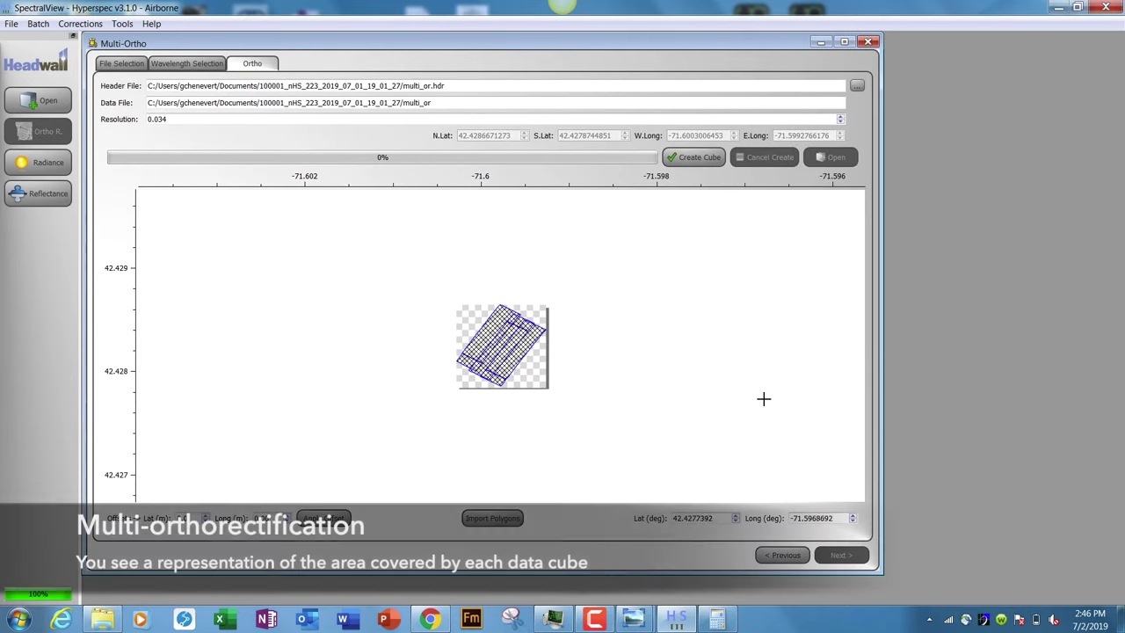
scroll(725, 420, up, 2)
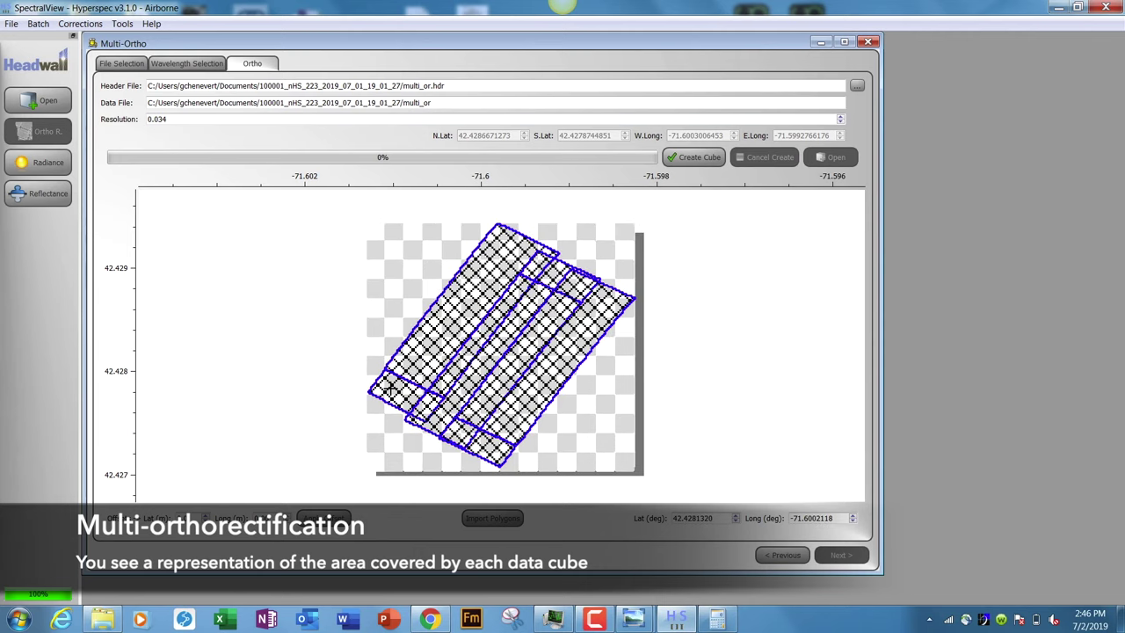
mouse_move(388, 387)
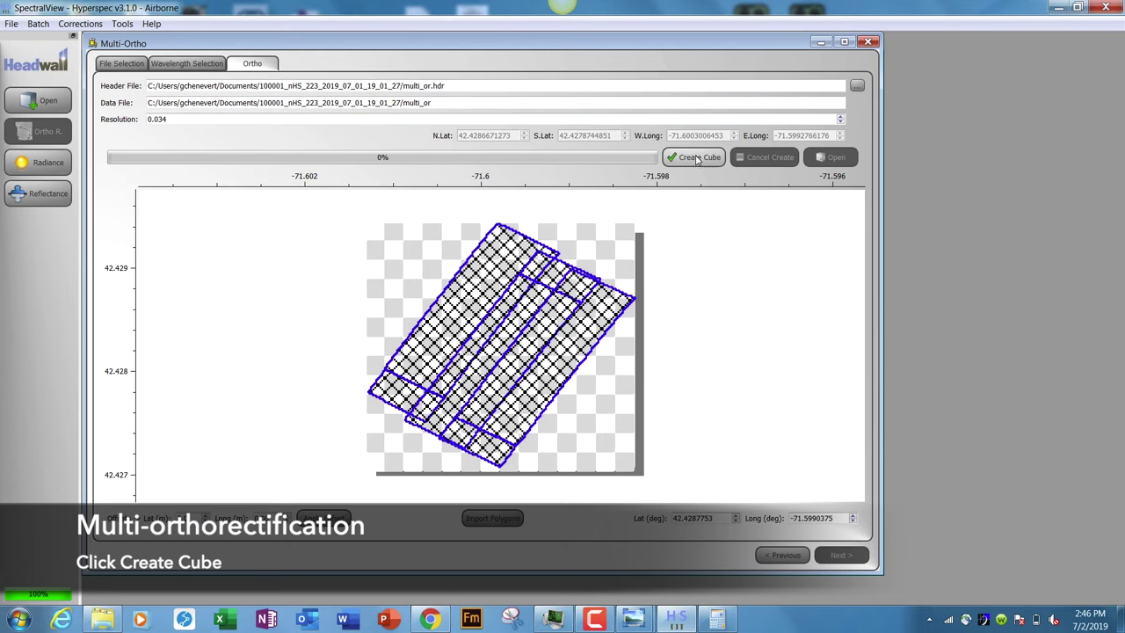
click(697, 159)
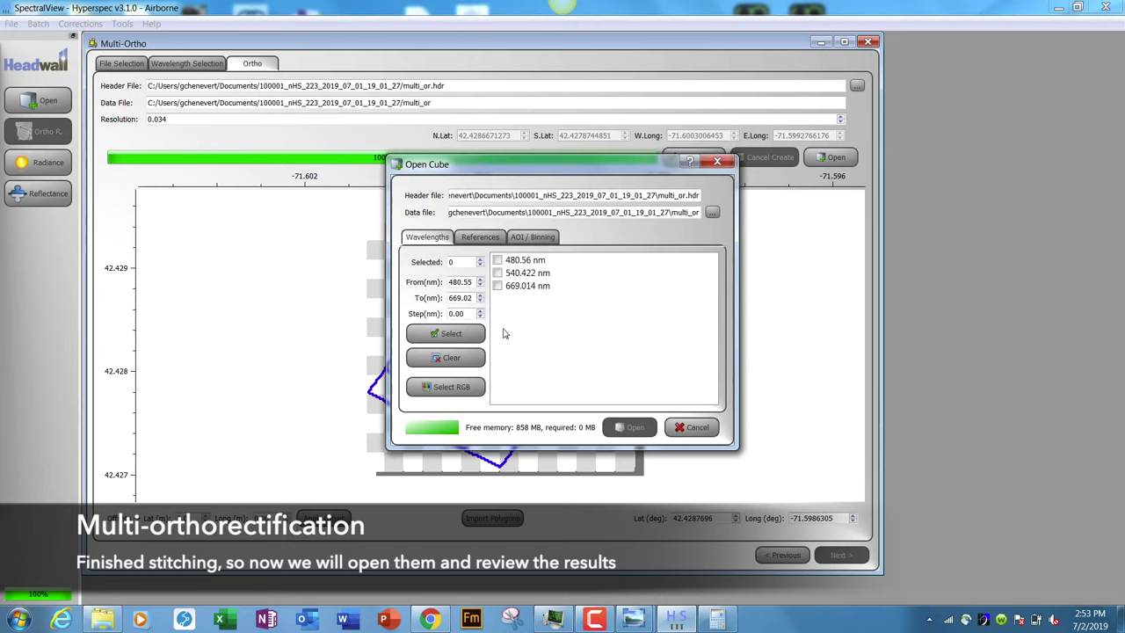
Step: Open the stitched multi_or cube with all three wavelengths selected and enlarge its image window
click(446, 334)
click(618, 429)
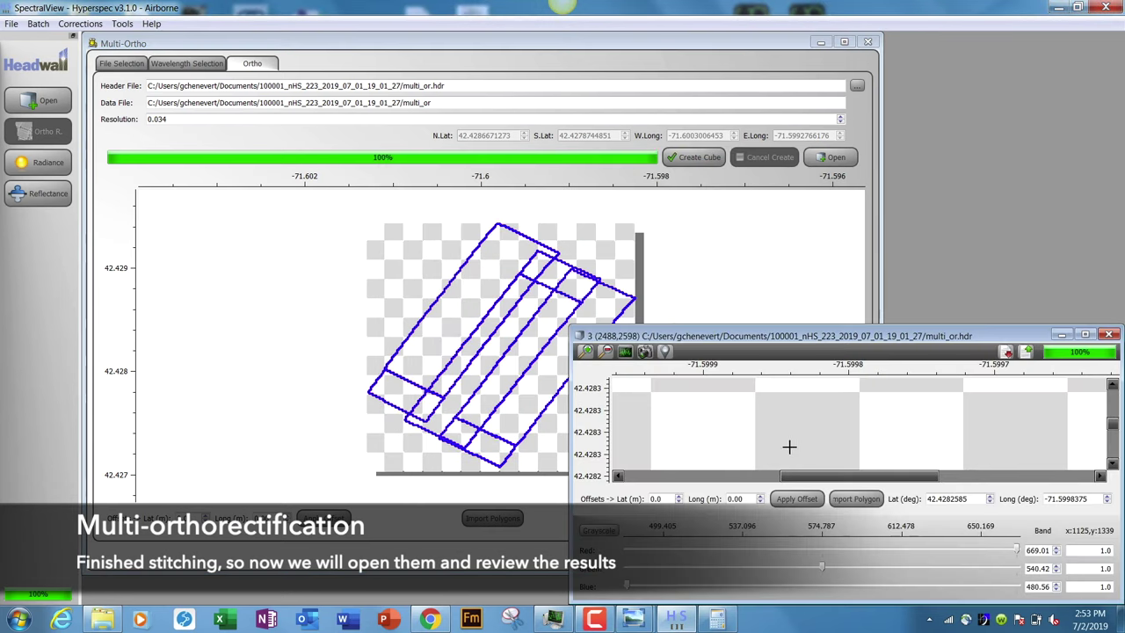
drag(571, 328, 221, 125)
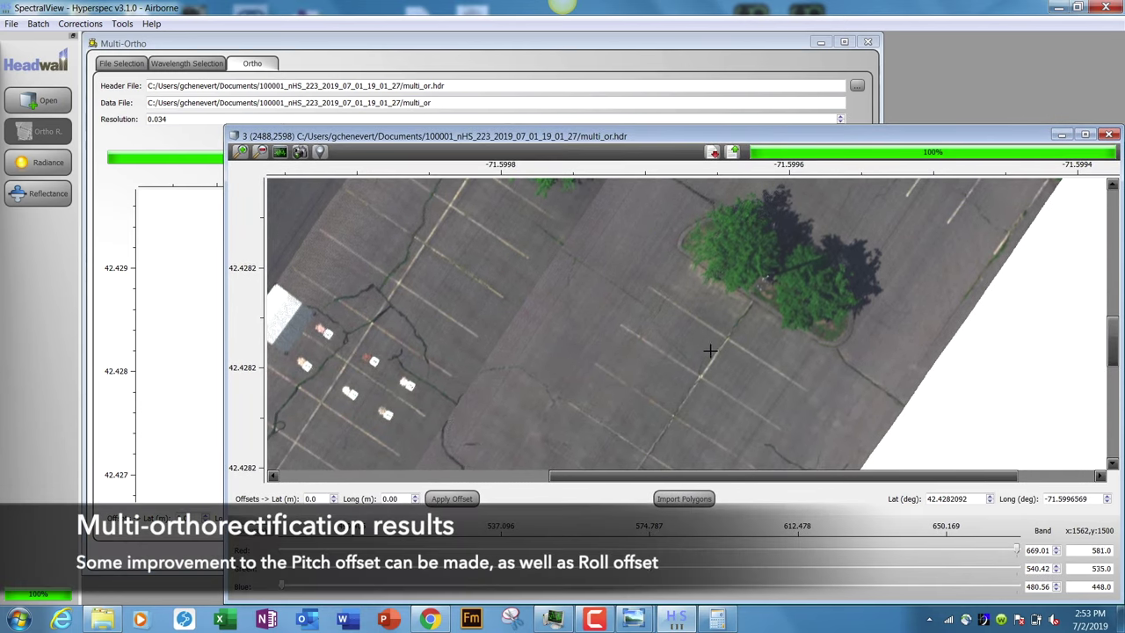
Step: Examine the flight-line seams up close at the parking stripes, the grass edge, and the white tarp for pitch and roll misalignment
scroll(739, 358, up, 2)
scroll(740, 359, up, 2)
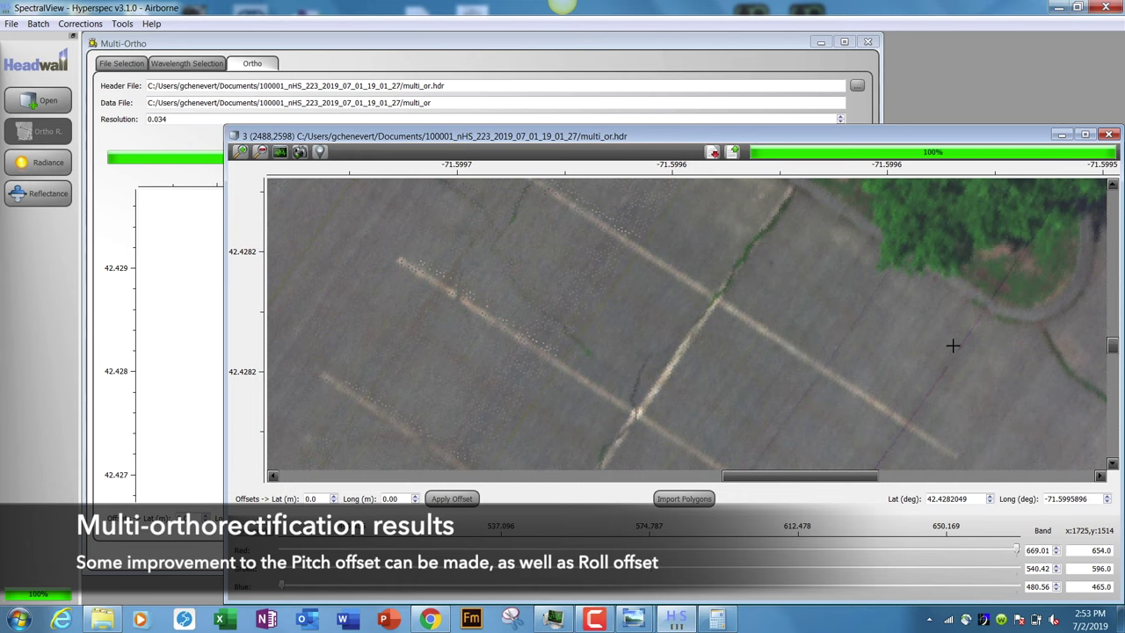
drag(1112, 349, 1108, 283)
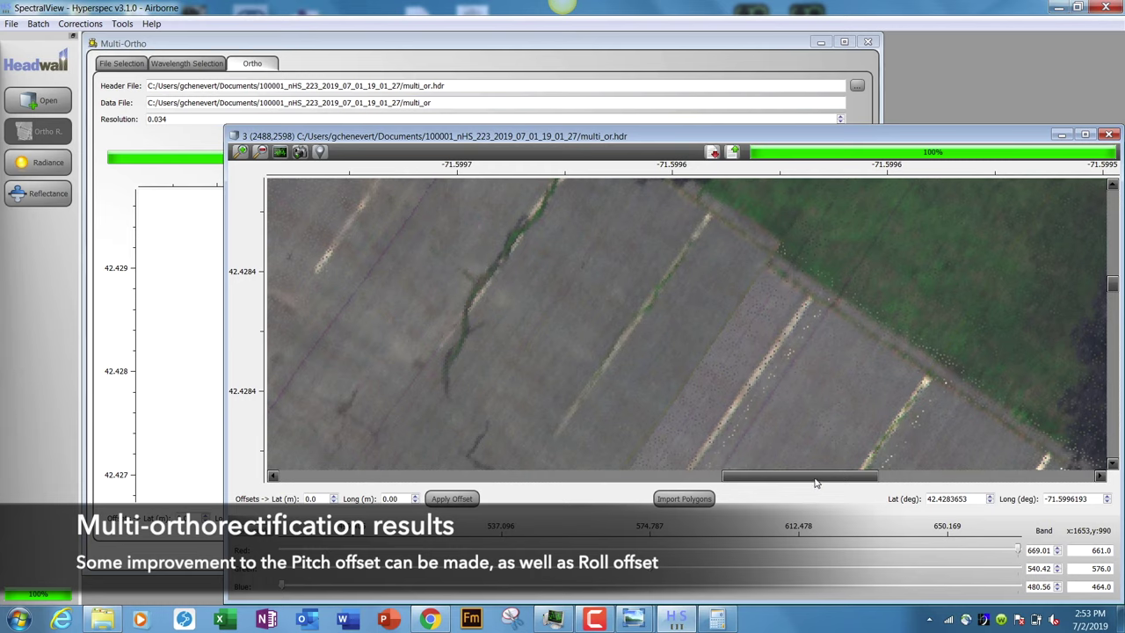
drag(816, 478, 646, 477)
scroll(570, 419, down, 1)
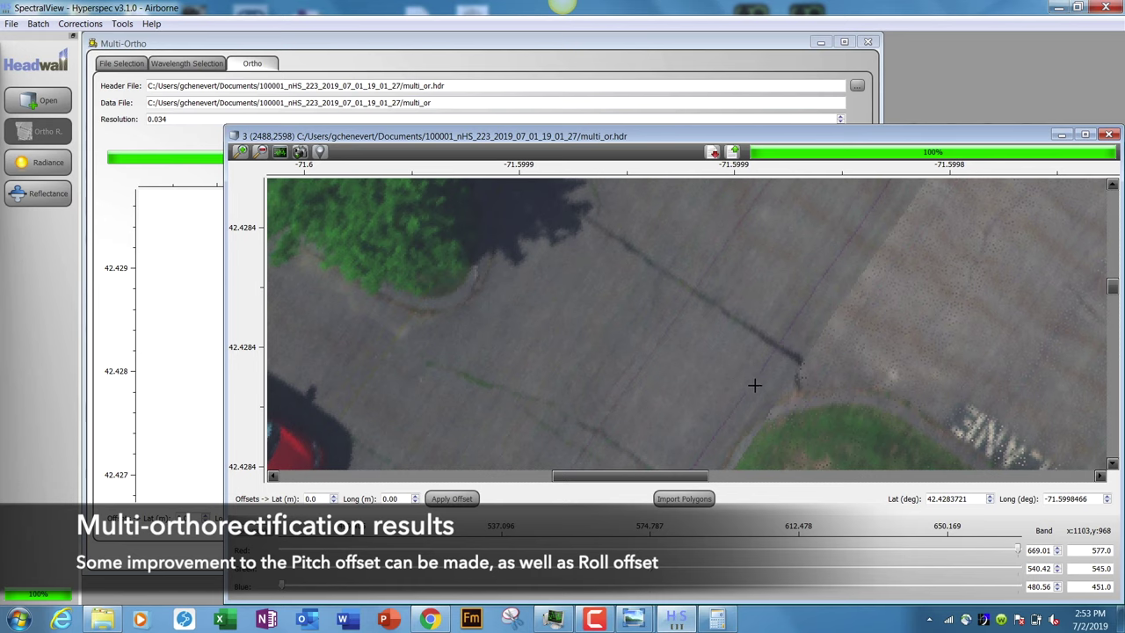
scroll(730, 397, down, 4)
scroll(707, 408, down, 6)
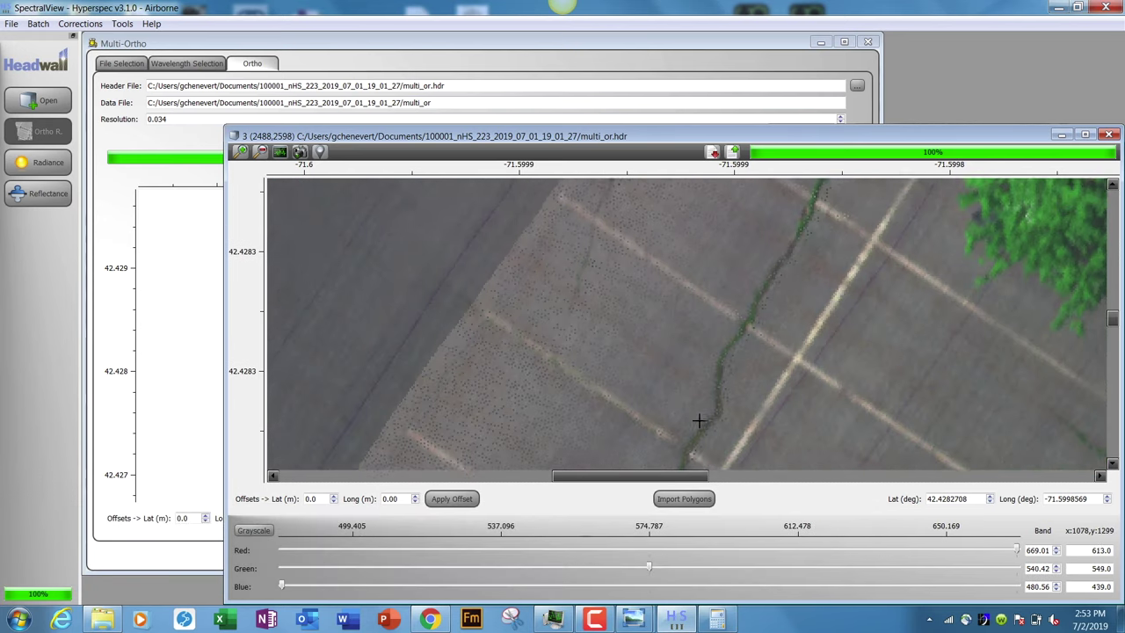
drag(705, 476, 646, 476)
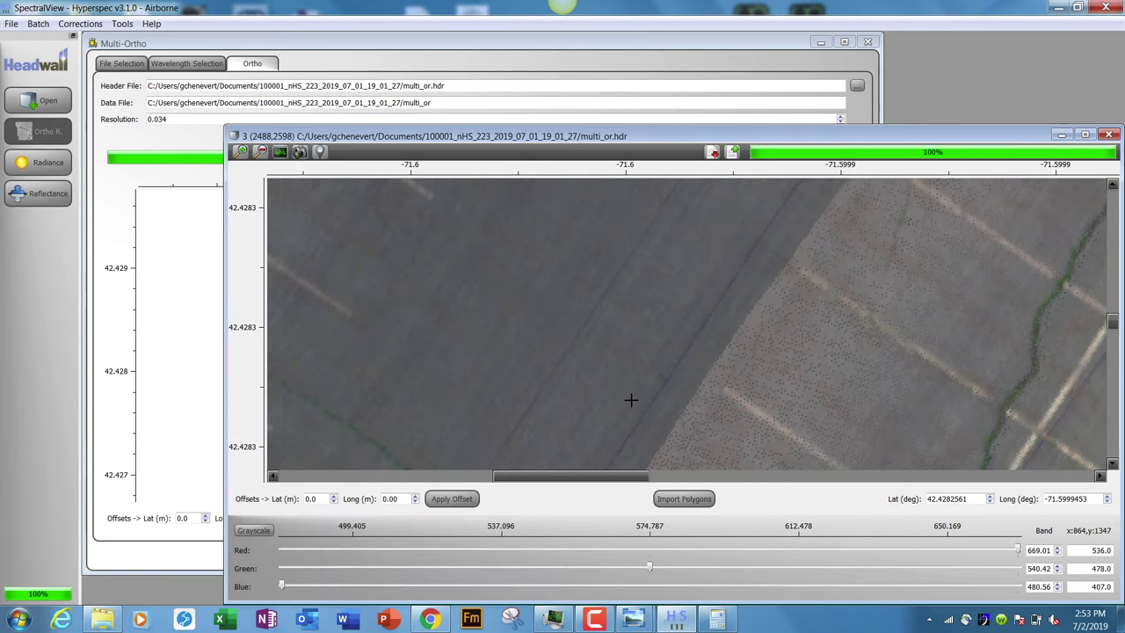
scroll(630, 396, down, 4)
scroll(614, 395, down, 1)
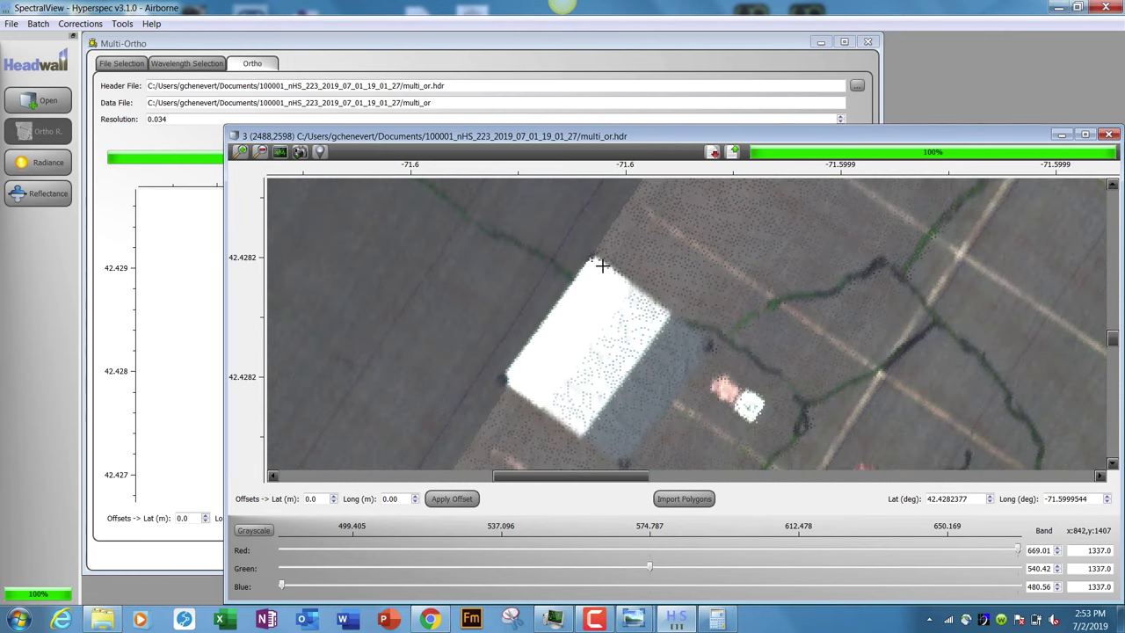
Step: Inspect the seam from the tarp past the LANE marking to the striped parking area beneath the trees for pitch offset errors
scroll(602, 265, right, 2)
scroll(833, 394, up, 6)
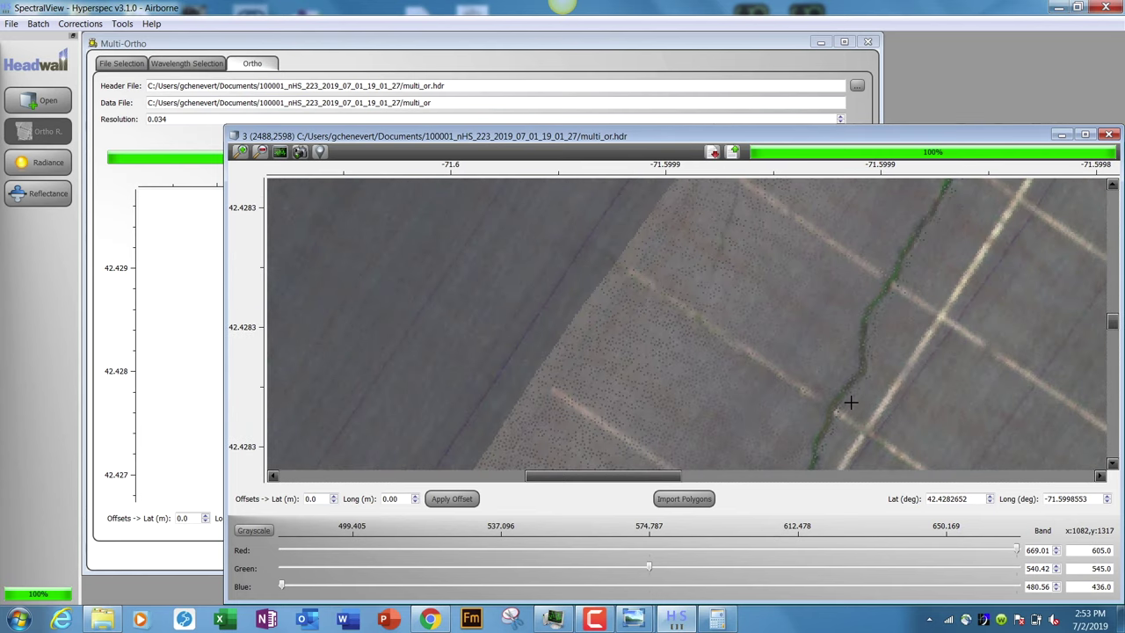
scroll(851, 402, up, 3)
scroll(726, 479, right, 2)
scroll(725, 480, right, 3)
scroll(628, 400, up, 3)
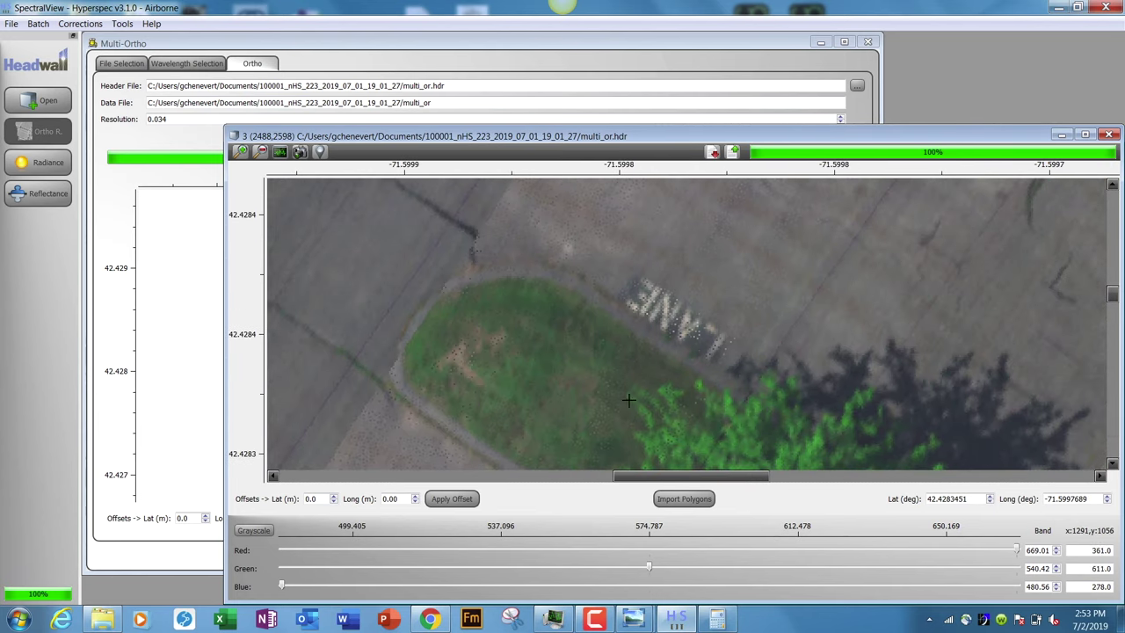
scroll(644, 360, up, 4)
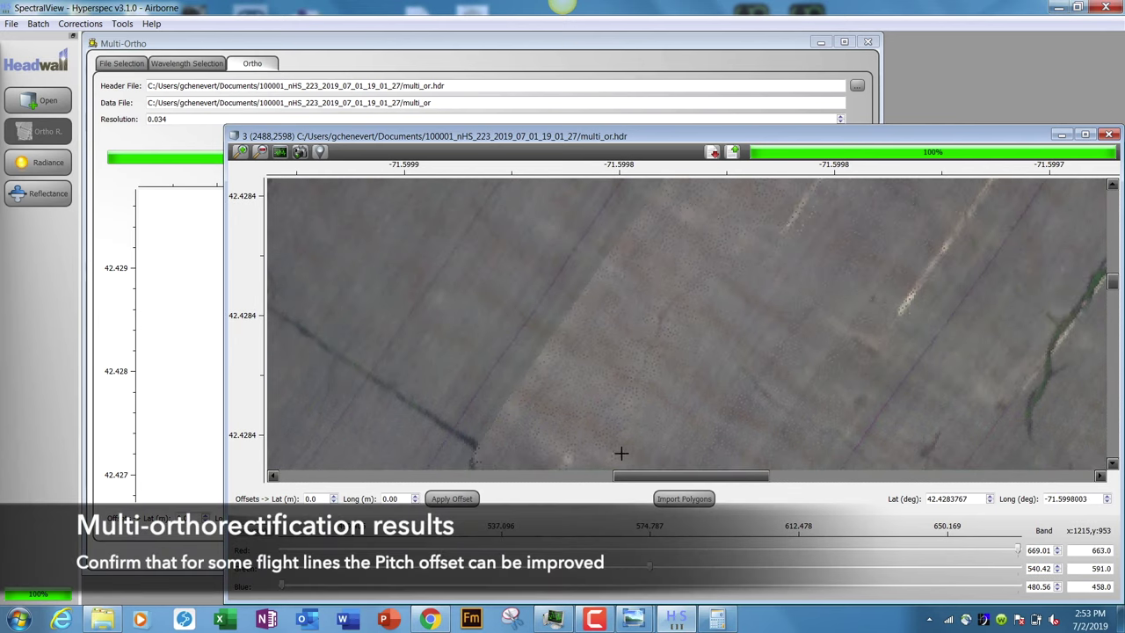
drag(691, 477, 739, 482)
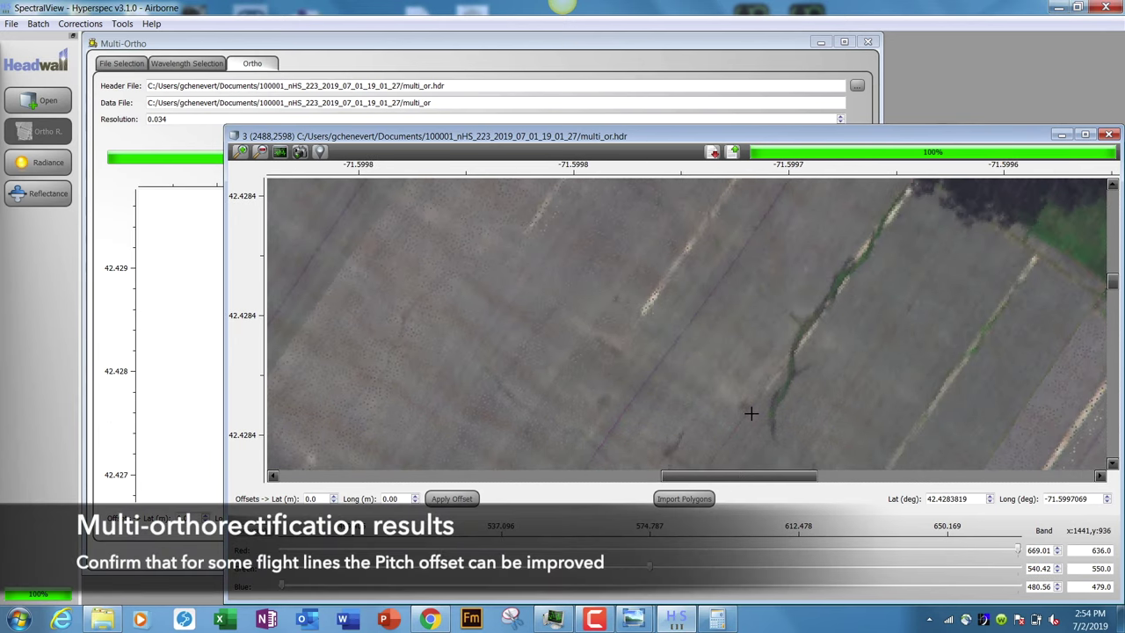
scroll(752, 413, up, 2)
scroll(743, 424, up, 2)
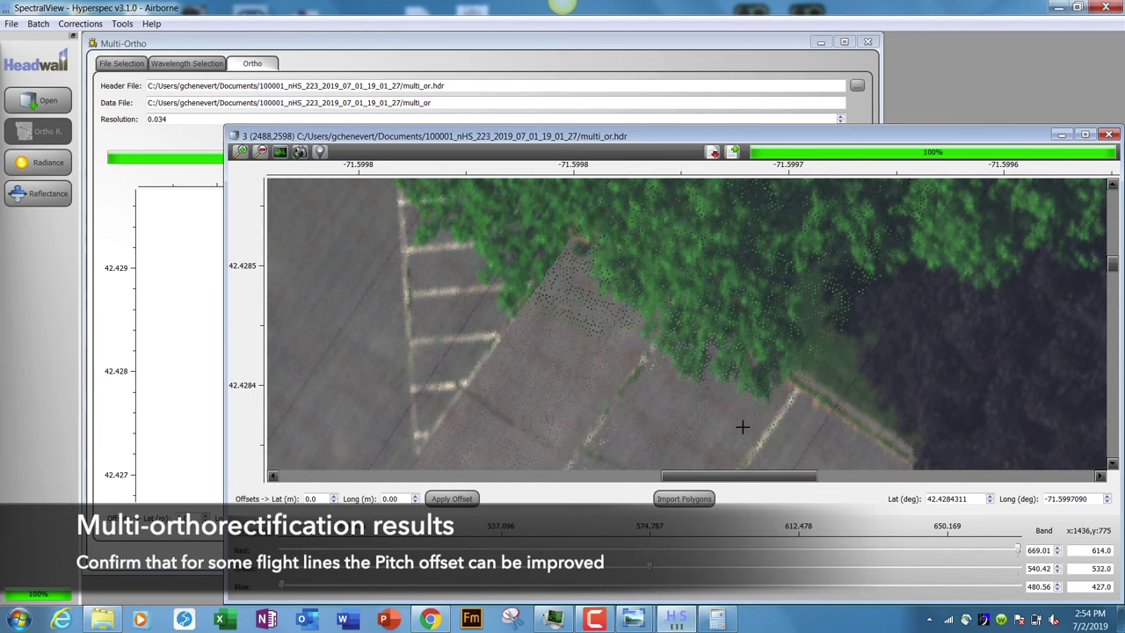
Step: Review the stitching at the grass field's edge and across the wider mosaic, including the parking rows and the red car
drag(781, 483, 887, 484)
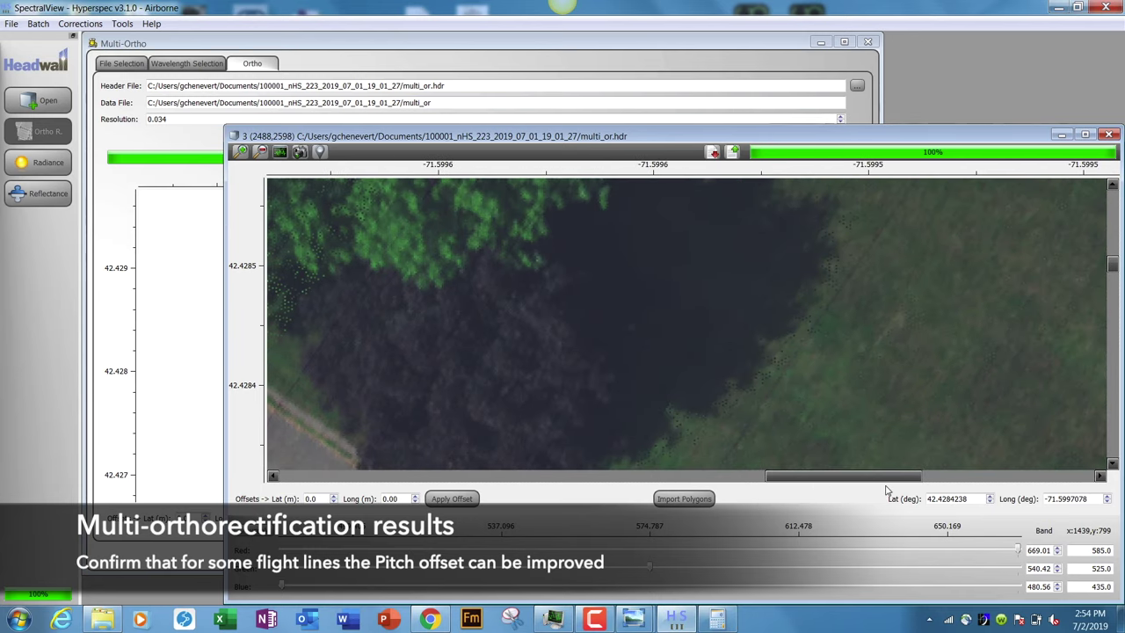
scroll(830, 409, down, 2)
scroll(830, 409, down, 1)
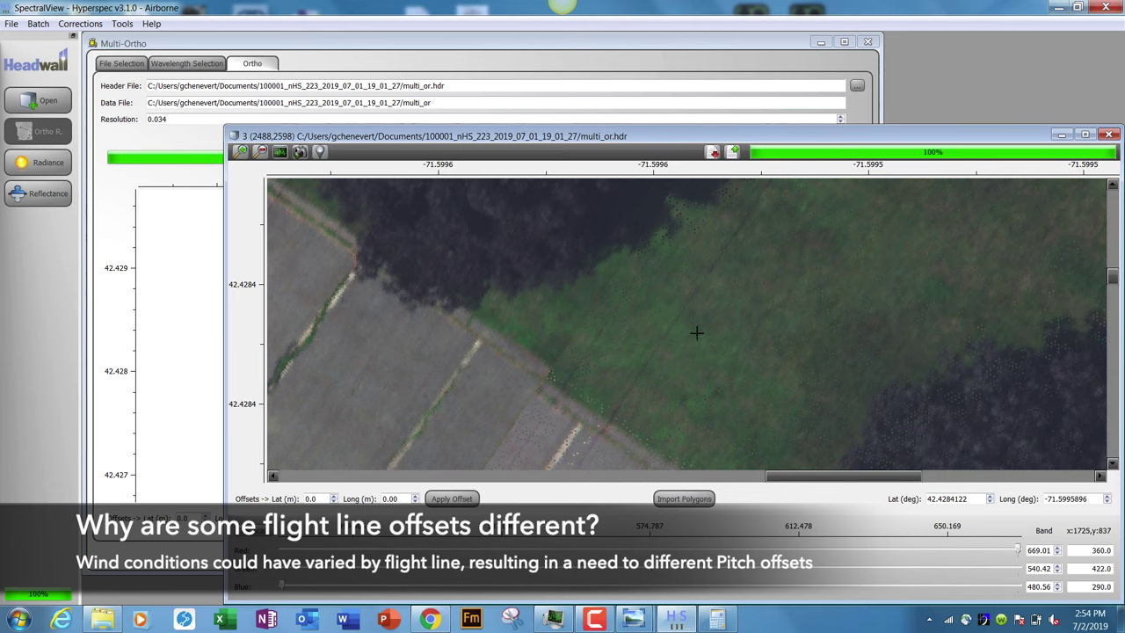
scroll(696, 332, down, 1)
scroll(694, 324, down, 3)
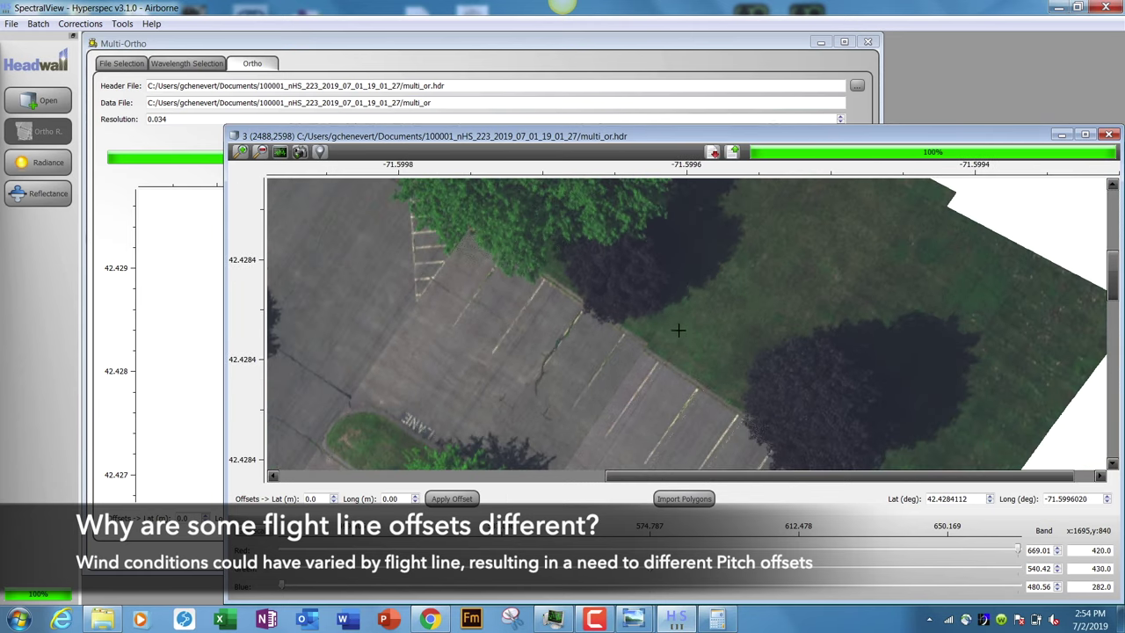
scroll(706, 330, down, 1)
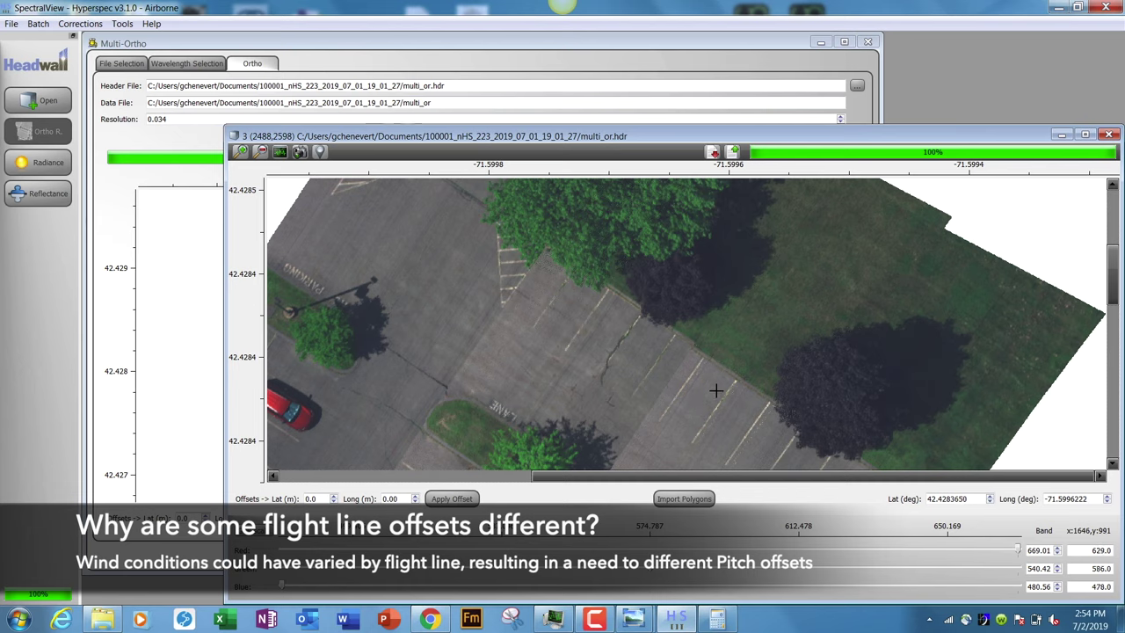
scroll(769, 352, down, 1)
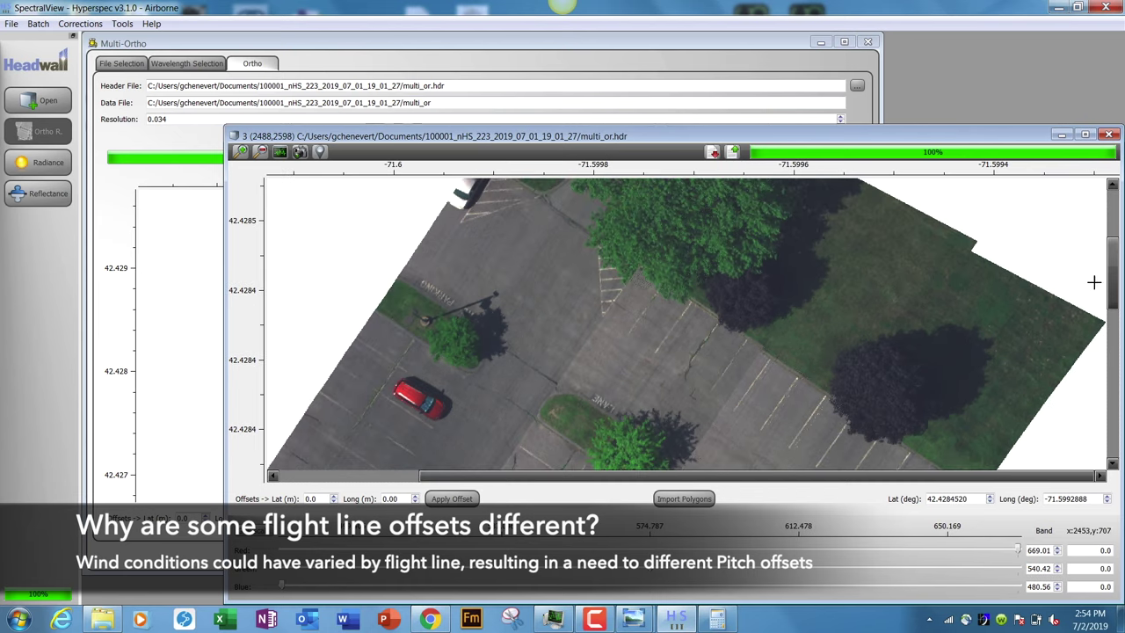
scroll(1116, 289, down, 3)
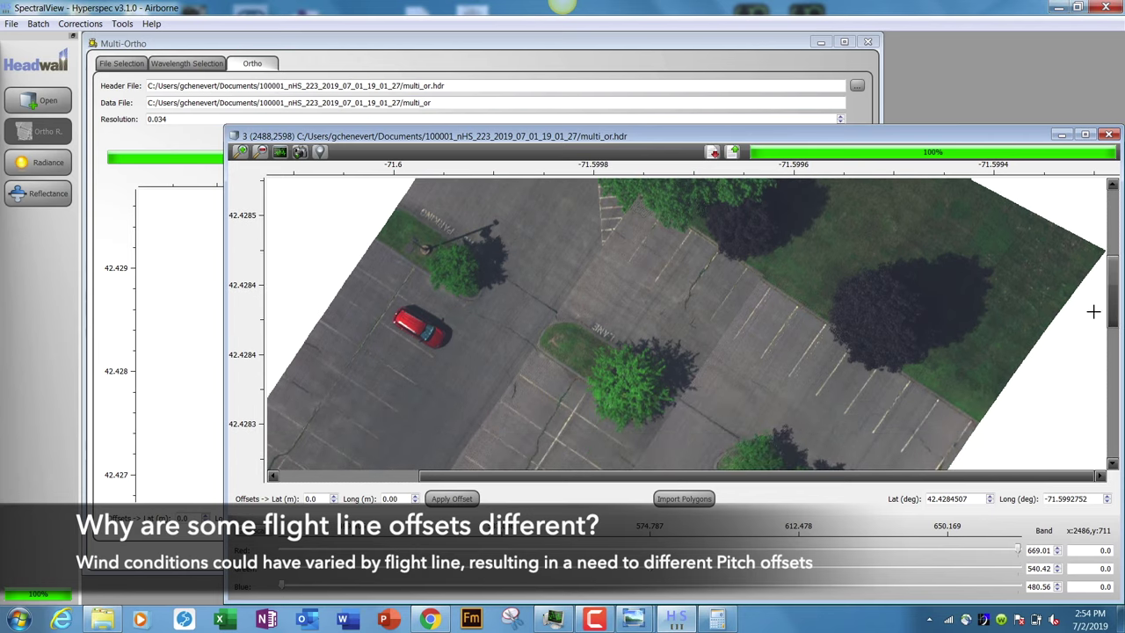